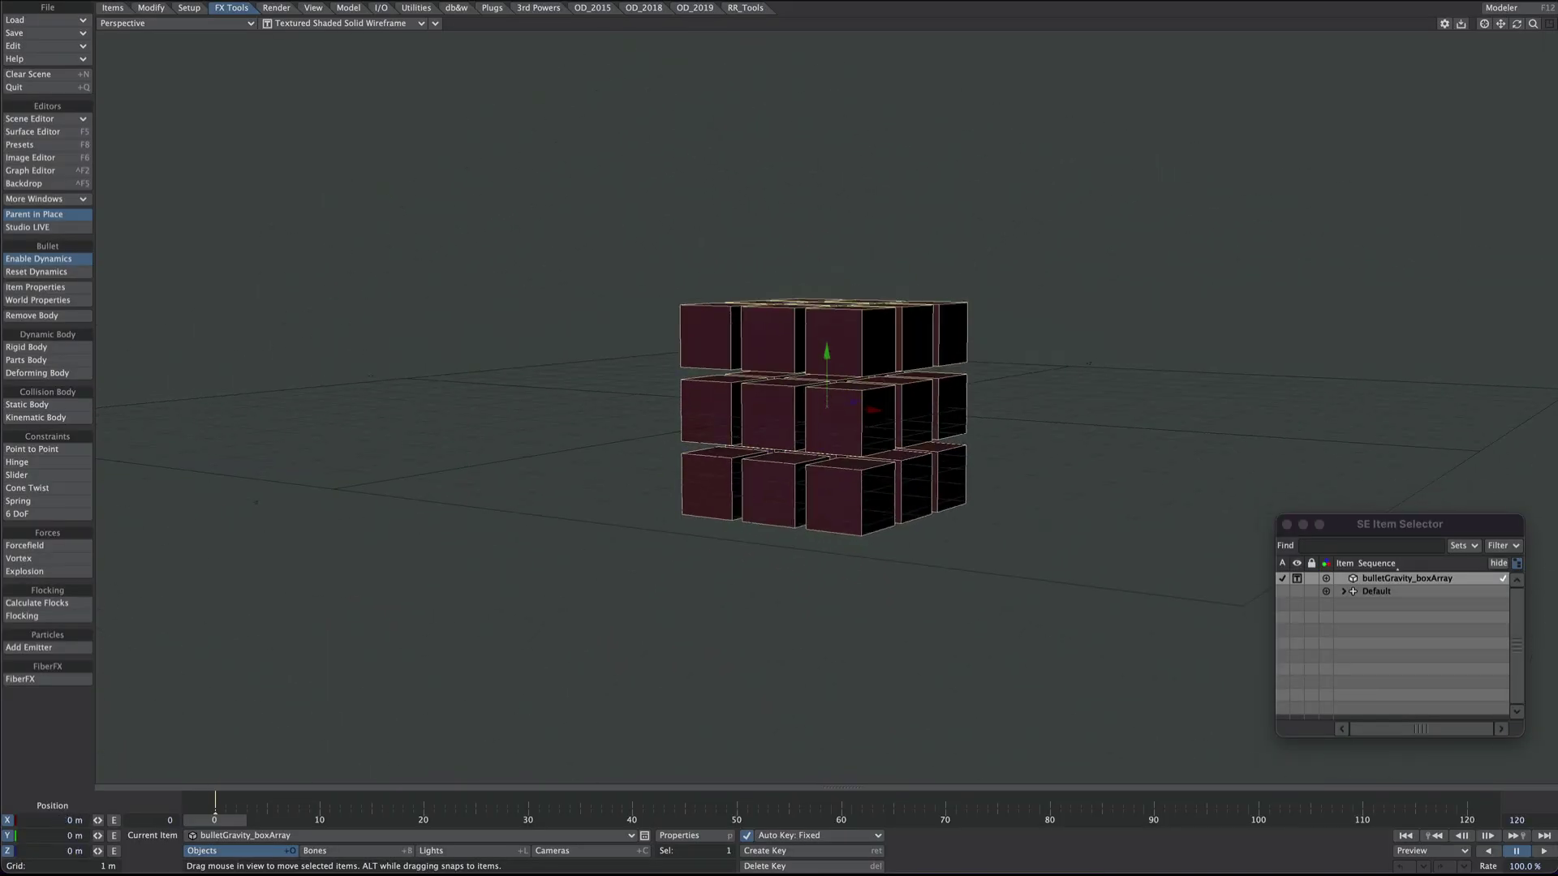
Move the bulletGravity_boxArray object up so it floats above the ground grid
left_click_drag(884, 324, 829, 331, "alt")
key("ctrl+z")
scroll(841, 436, "down", 3)
left_click_drag(838, 432, 345, 702, "alt")
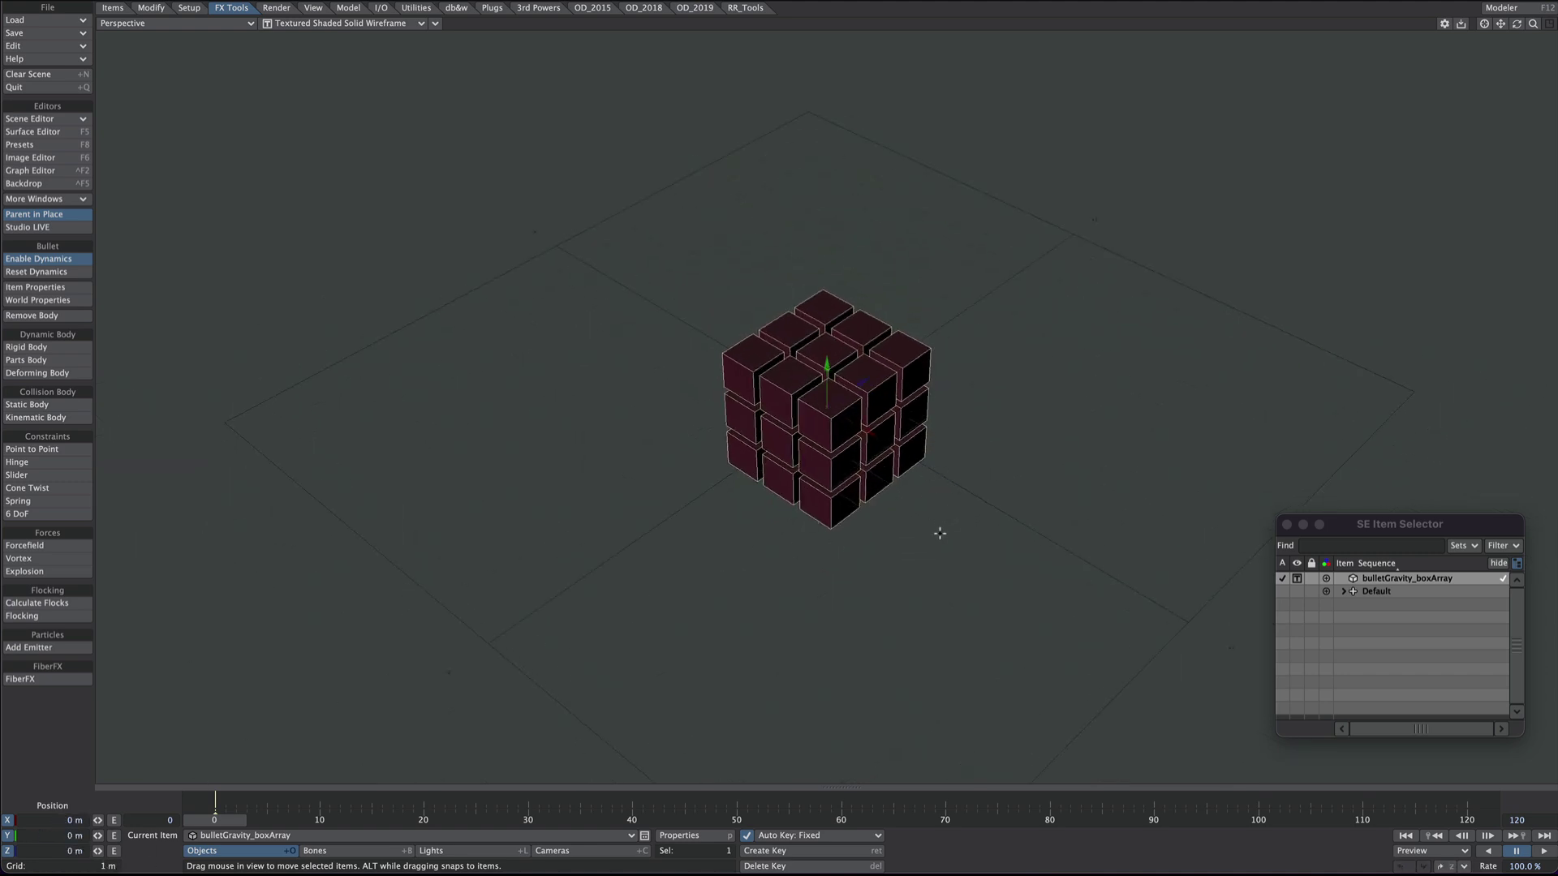
left_click_drag(932, 536, 416, 788, "ctrl+alt")
left_click_drag(710, 409, 275, 56)
Rotate the box array to a pitch of 45° and a bank of 45°
key("y")
left_click(57, 835)
type("45")
key("Tab")
type("45")
key("Return")
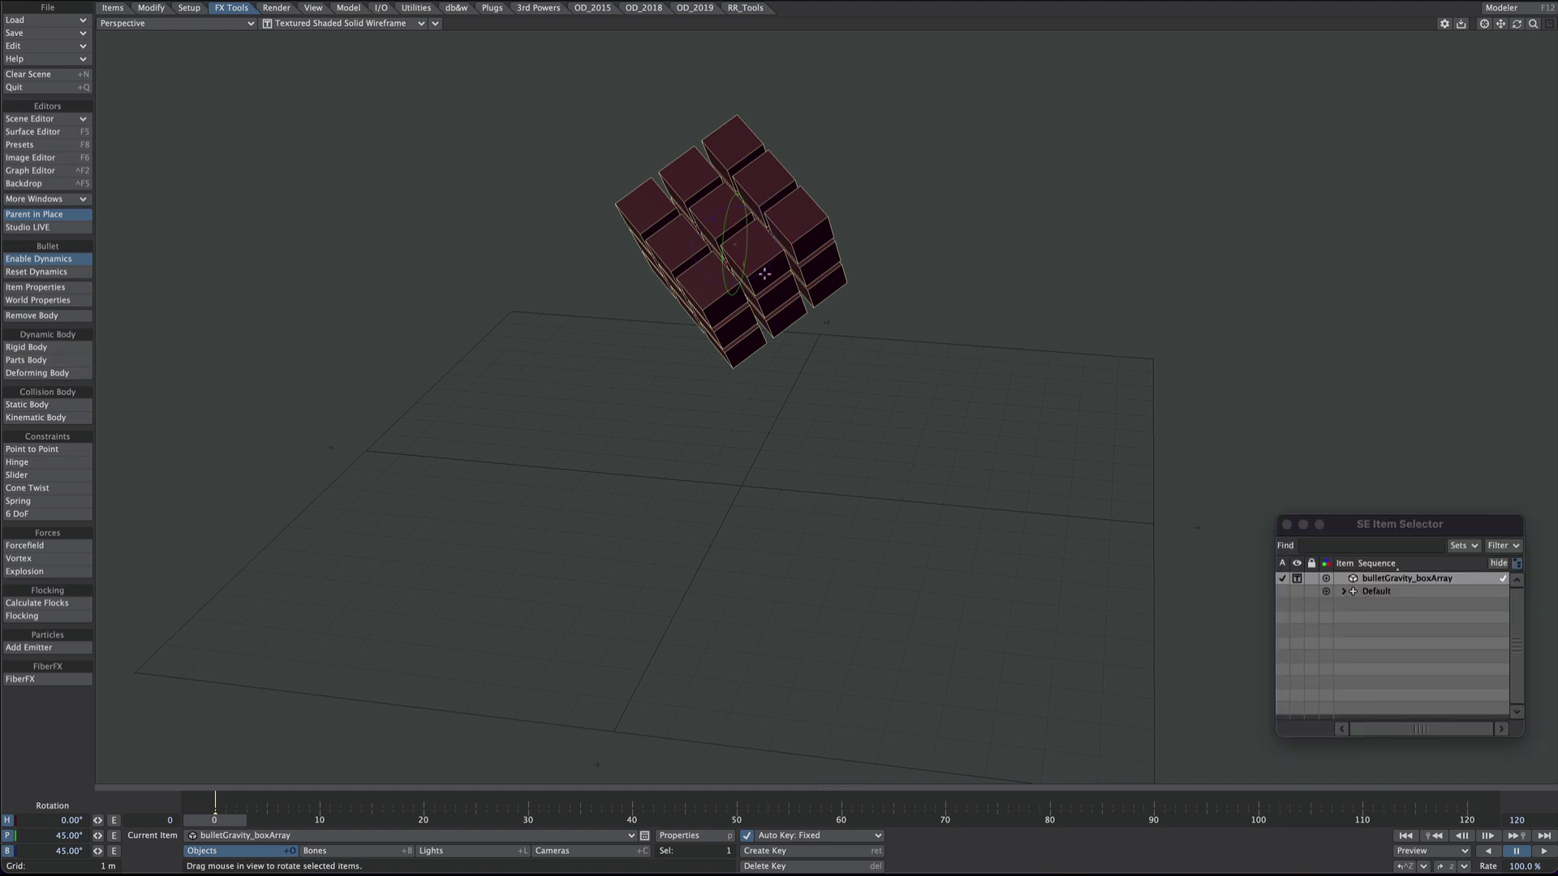
Show the box array's Bullet item properties, then play its simulation and return to the first frame
left_click(35, 290)
left_click_drag(1137, 118, 1233, 115)
left_click_drag(771, 365, 682, 352, "alt")
left_click_drag(695, 287, 731, 309, "alt")
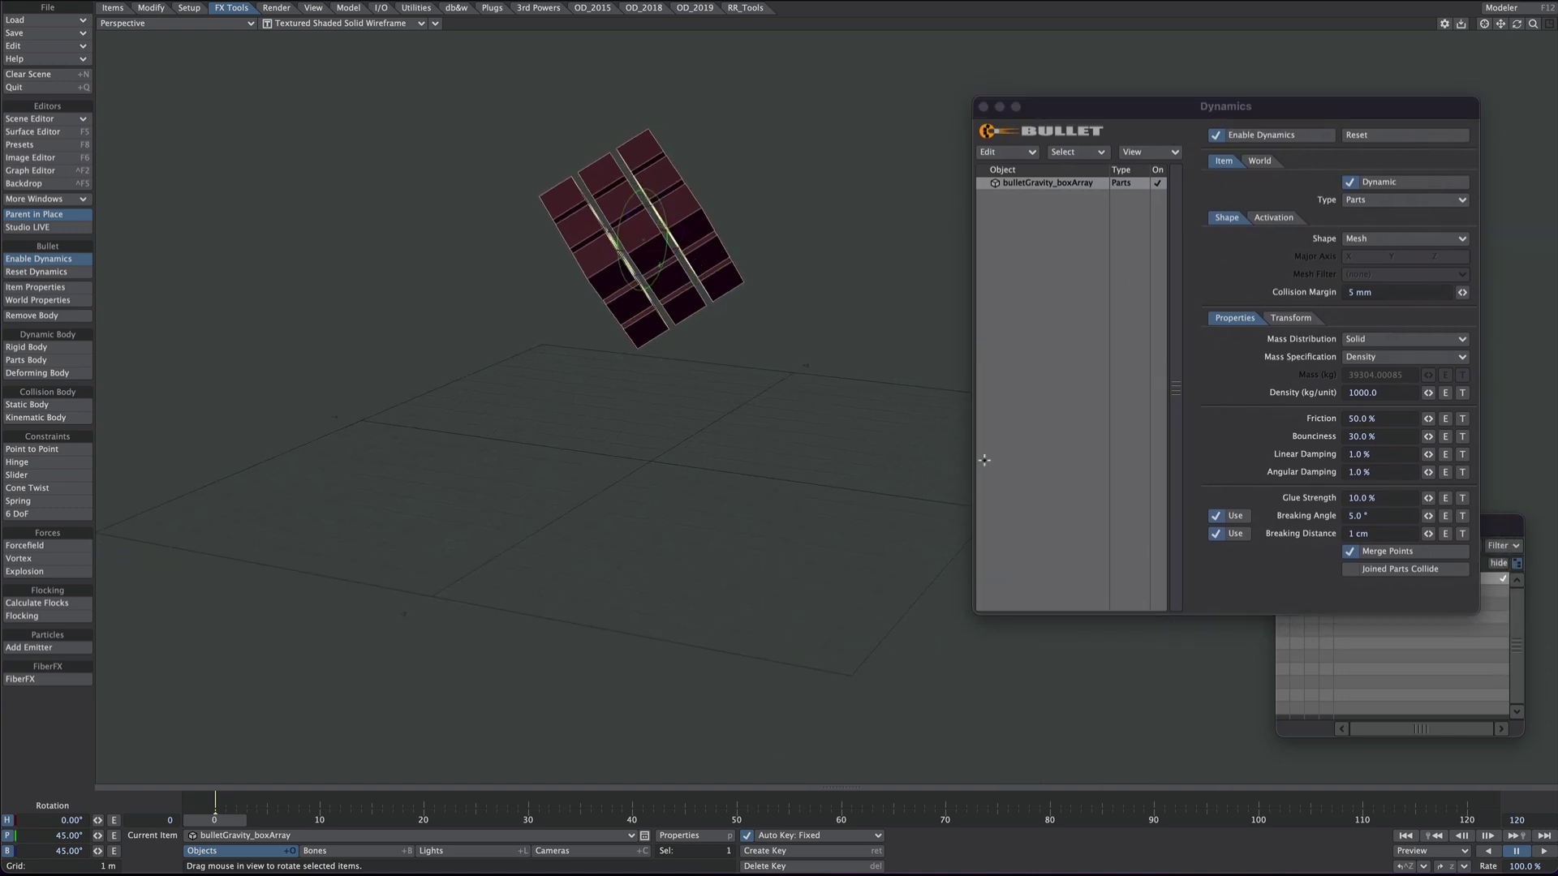
left_click(1542, 850)
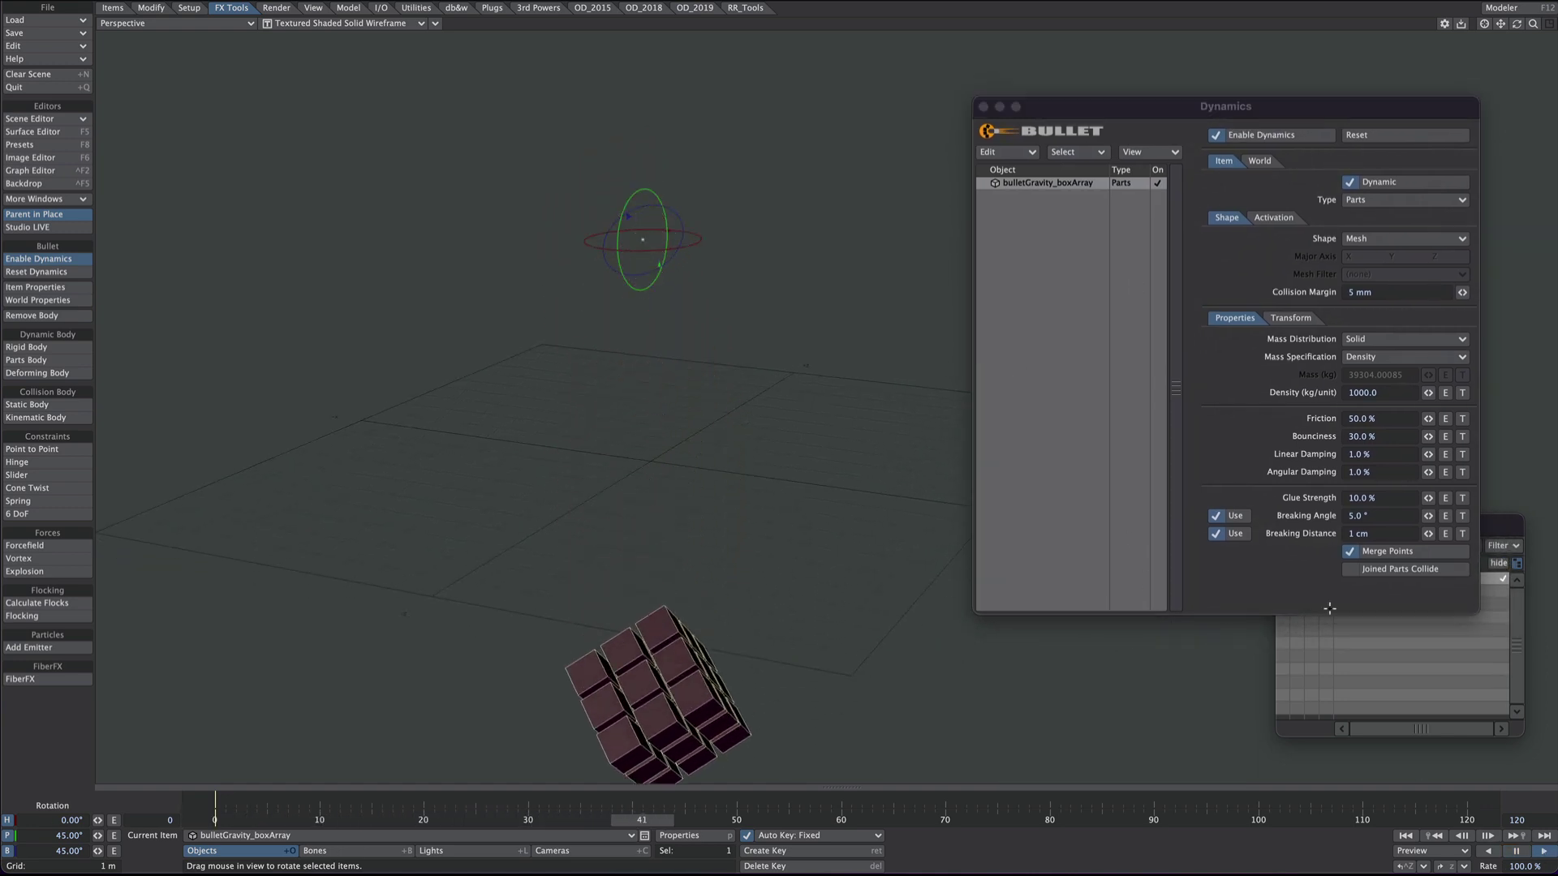
left_click(1406, 836)
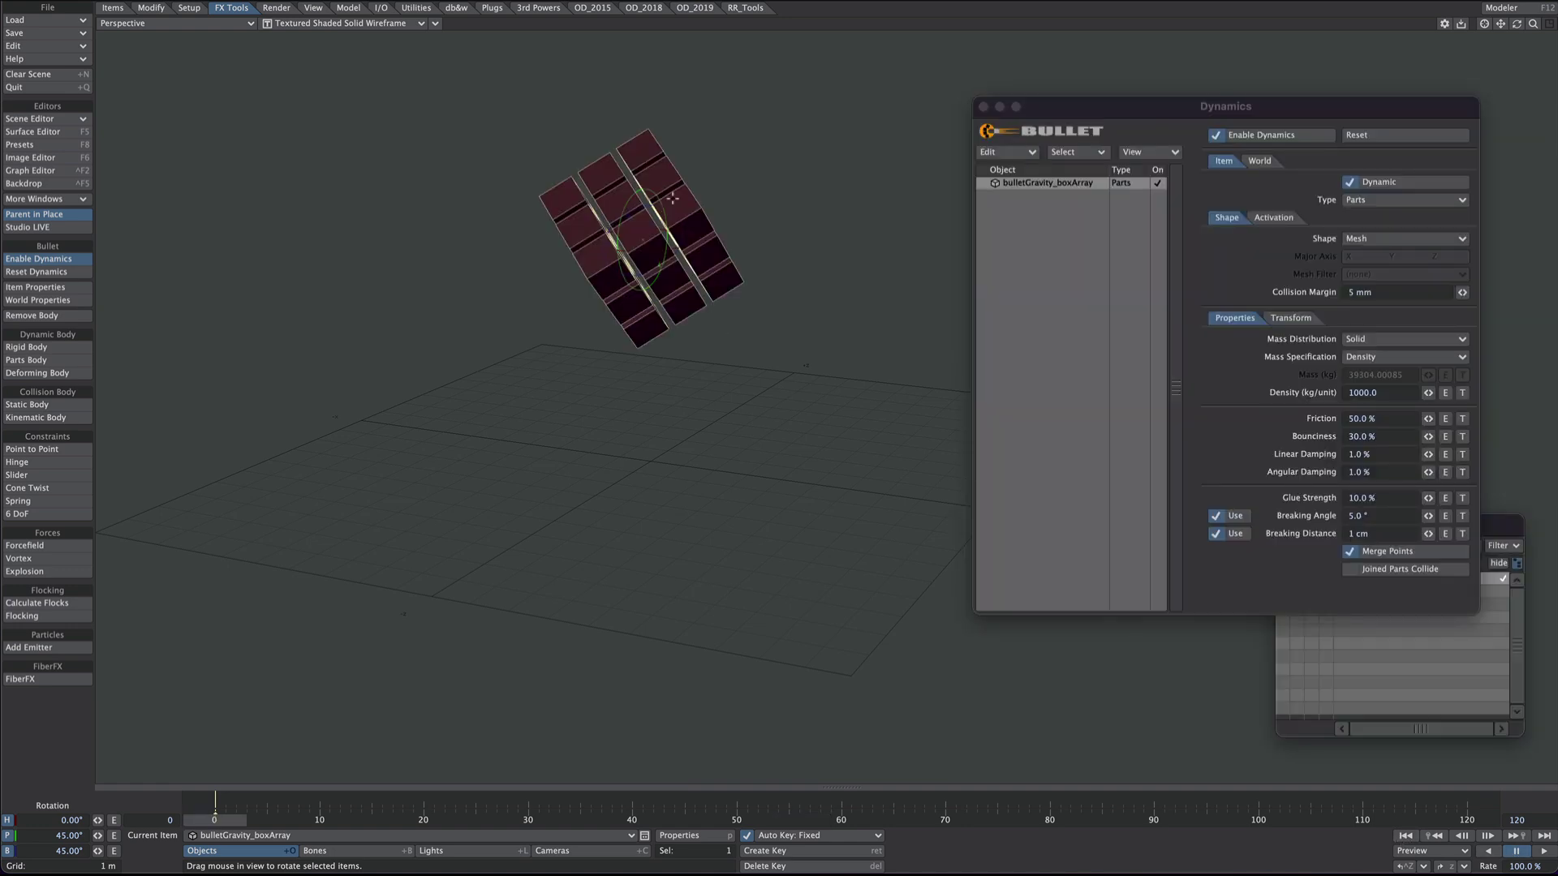
Set the Bullet world's Y gravity to 0 m and scrub the timeline to check the box array
left_click_drag(684, 268, 728, 209, "alt")
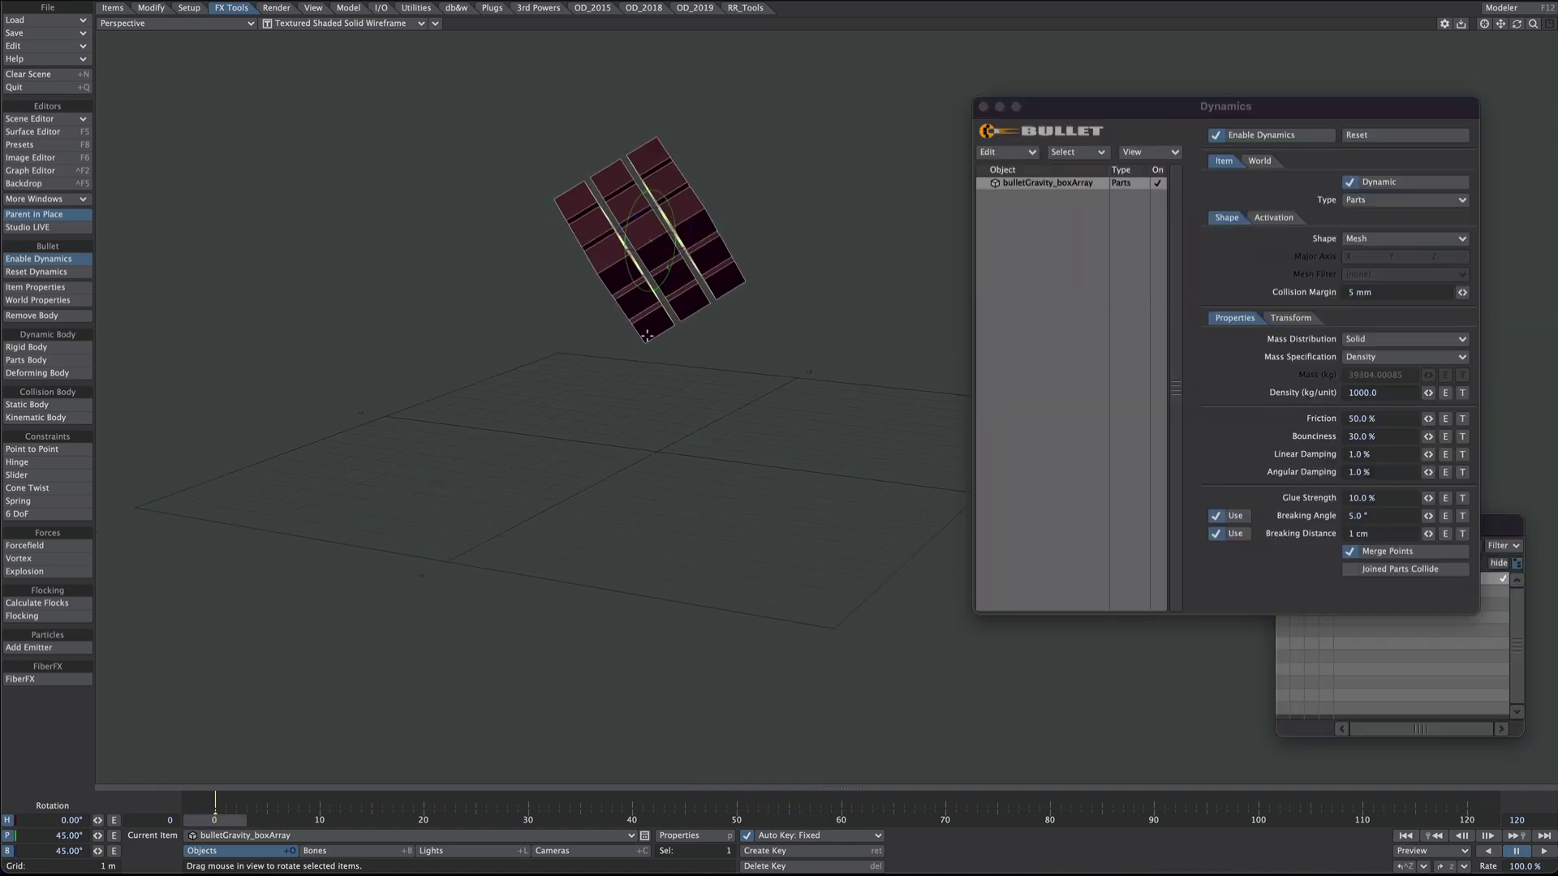
key("1")
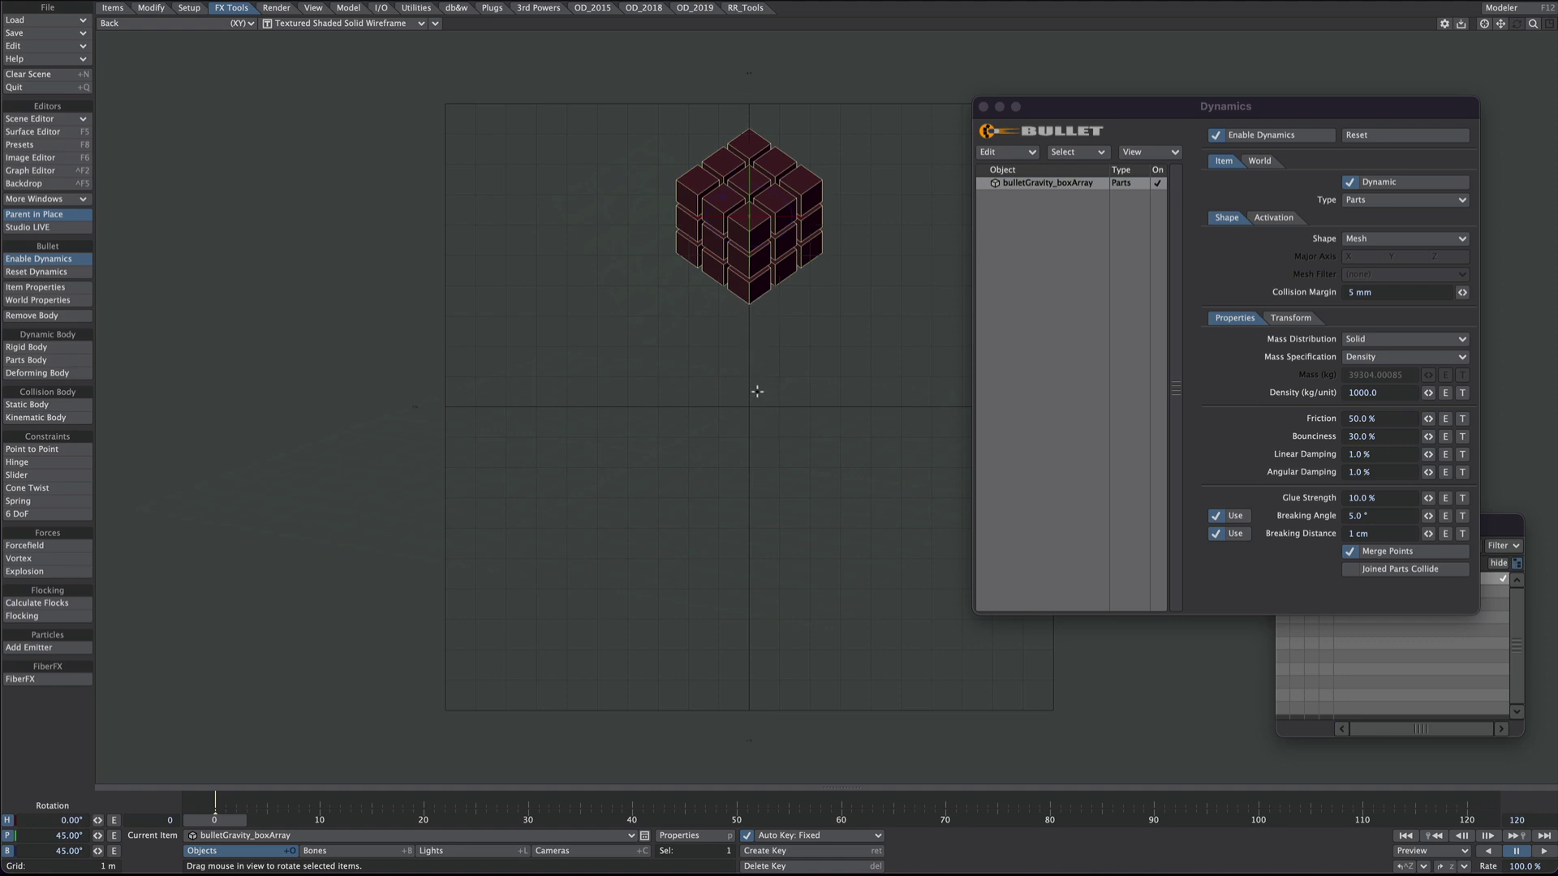
key("4")
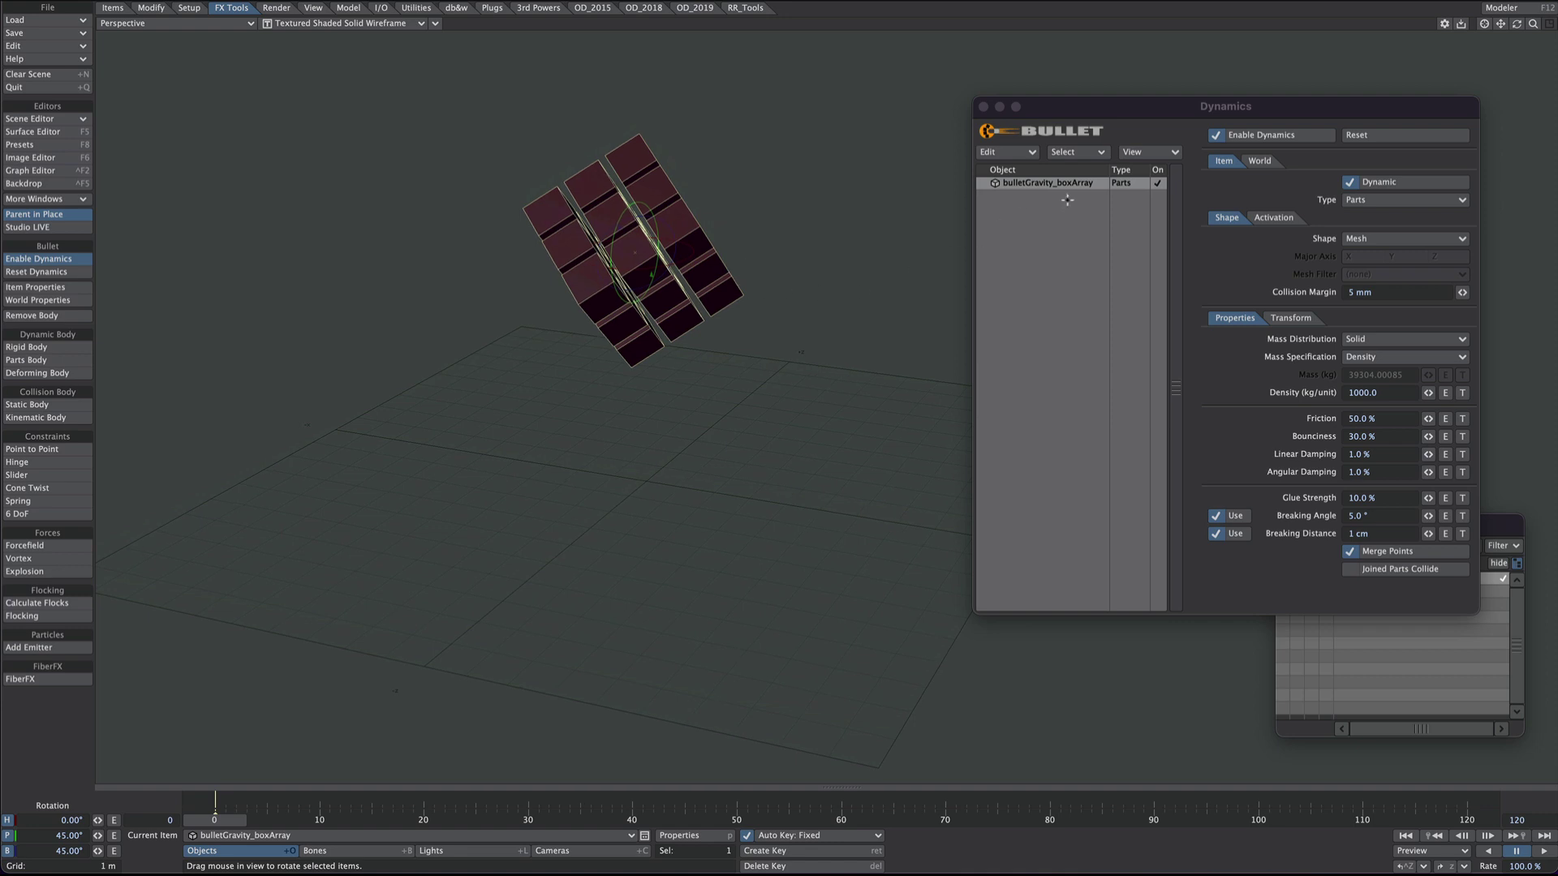
left_click(1257, 160)
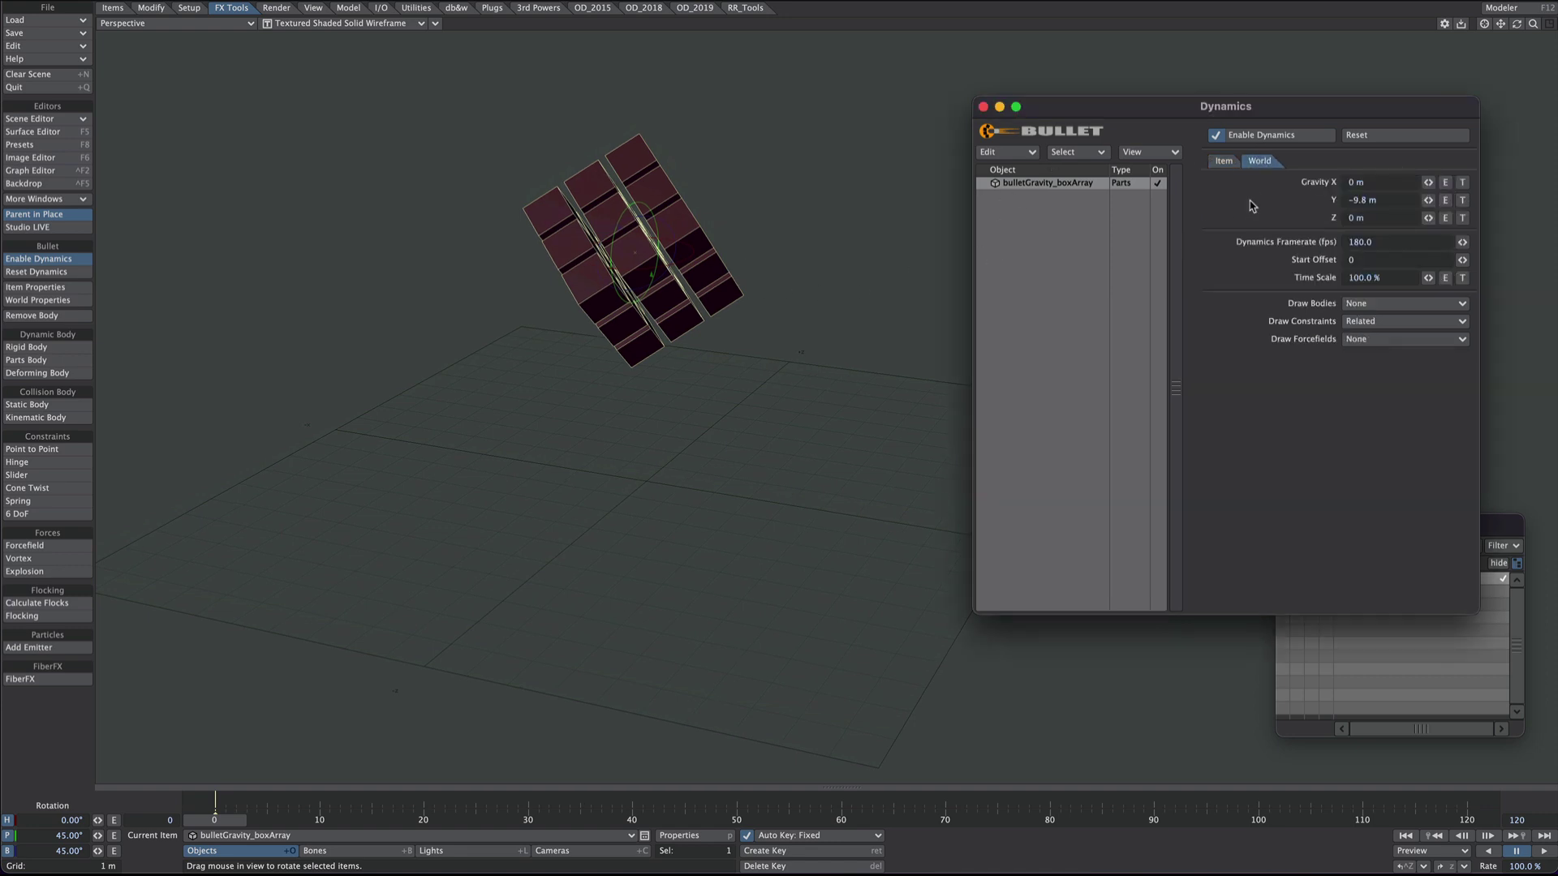
left_click(1380, 203)
type("0")
key("Tab")
key("Return")
mouse_move(204, 818)
left_mouse_down()
mouse_move(864, 819)
mouse_move(215, 819)
left_mouse_up()
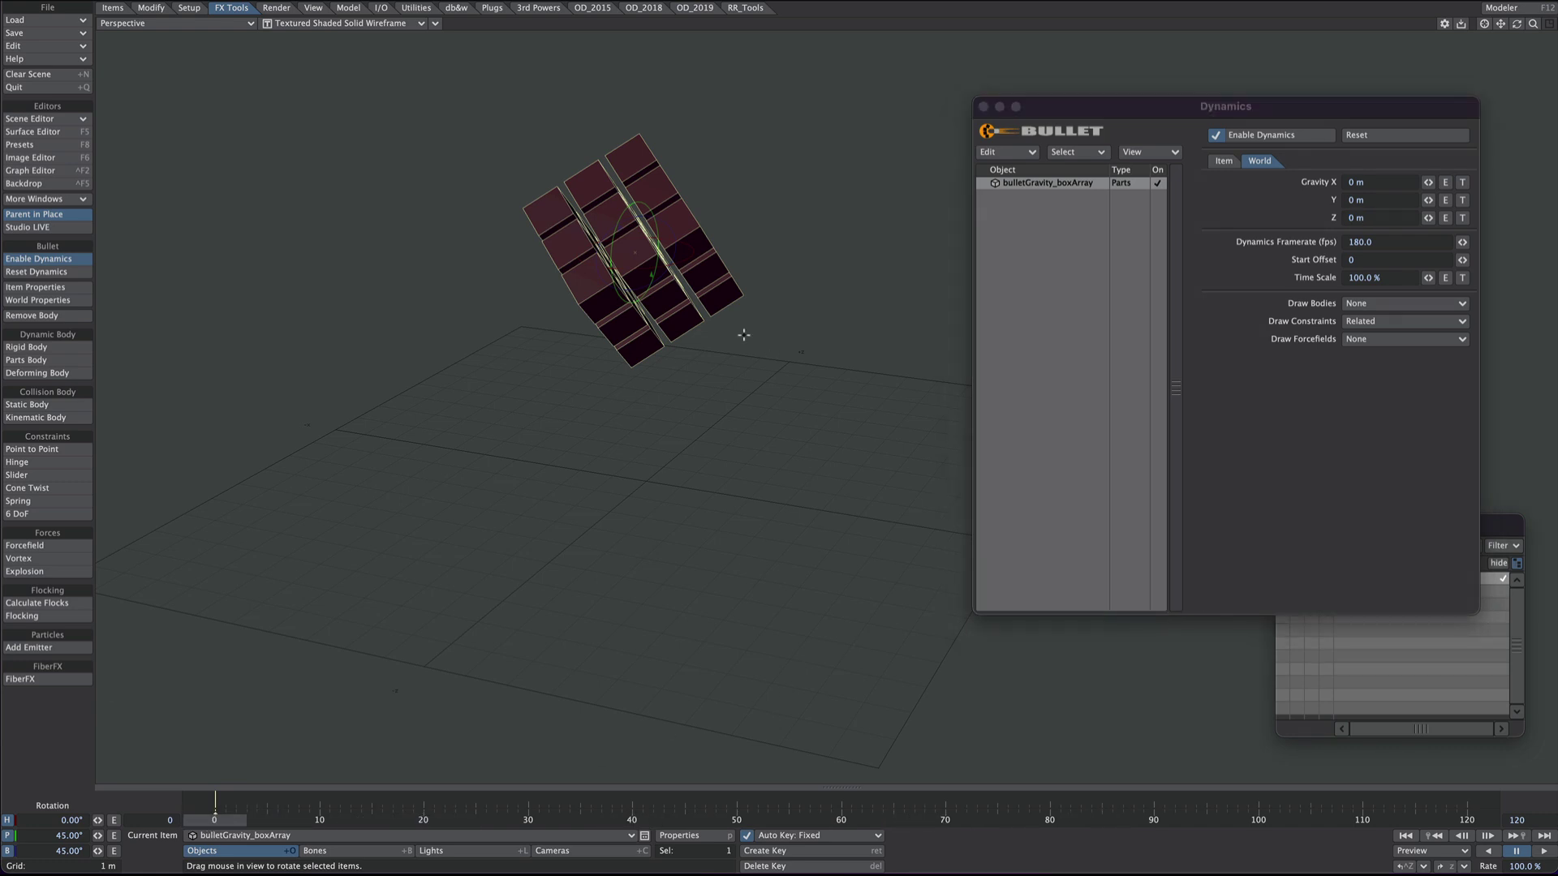
Add a null object named FORCEFIELD and make it a Bullet forcefield
left_click_drag(744, 334, 720, 439, "ctrl+alt")
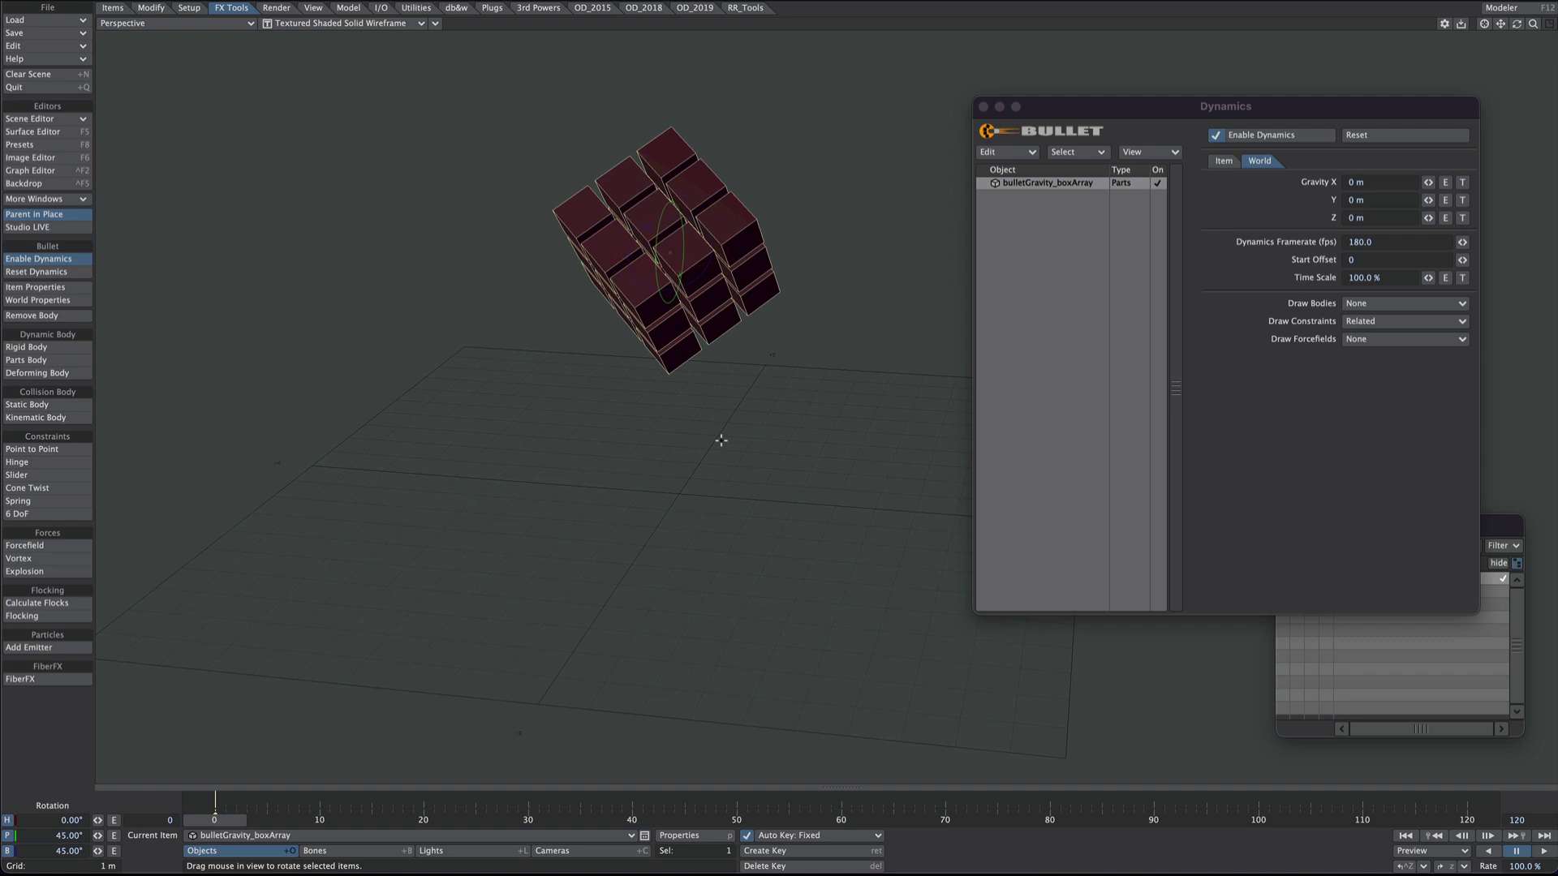
key("ctrl+n")
type("f")
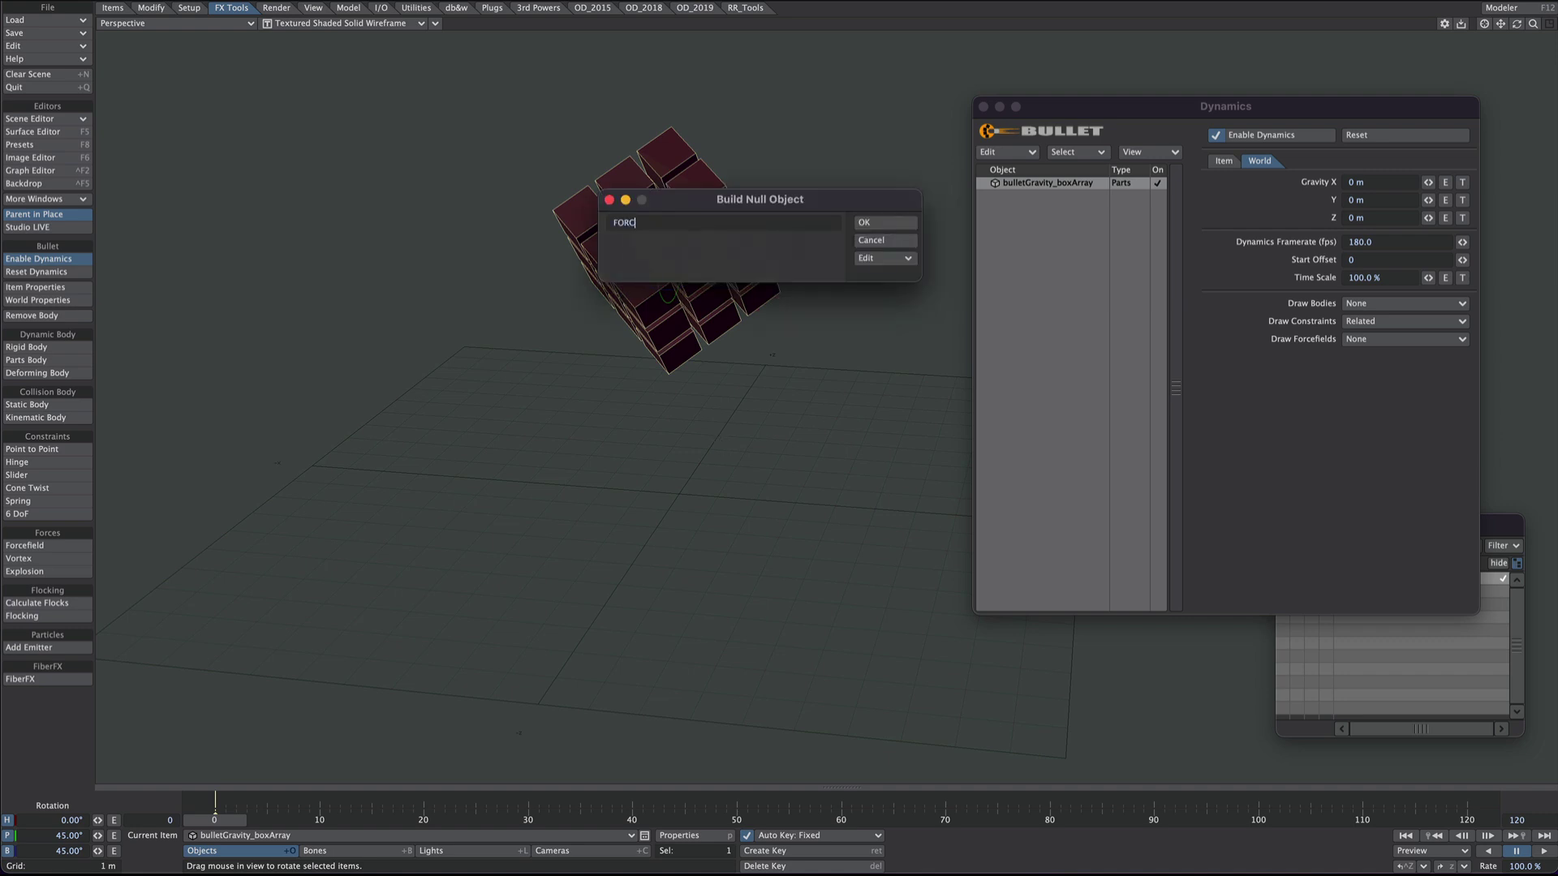
type("ORCEFIELD")
left_click(884, 221)
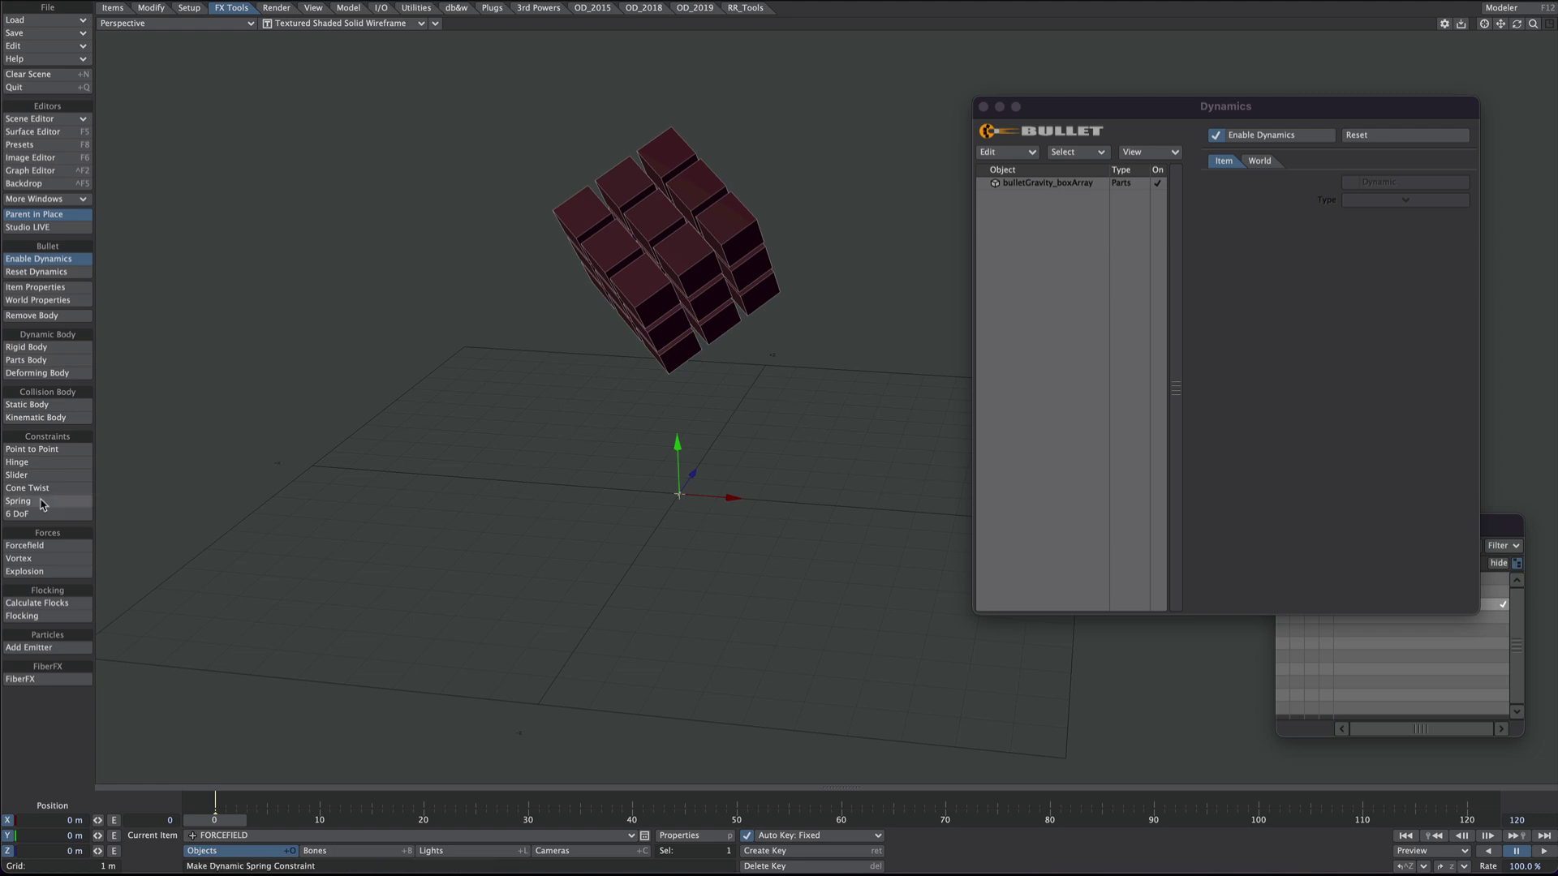
left_click(58, 547)
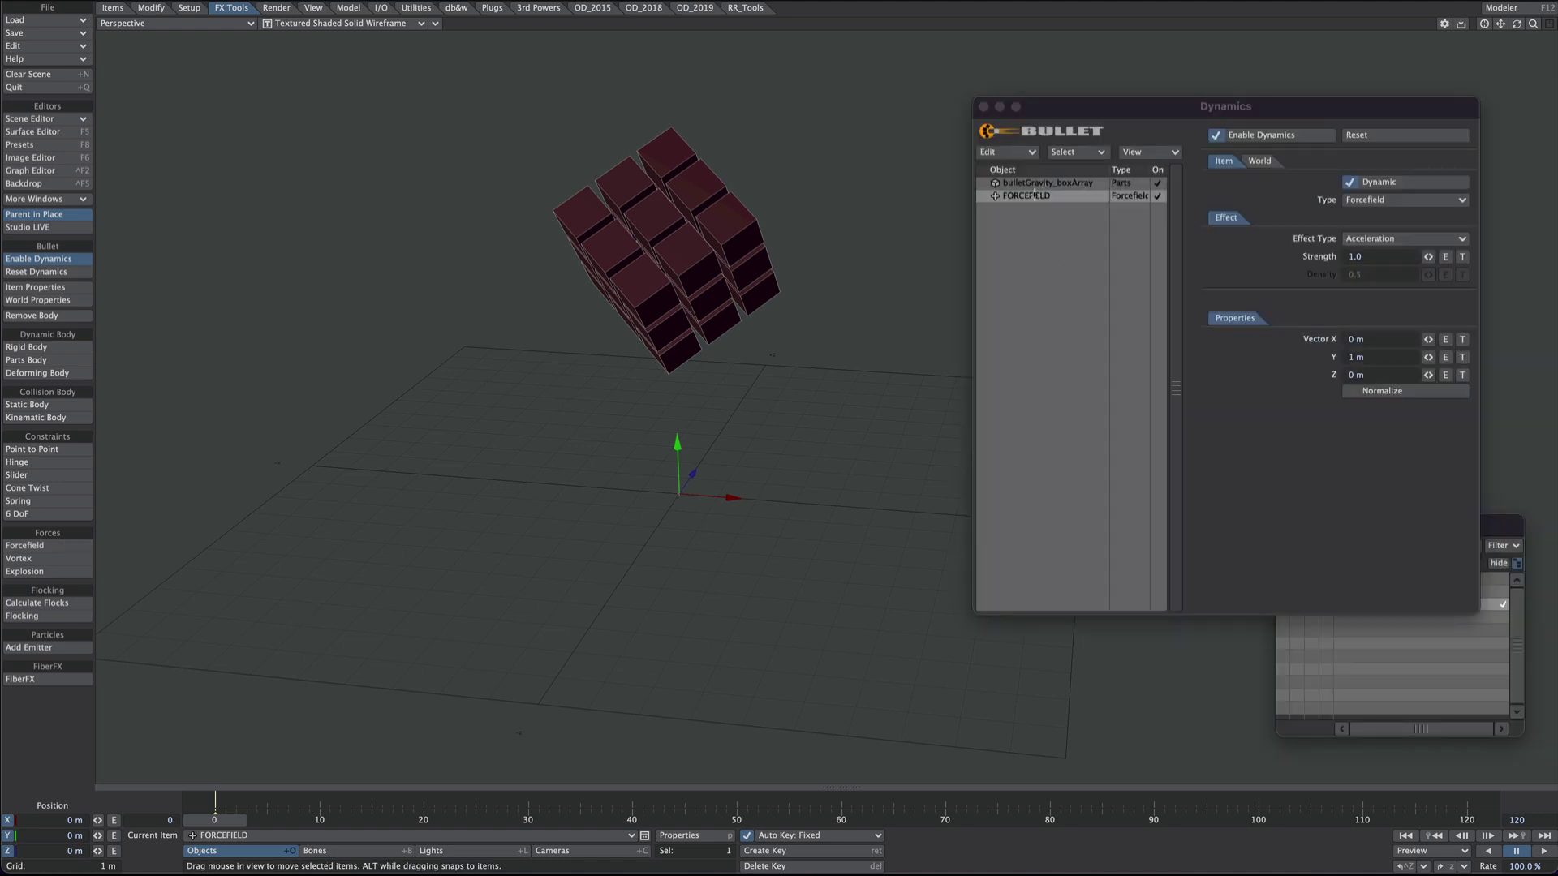
left_click(1034, 196)
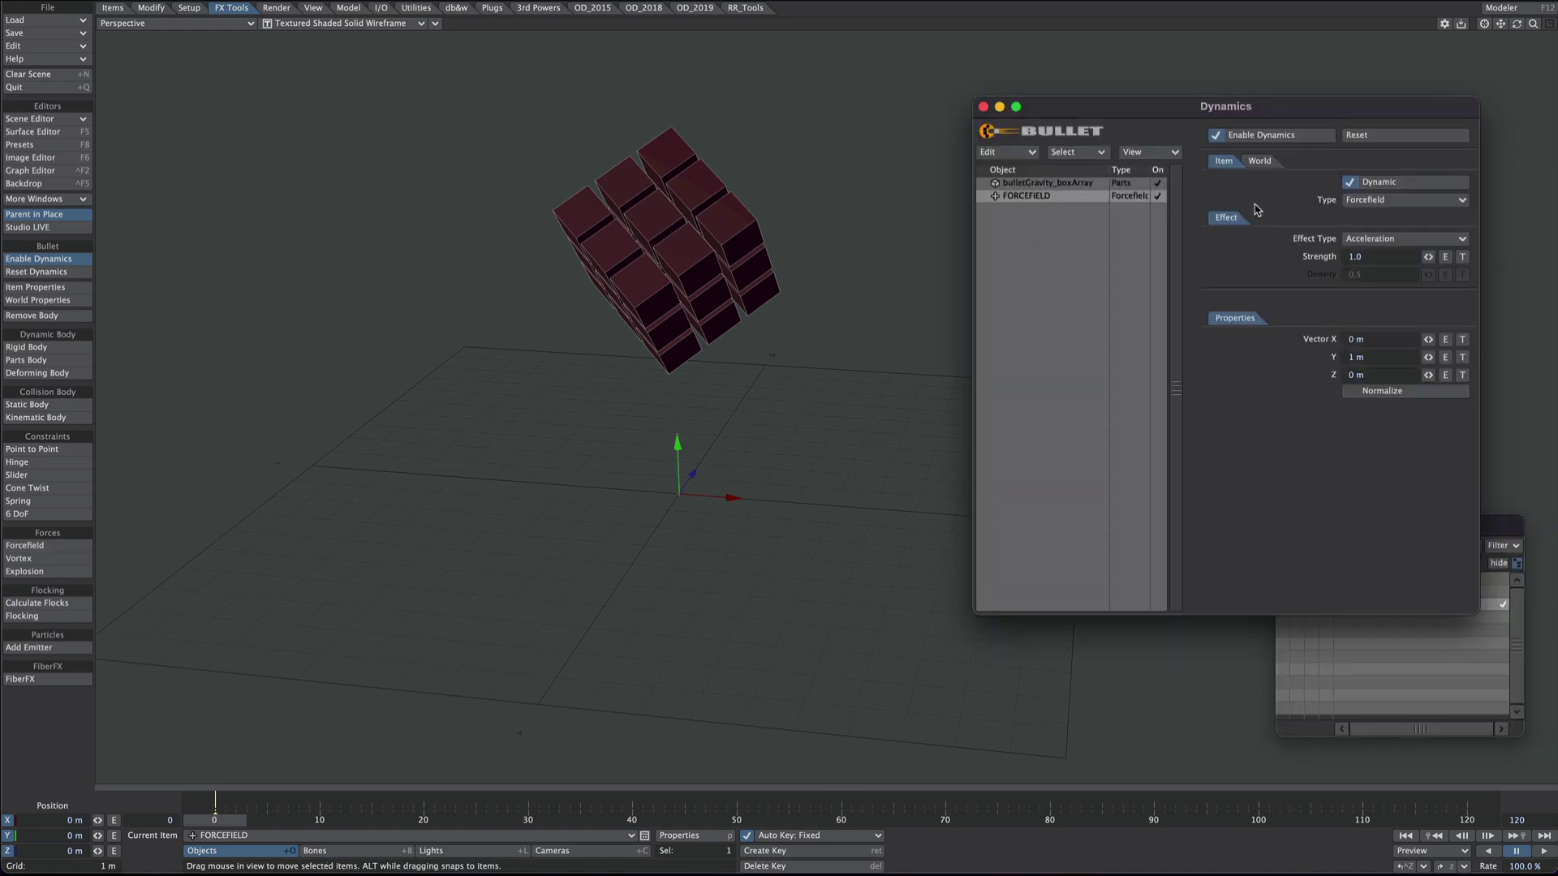
Set the Bullet world's Draw Forcefields option to All
left_click(1260, 160)
left_click(1364, 341)
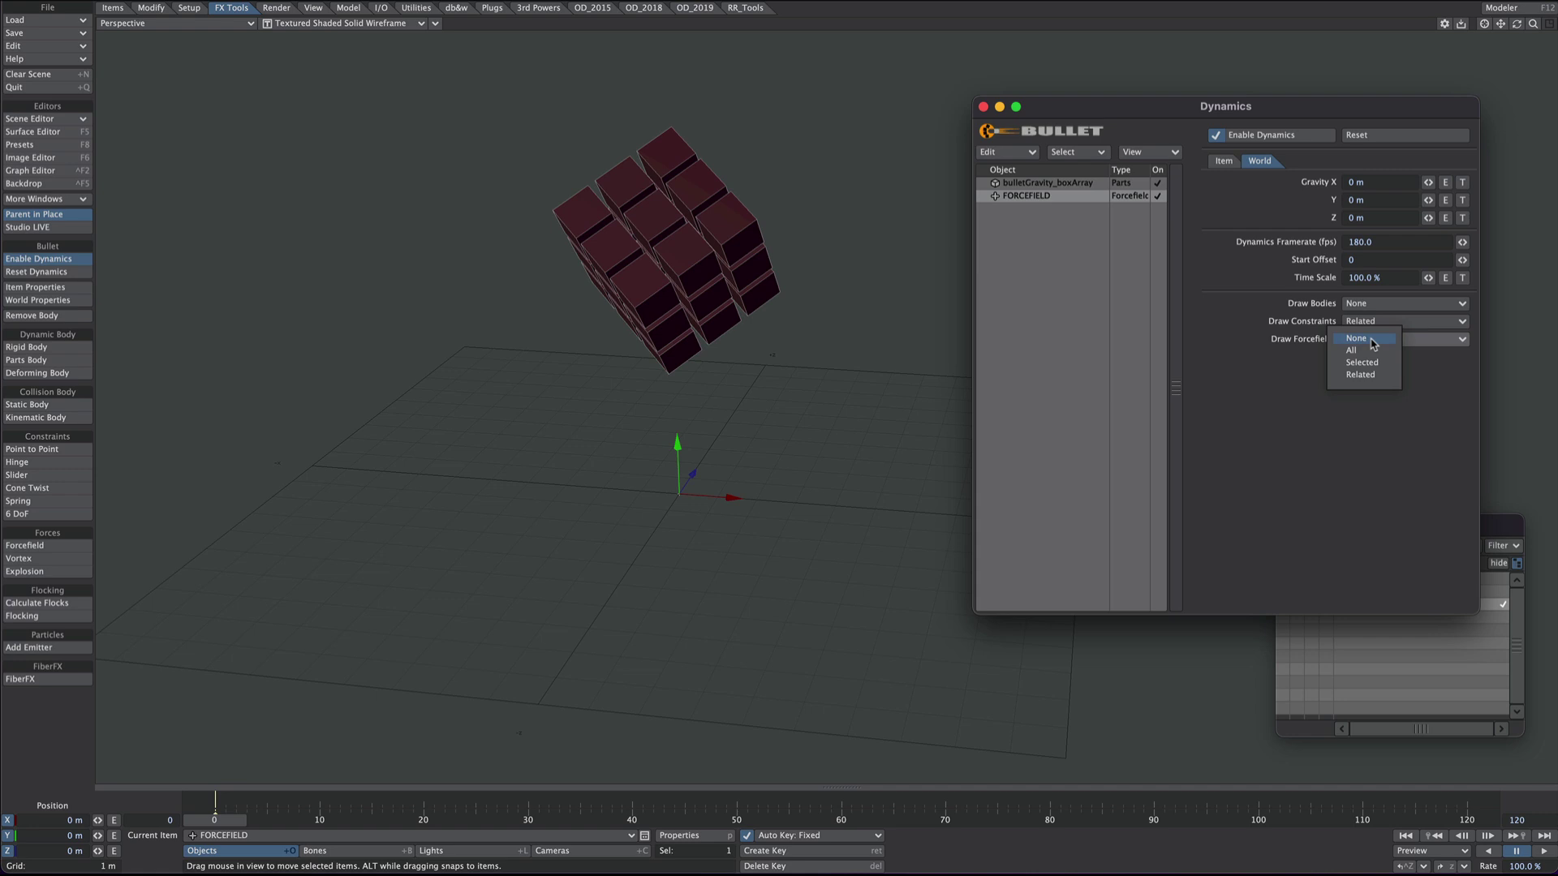
left_click(1380, 356)
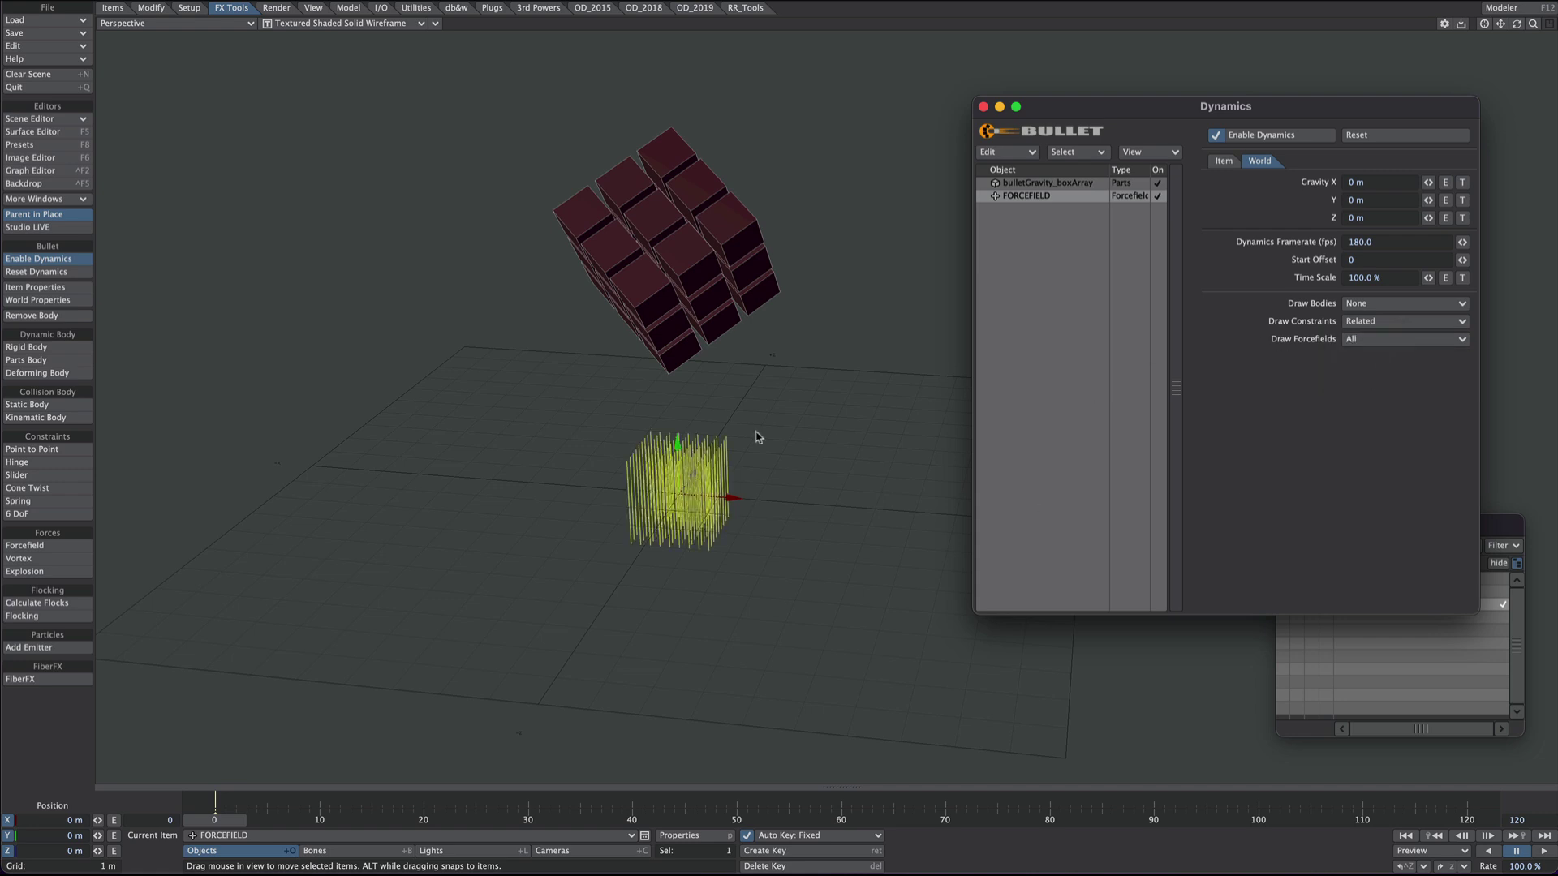
scroll(715, 464, "up", 3)
left_click_drag(715, 464, 724, 405, "alt")
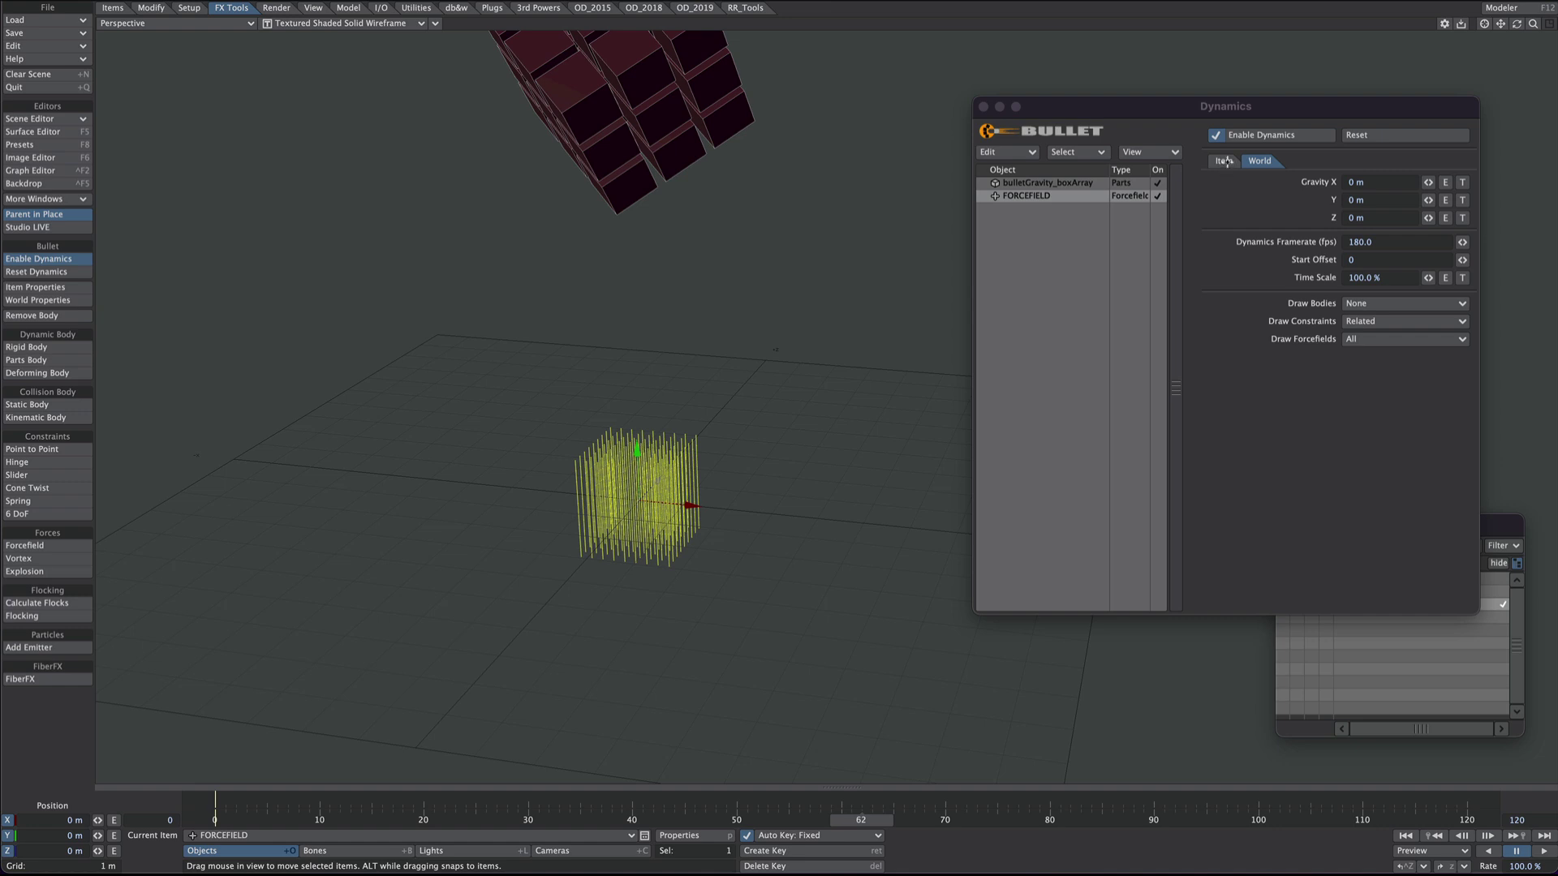
Set the FORCEFIELD acceleration strength to -10.0 and play the simulation to check its effect
left_click(1223, 160)
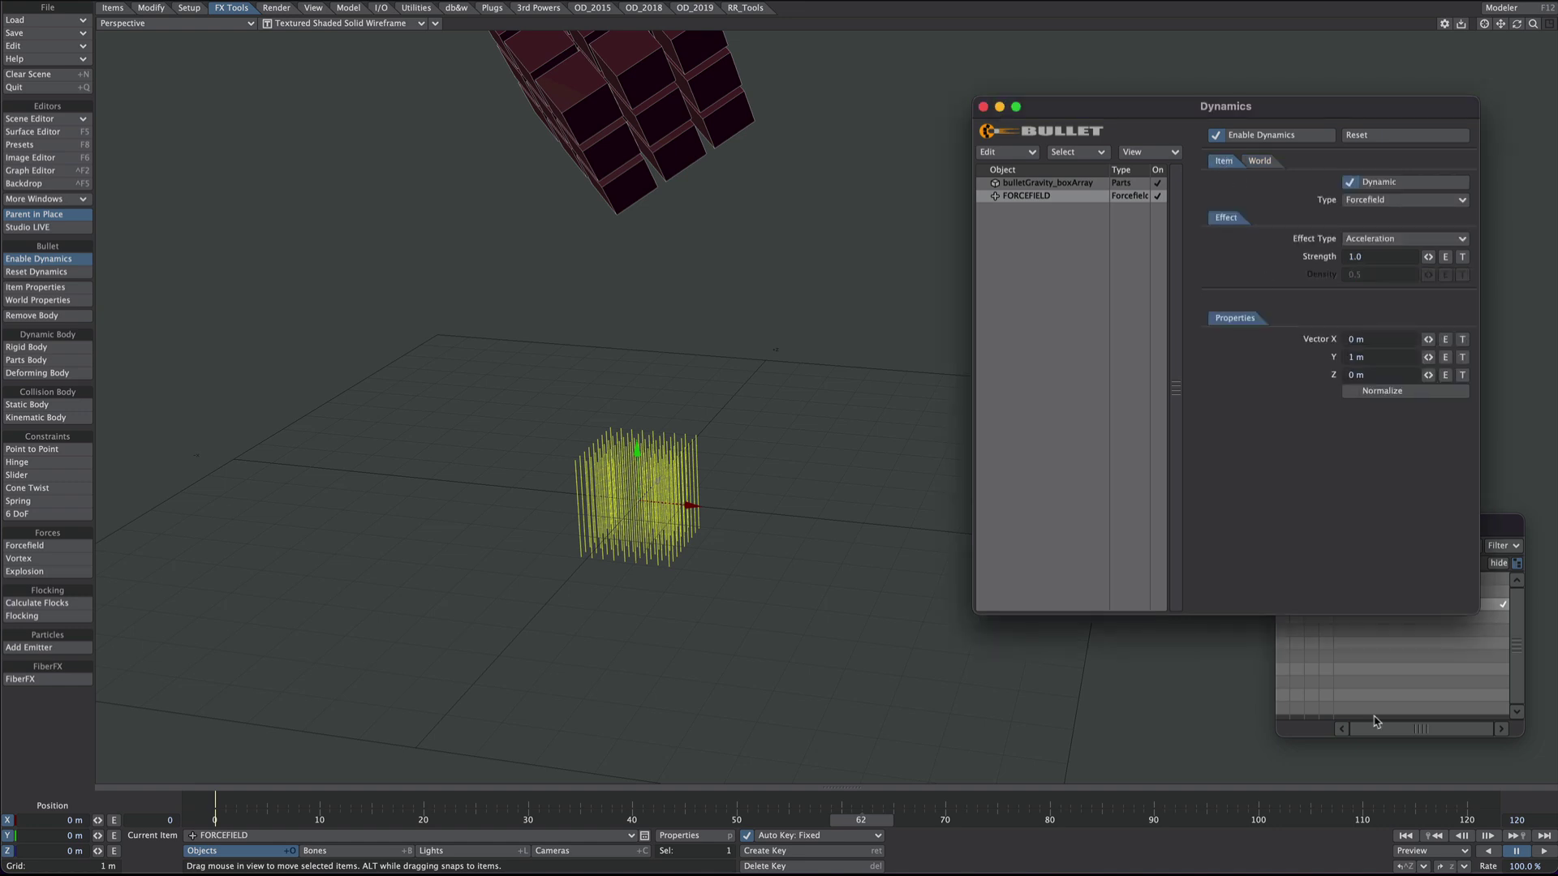
left_click(1541, 852)
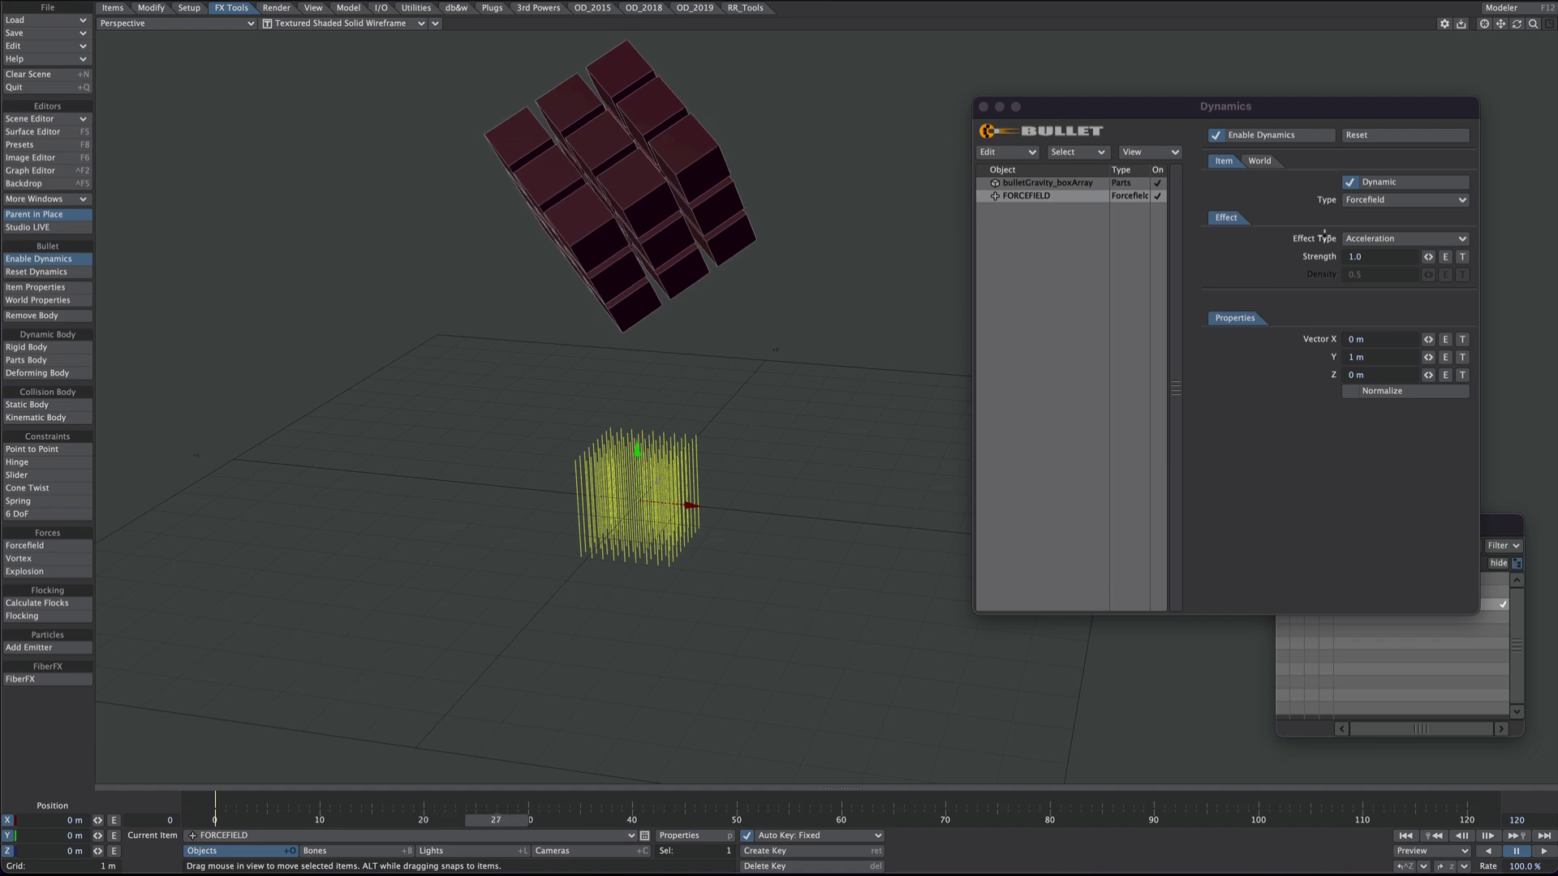
left_click(1371, 255)
type("-10")
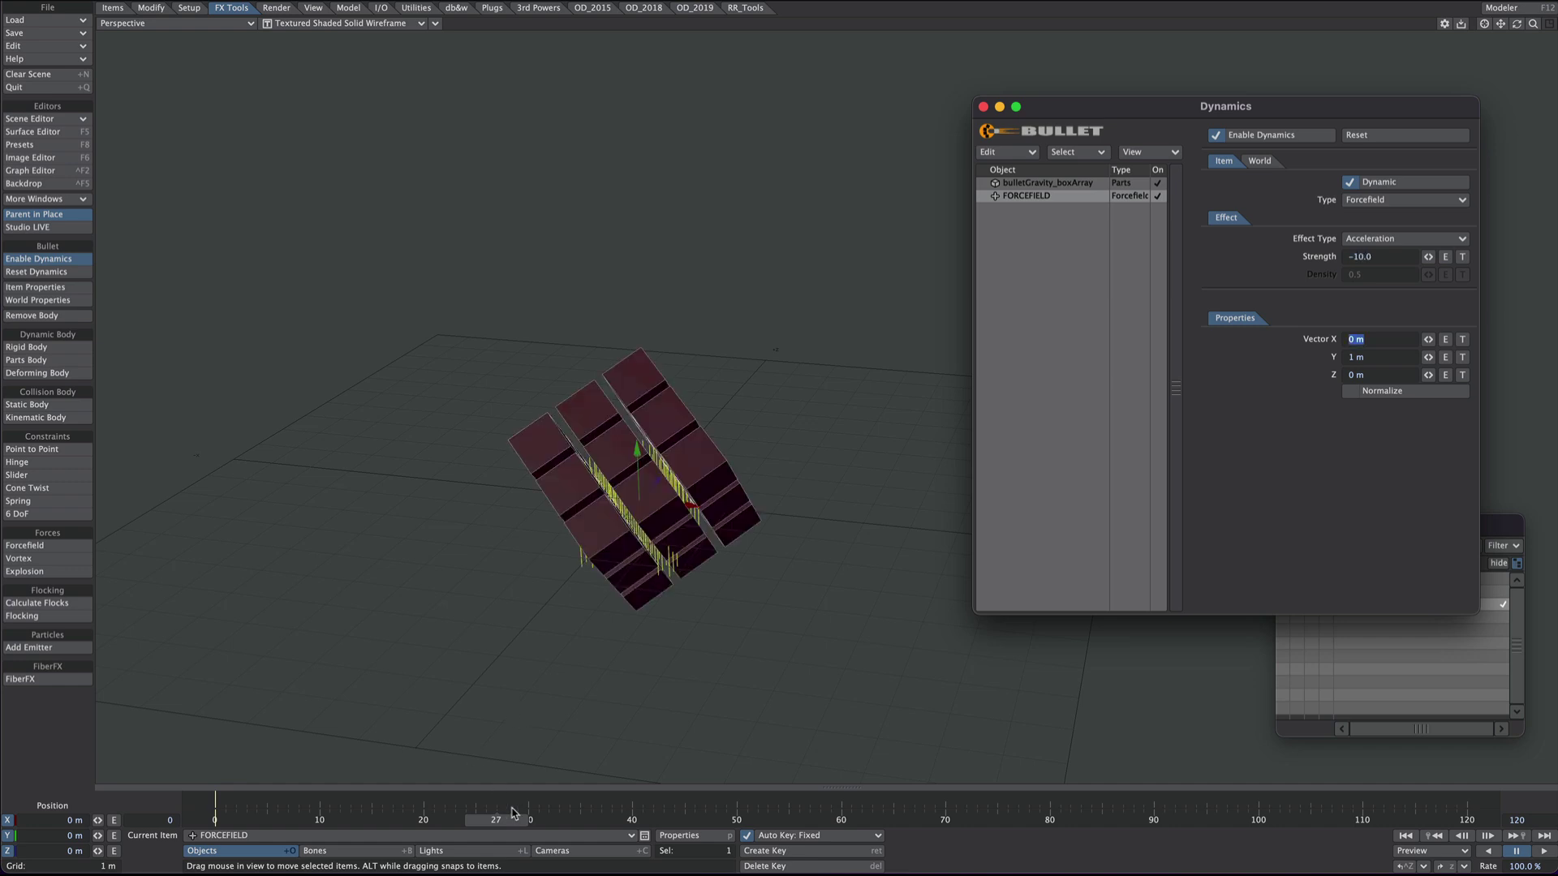
left_click_drag(514, 813, 555, 817)
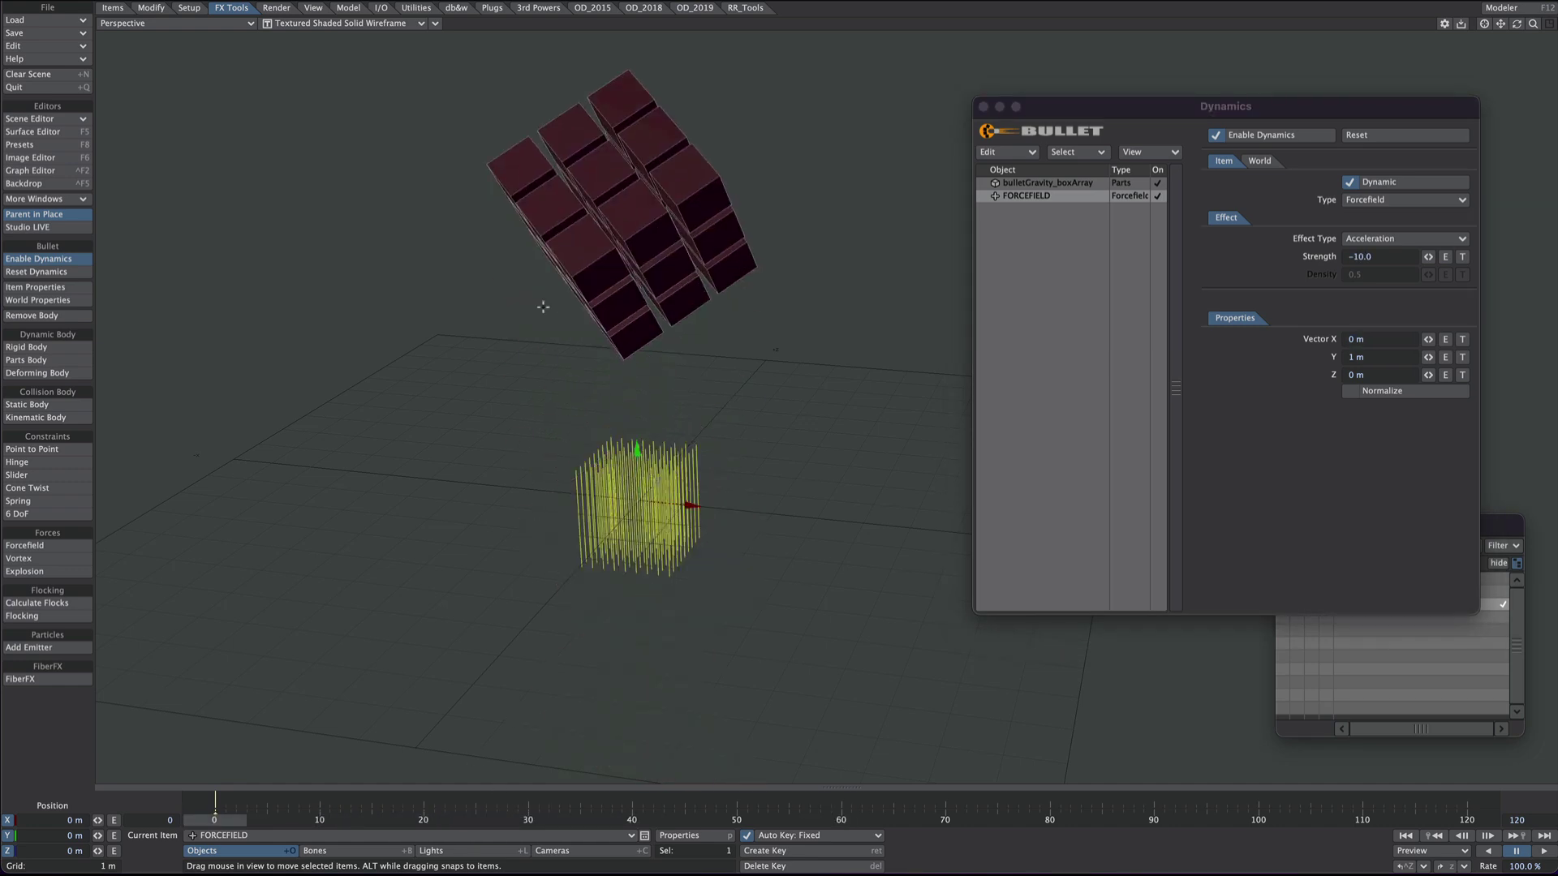
left_click(1543, 851)
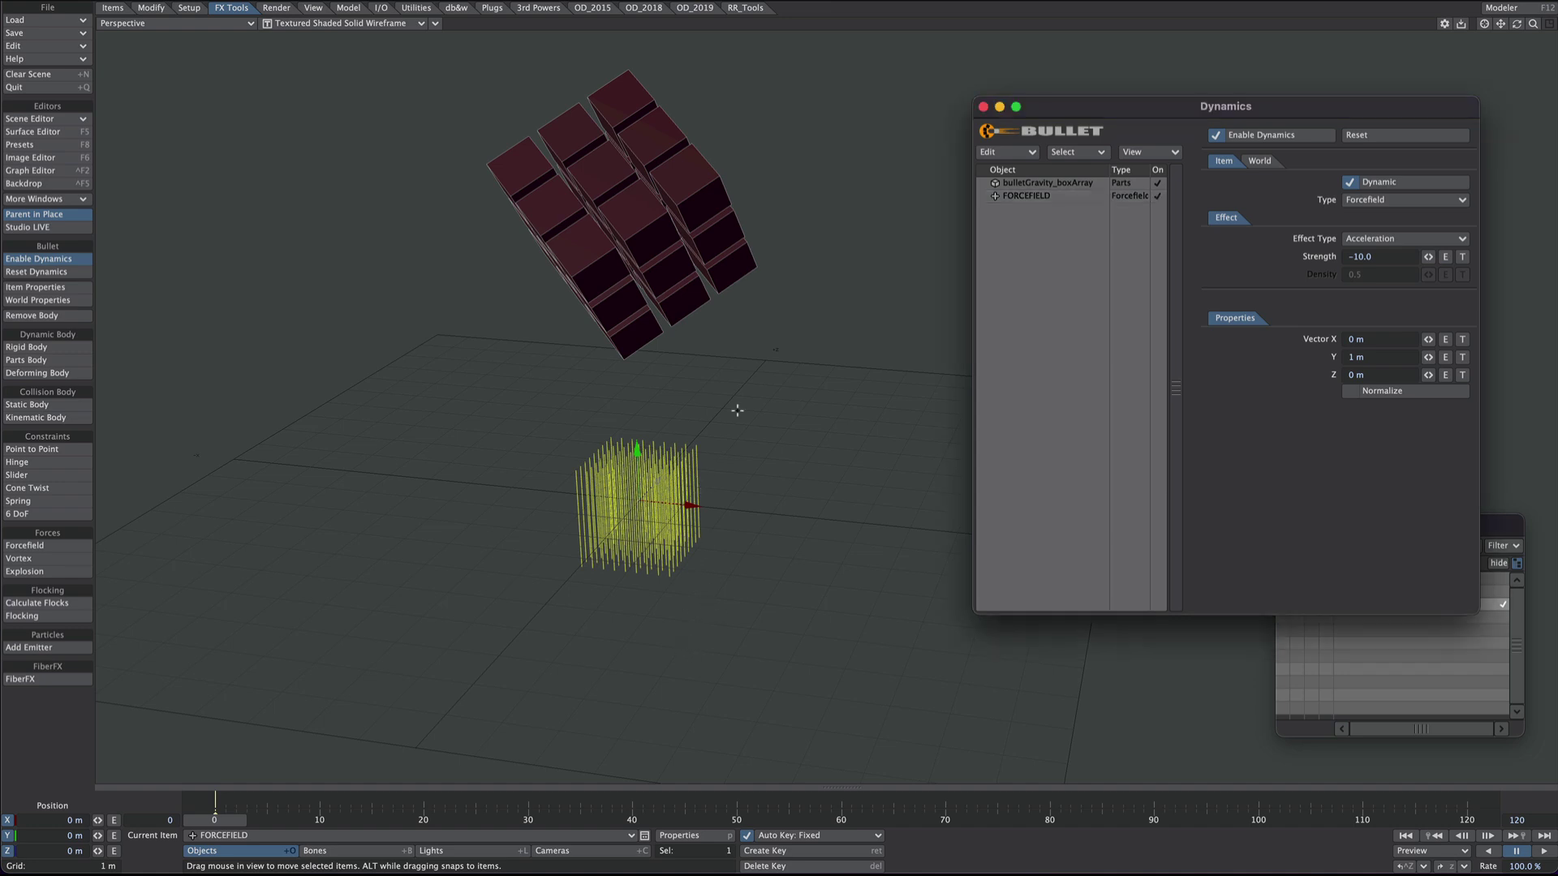
Add a null object named TRIGGER with its shape set to Ring
key("ctrl+n")
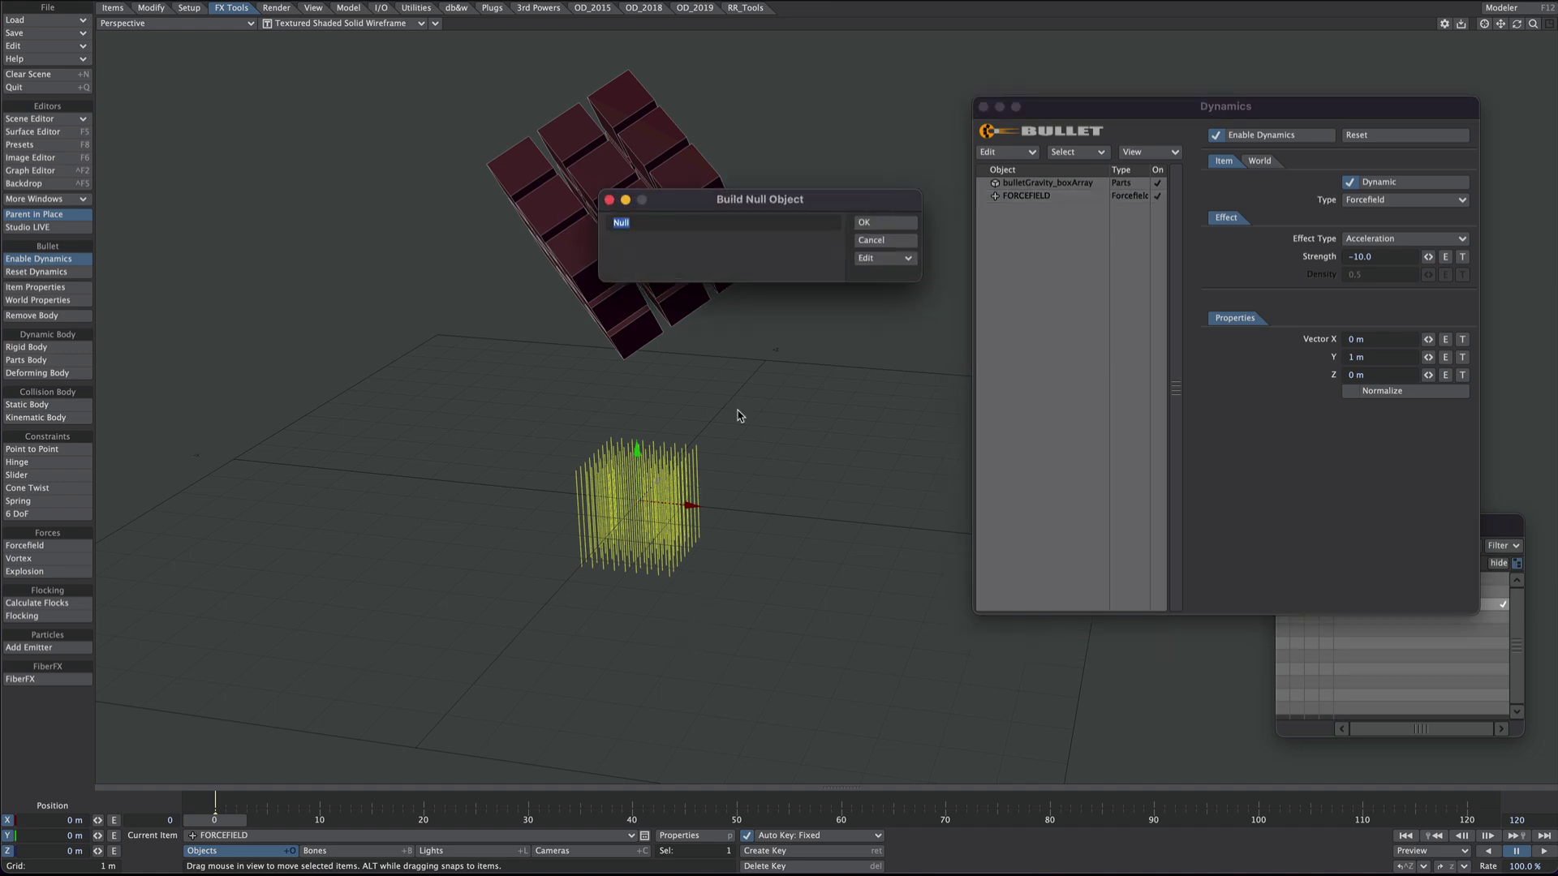
type("TRIIGER")
left_click(885, 258)
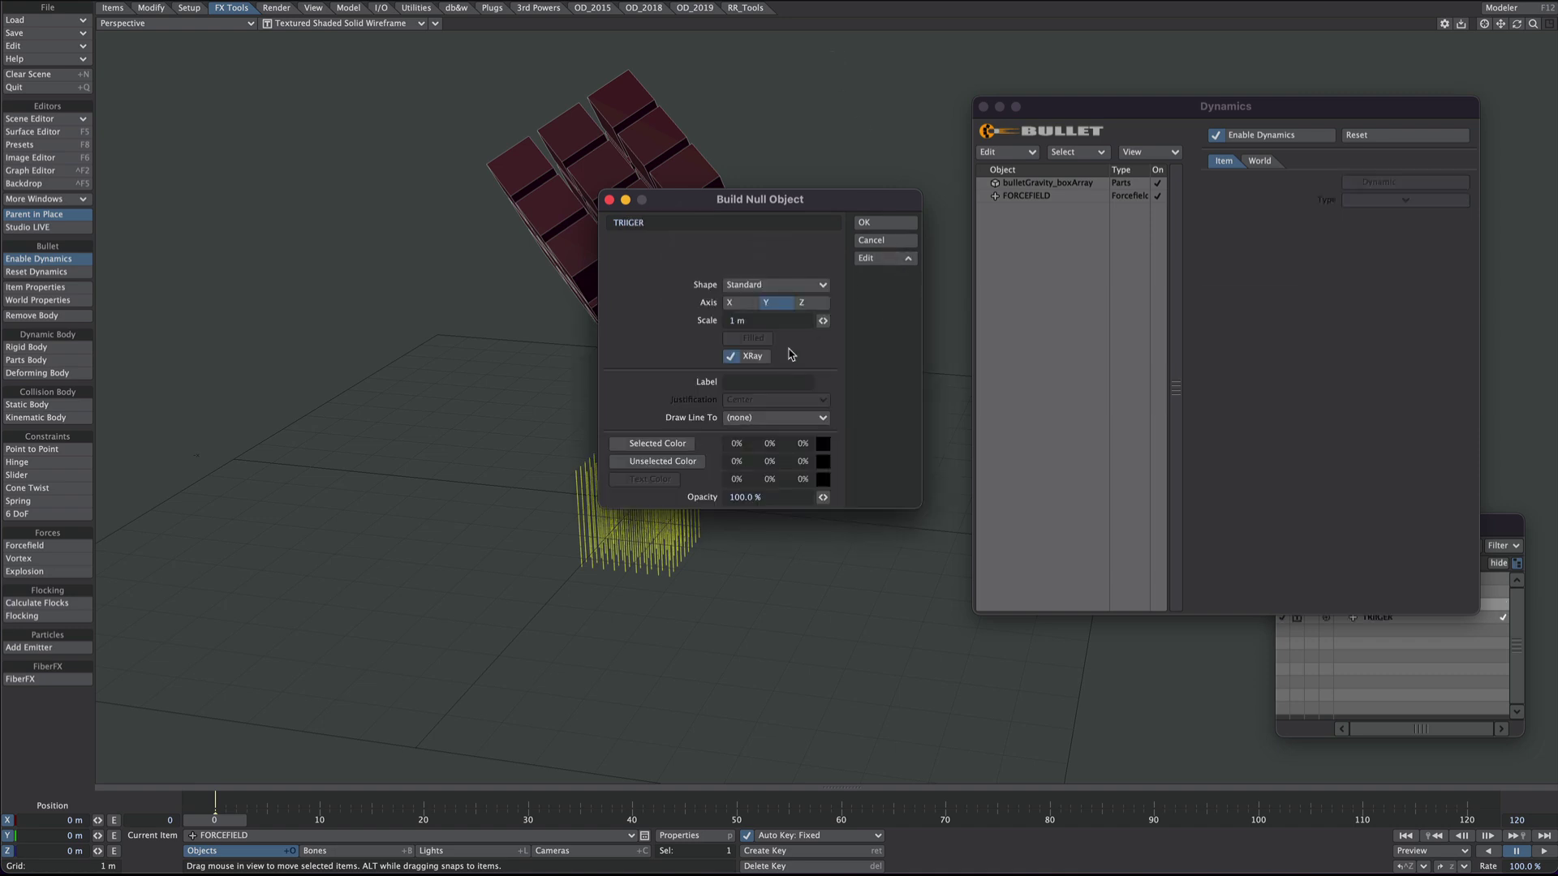
left_click(759, 286)
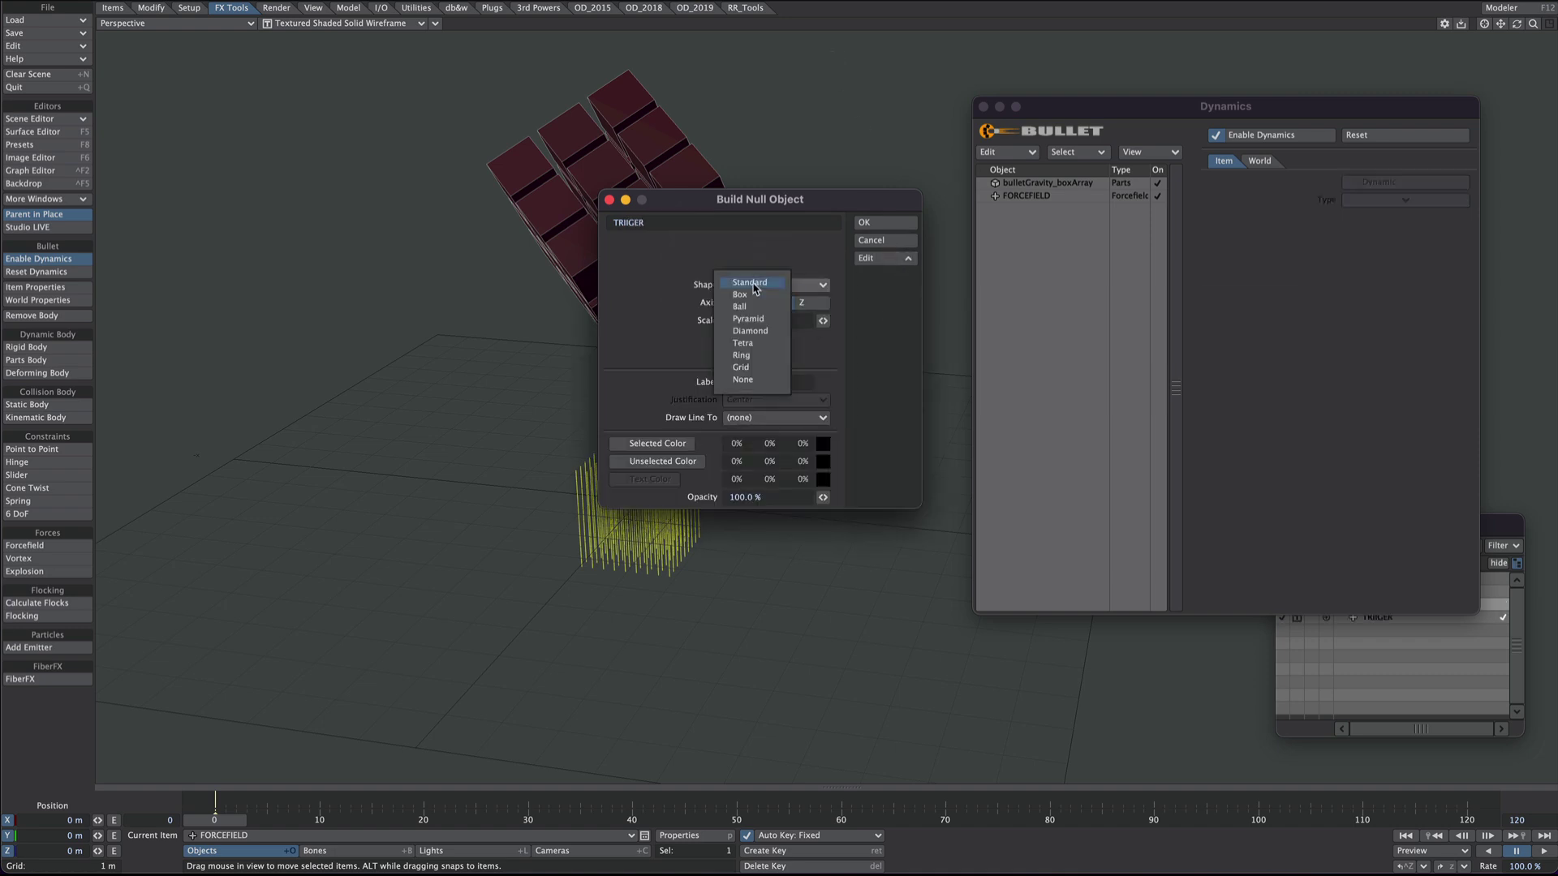
left_click(741, 354)
left_click_drag(789, 199, 1016, 239)
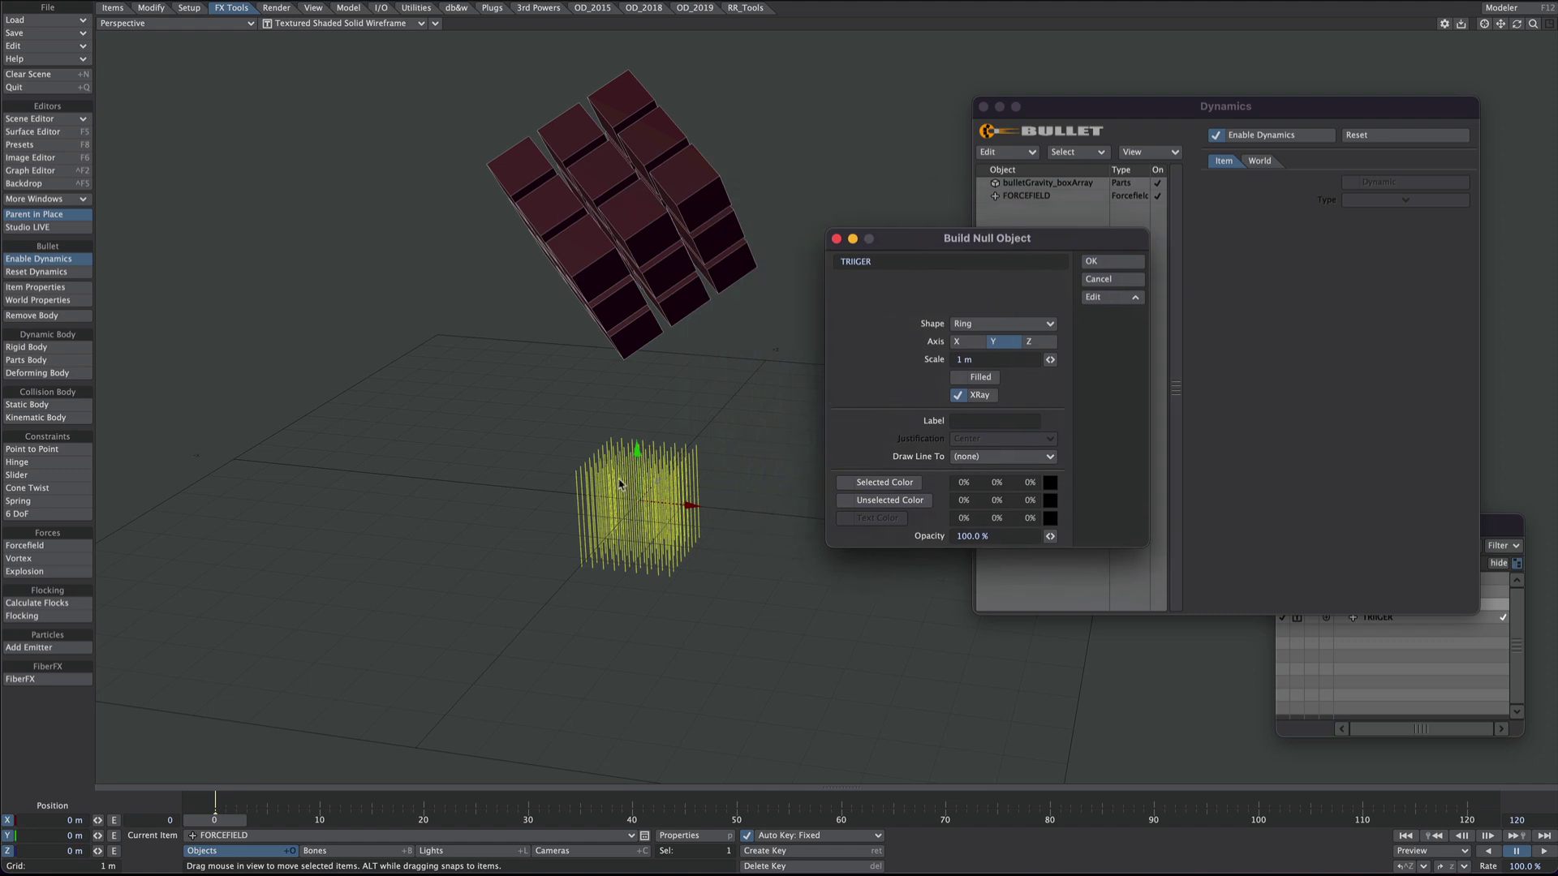
left_click(1097, 261)
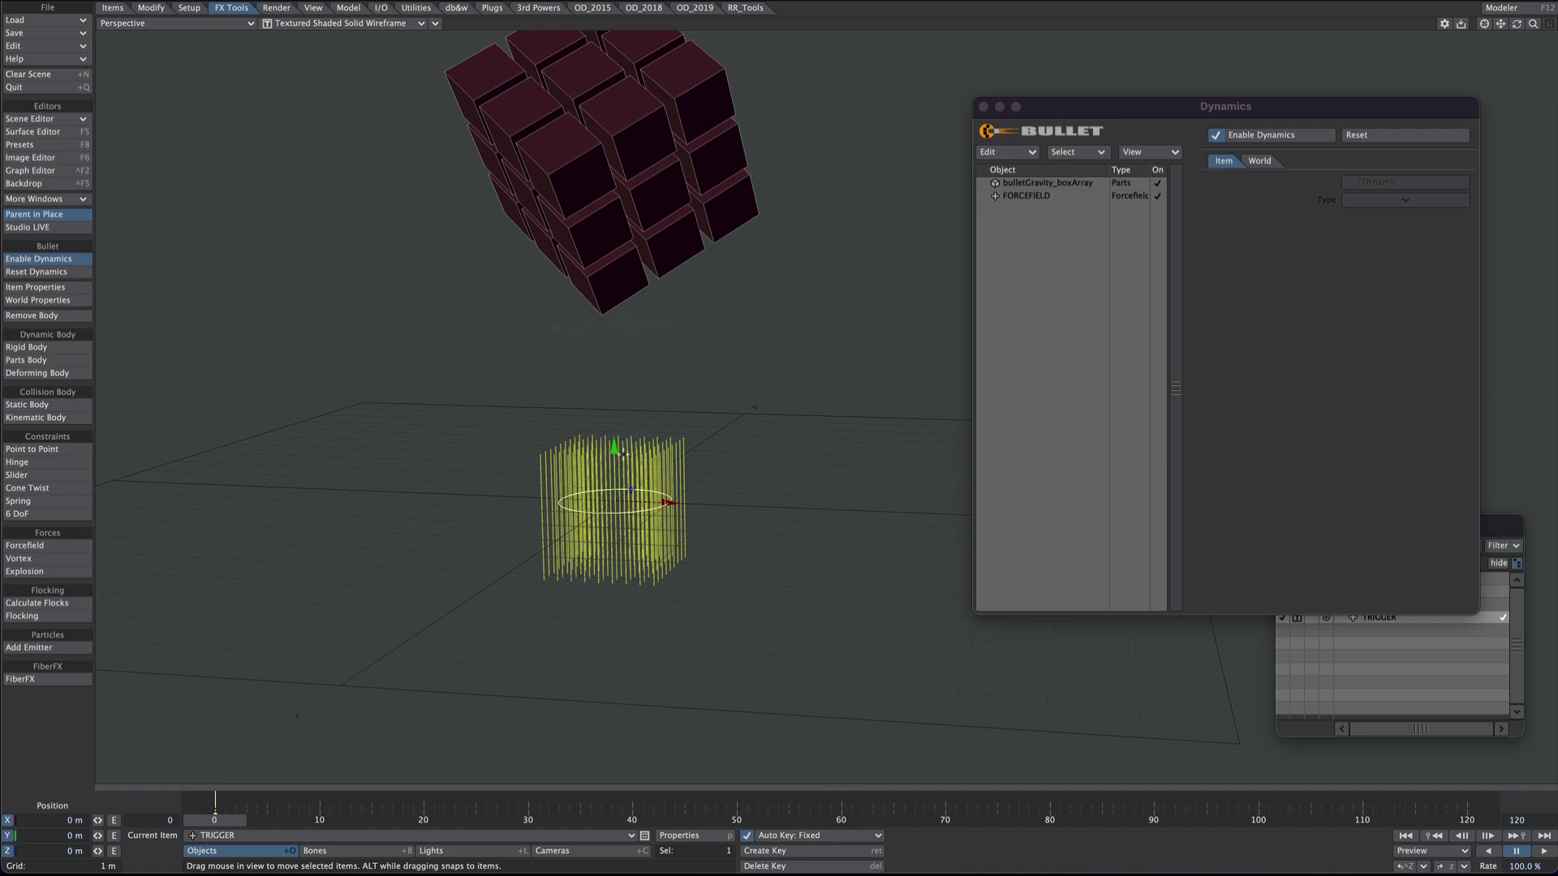
left_click_drag(621, 452, 609, 259)
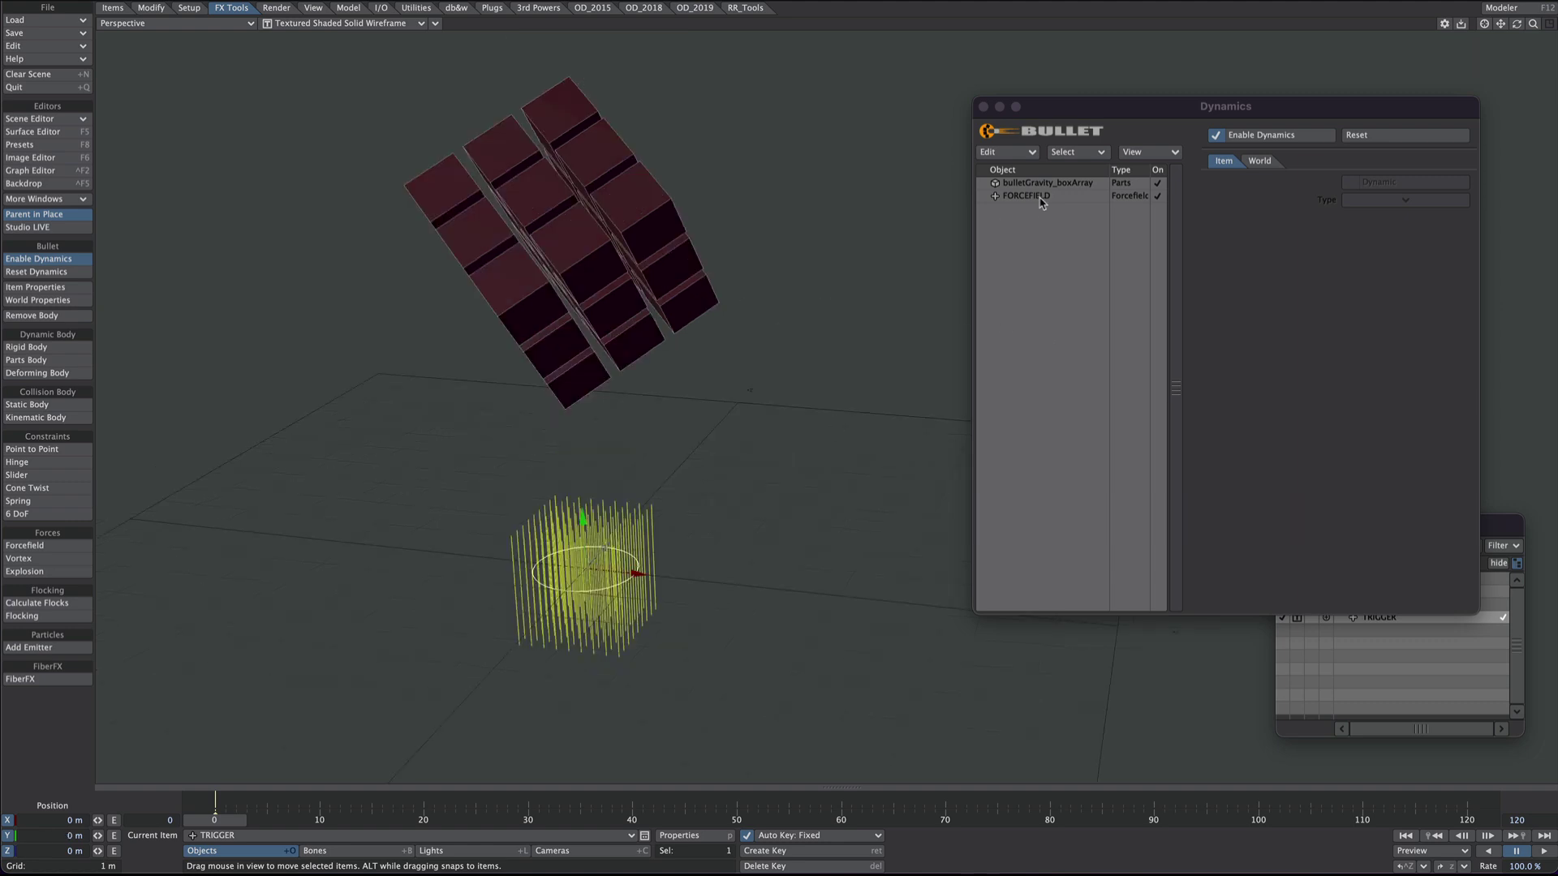
Add a texture to the FORCEFIELD strength, set its layer type to Gradient, and review the available input parameters
left_click(1046, 219)
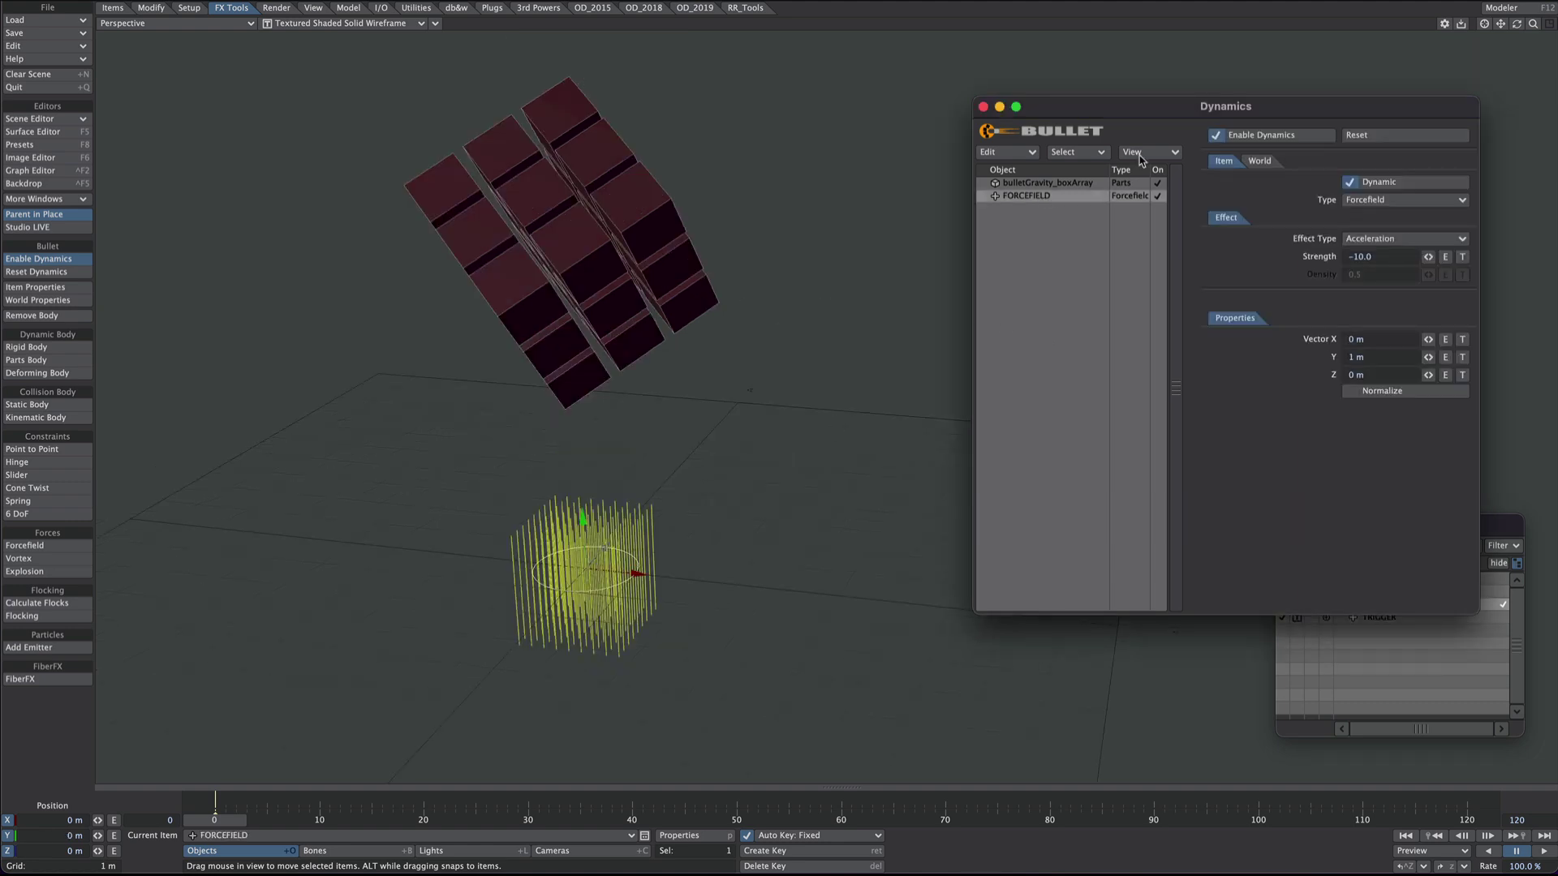
left_click(1462, 256)
left_click_drag(1066, 373, 1105, 185)
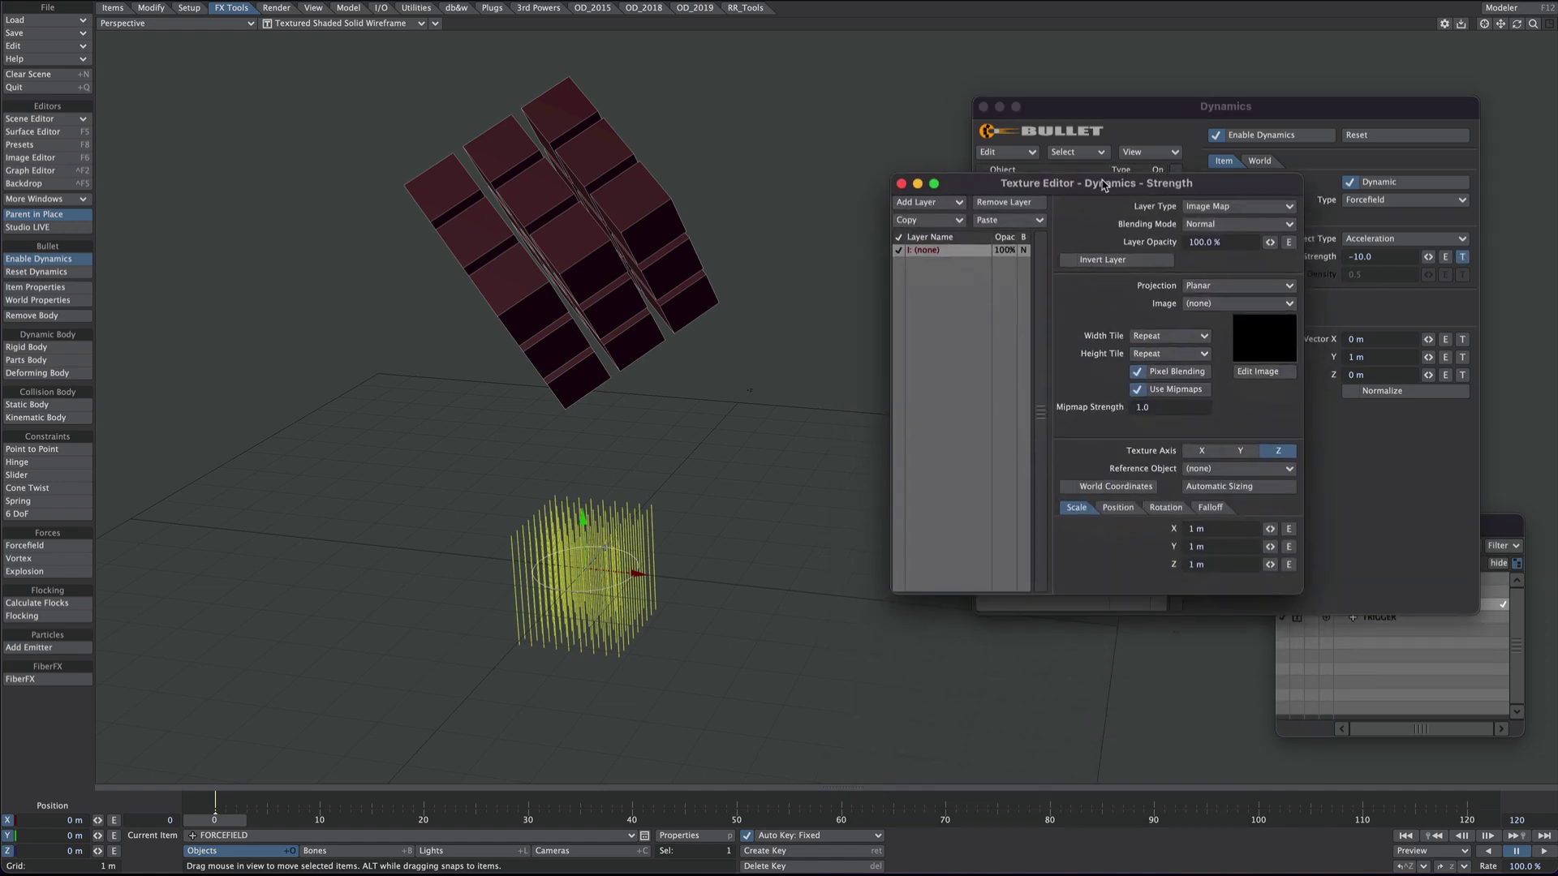
left_click(1194, 207)
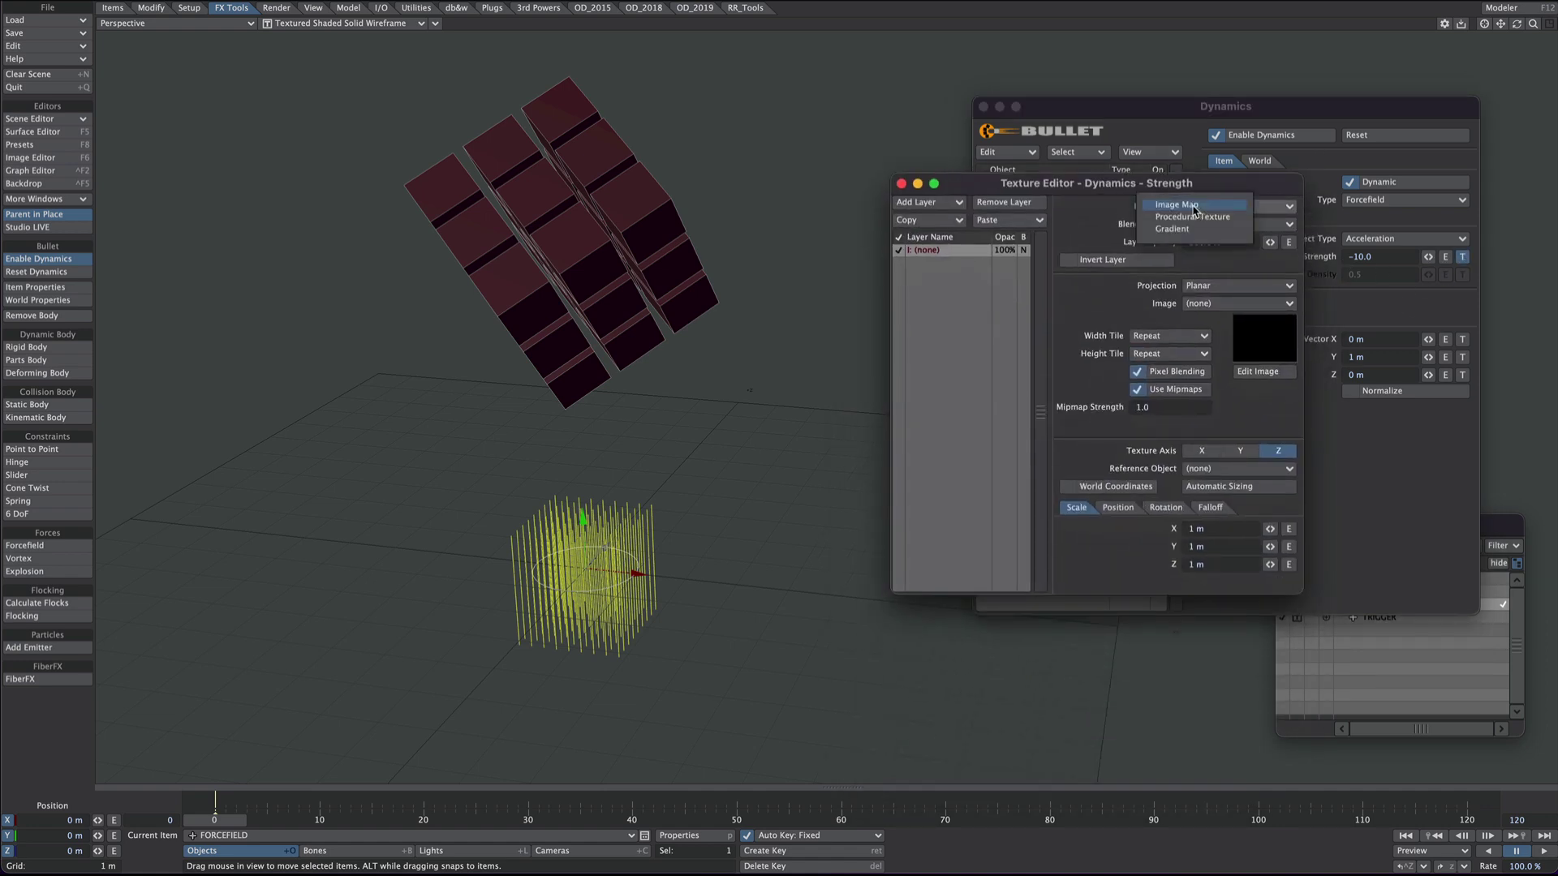
left_click(1172, 229)
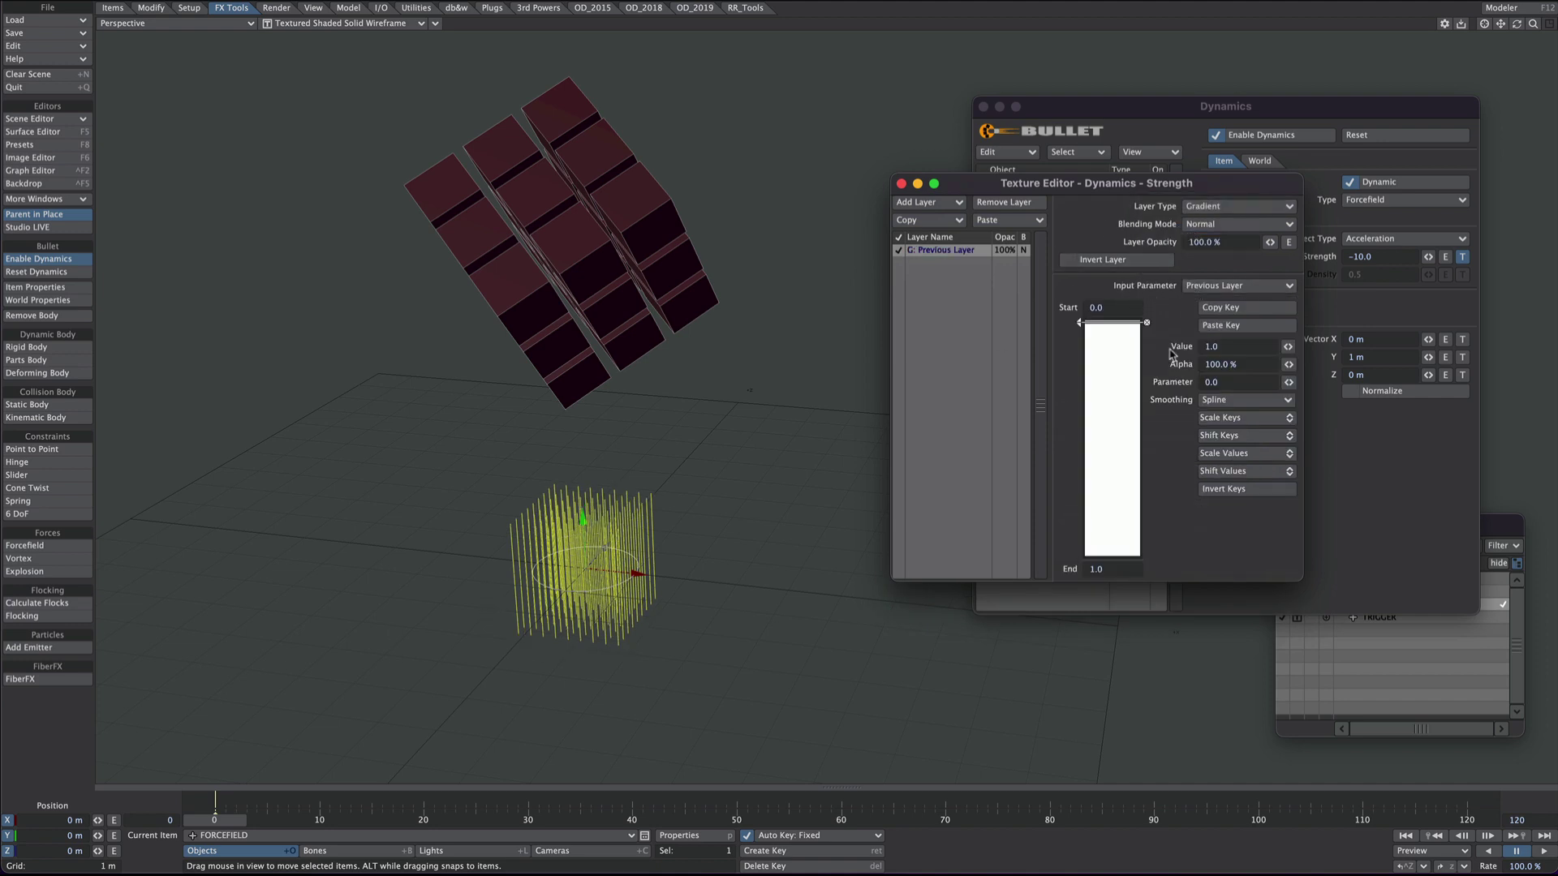
left_click(1192, 286)
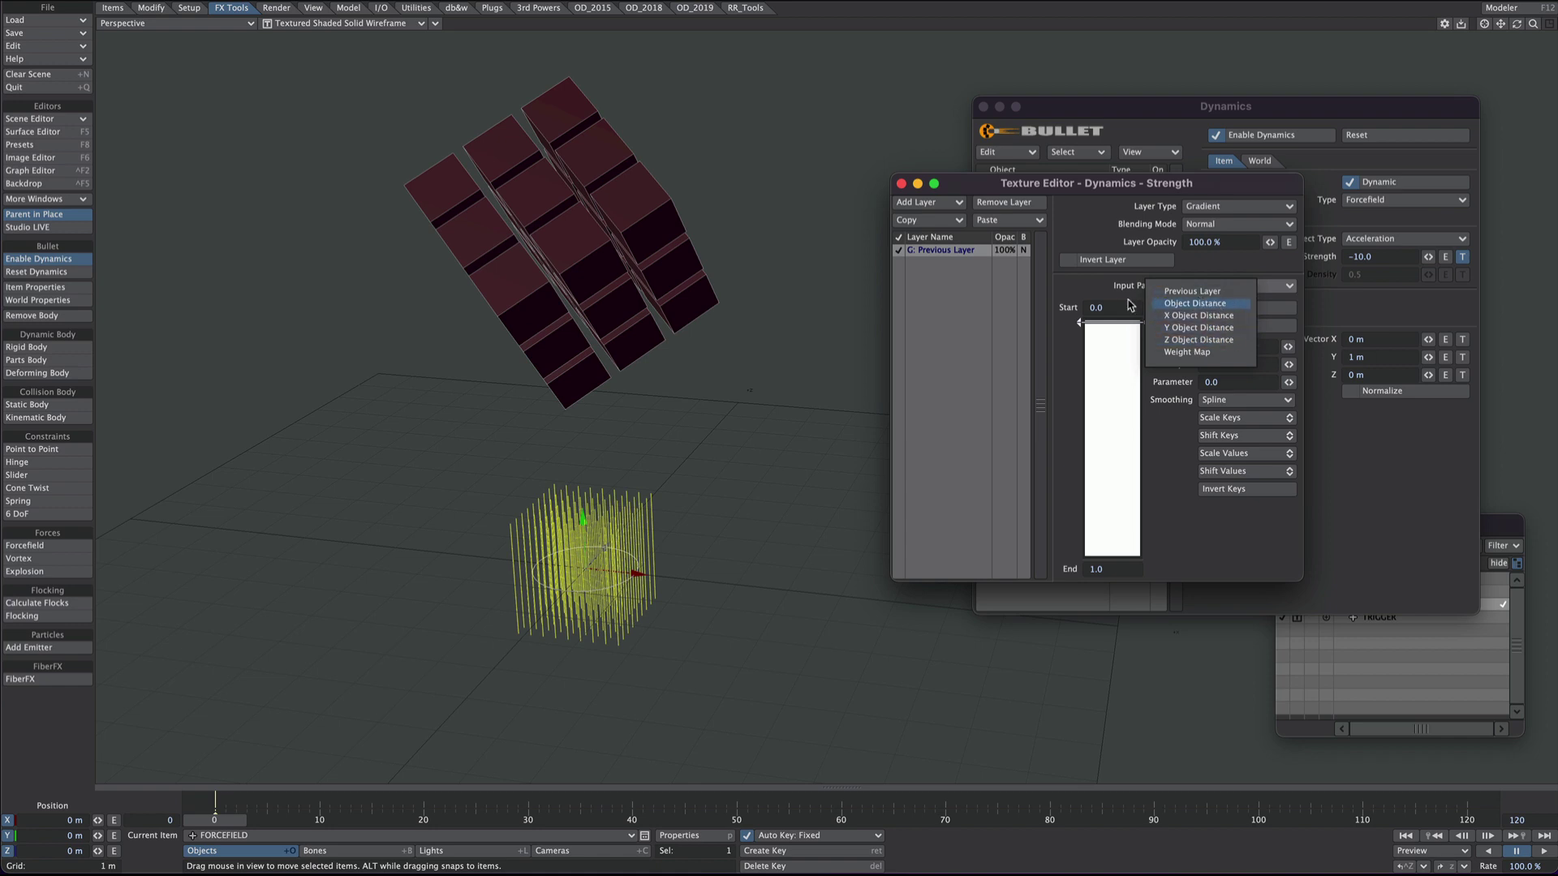
left_click(1105, 300)
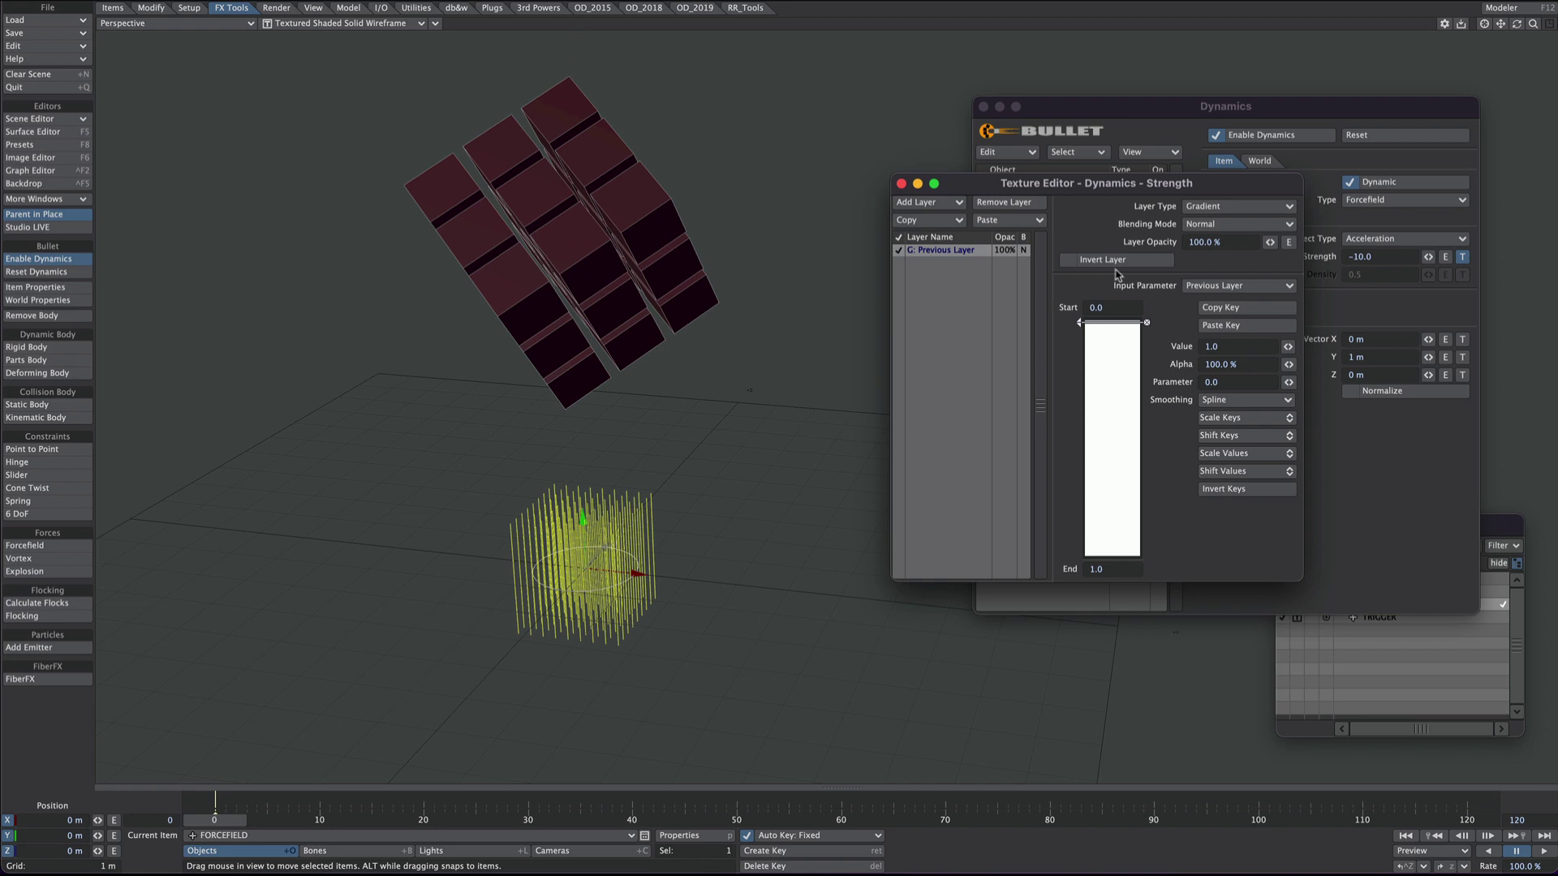
Change the strength texture layer to a Procedural Texture of type Node Editor with a texture value of 1.0
left_click(1205, 206)
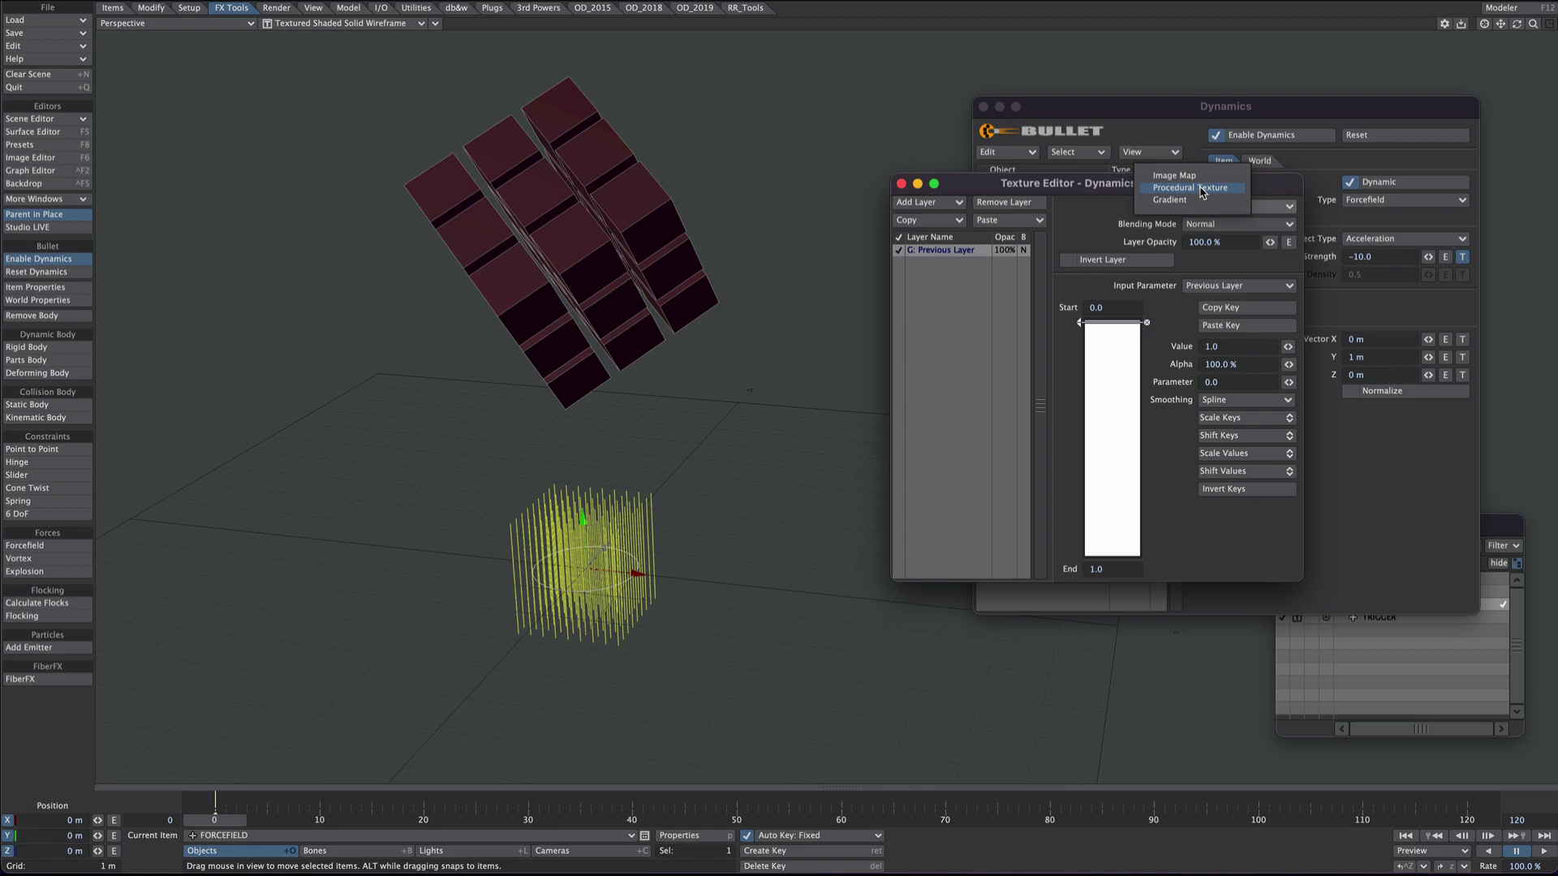
left_click(1202, 190)
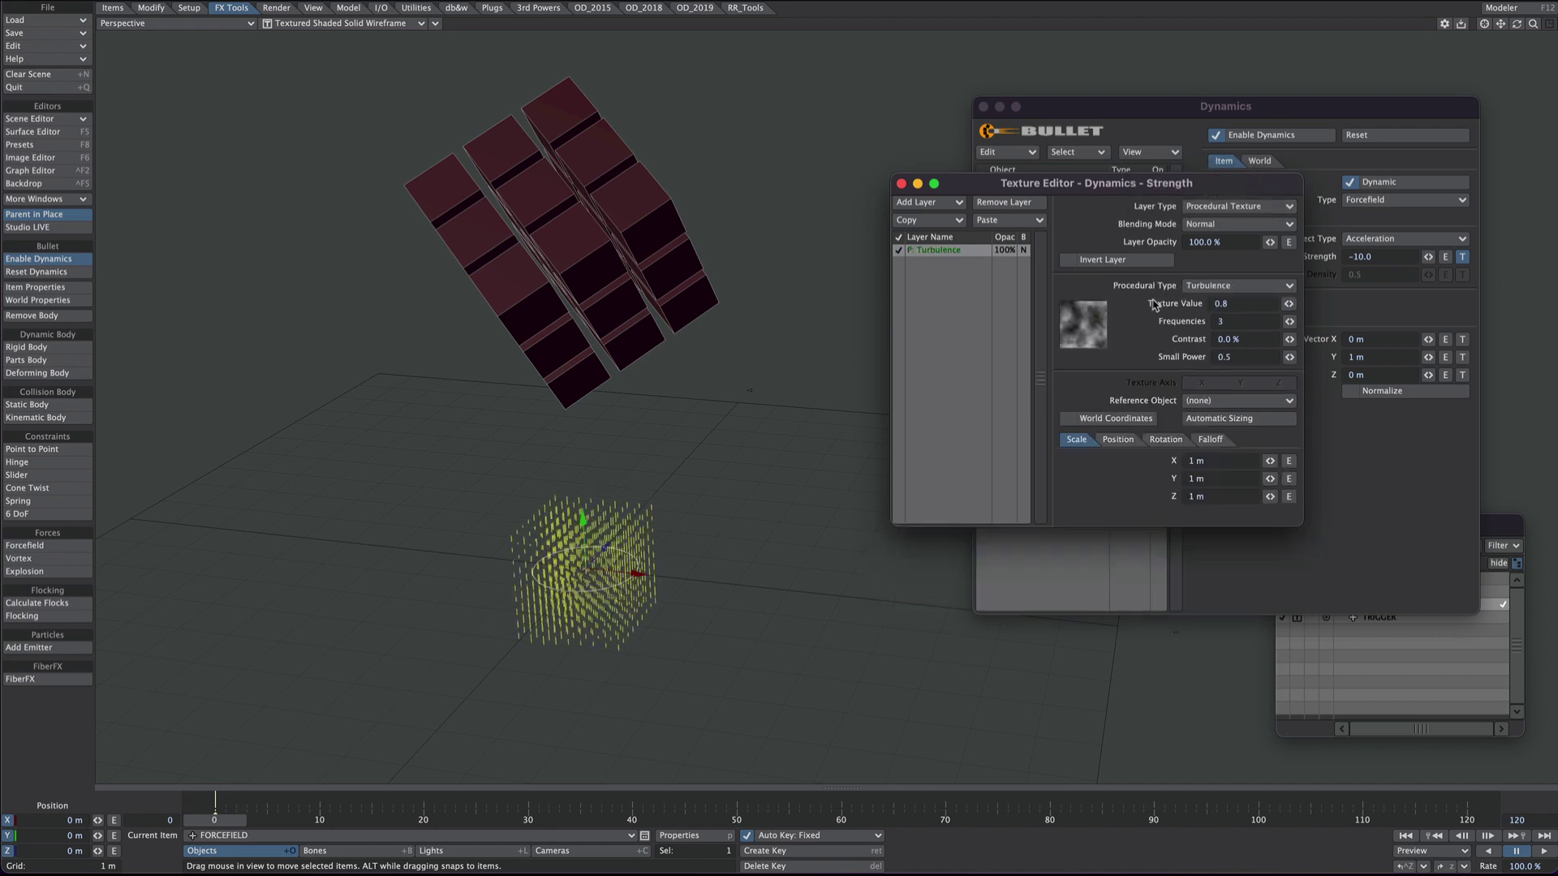
left_click(1209, 285)
scroll(1207, 304, "down", 5)
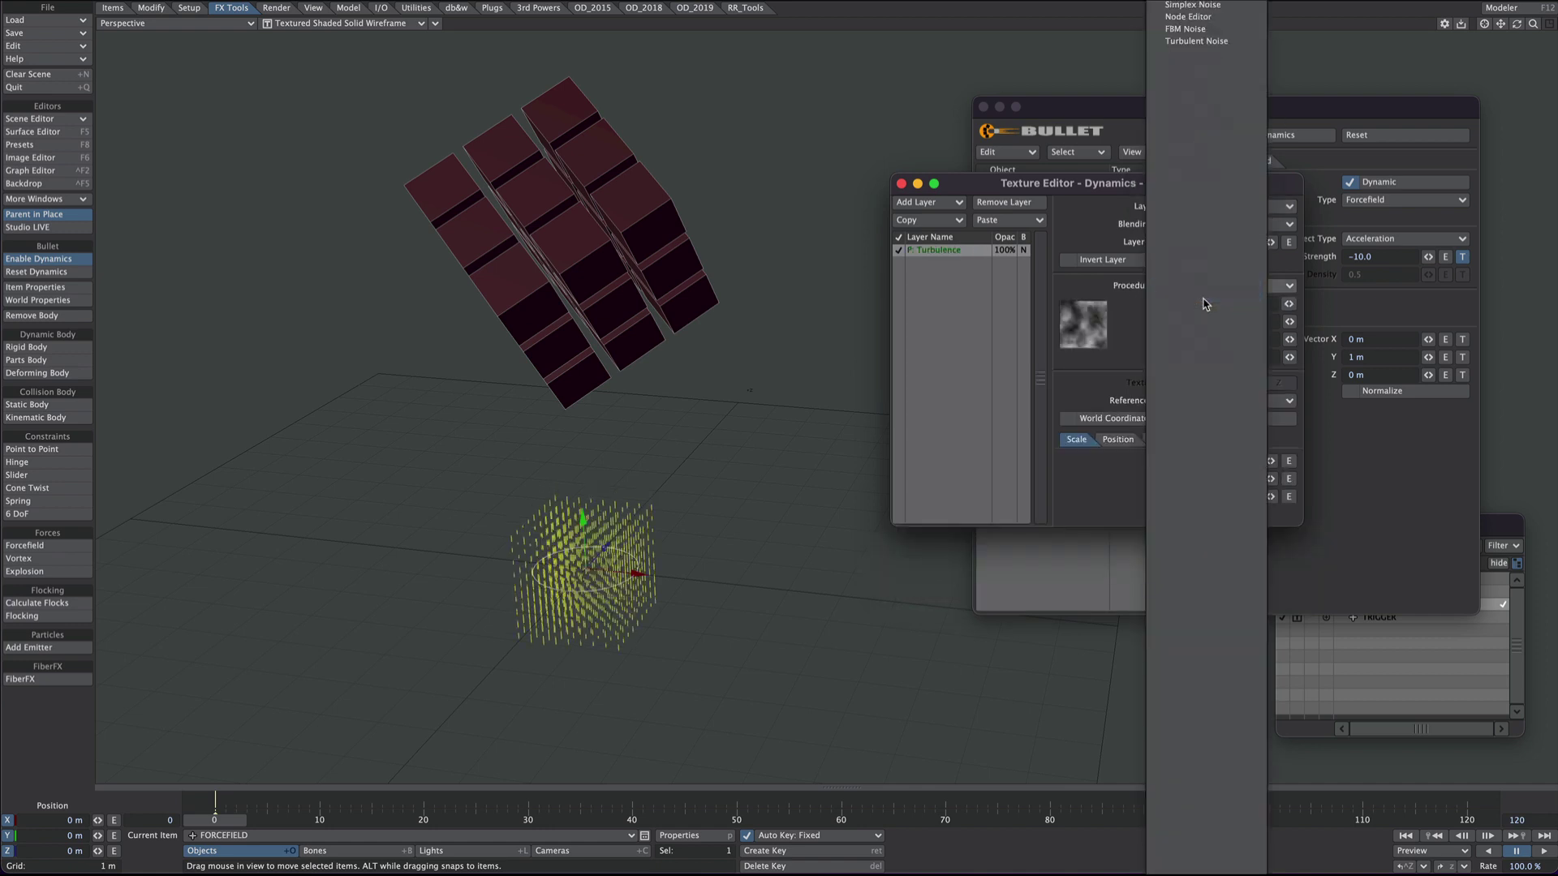
left_click(1206, 299)
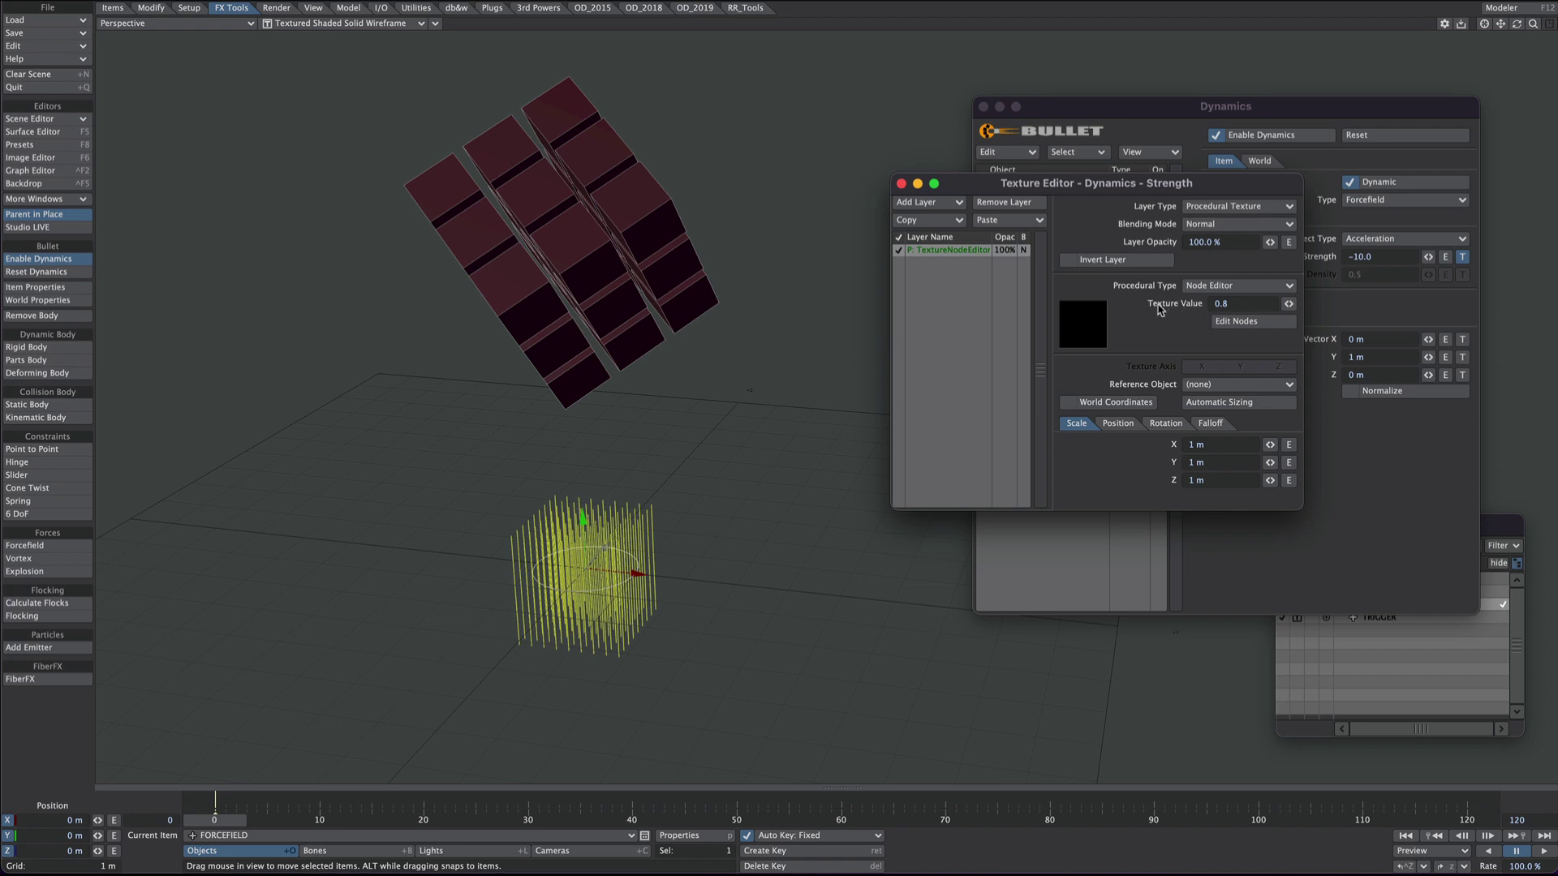
double_click(1210, 303)
type("1")
Add a Gradient layer above the node texture layer and set its first key's value to 0.0
left_click(899, 203)
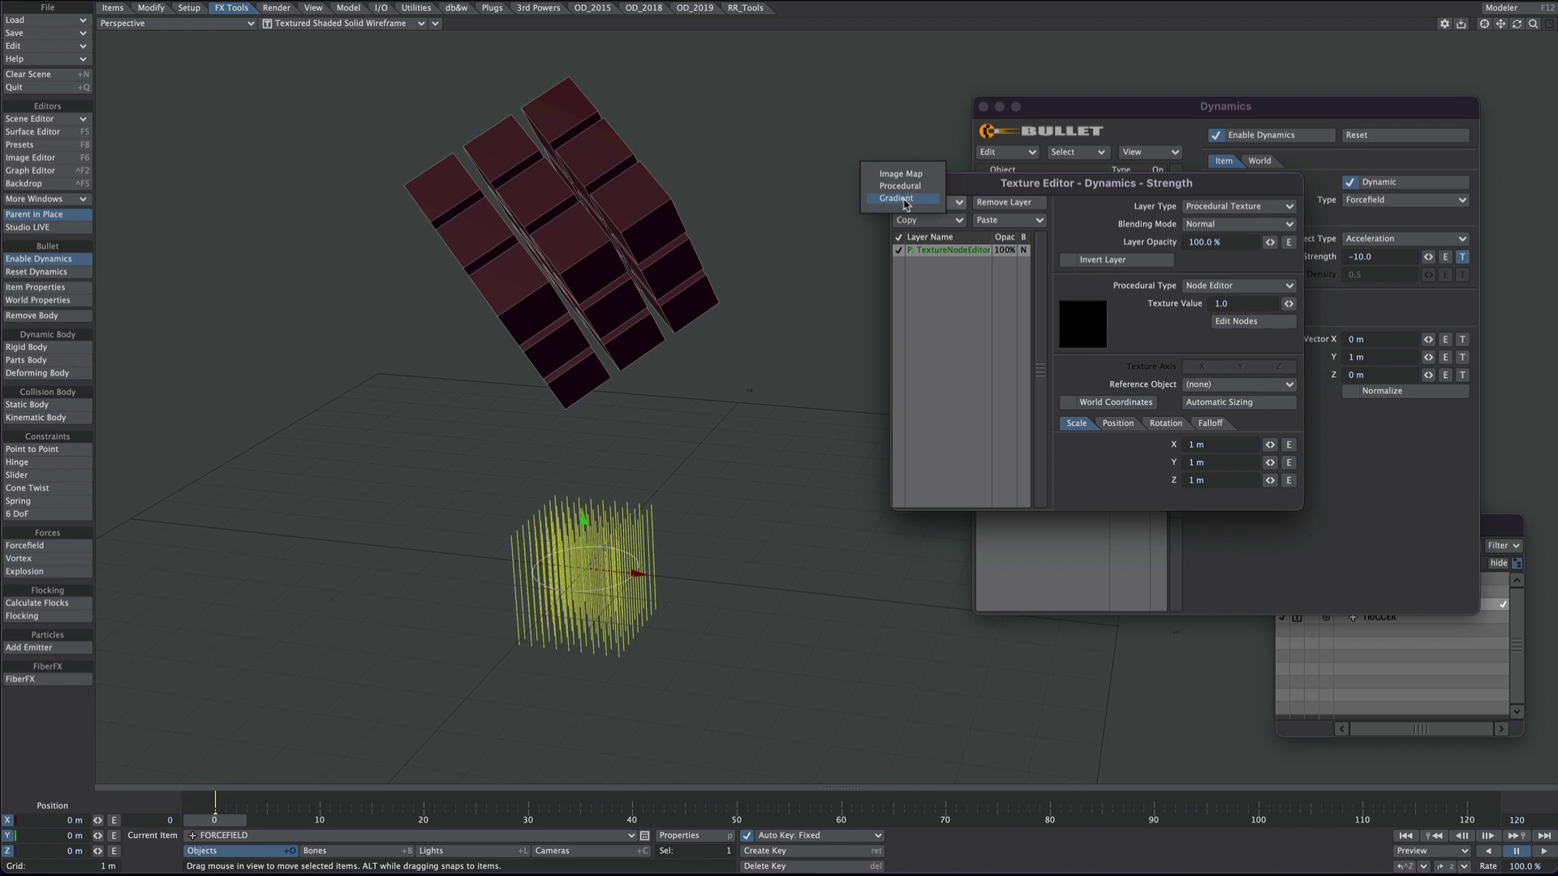
left_click(905, 200)
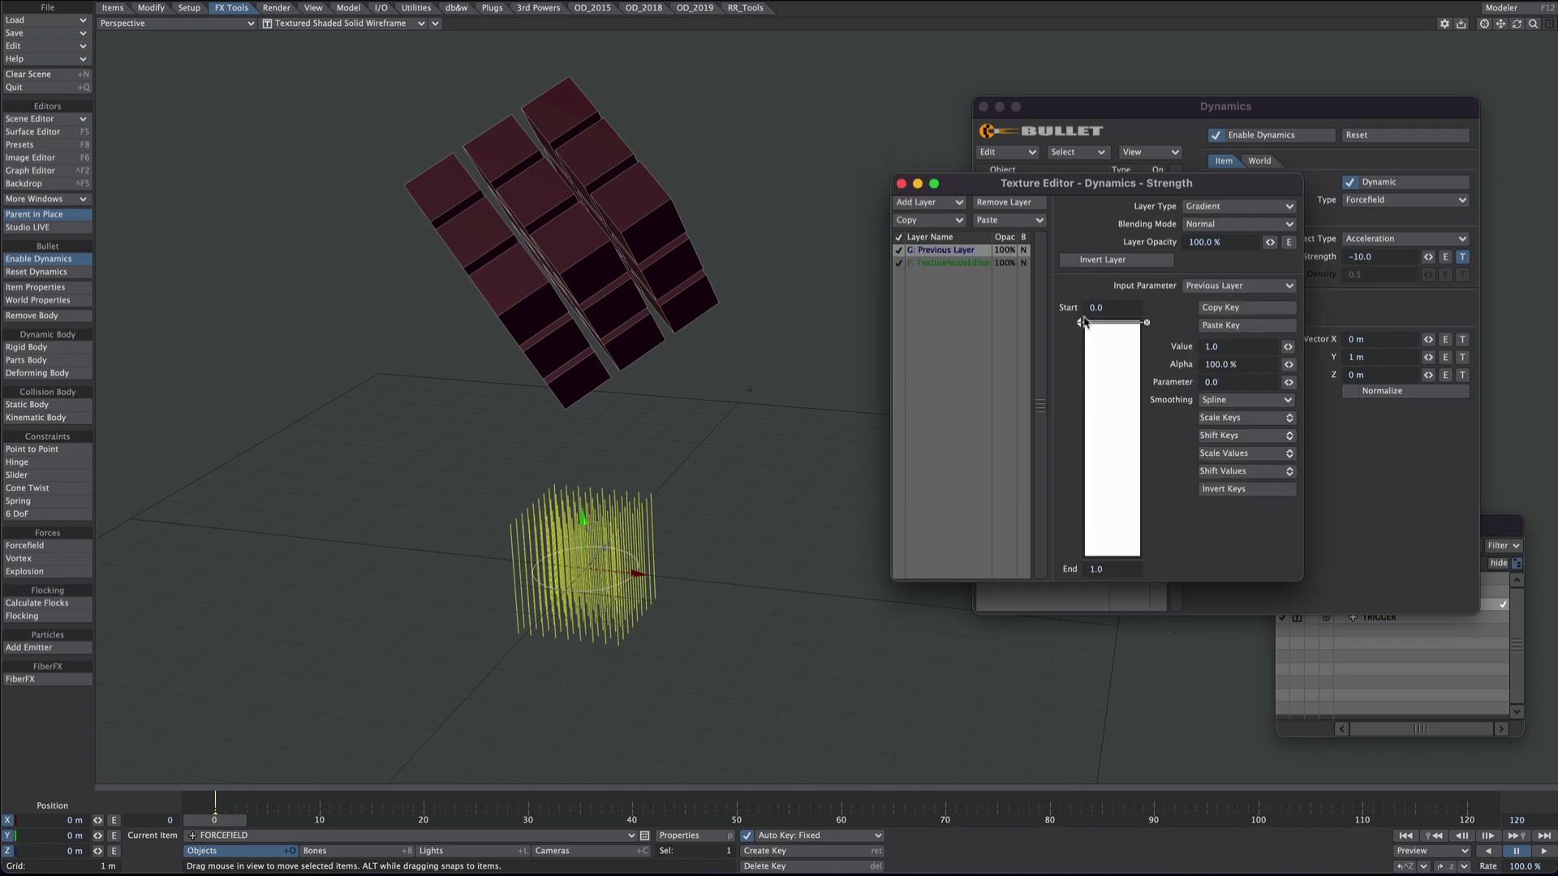
double_click(1223, 346)
type("0")
key("Tab")
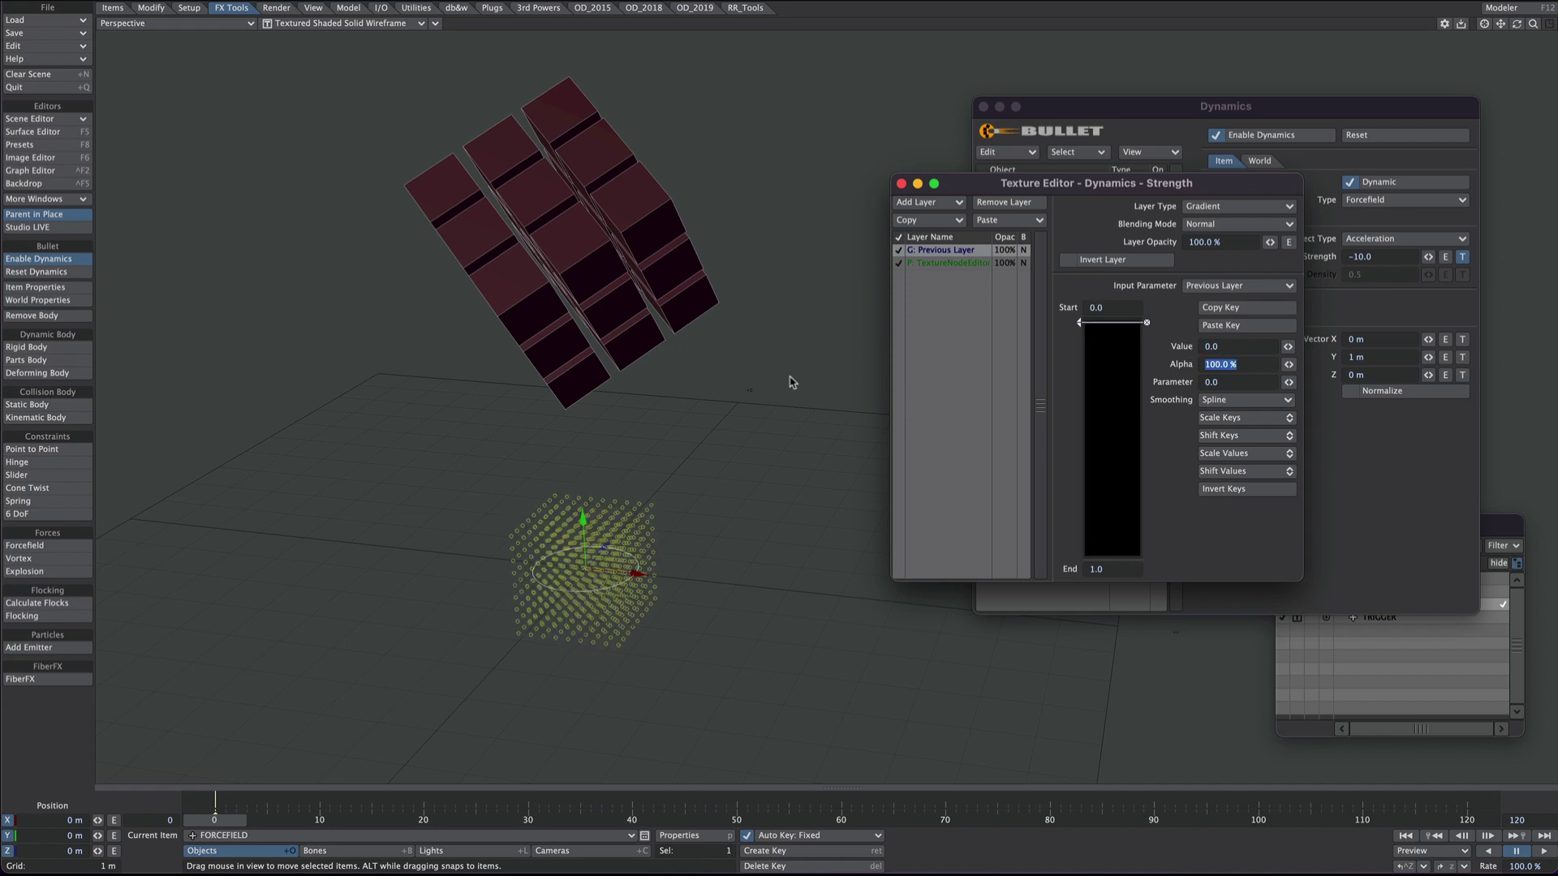
Add a second gradient key at parameter 1.0 with a value of -10.0
left_click(1098, 530)
left_click_drag(1079, 530, 1075, 566)
double_click(1227, 347)
type("-10")
key("Tab")
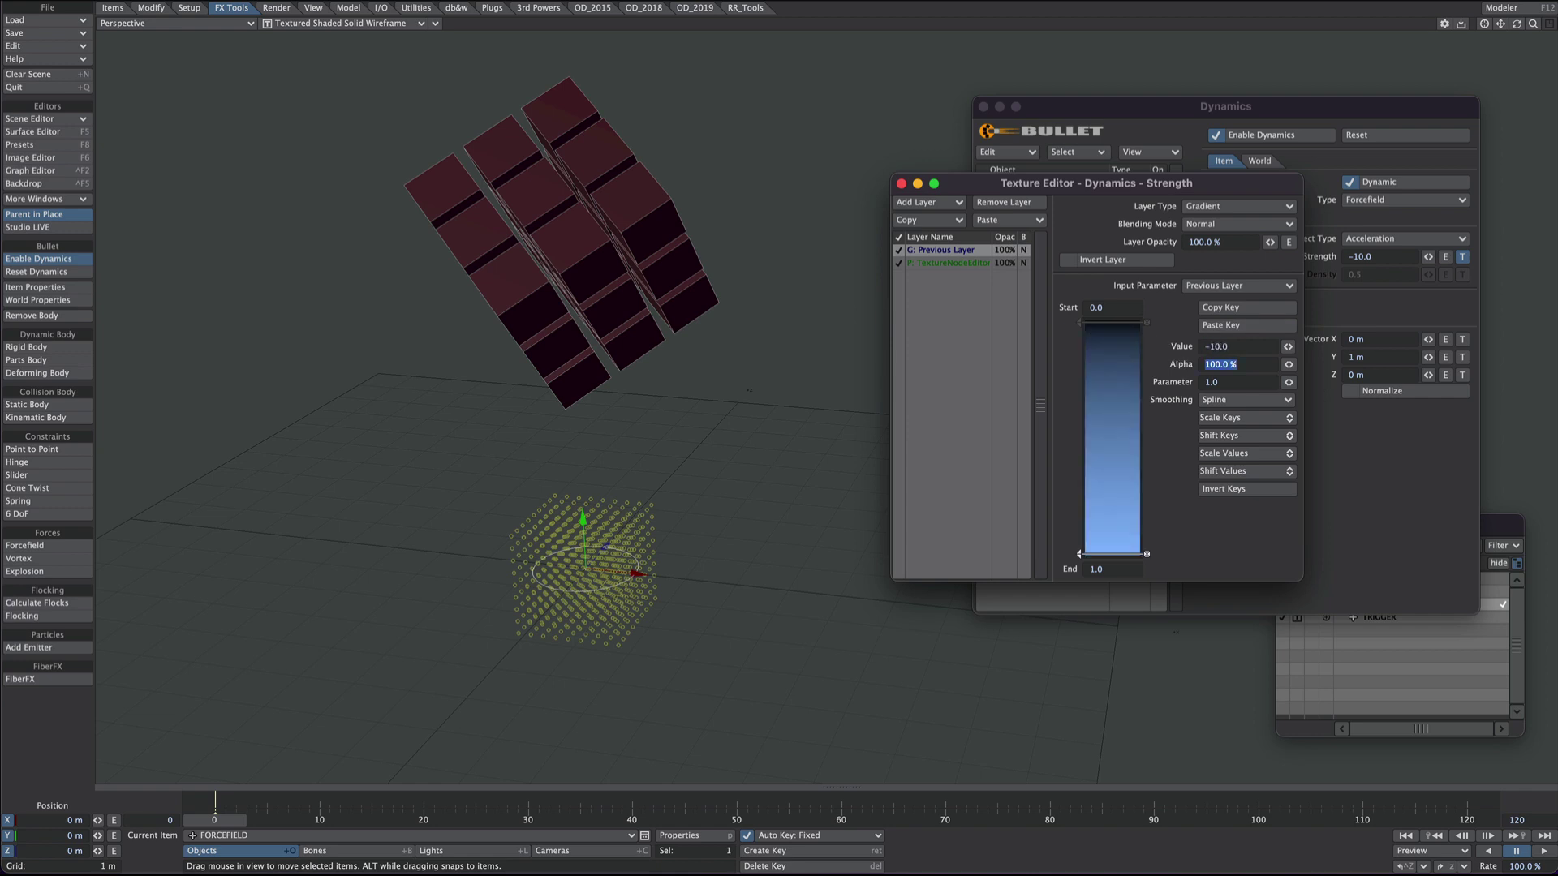
Select the TextureNodeEditor layer and open its nodes for editing
left_click(966, 280)
left_click(960, 266)
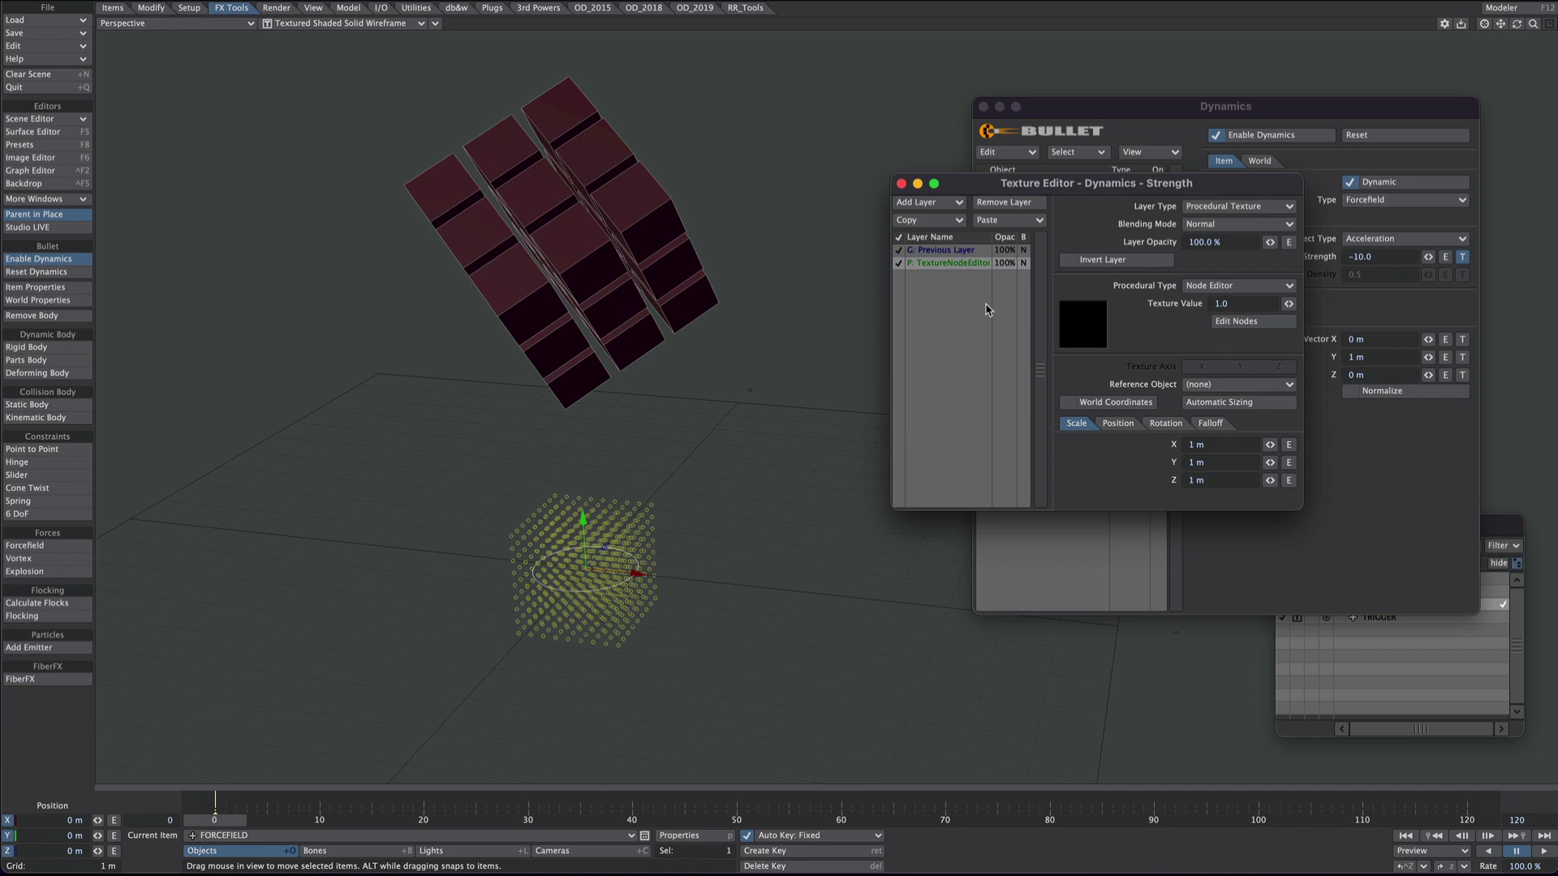
left_click(939, 251)
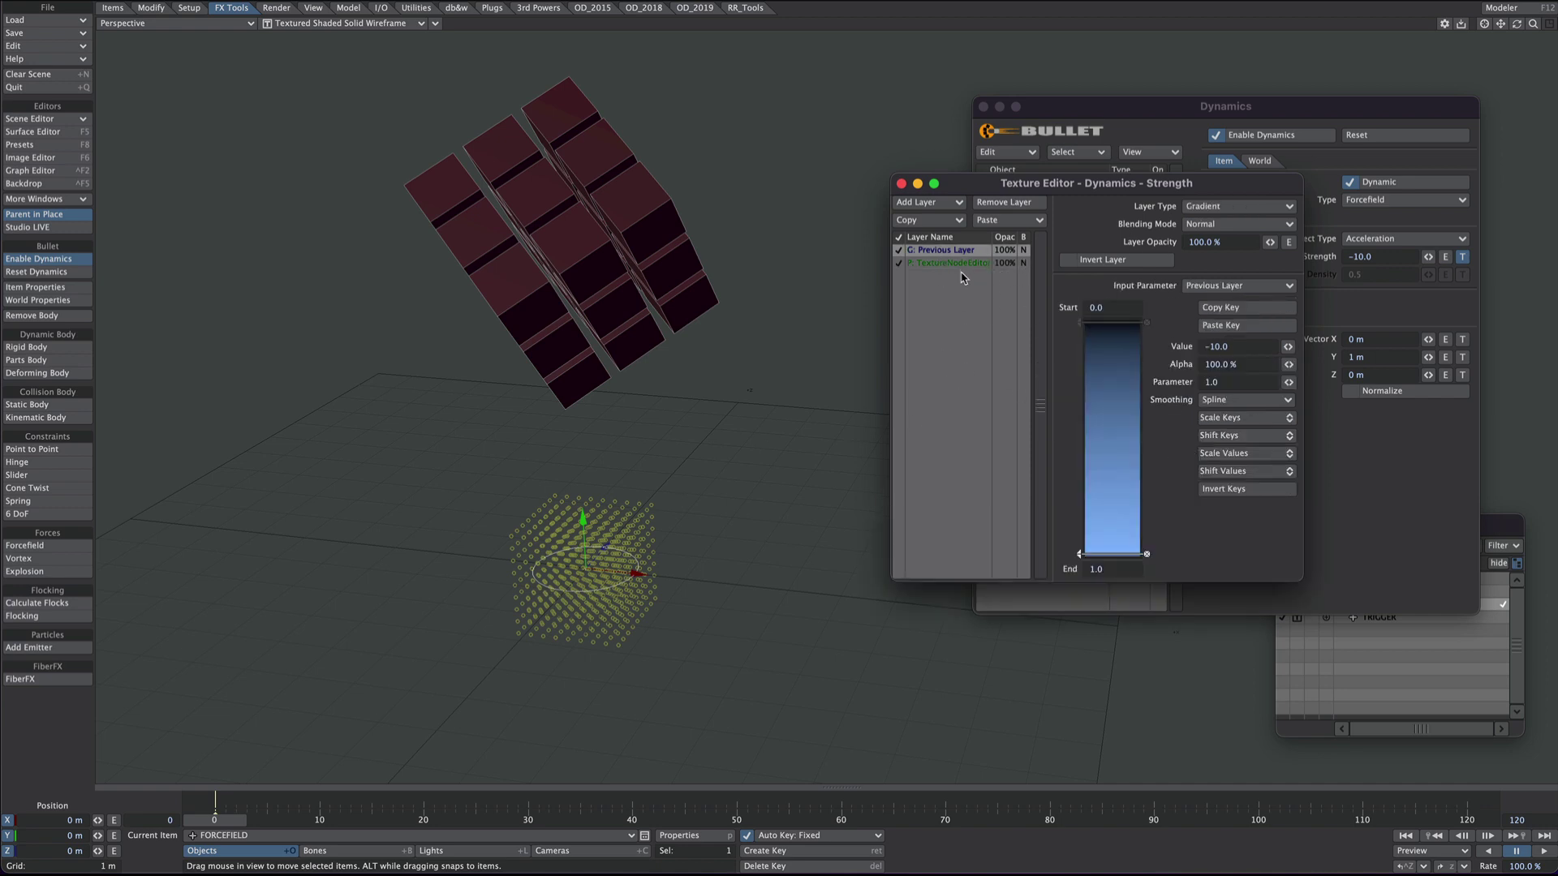
left_click(954, 264)
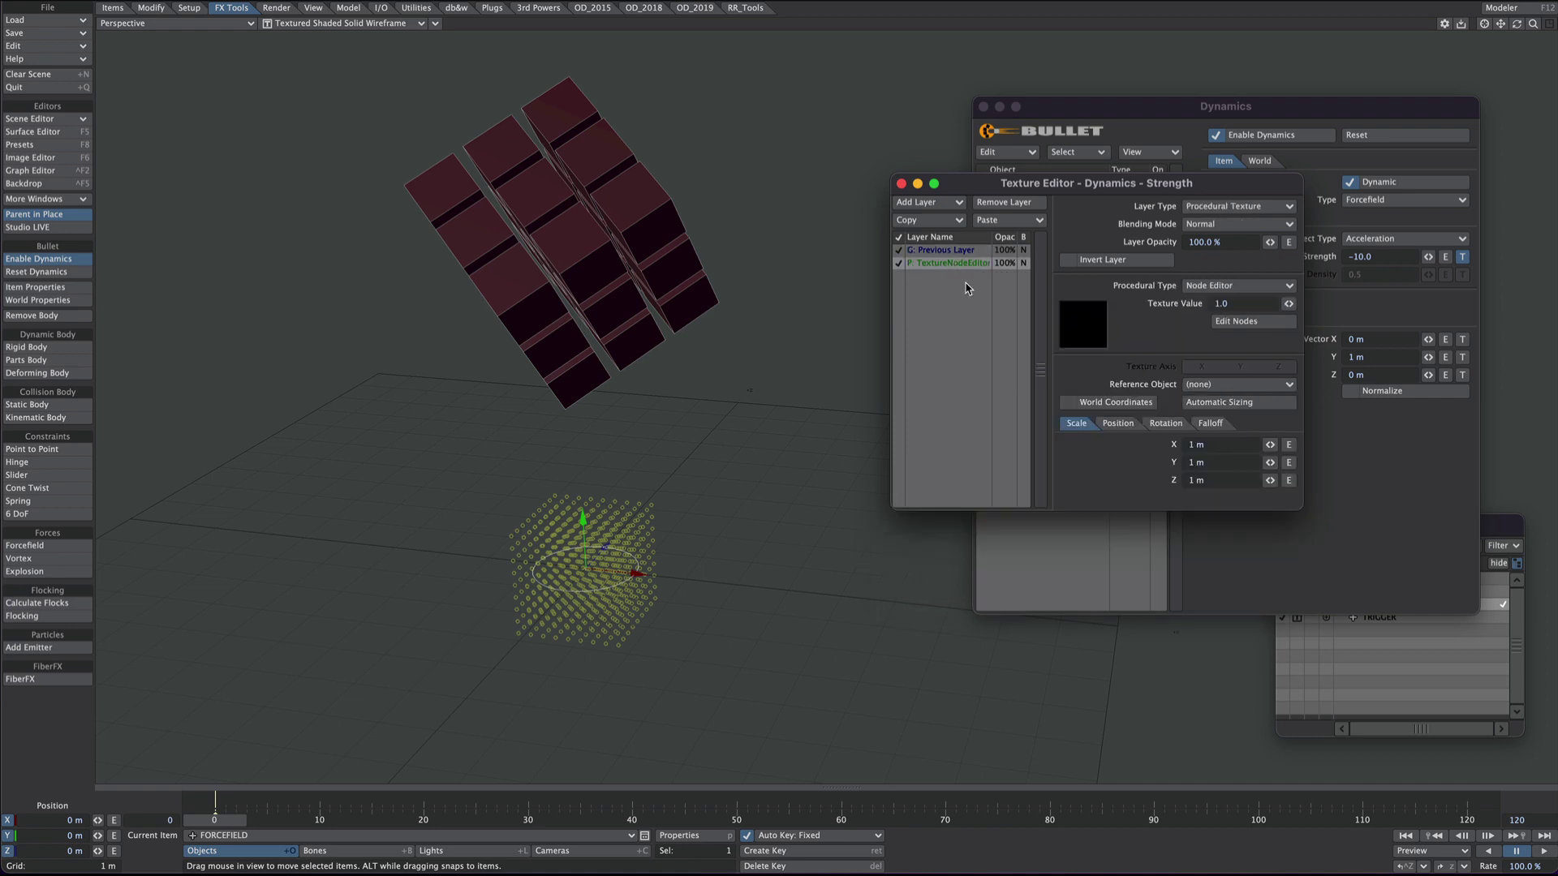
left_click(1271, 322)
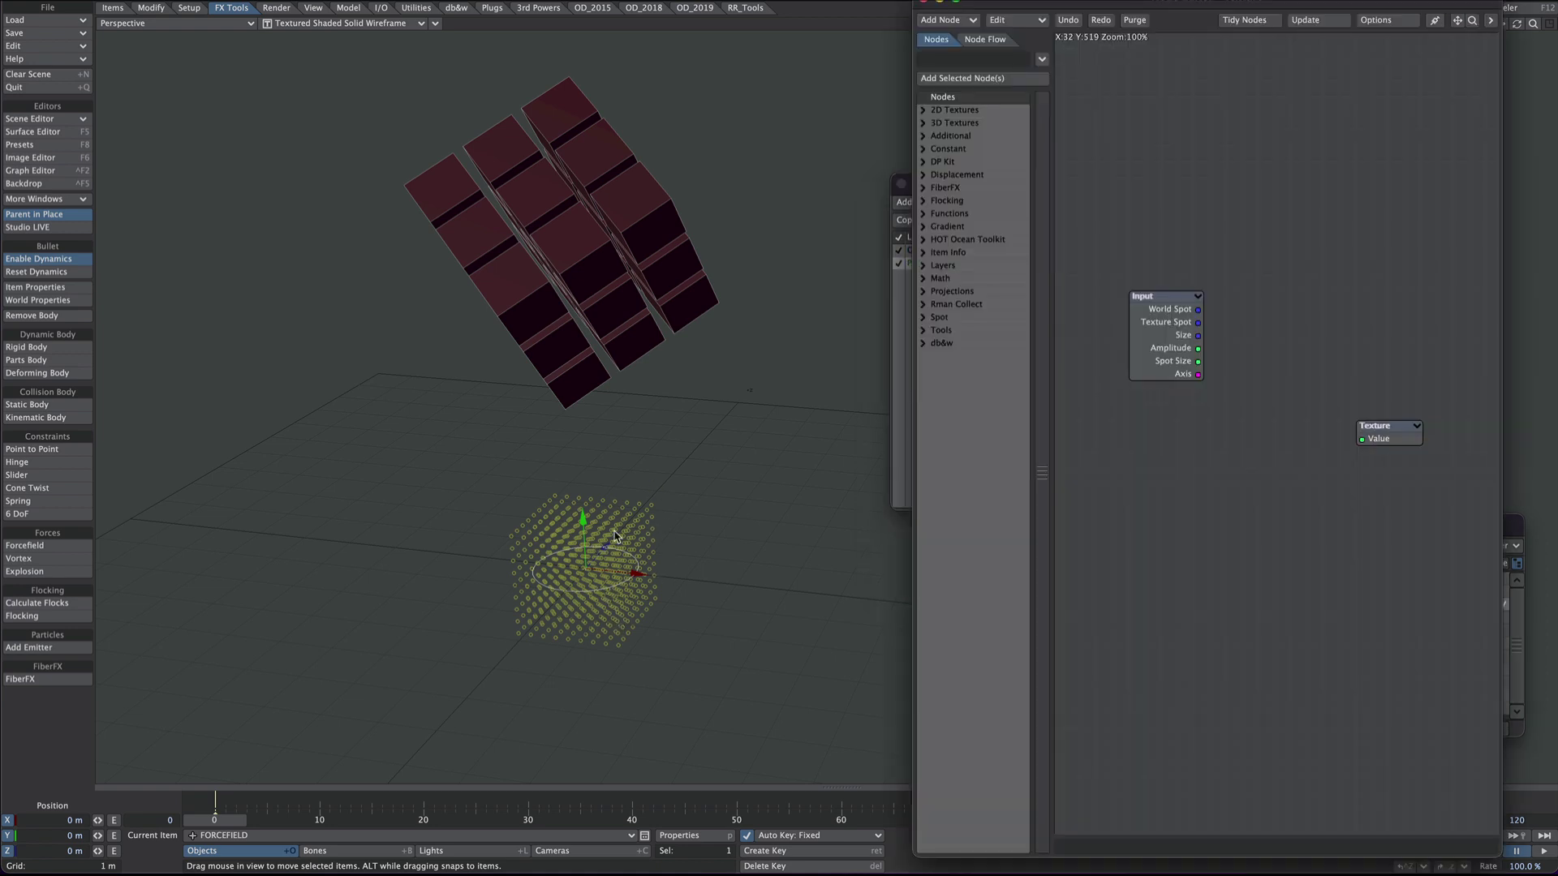
Add a Gradient node to the texture network and set its input to Y Coordinate
left_click_drag(635, 535, 906, 91, "alt")
left_click(936, 56)
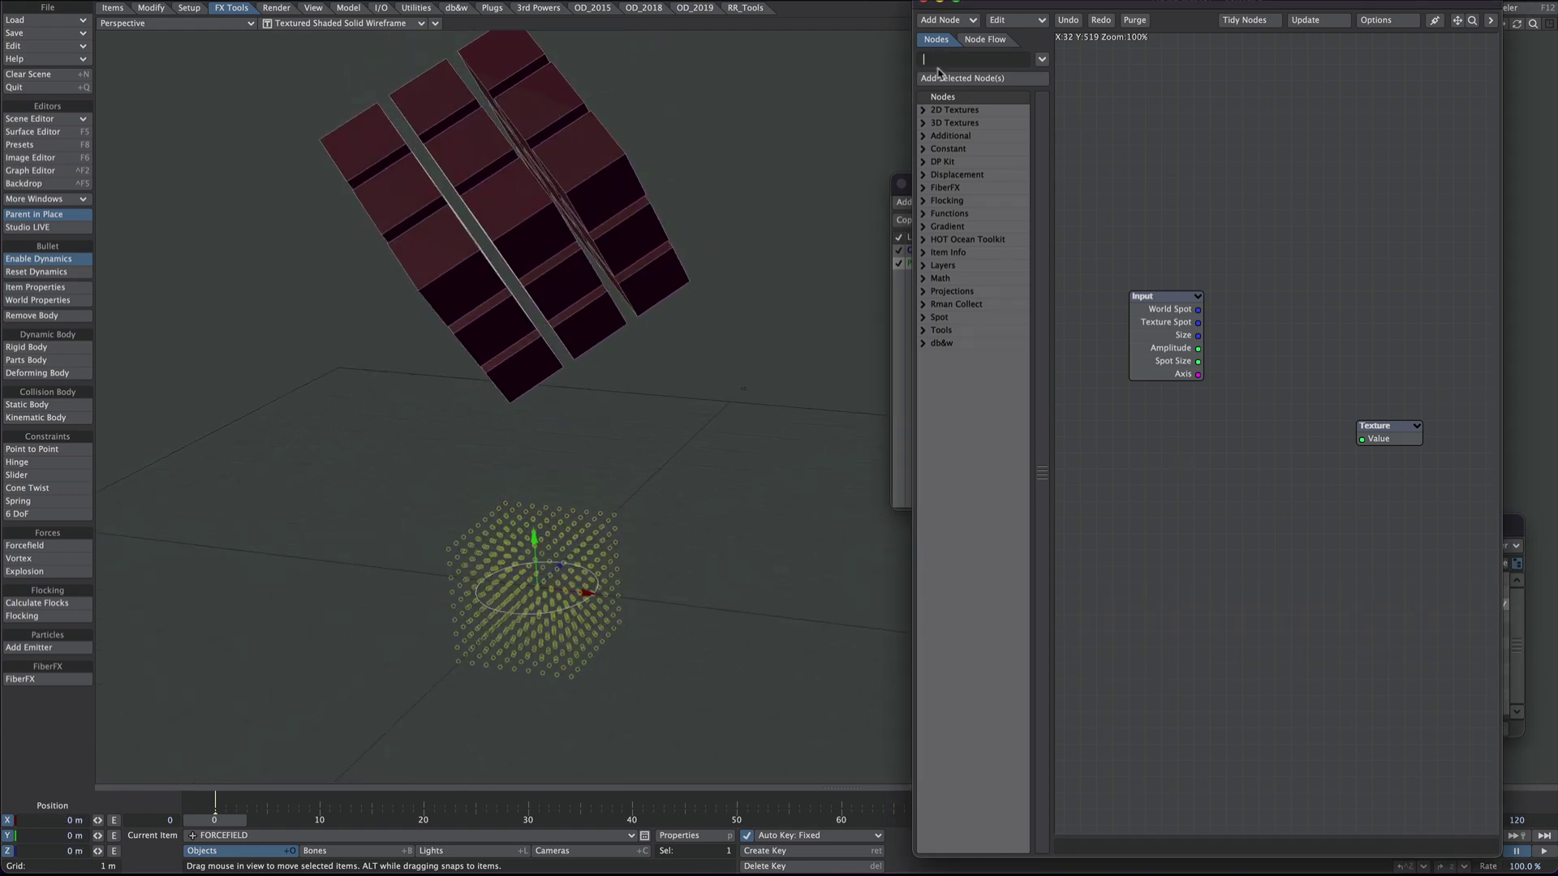
type("GRAD")
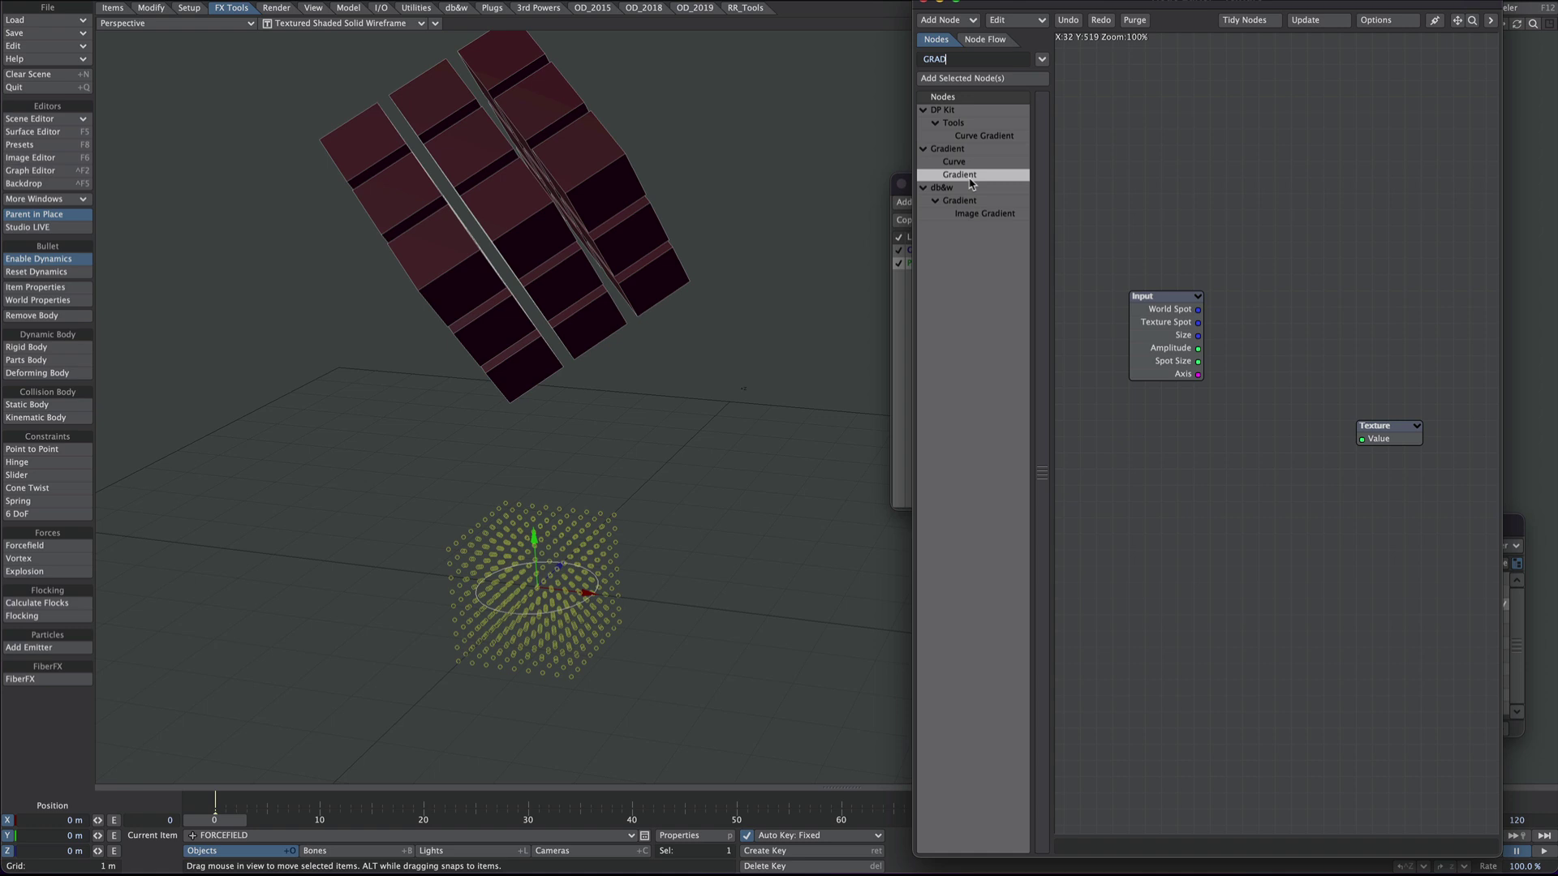
double_click(970, 177)
double_click(1240, 471)
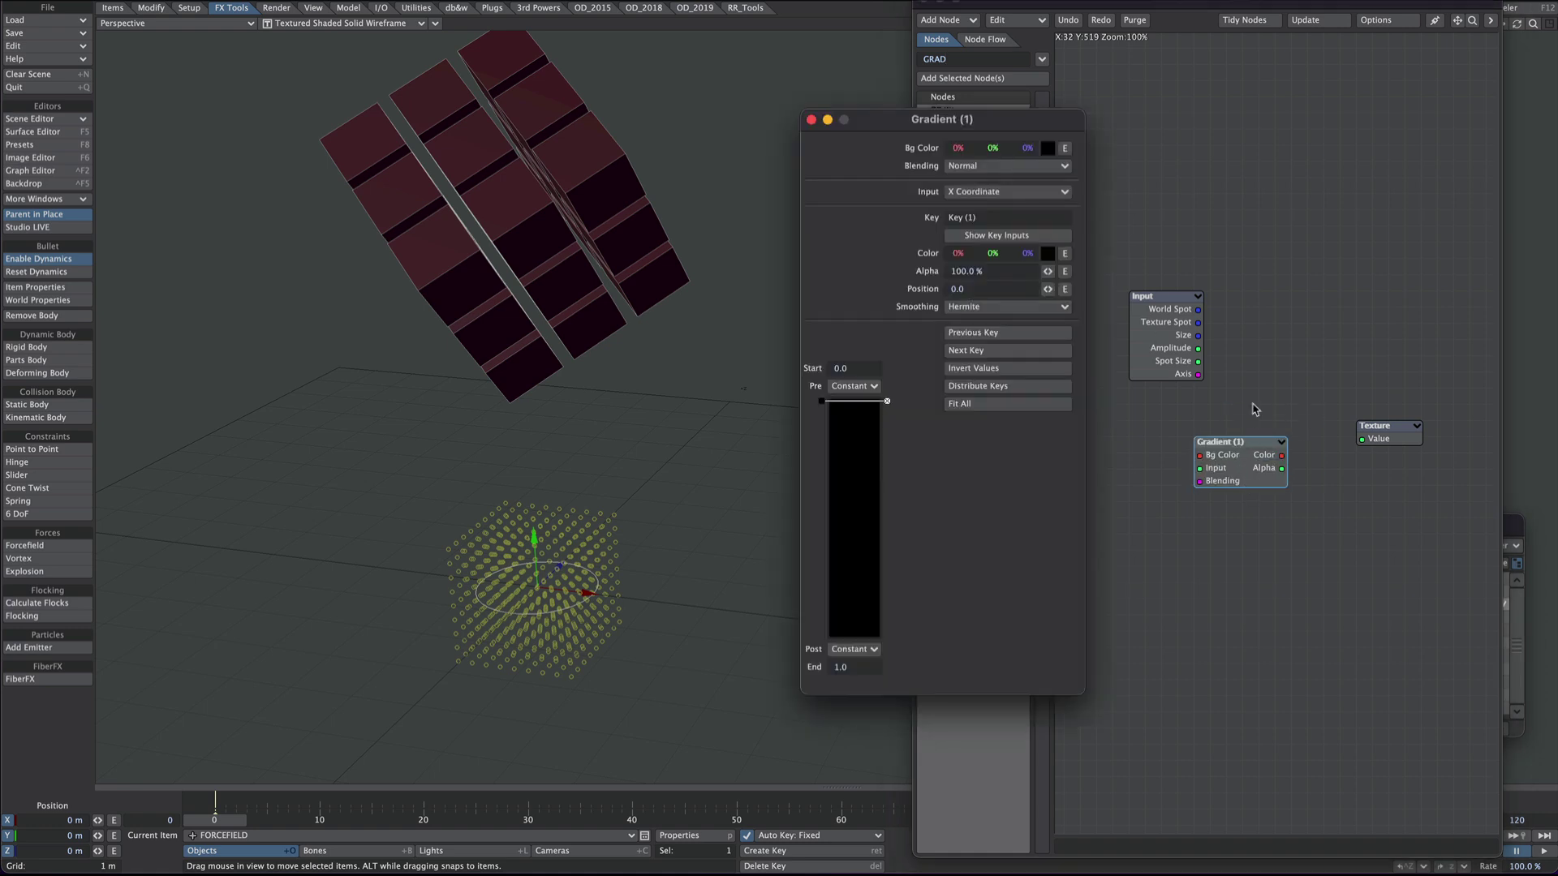
left_click(981, 195)
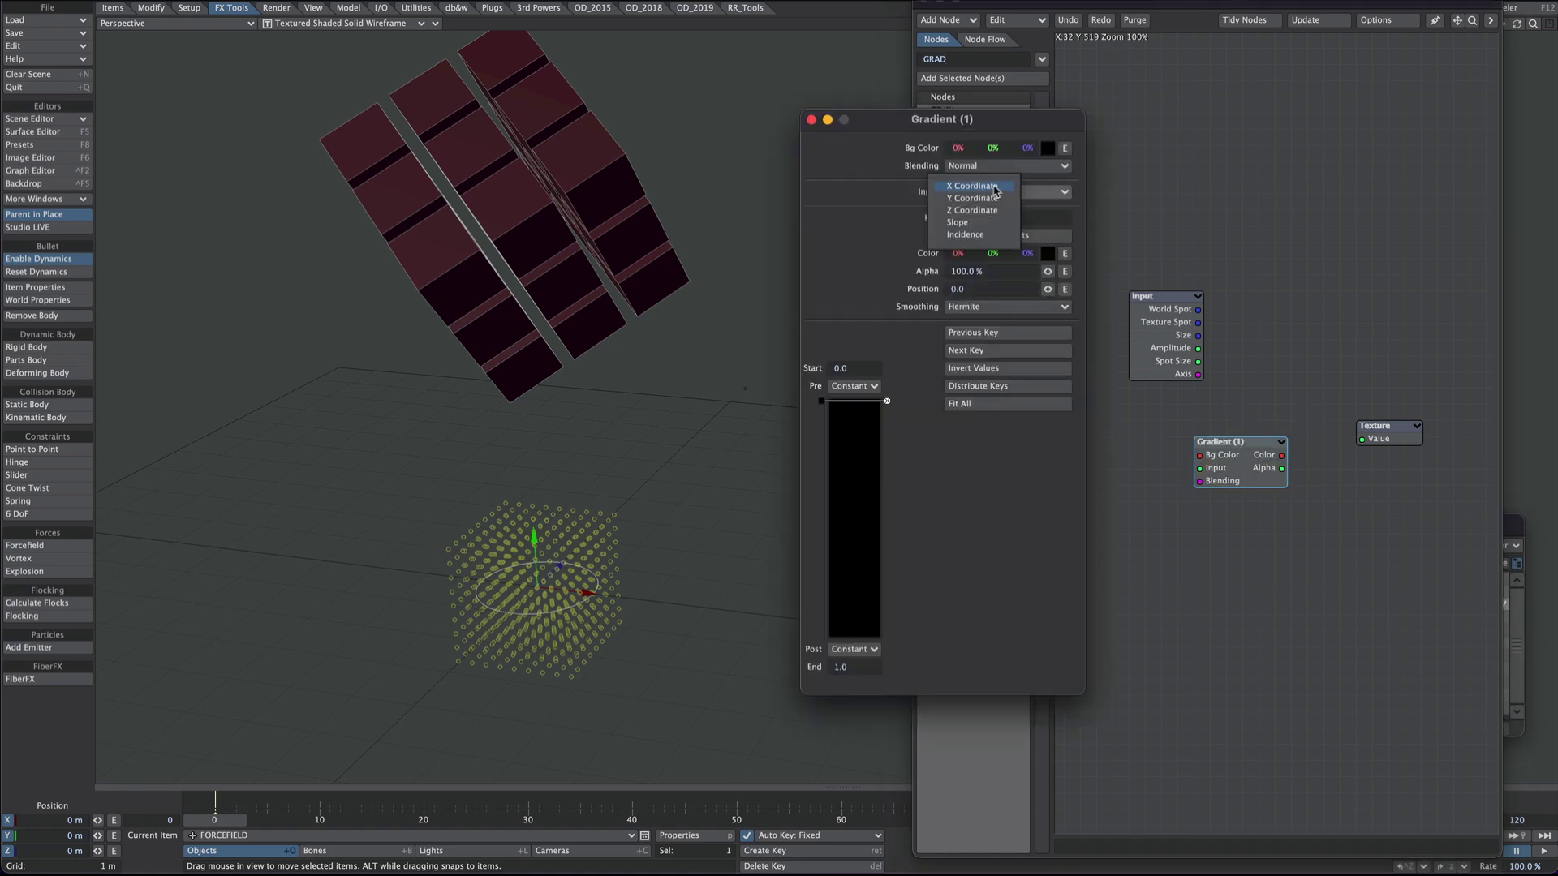
left_click(990, 203)
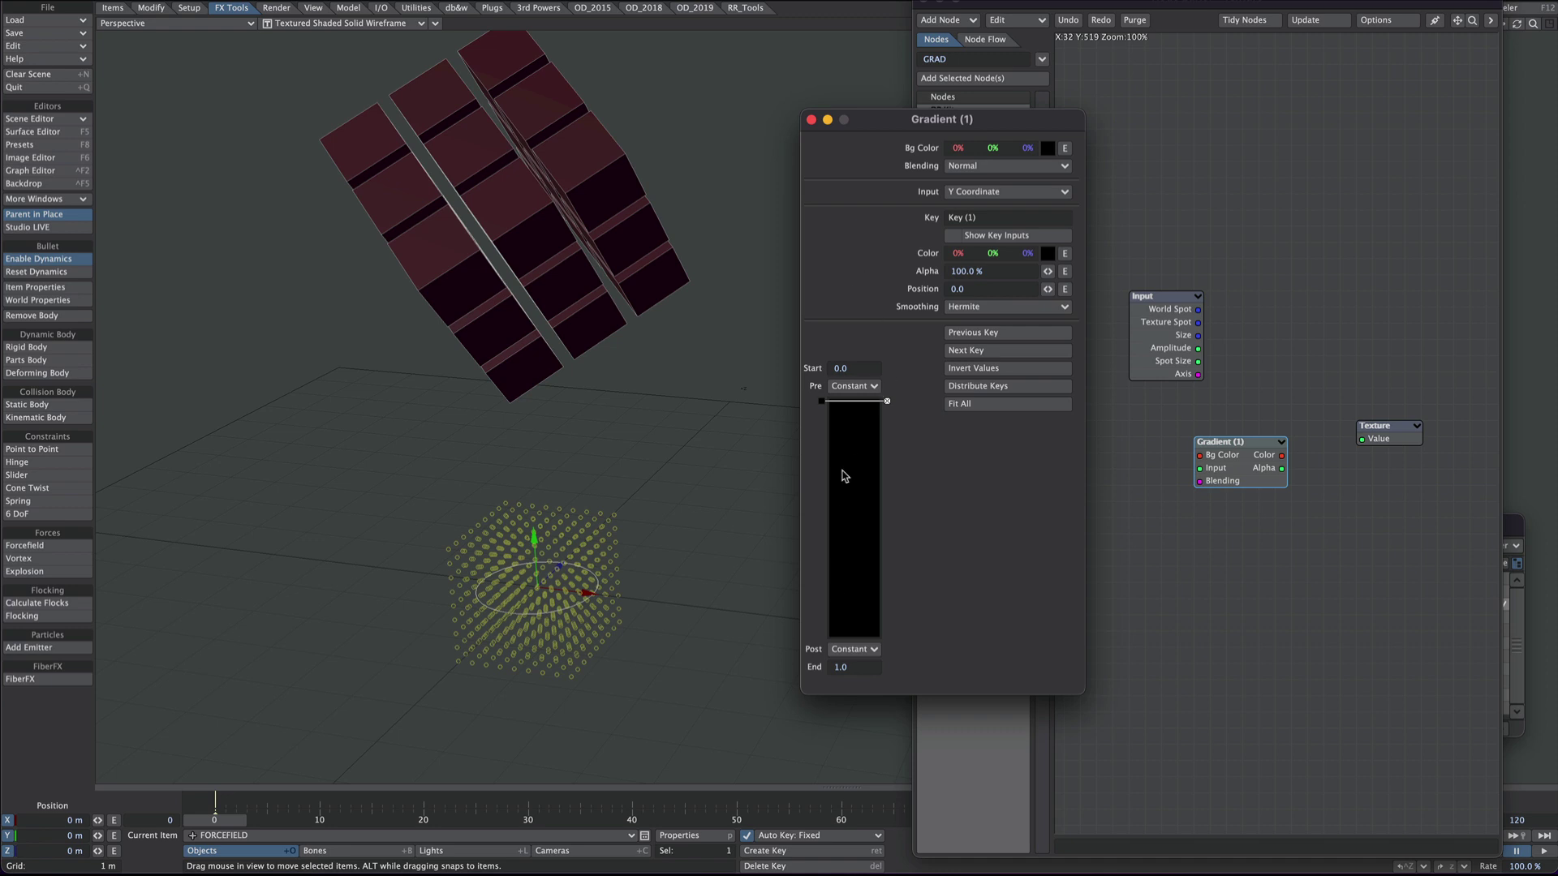
Set the gradient's start to -10.0 and build a white-to-black ramp with the black key at about -2.19
left_click(826, 369)
type("-")
key("Tab")
left_click(850, 401)
right_click(1023, 253)
left_click_drag(1024, 253, 1079, 253)
left_click_drag(821, 613, 825, 566)
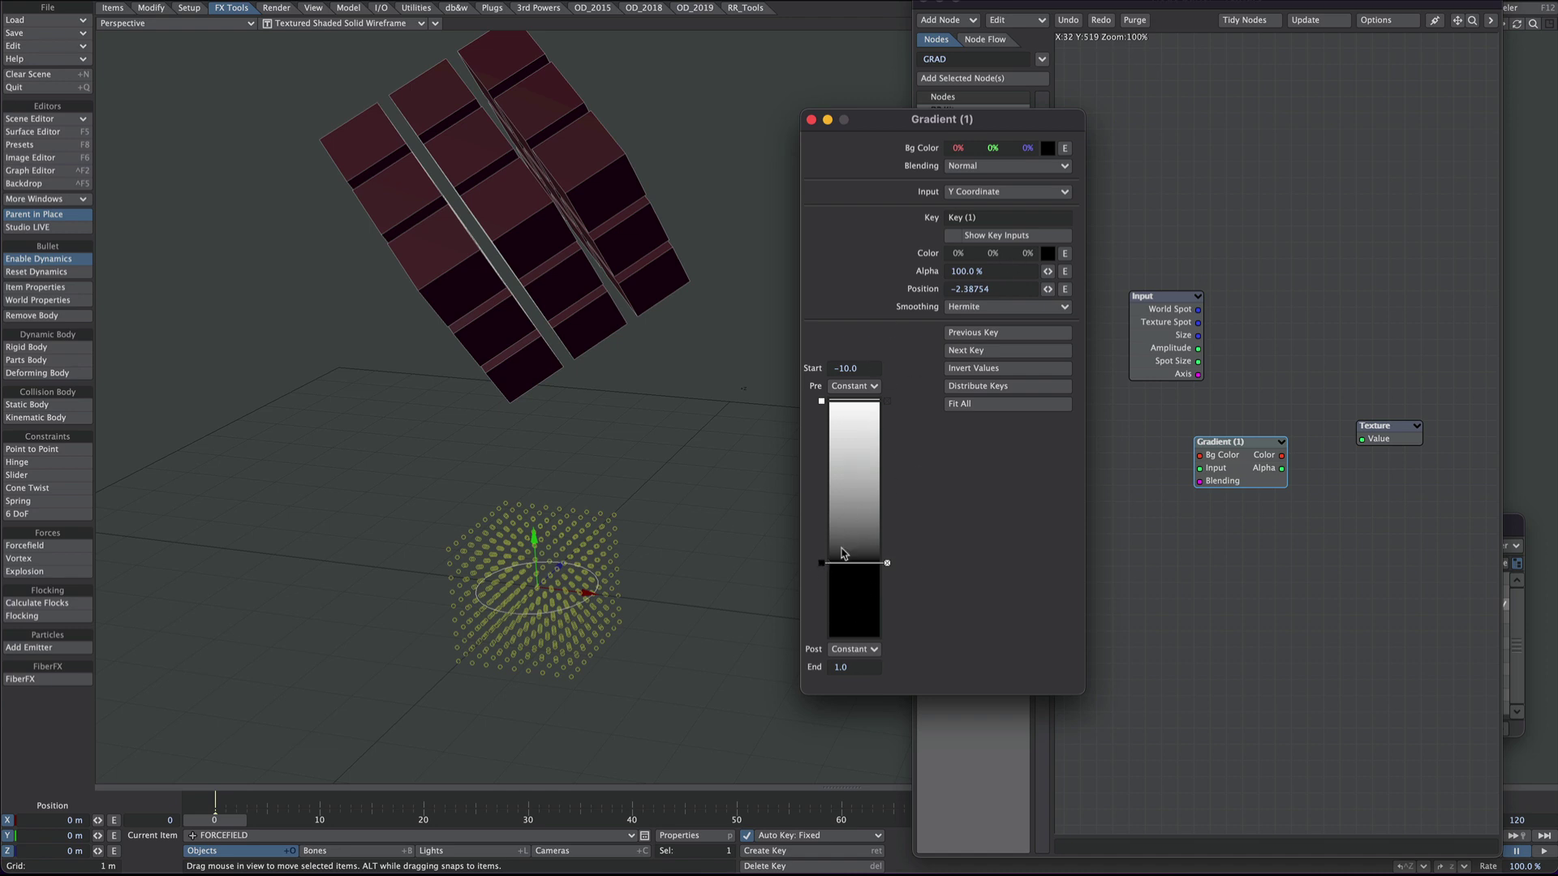
Set the black key's smoothing to Step and connect the gradient's Color output to the Texture node's Value
left_click(951, 307)
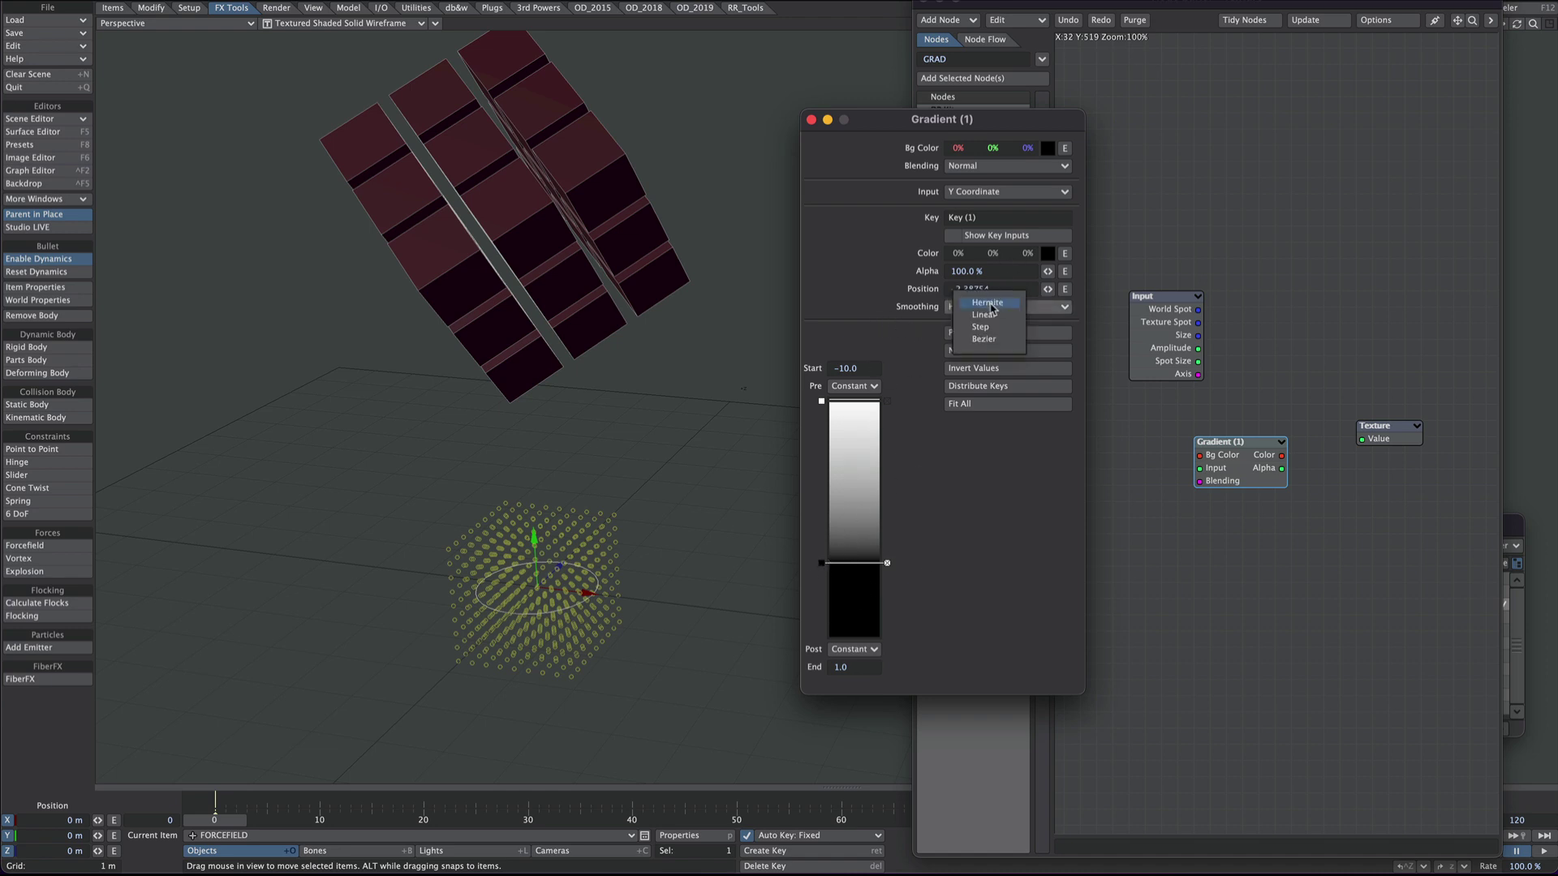
left_click(1006, 336)
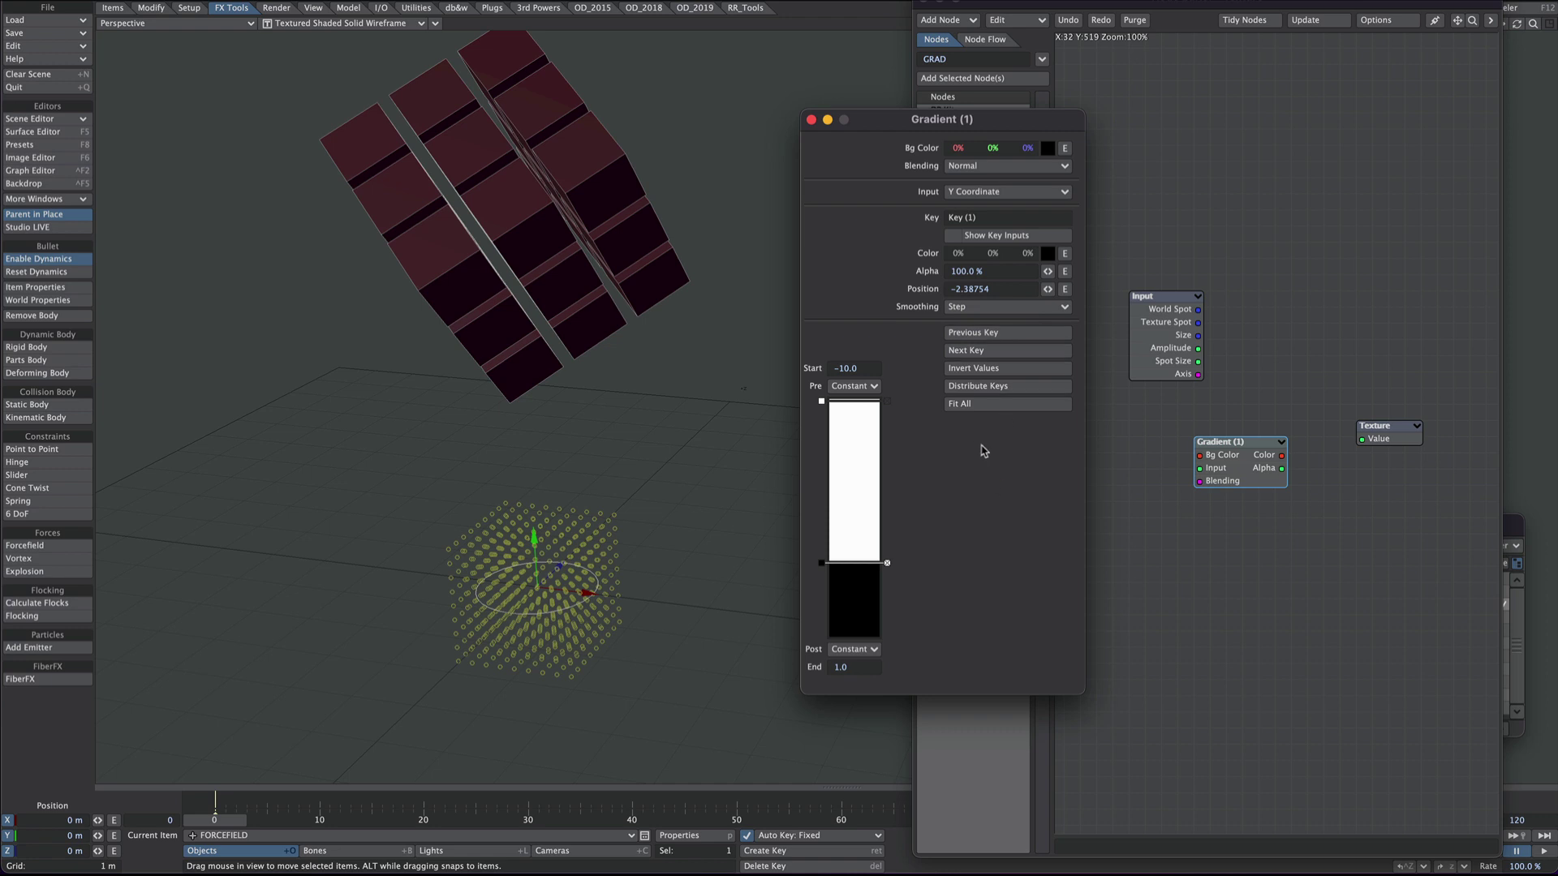
left_click_drag(1282, 455, 1373, 439)
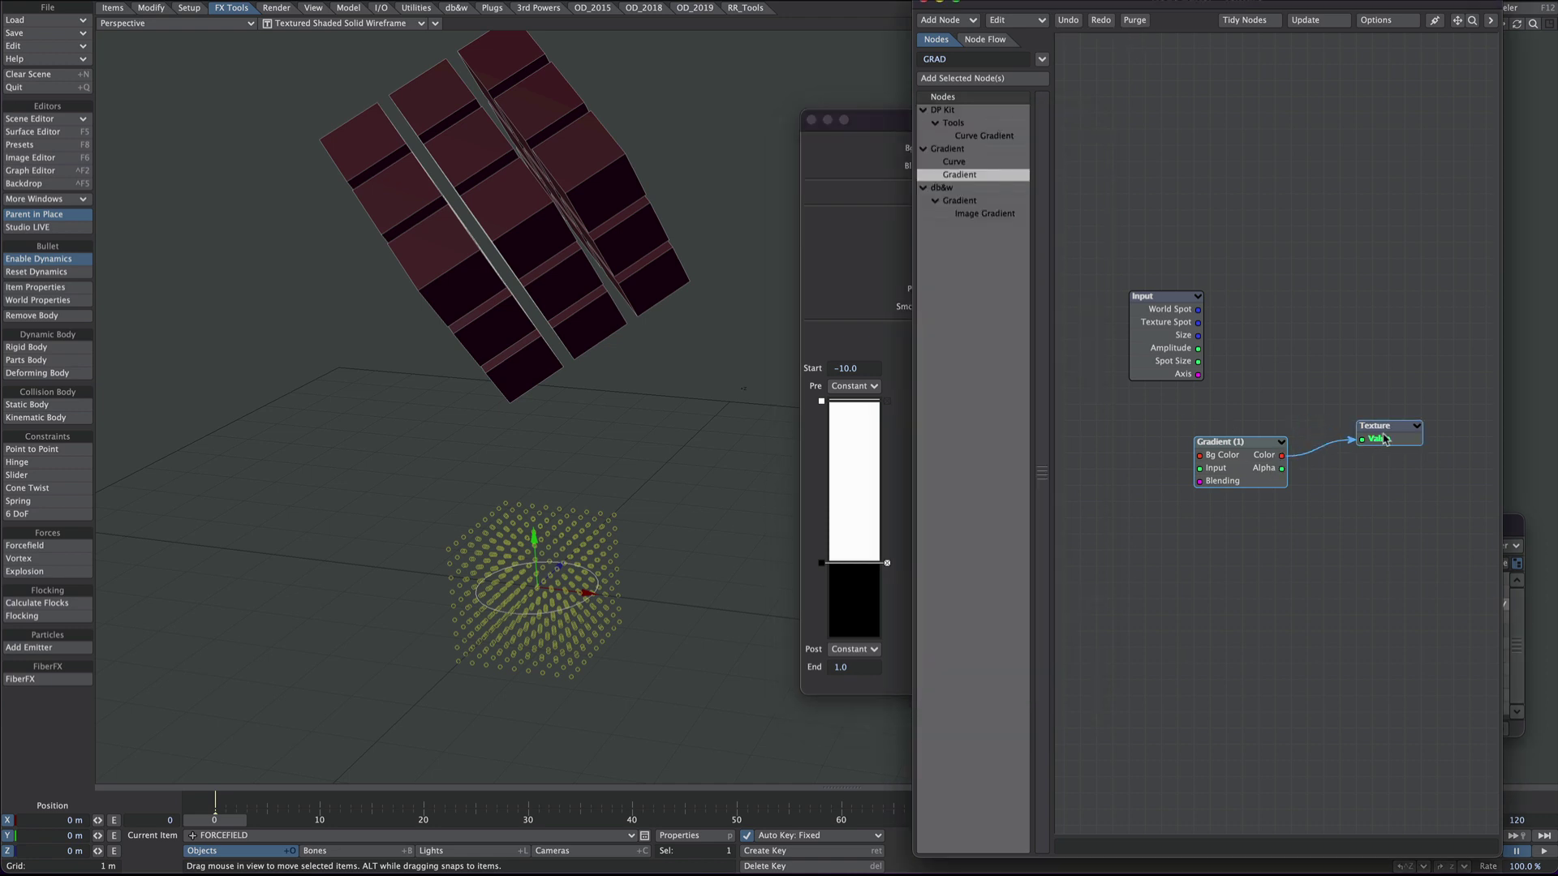
Set the black key's position to 0.0 and enable Studio LIVE
left_click_drag(861, 563, 862, 536)
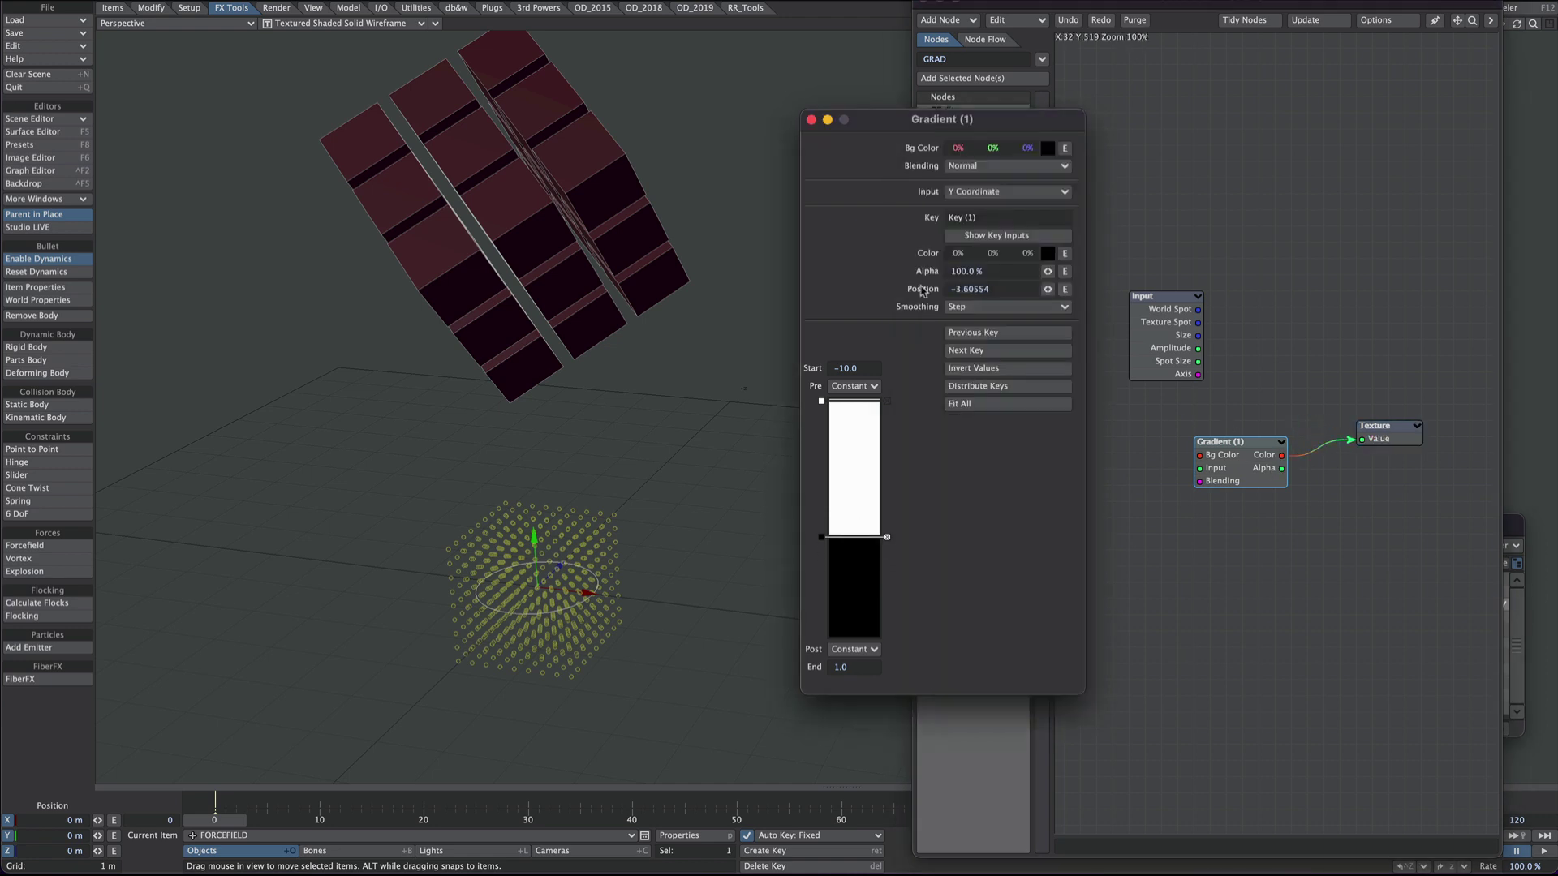
left_click(997, 290)
type("0")
key("Return")
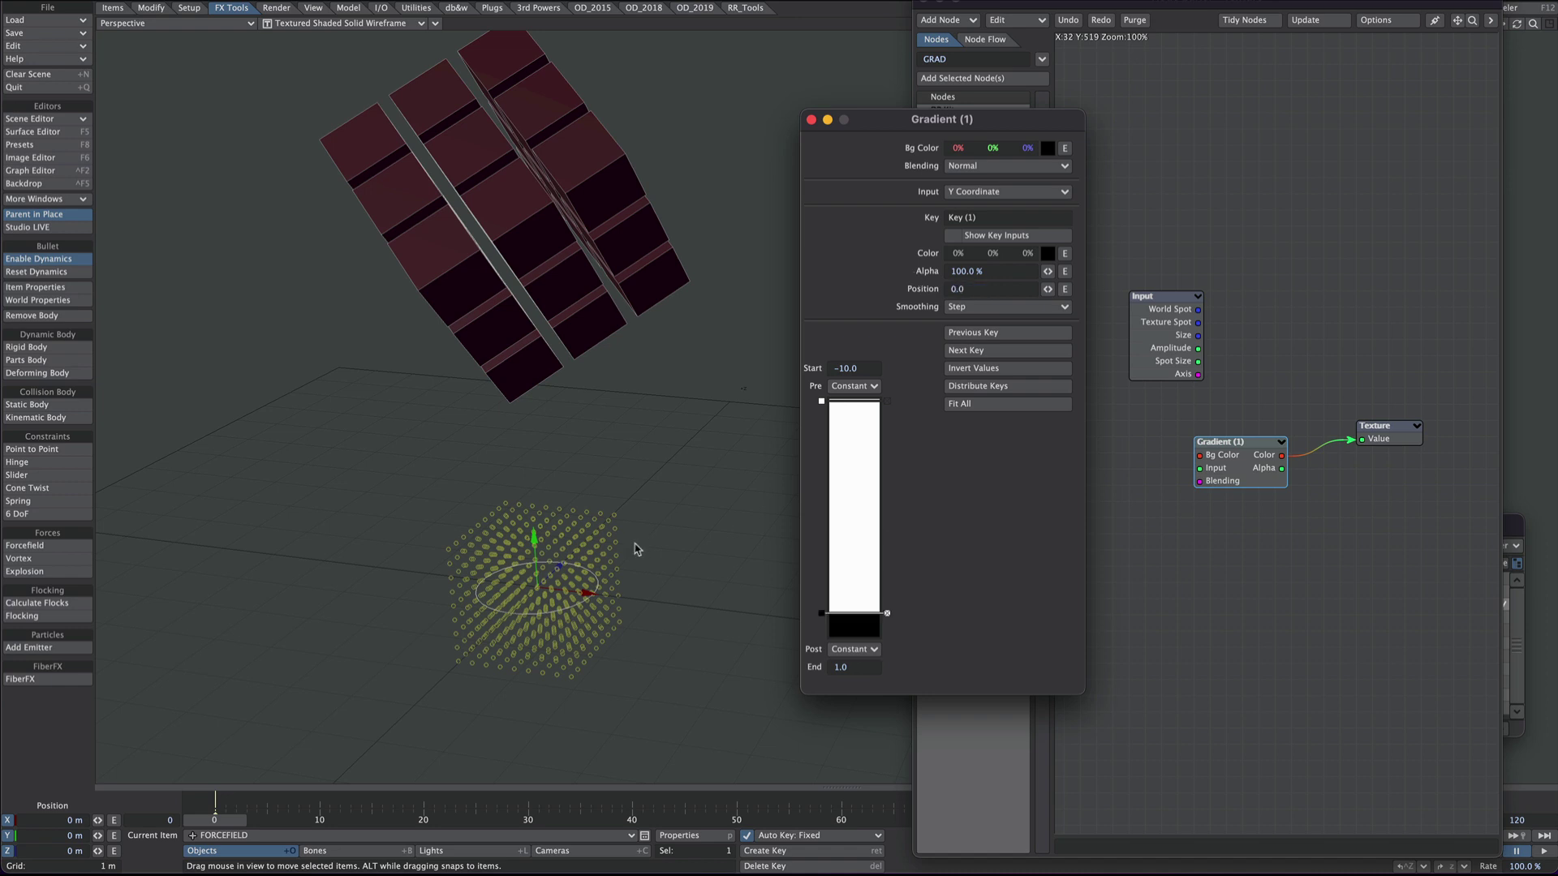
mouse_move(637, 550)
left_mouse_down("alt")
mouse_move(613, 521)
mouse_move(627, 536)
left_mouse_up("alt")
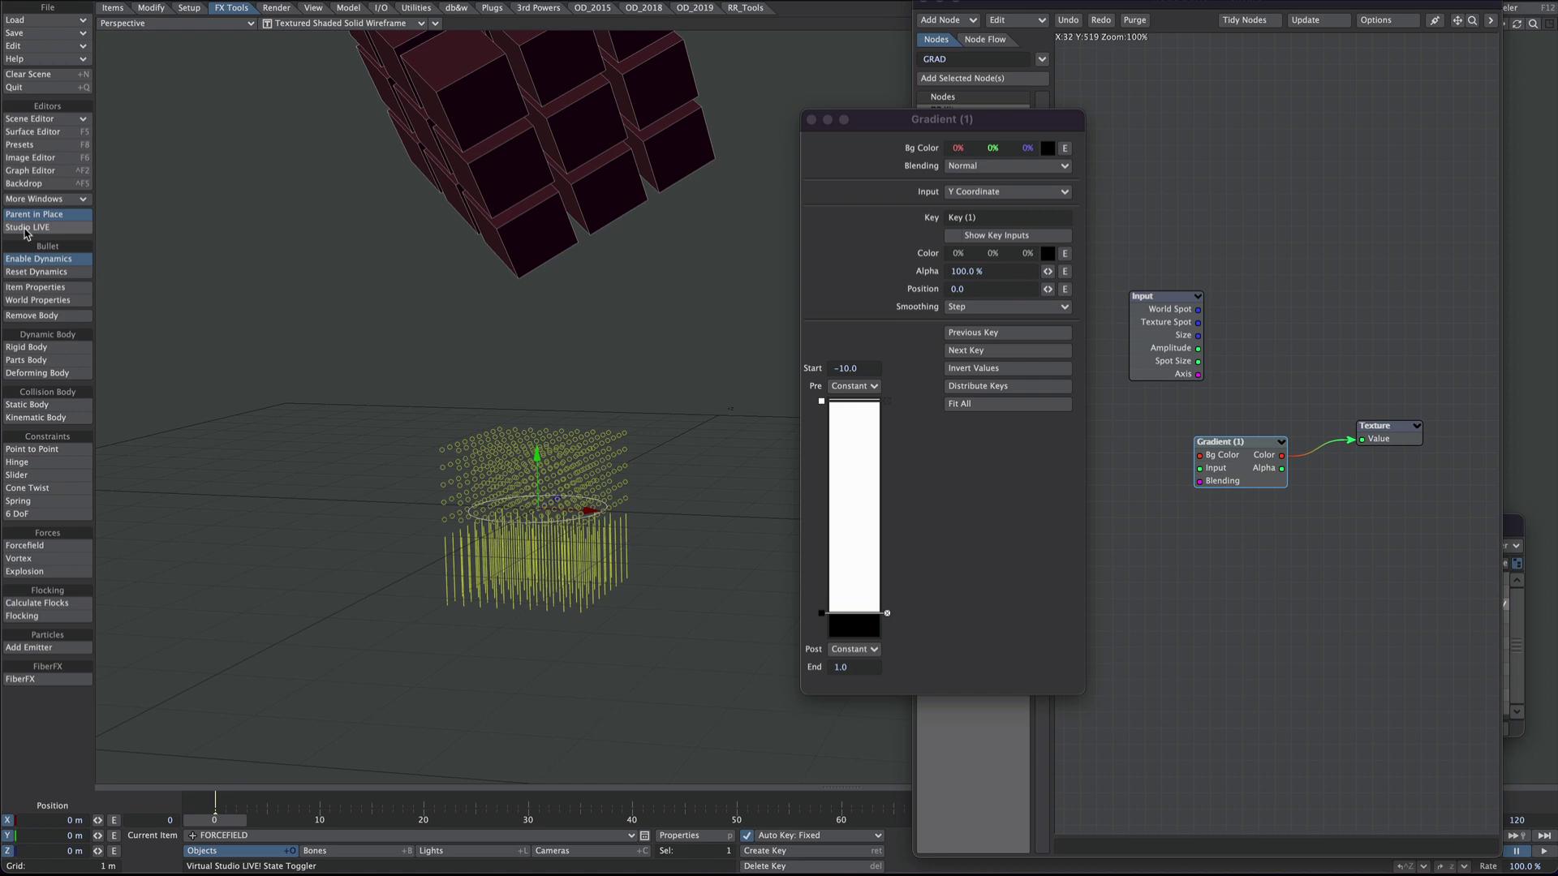
left_click(48, 228)
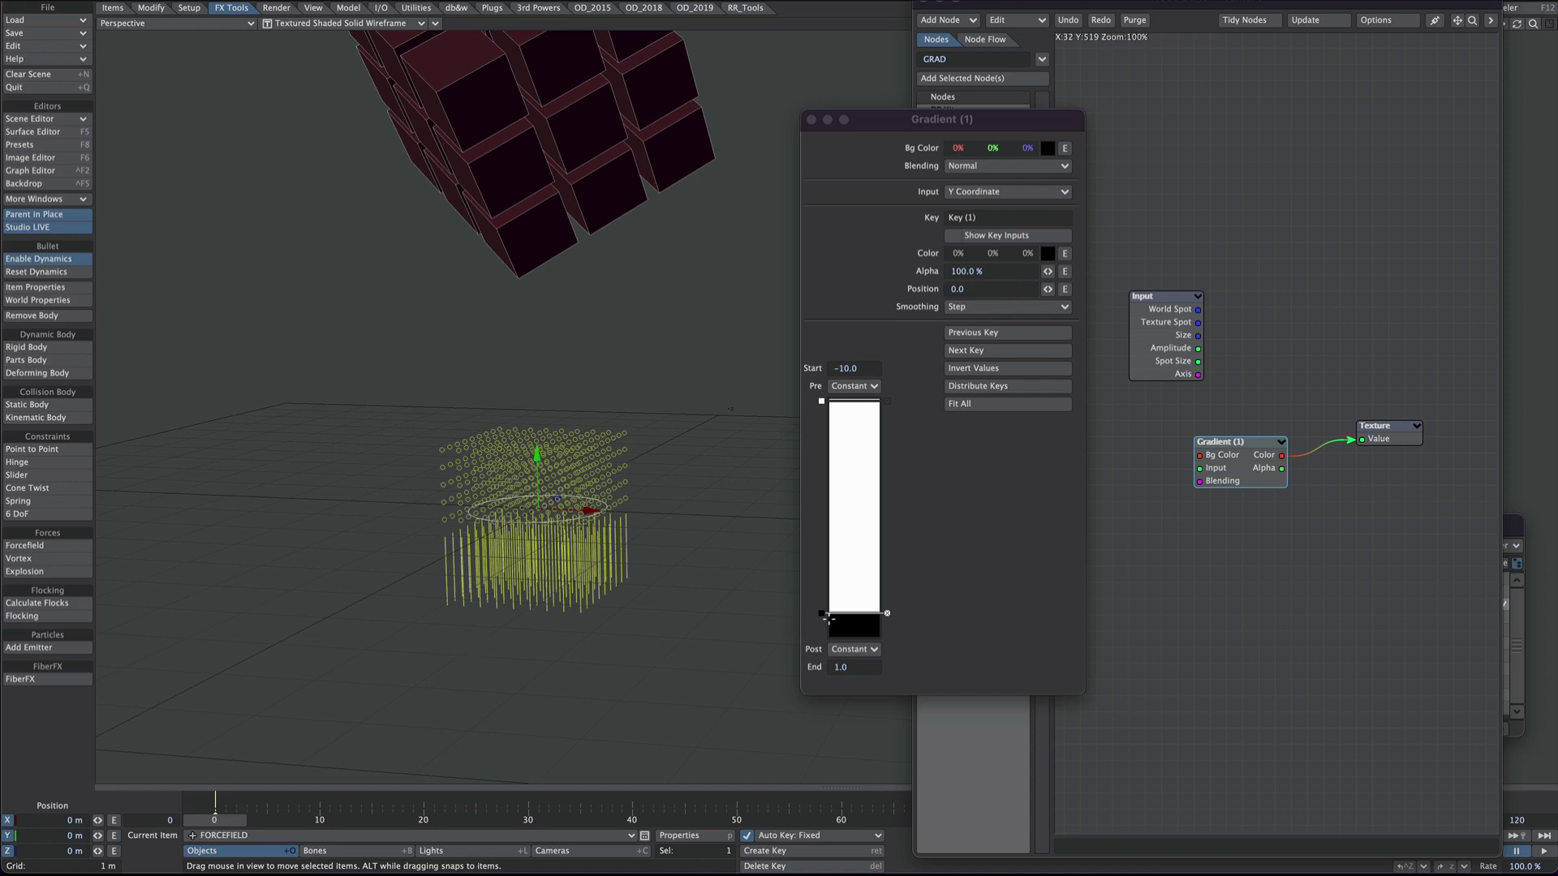
Extend the gradient's range by setting its end to 5.0
left_click_drag(826, 615, 825, 593)
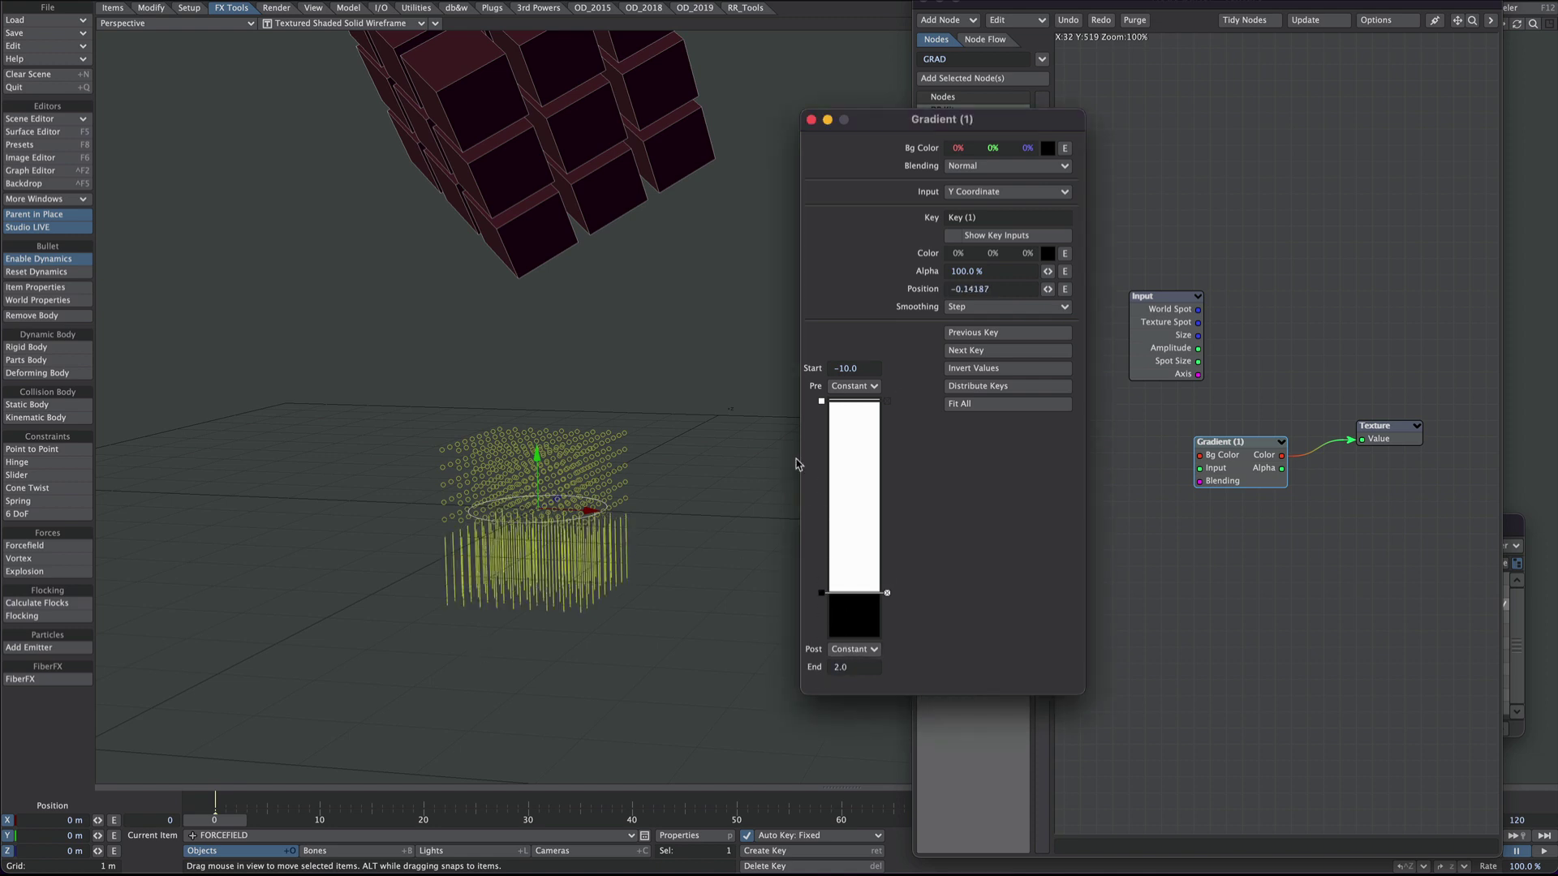
left_click(814, 670)
type("5")
key("Return")
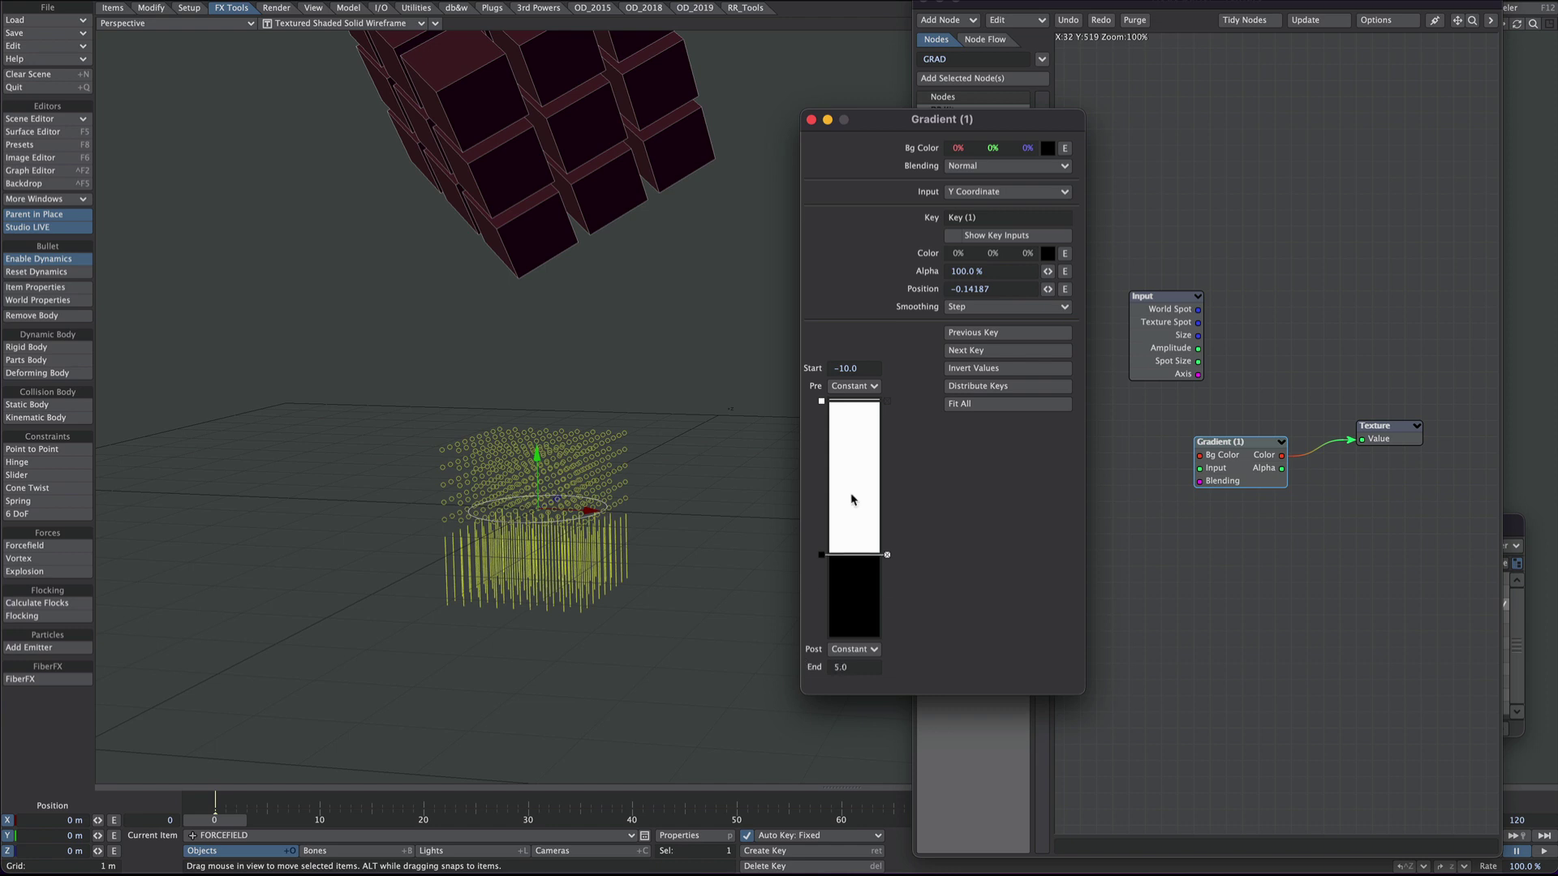
Move the black key to a position of about 0.43 and expose its key inputs on the Gradient node
mouse_move(823, 555)
left_mouse_down()
mouse_move(824, 540)
mouse_move(823, 584)
mouse_move(823, 522)
mouse_move(823, 572)
left_mouse_up()
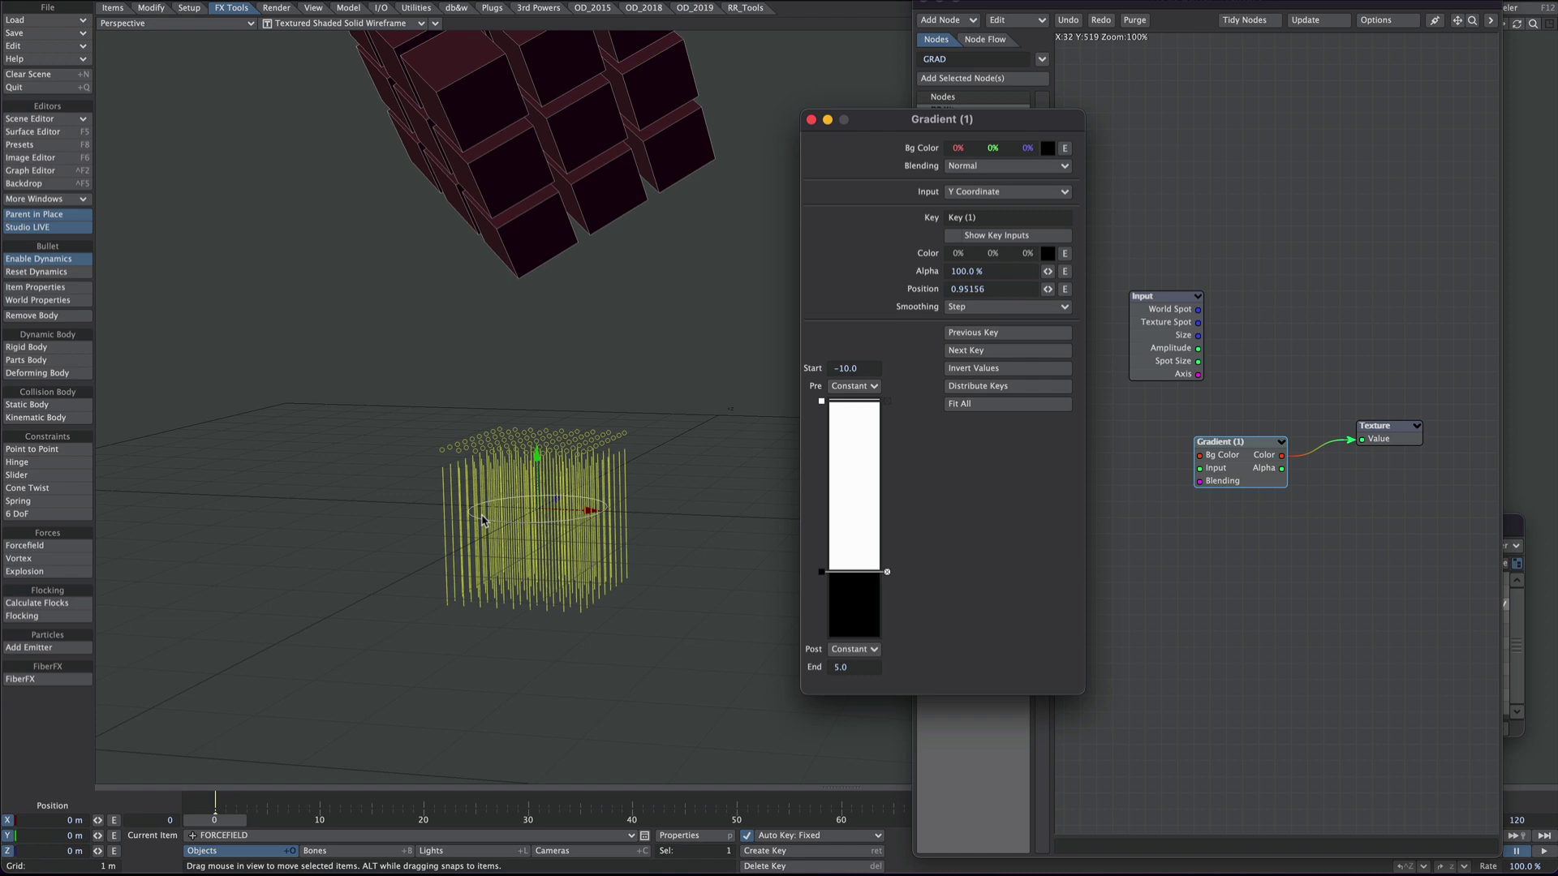
left_click_drag(846, 570, 846, 563)
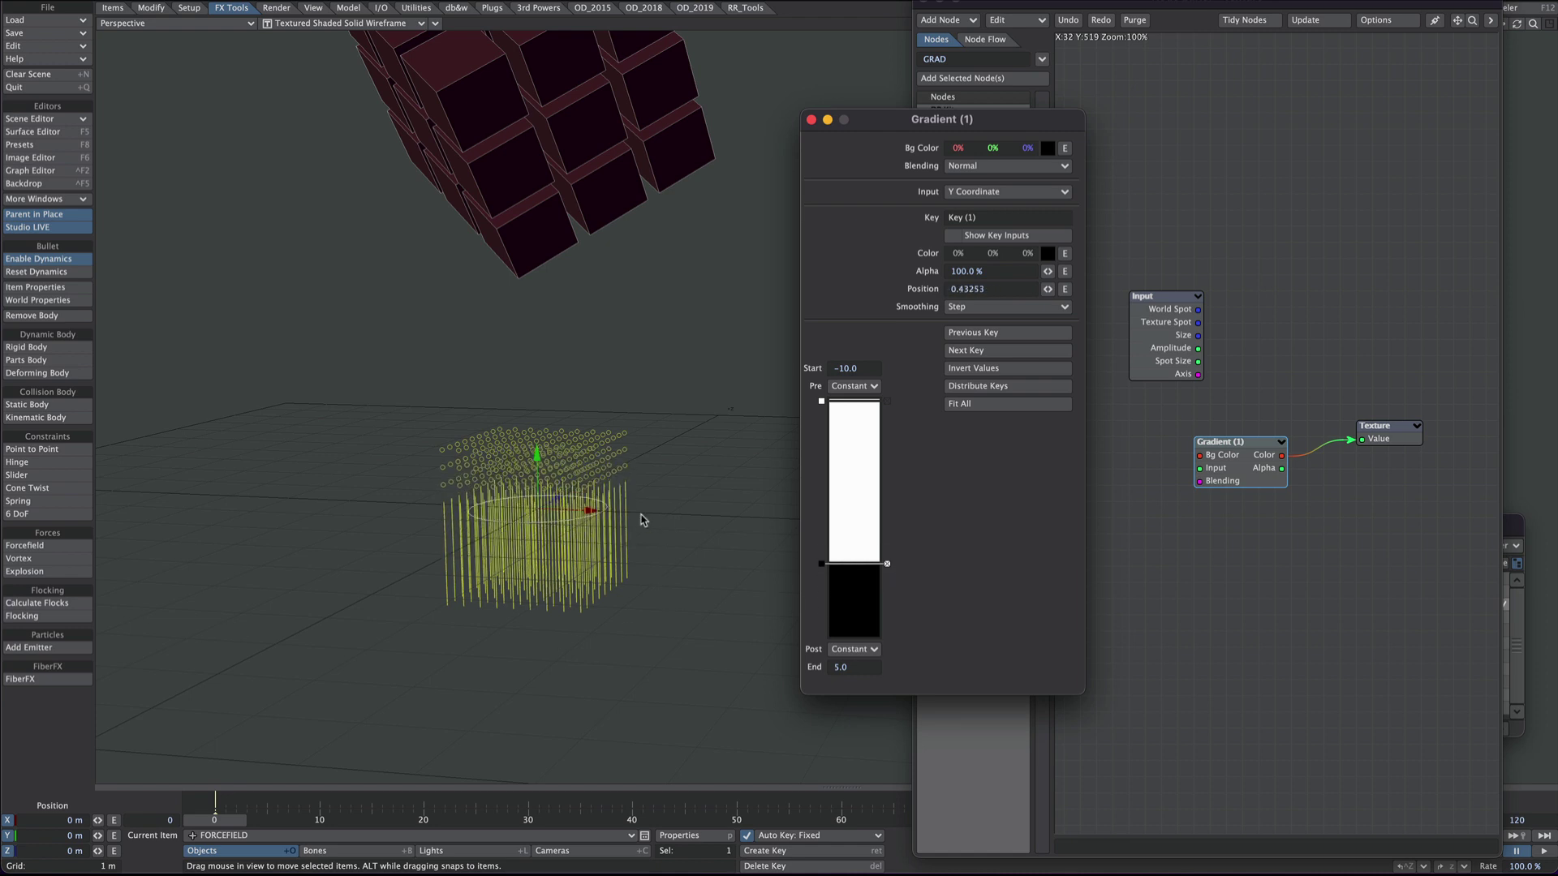
left_click(993, 237)
left_click(811, 120)
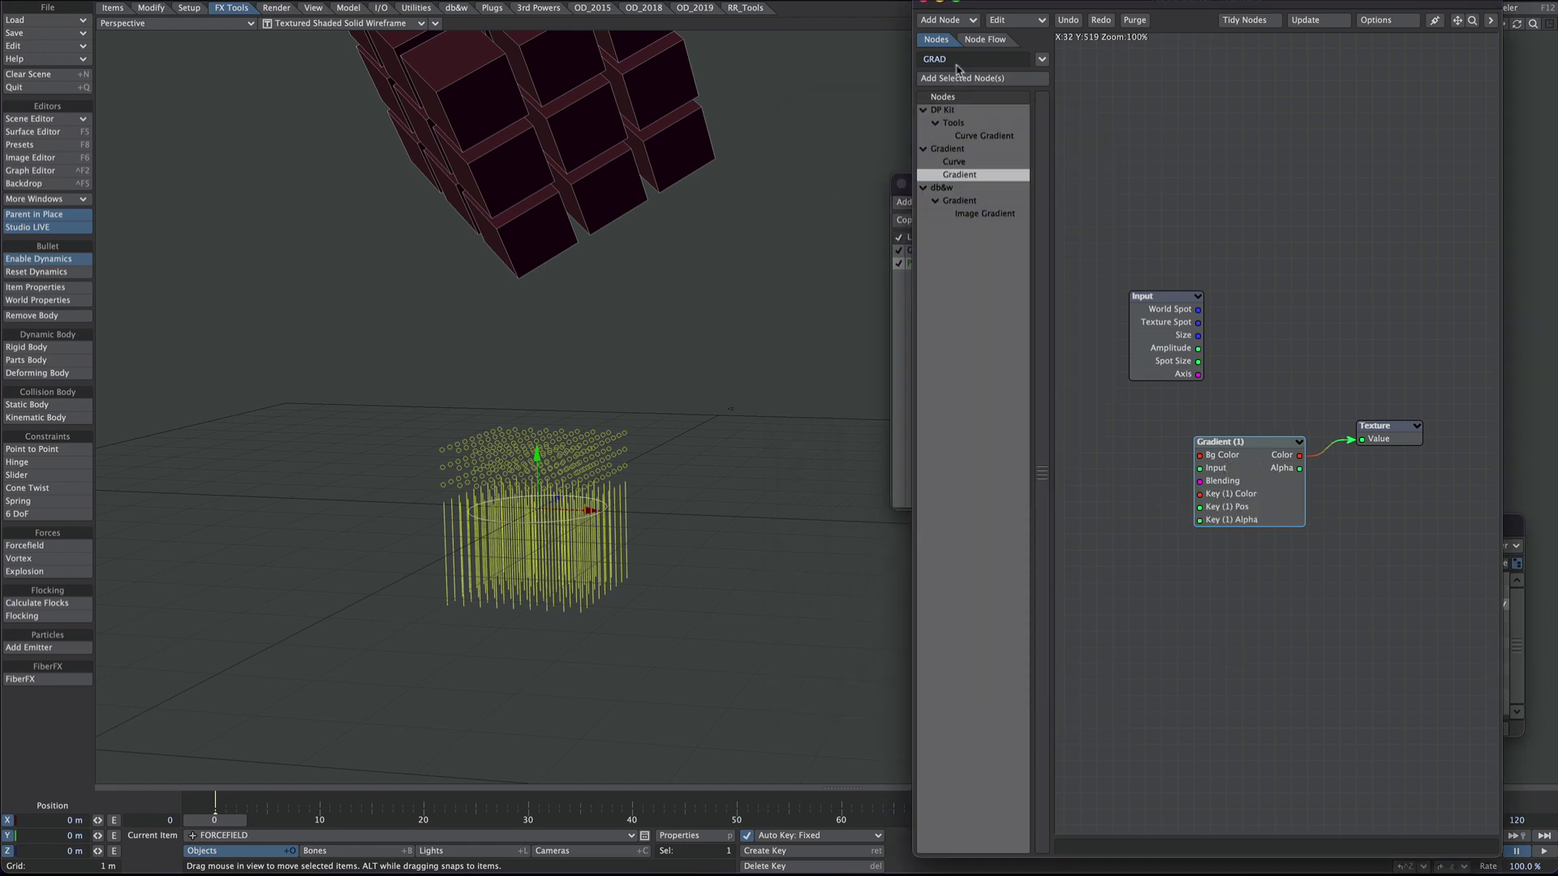
Add an Item Info node below the Gradient node and assign the scene item it references
left_click_drag(957, 60, 910, 77)
type("ITEM")
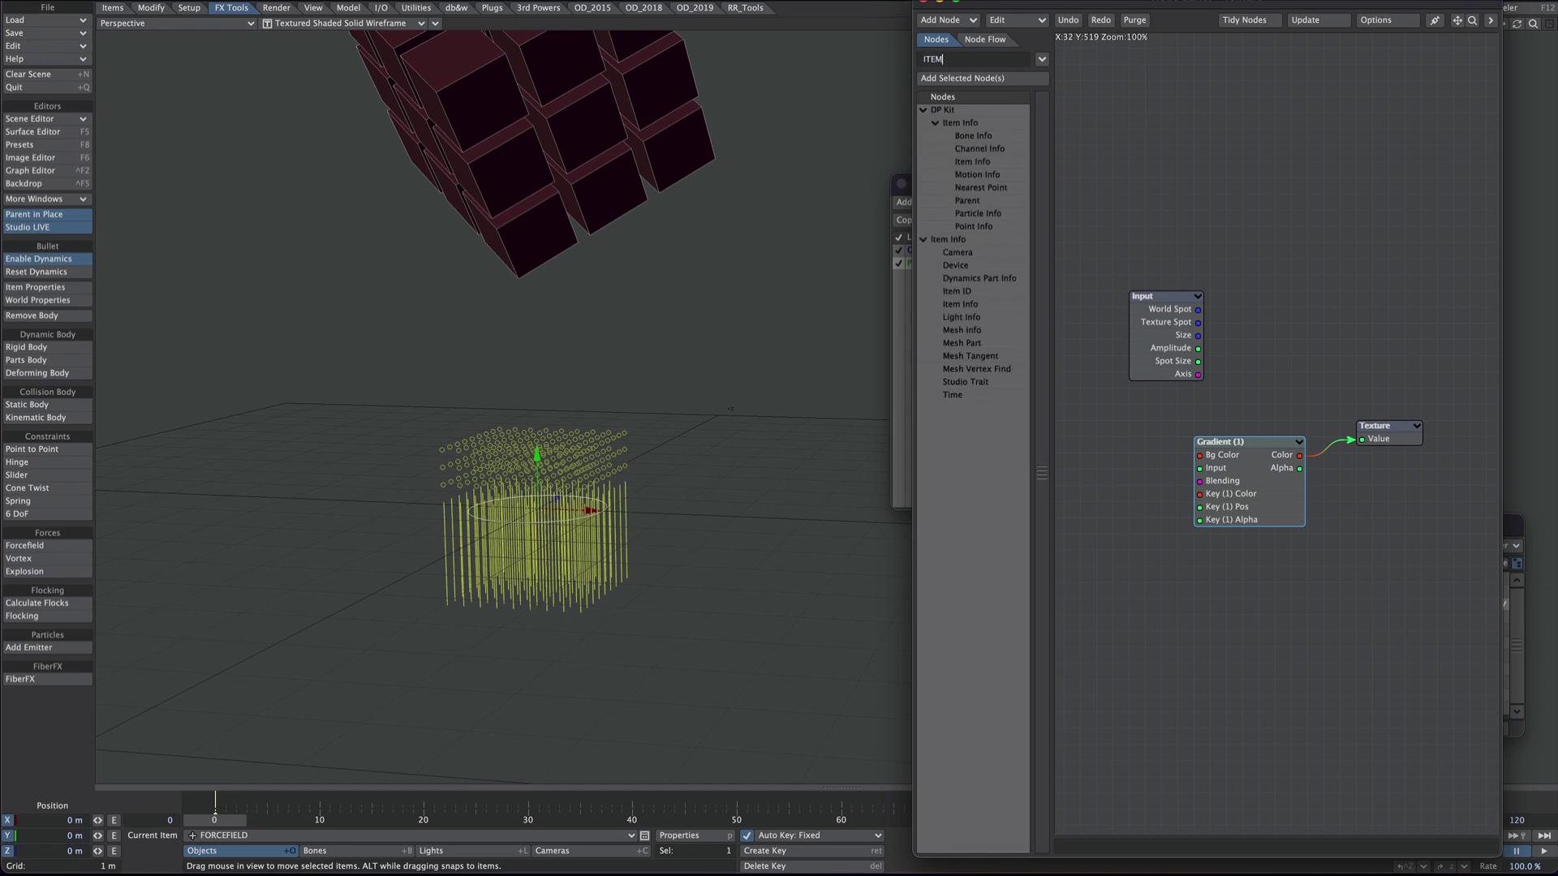
left_click_drag(960, 305, 1140, 572)
double_click(1144, 571)
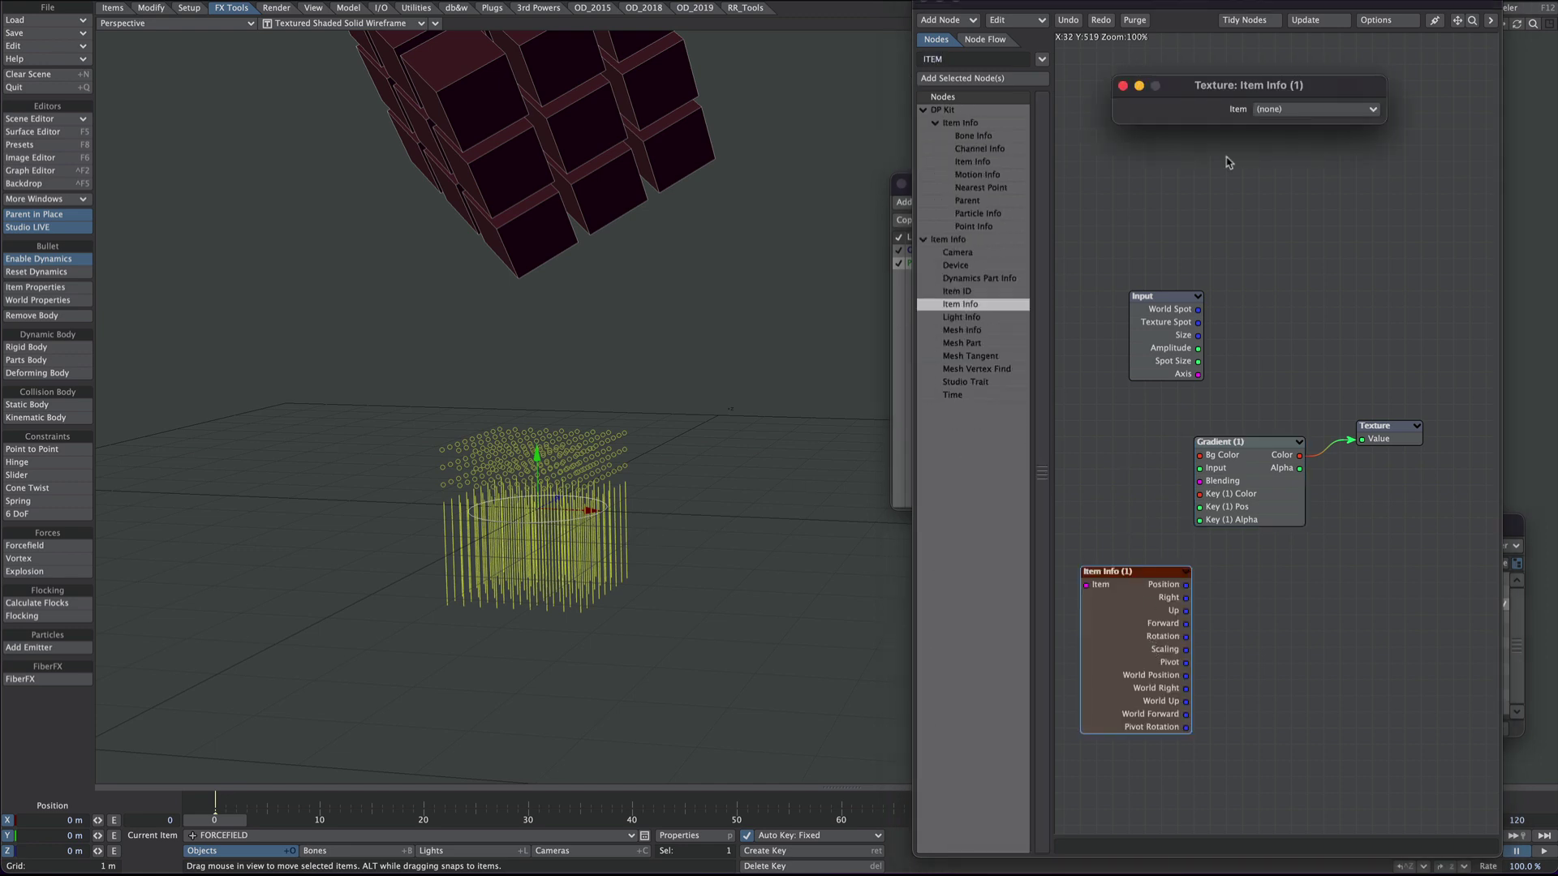
left_click(1313, 108)
left_click(1274, 153)
left_click(1123, 85)
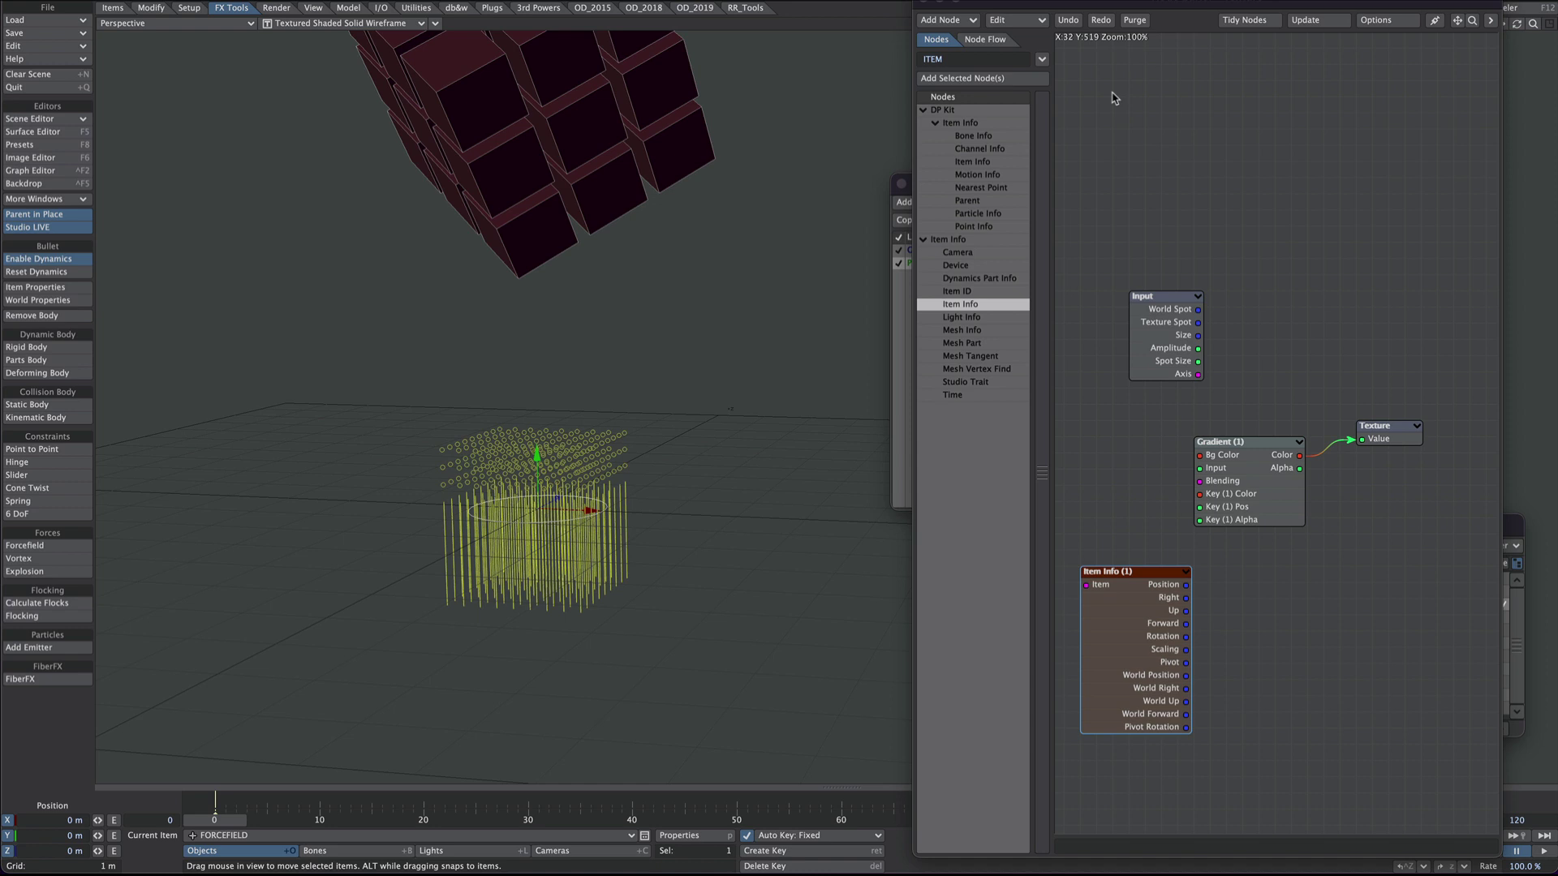
Add a Channel Blender node, feed Item Info's Position into its Vector input, and connect its Y output to the Gradient's Key (1) Pos
left_click(941, 58)
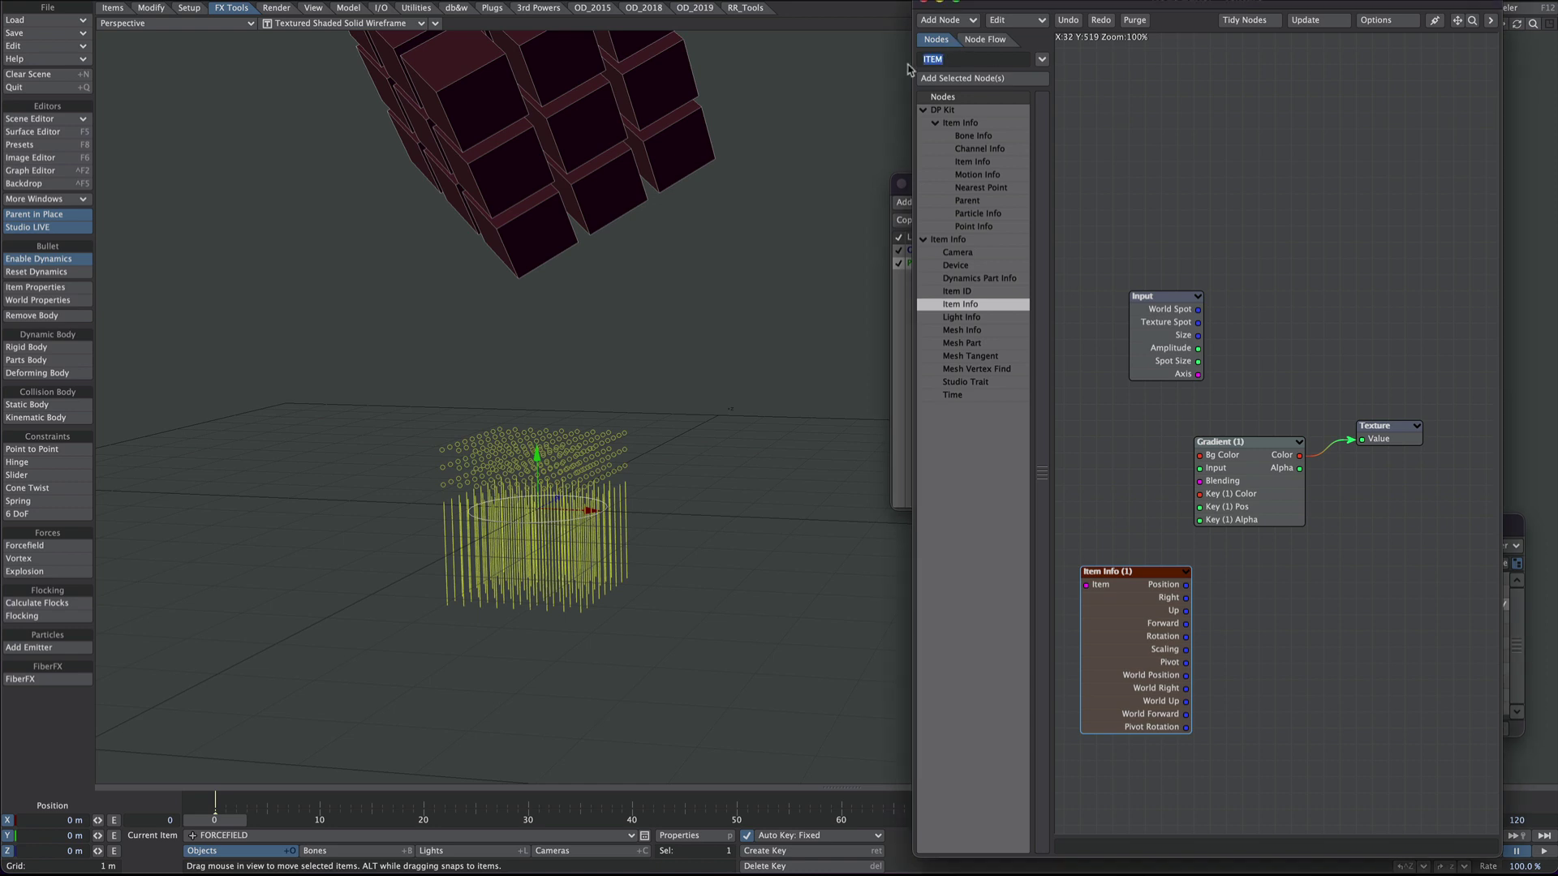
type("CHAN")
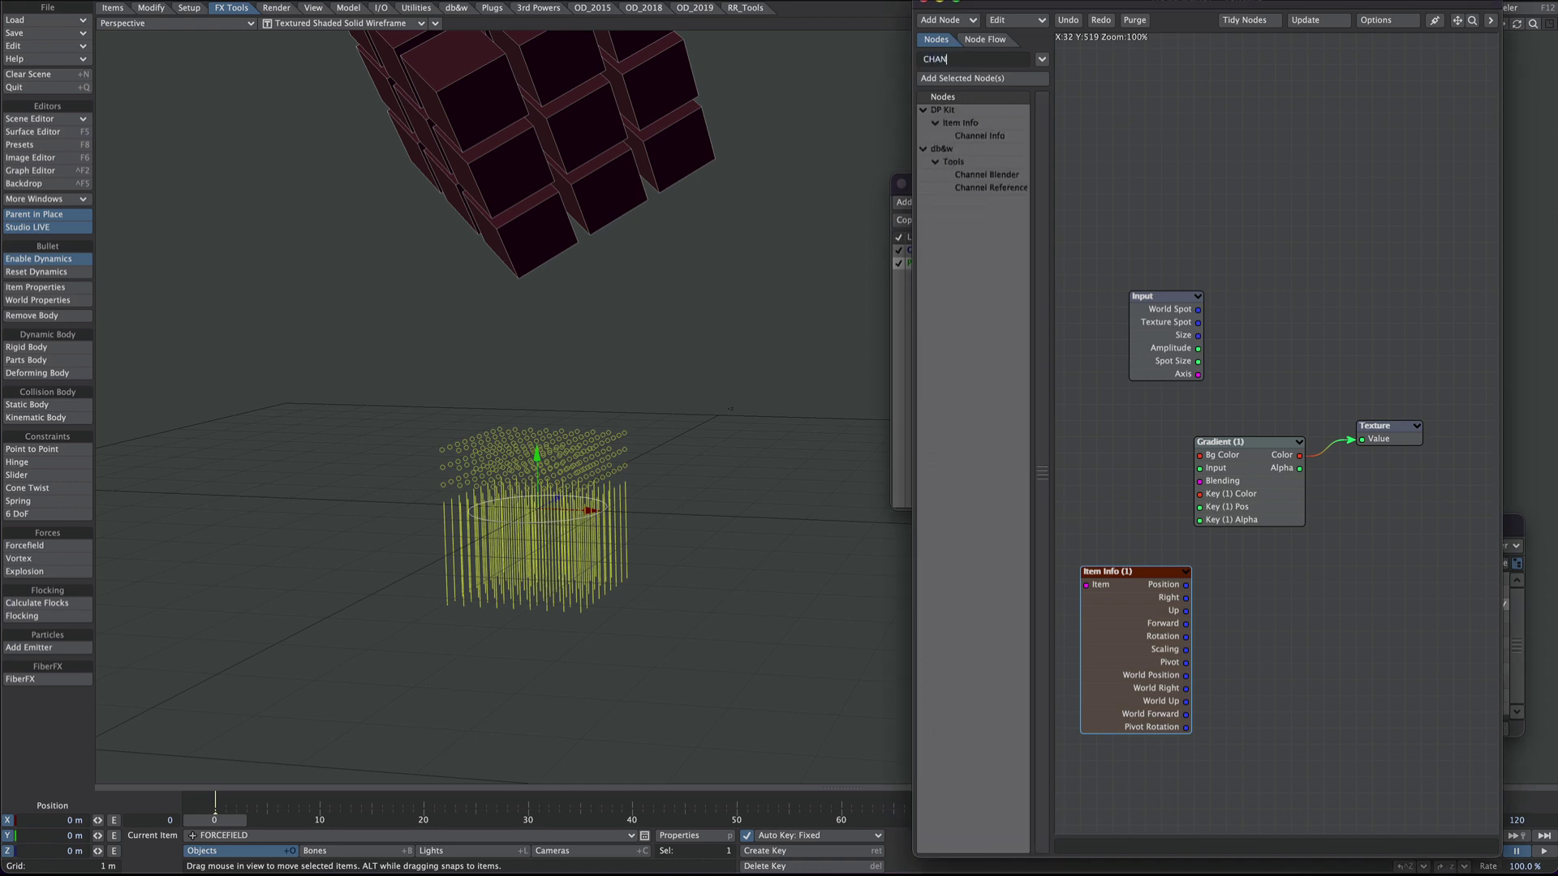
double_click(984, 176)
left_click_drag(1266, 430, 1253, 689)
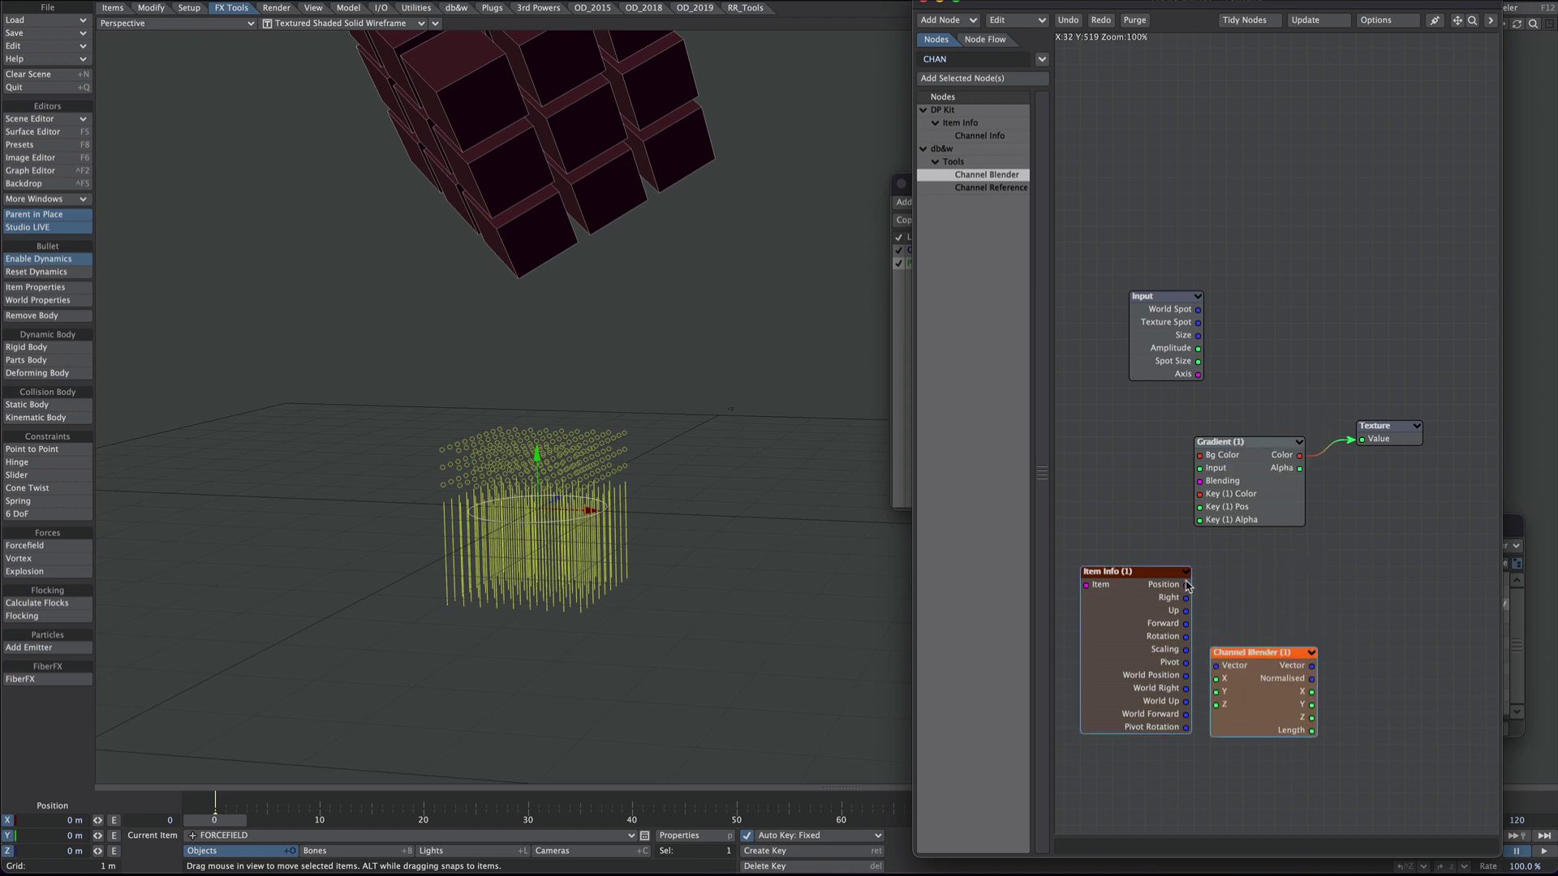
left_click_drag(1186, 584, 1075, 663)
left_click_drag(1271, 707, 1252, 538)
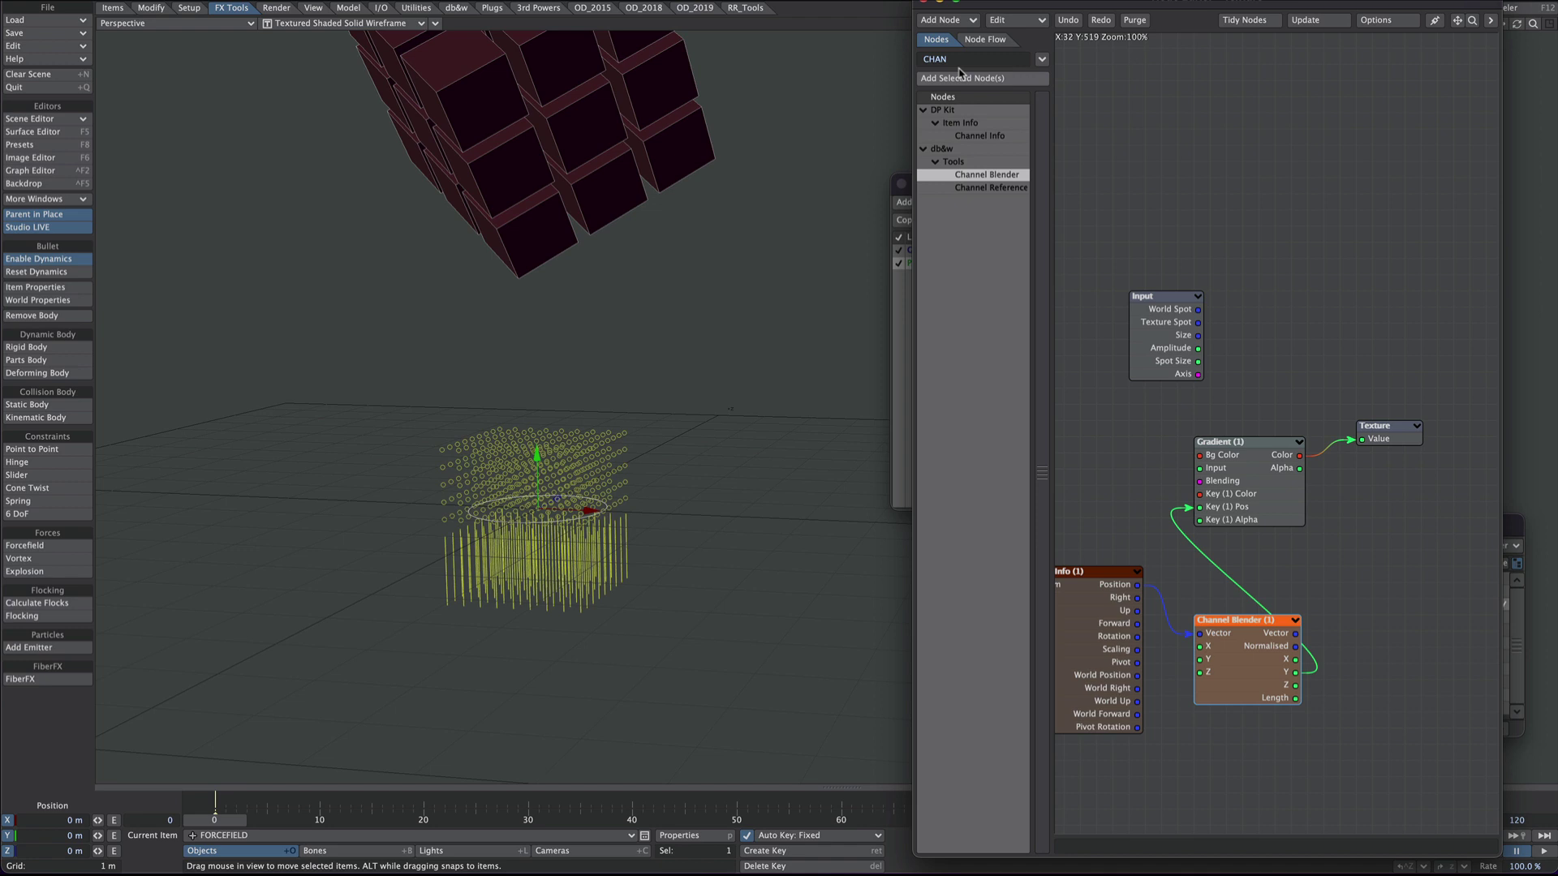
Try a Vector Scalar node set to Y Channel as an alternative, and delete it
left_click_drag(957, 58, 924, 59)
type("Z")
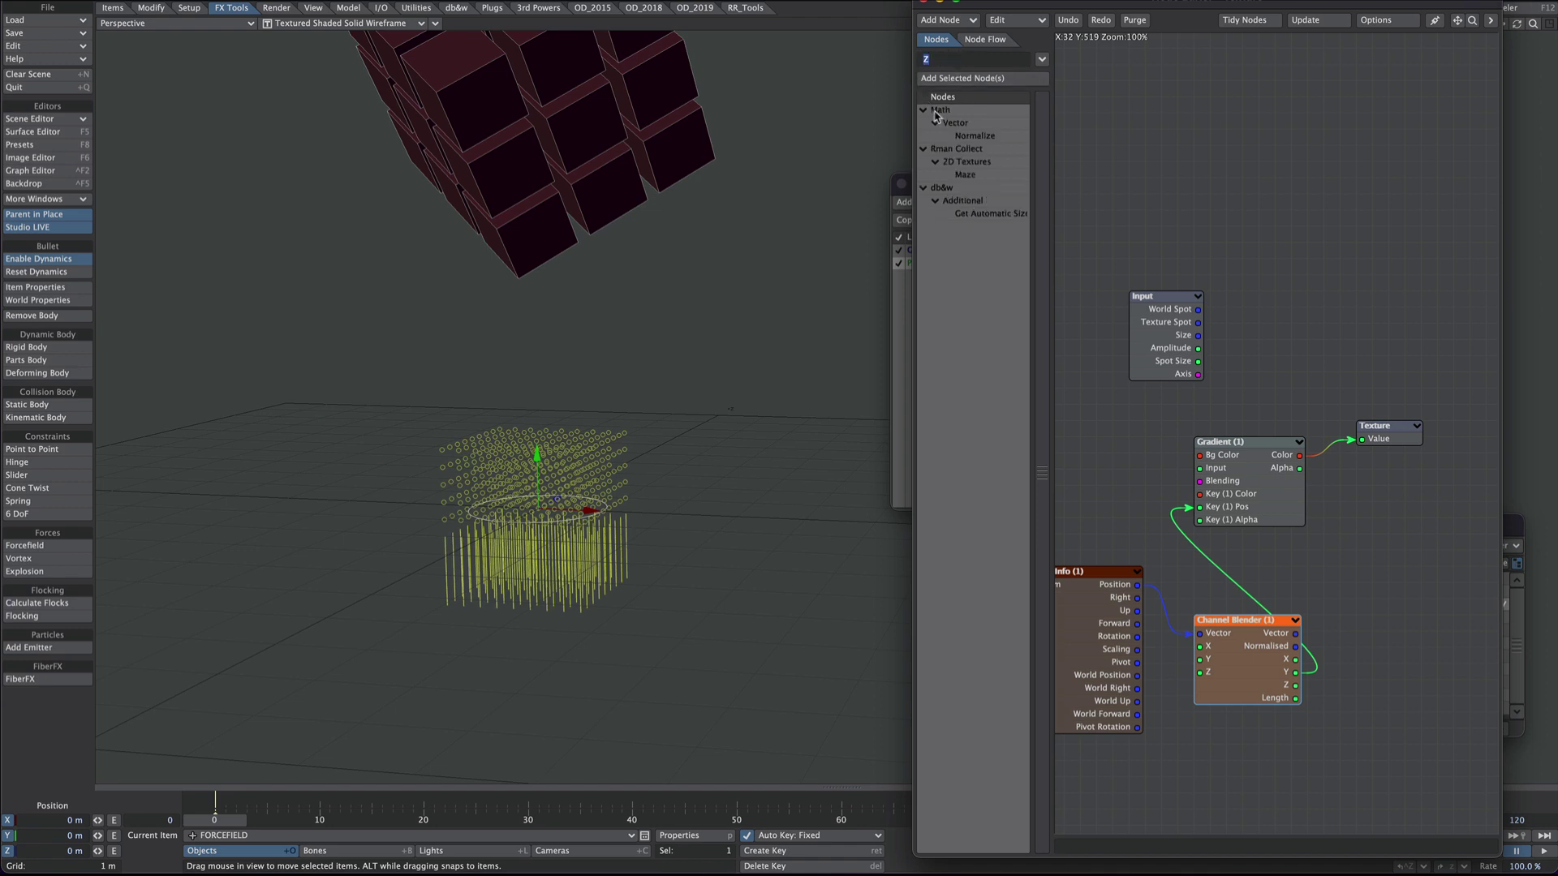
type("VECT")
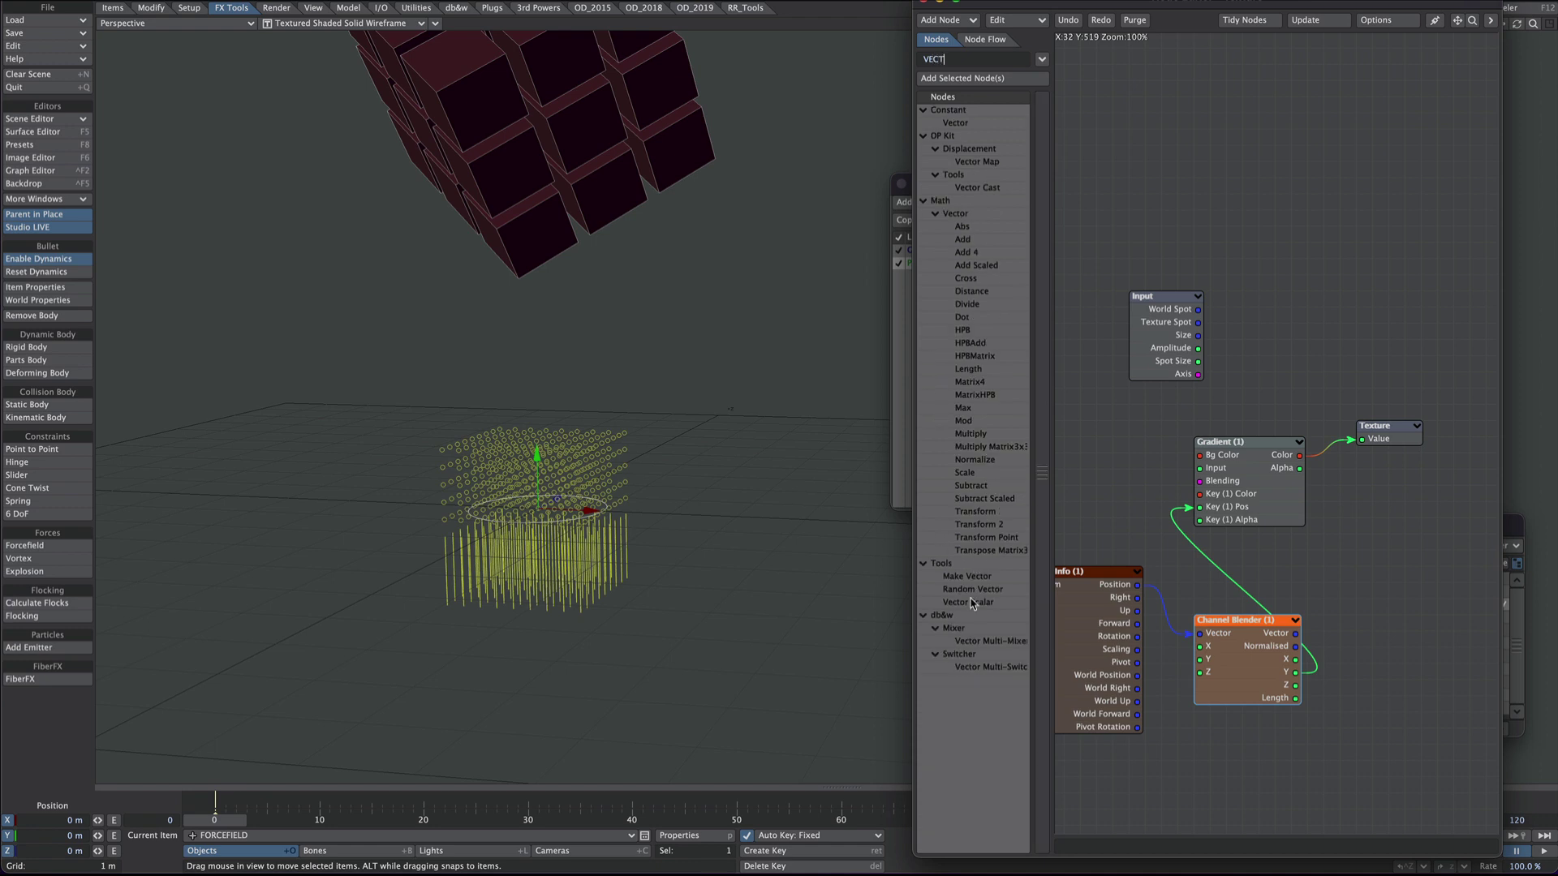
left_click_drag(973, 603, 1277, 335)
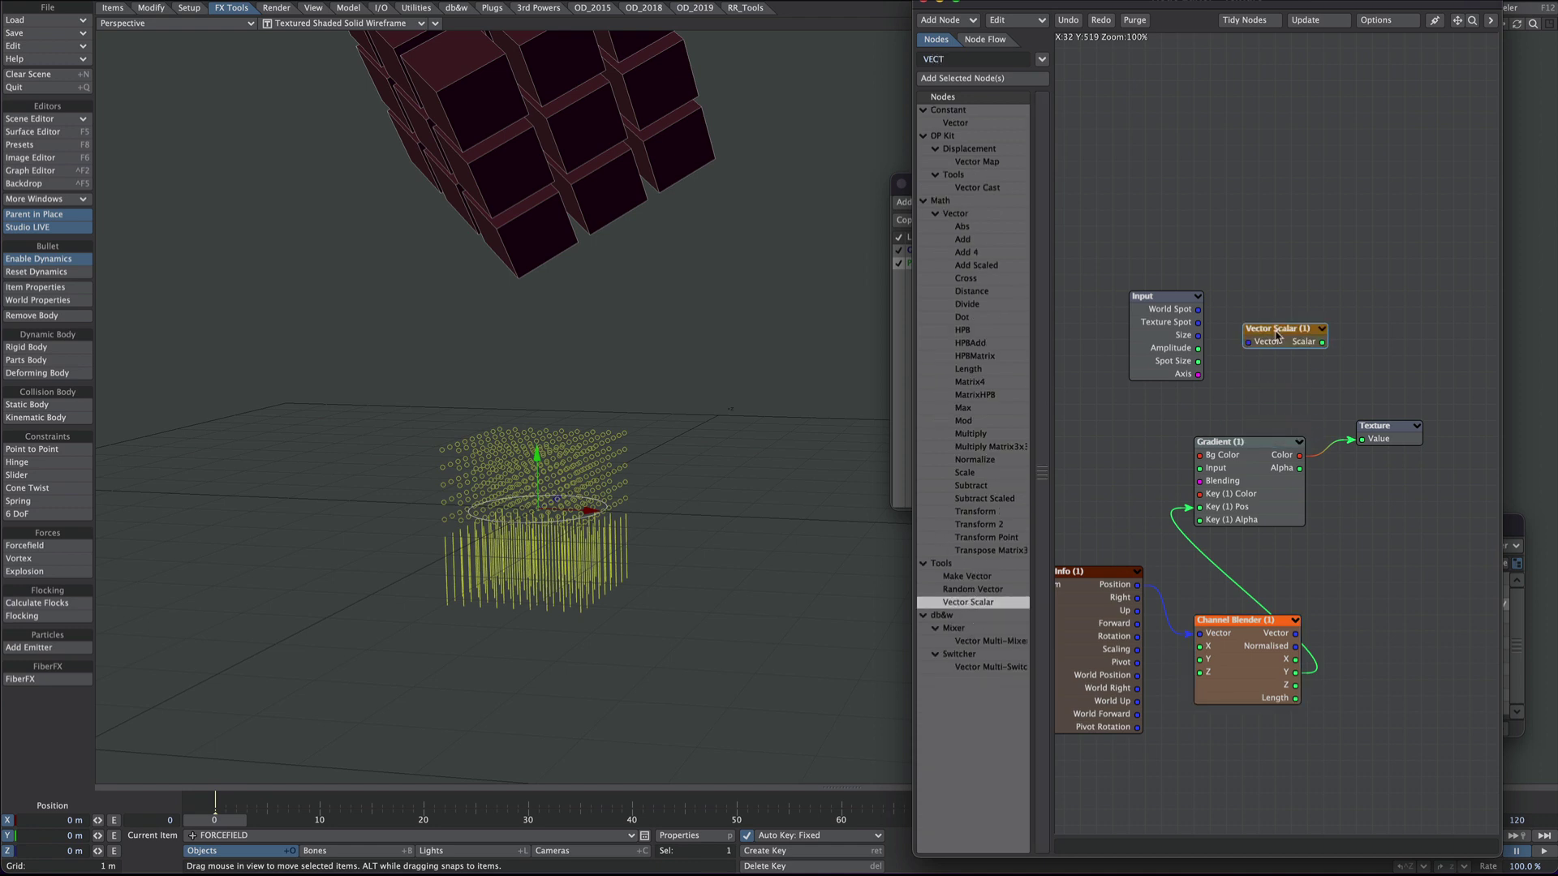
double_click(1277, 335)
left_click(1267, 108)
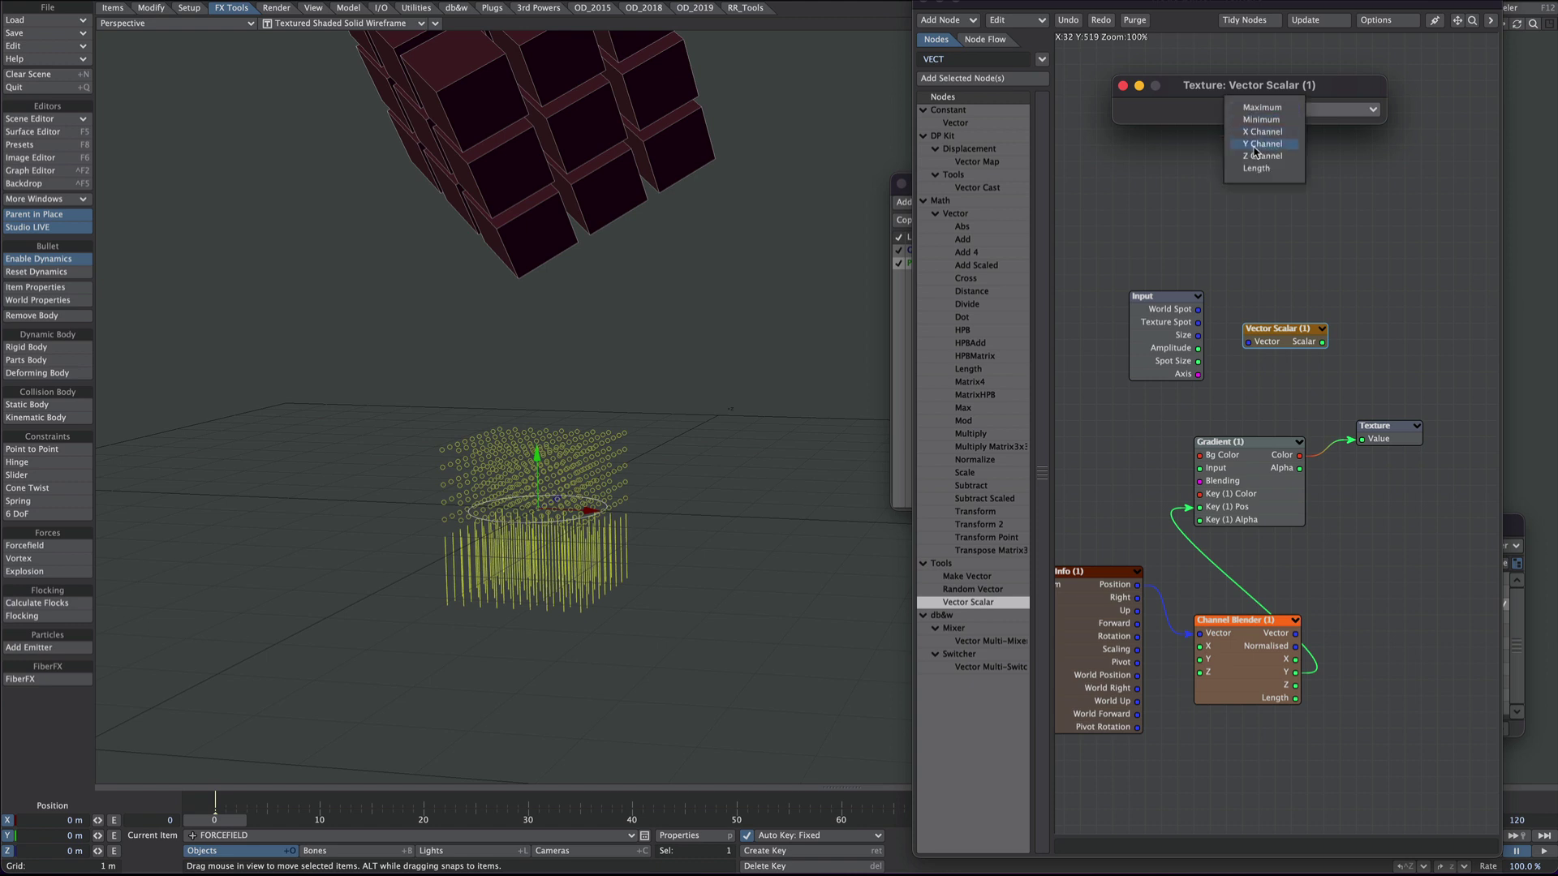
left_click(1262, 144)
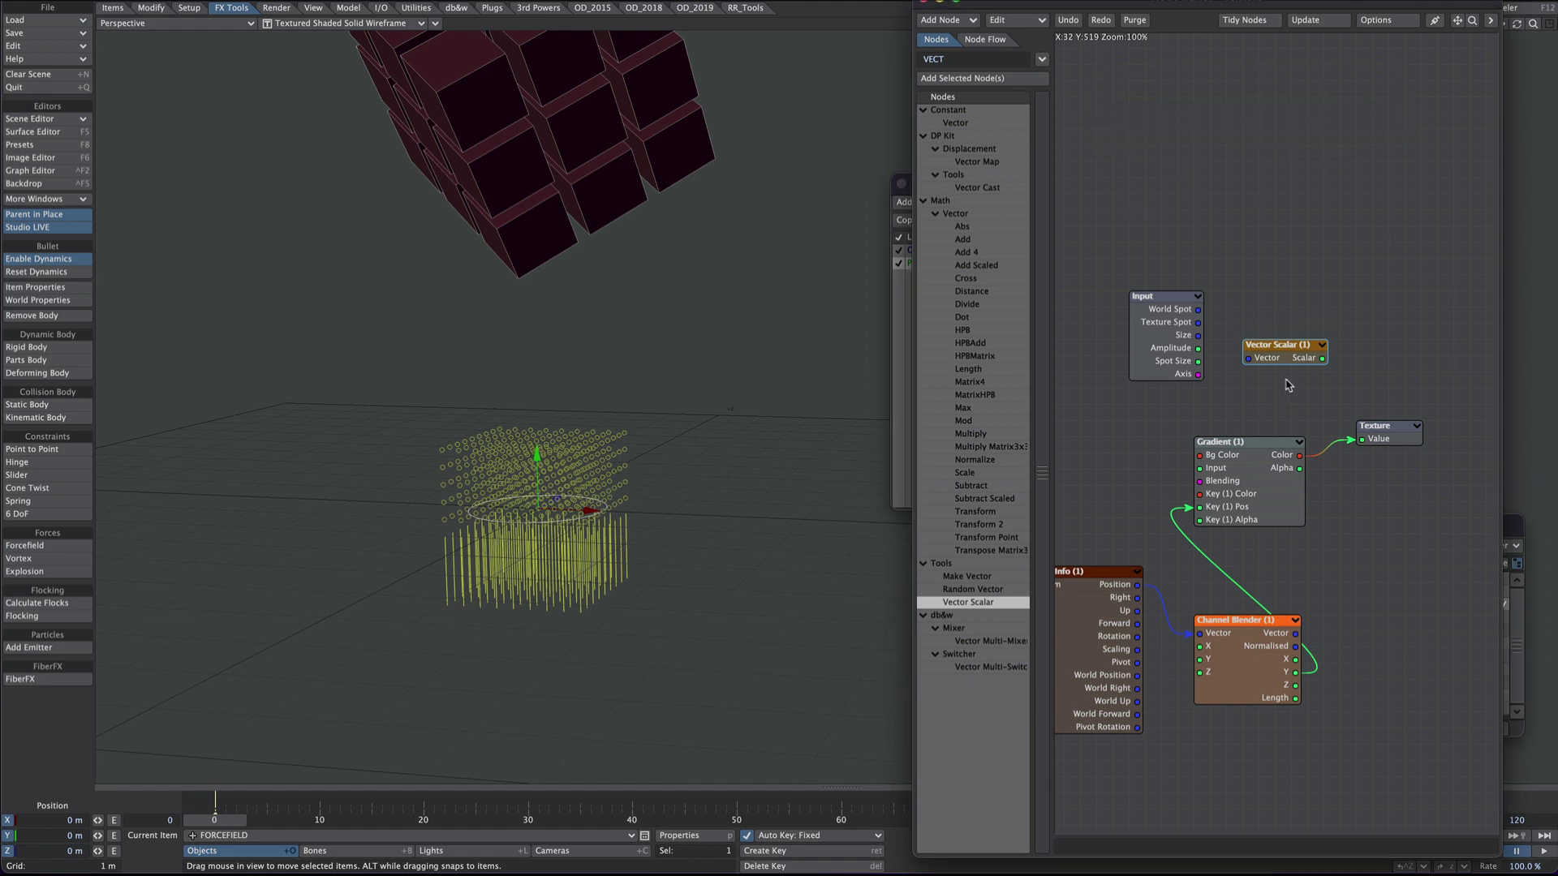
key("Delete")
Rearrange the nodes to tidy the network and set the Gradient's start to -100.0
left_click_drag(1389, 434, 1424, 427)
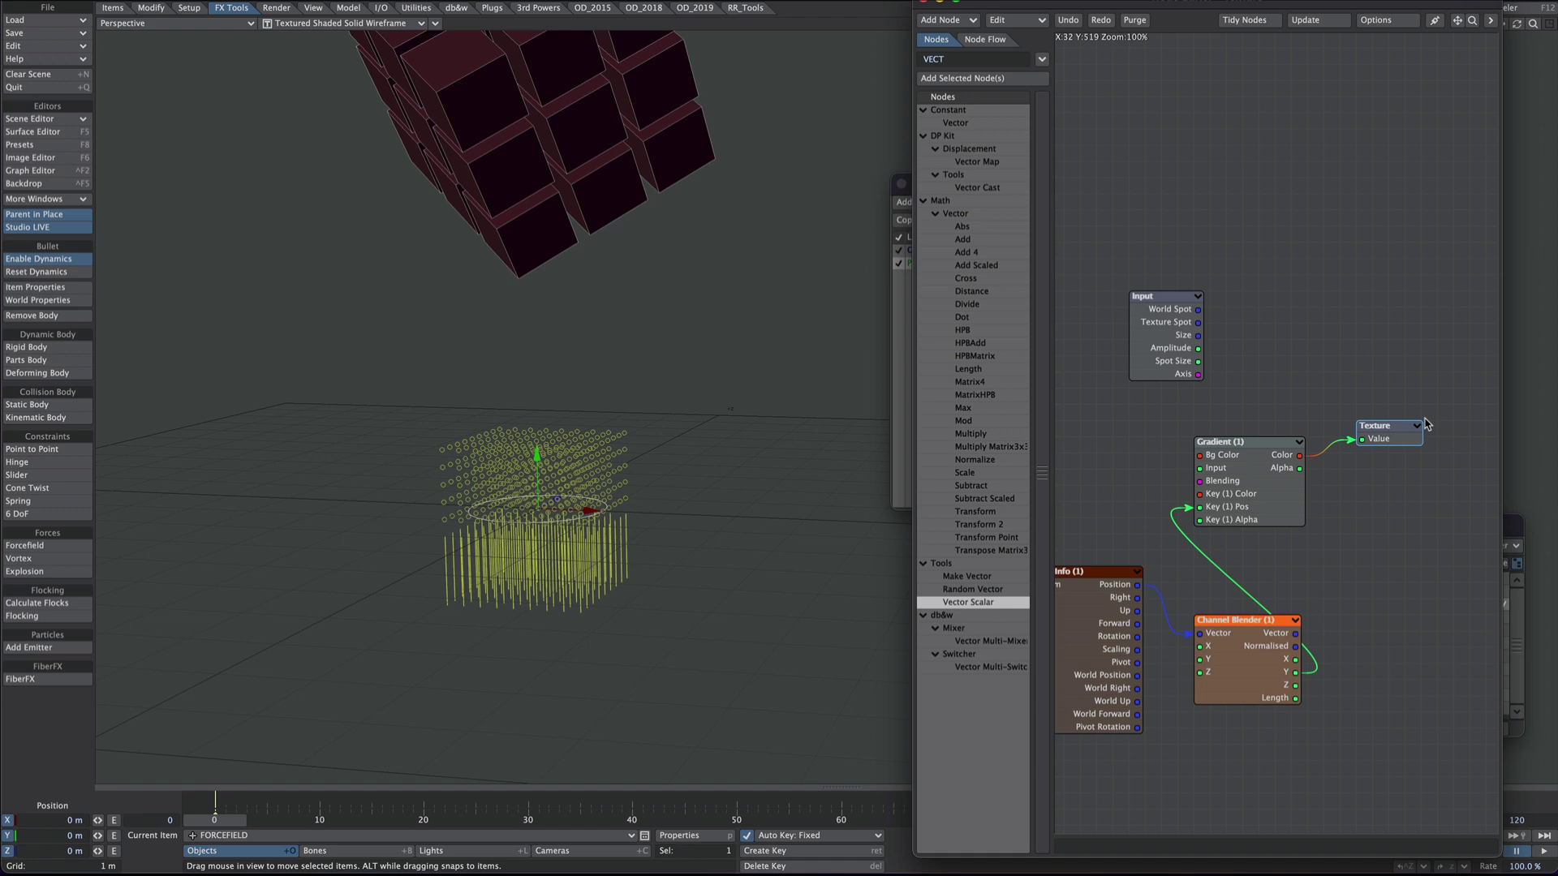
left_click_drag(1424, 427, 1437, 418)
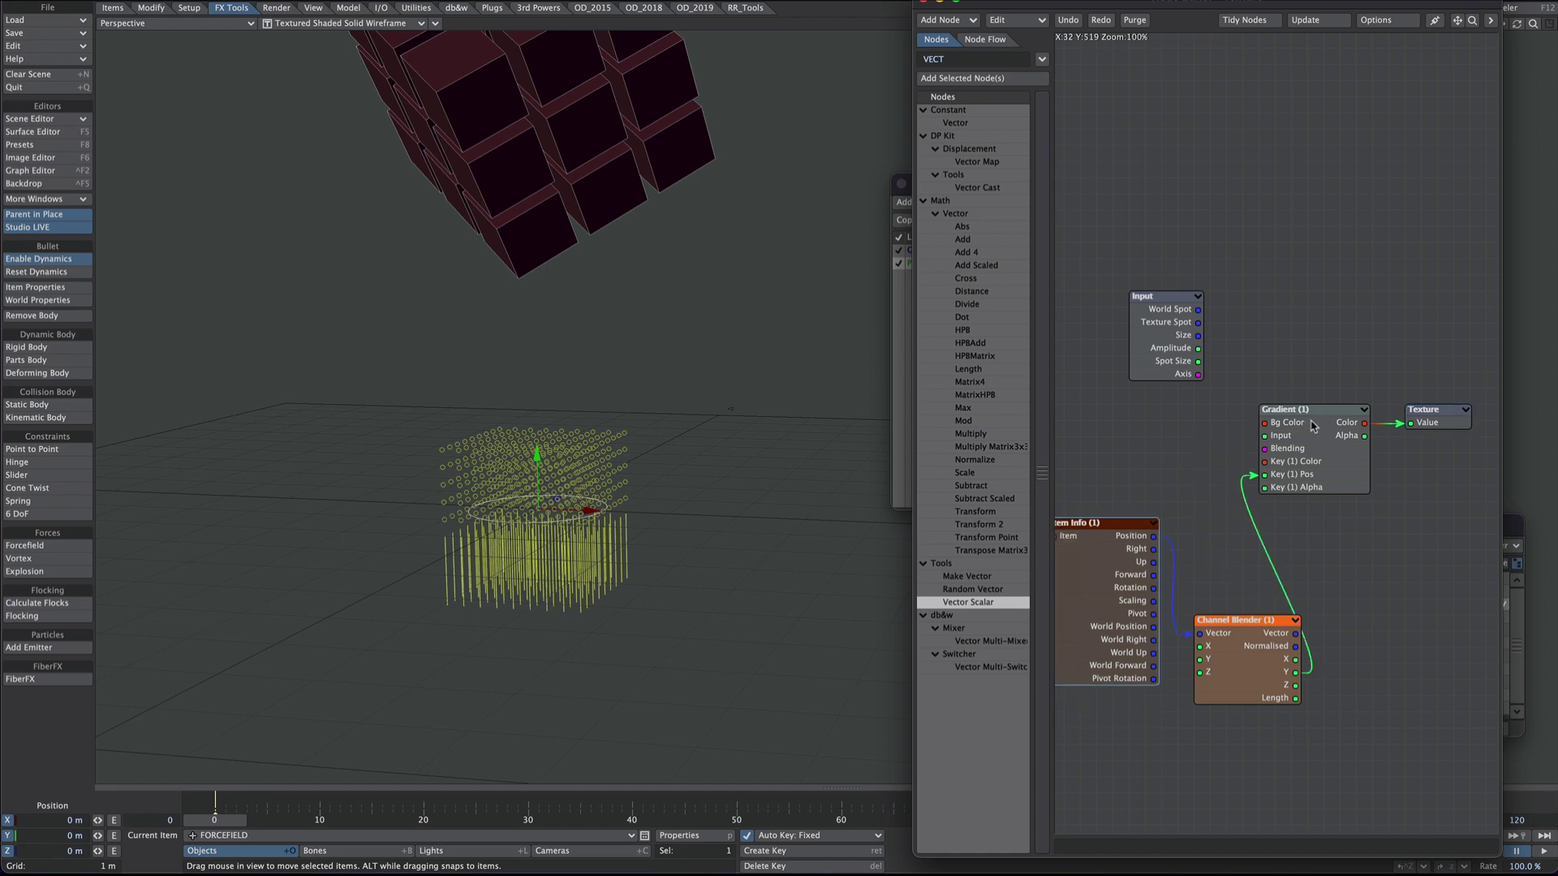
double_click(1312, 422)
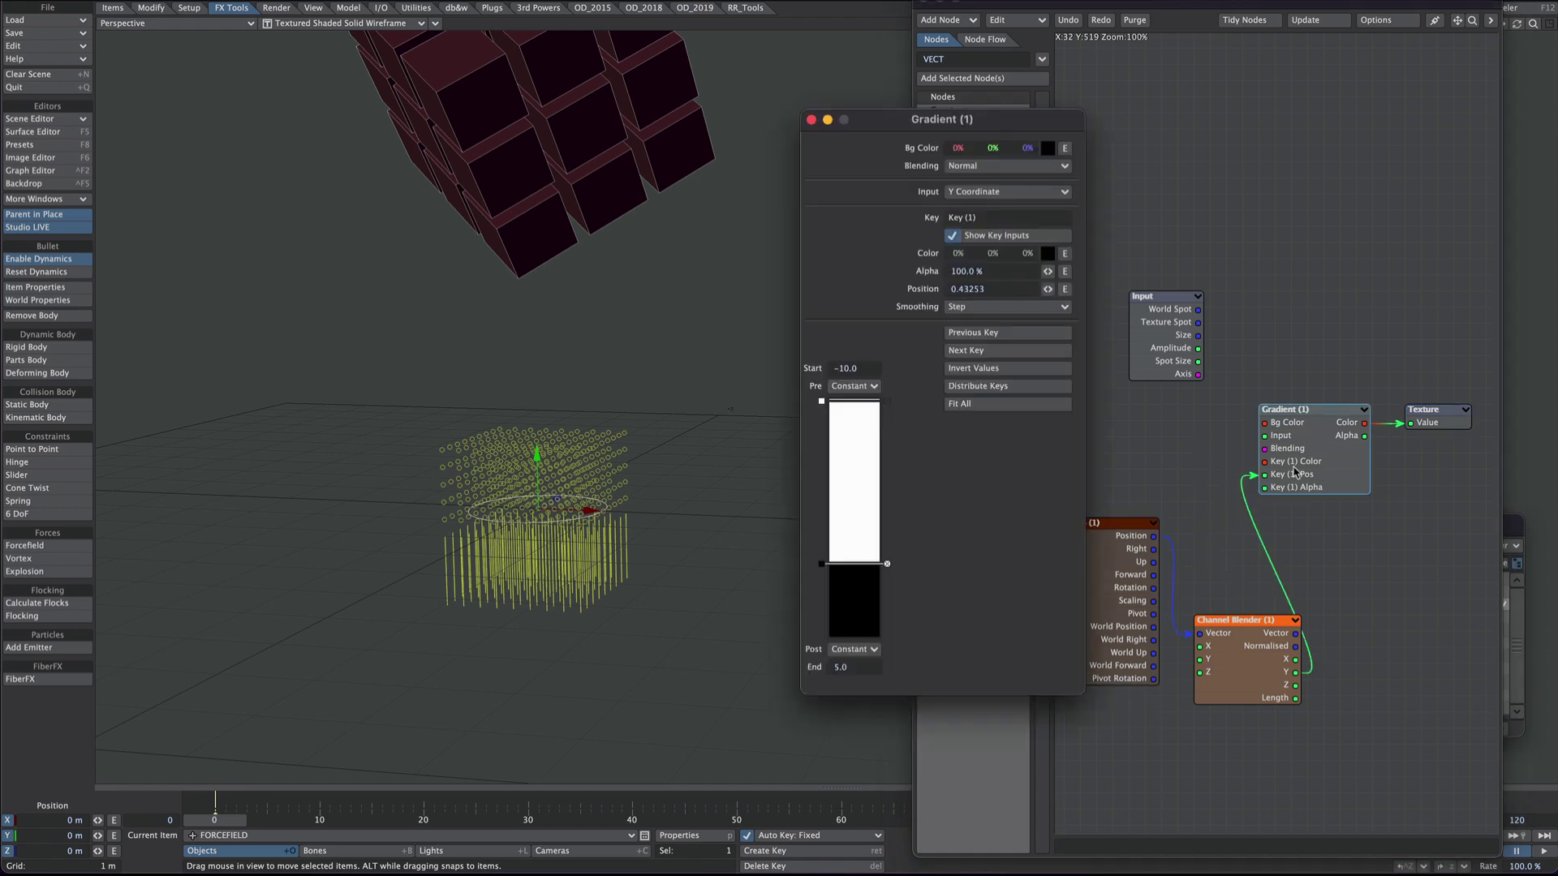
left_click_drag(859, 369, 809, 372)
type("-100")
key("Return")
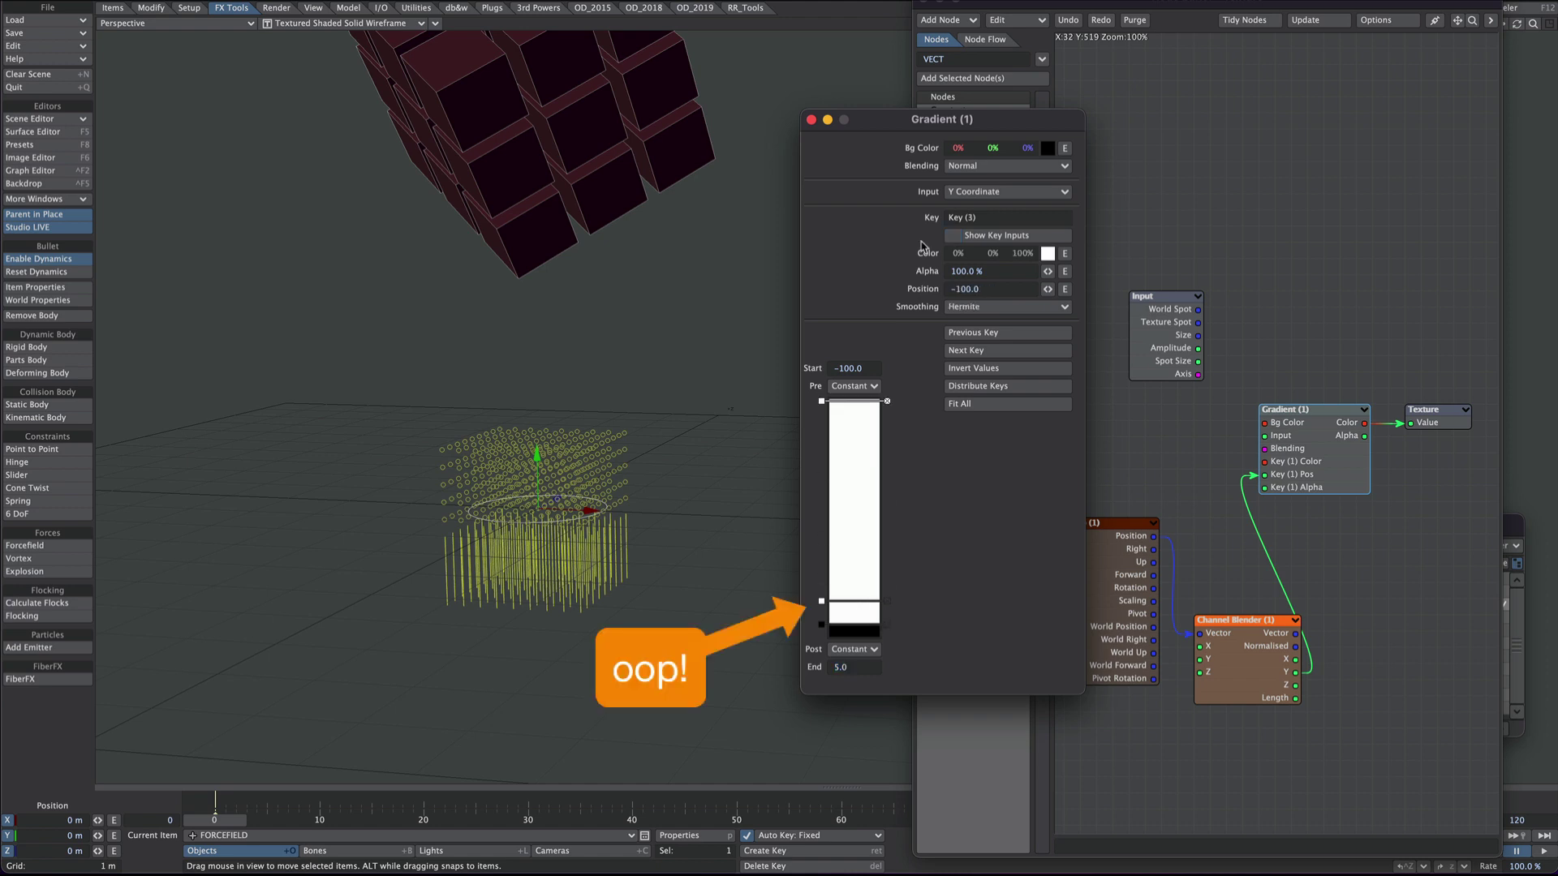
left_click(811, 120)
Raise the TRIGGER item to about 3.35 m in Y, close the texture editing windows, and disable Bullet dynamics
left_click(560, 518)
left_click_drag(537, 454, 531, 224)
left_click(923, 2)
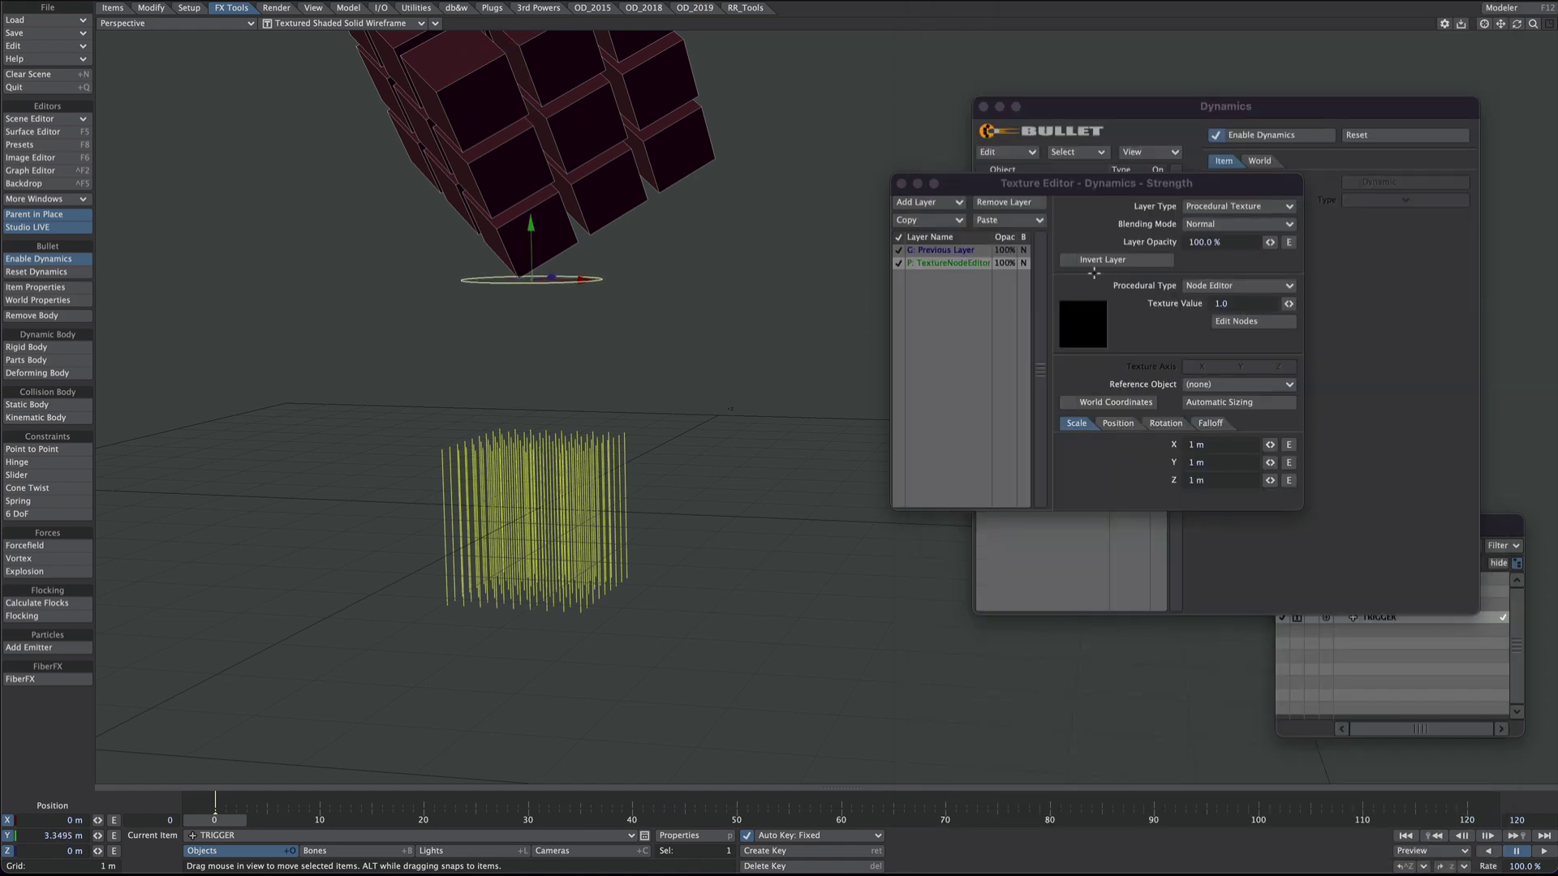
left_click(901, 184)
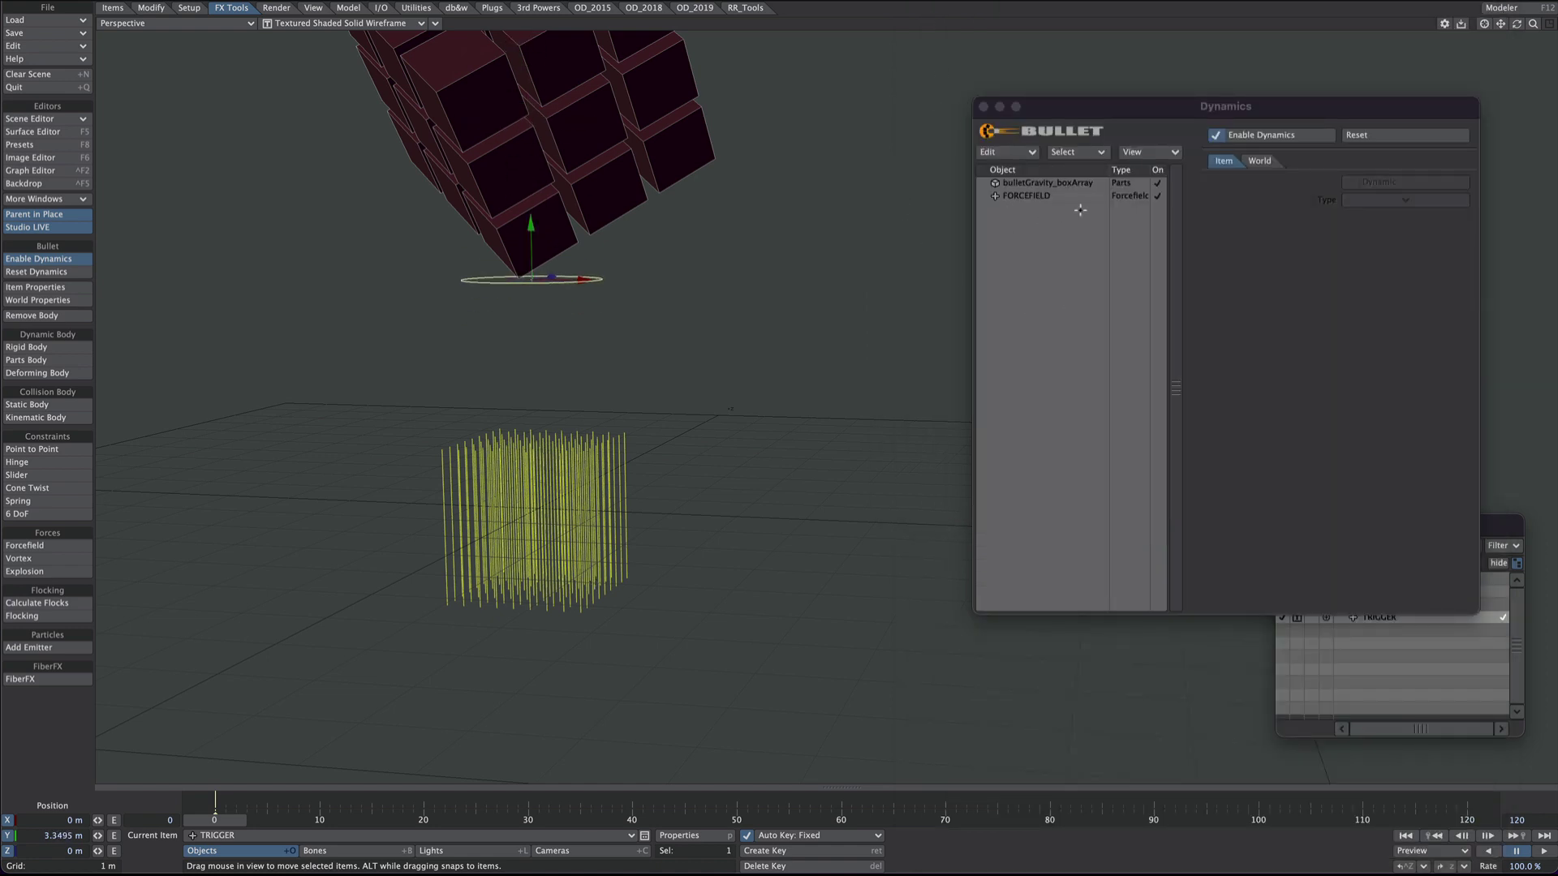
left_click(1260, 134)
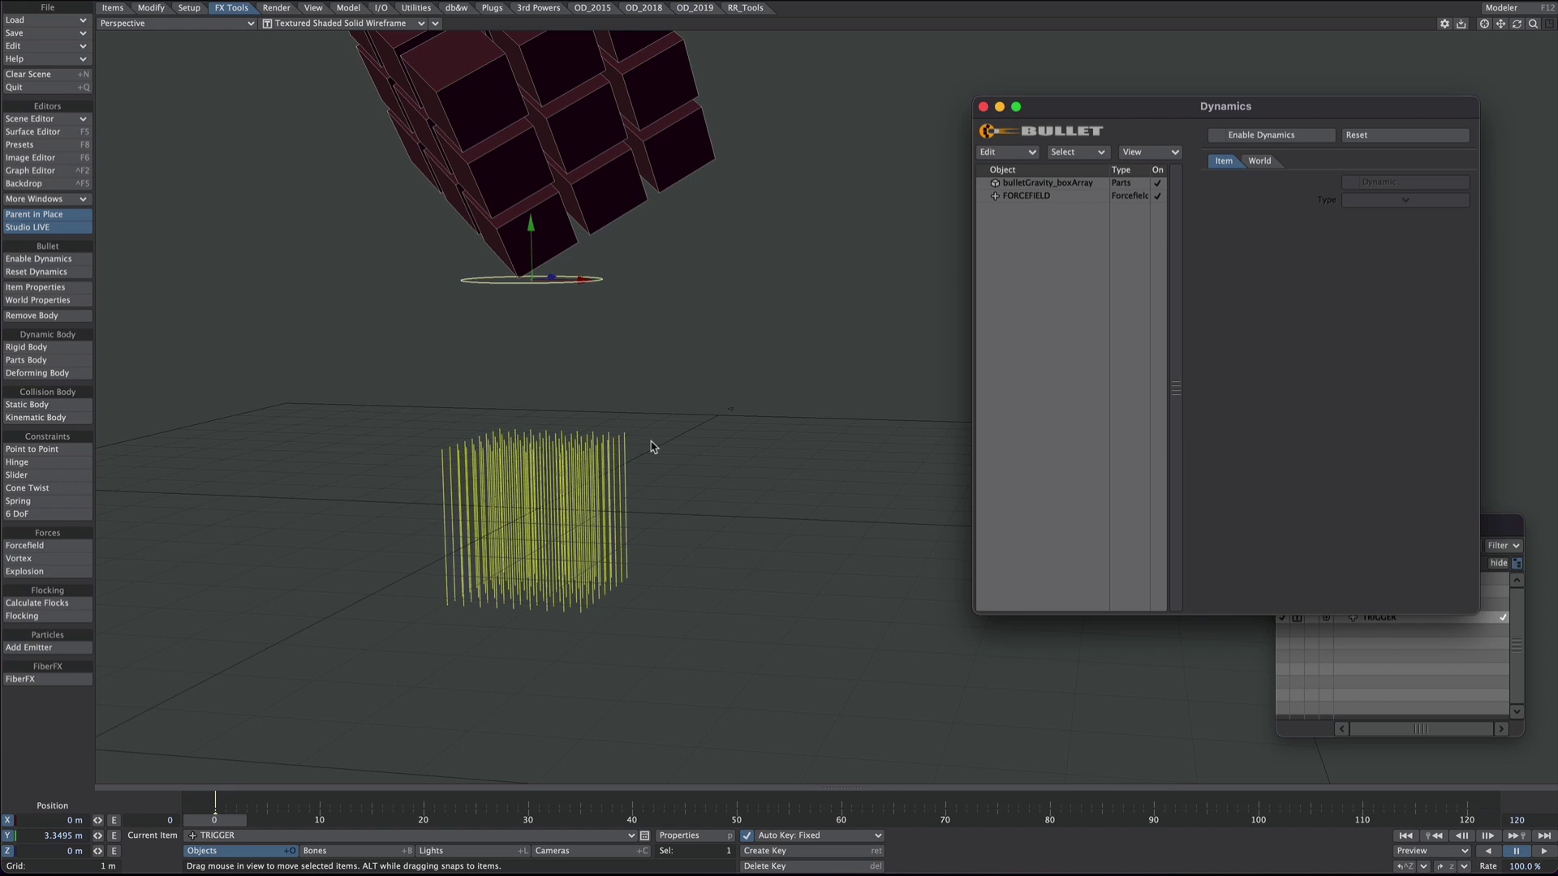
Using the Back view, place TRIGGER just beneath the box array at about 3.28 m in Y
key("1")
left_click_drag(785, 315, 347, 591, "alt")
left_click_drag(553, 300, 565, 354)
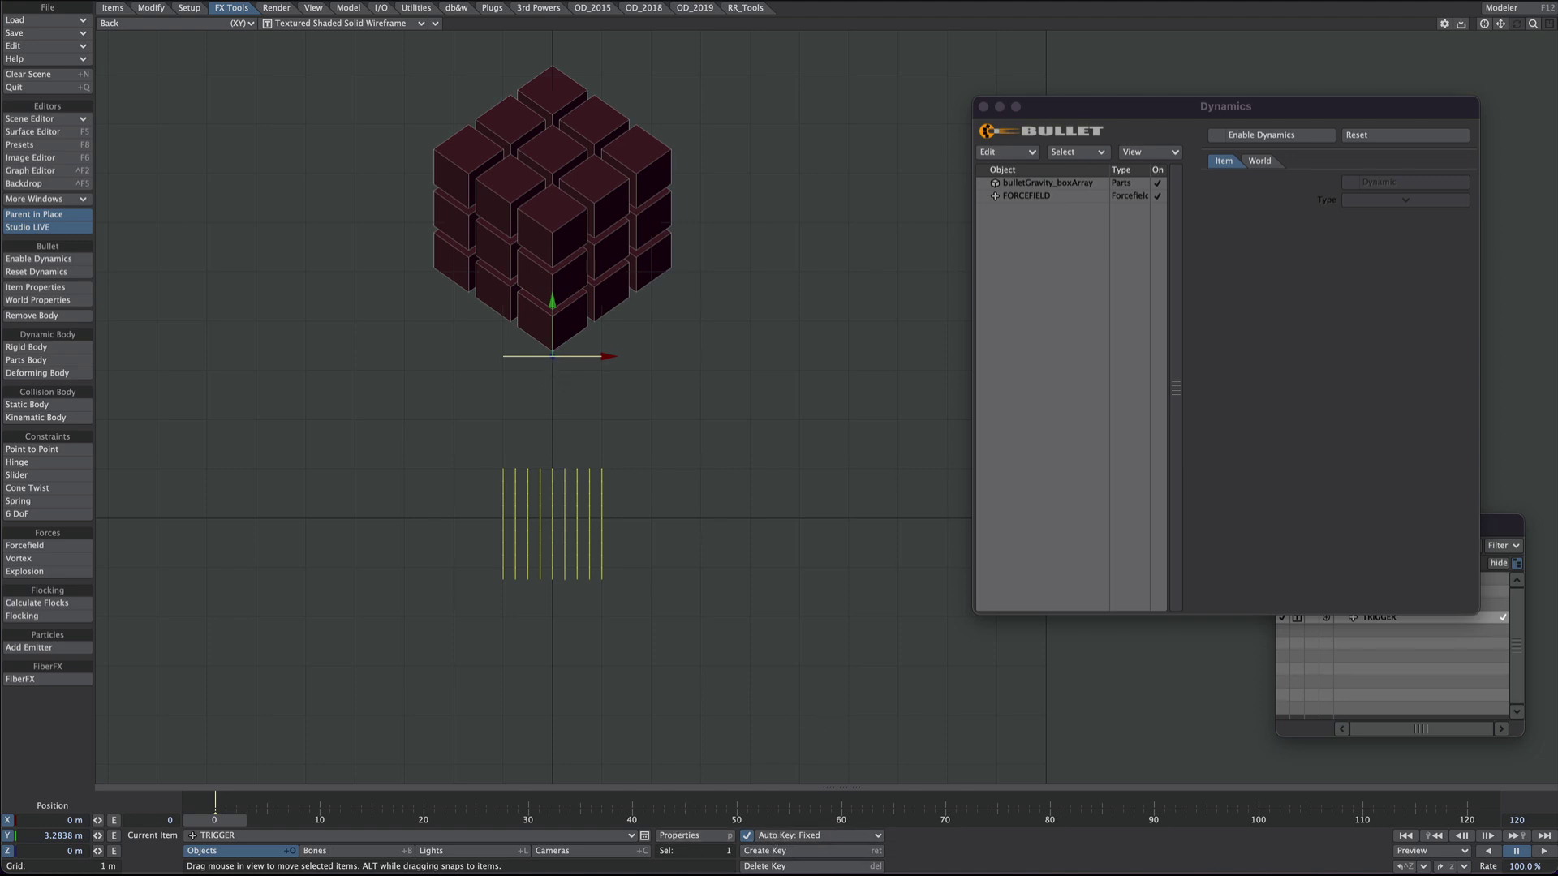
Set Auto Key to Modified and keyframe TRIGGER at frame 50, raised above the box array to about 9.73 m in Y
left_click(783, 835)
left_click(789, 796)
left_click_drag(657, 445, 662, 572, "alt")
left_click_drag(560, 432, 557, 110)
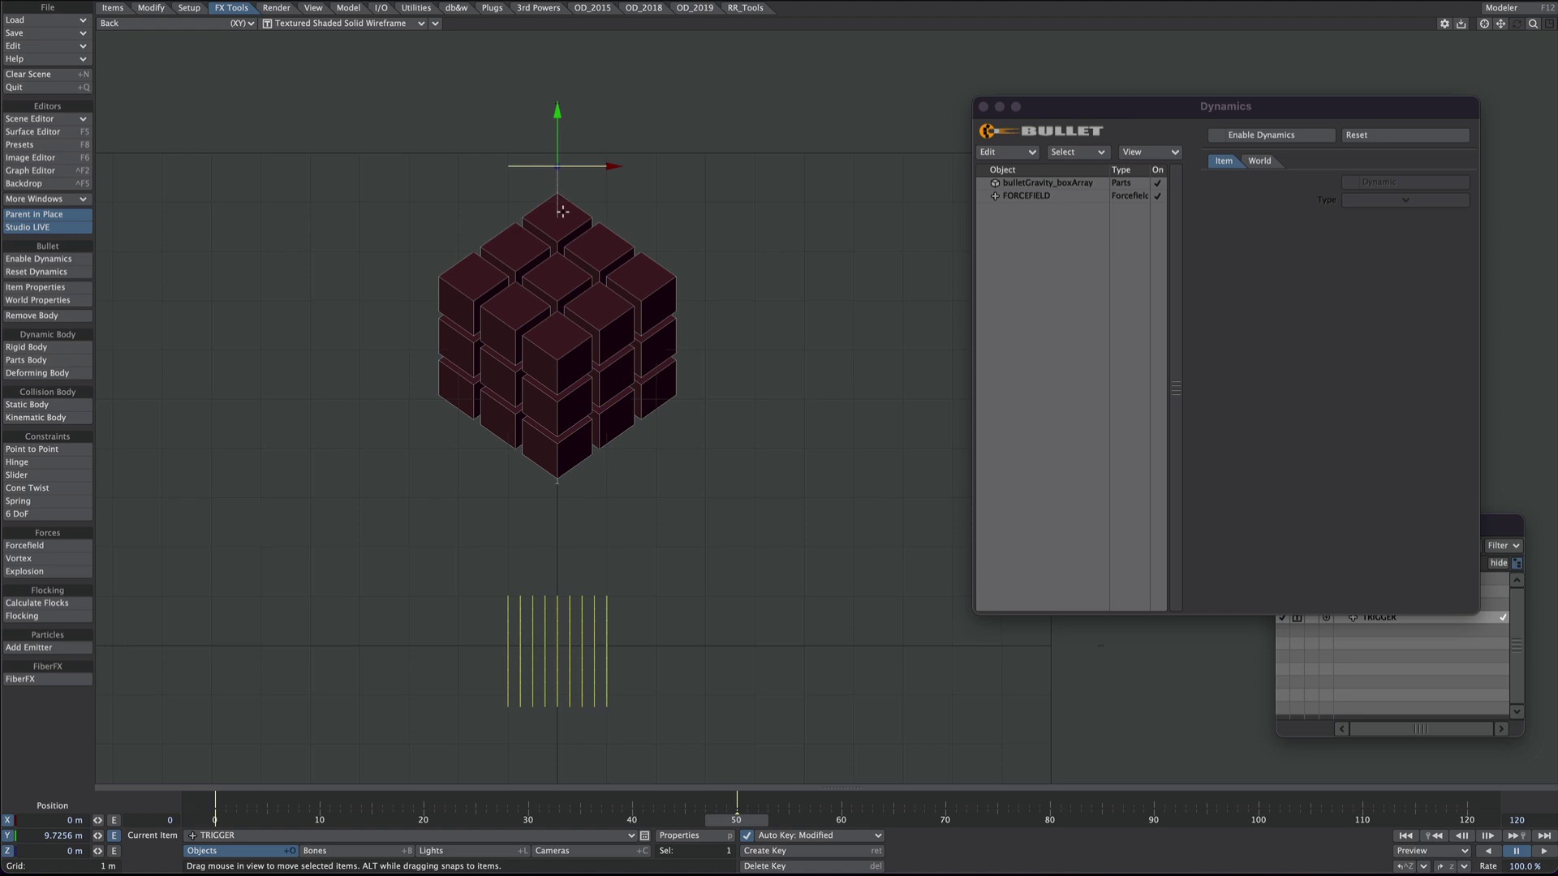
scroll(688, 436, "up", 2)
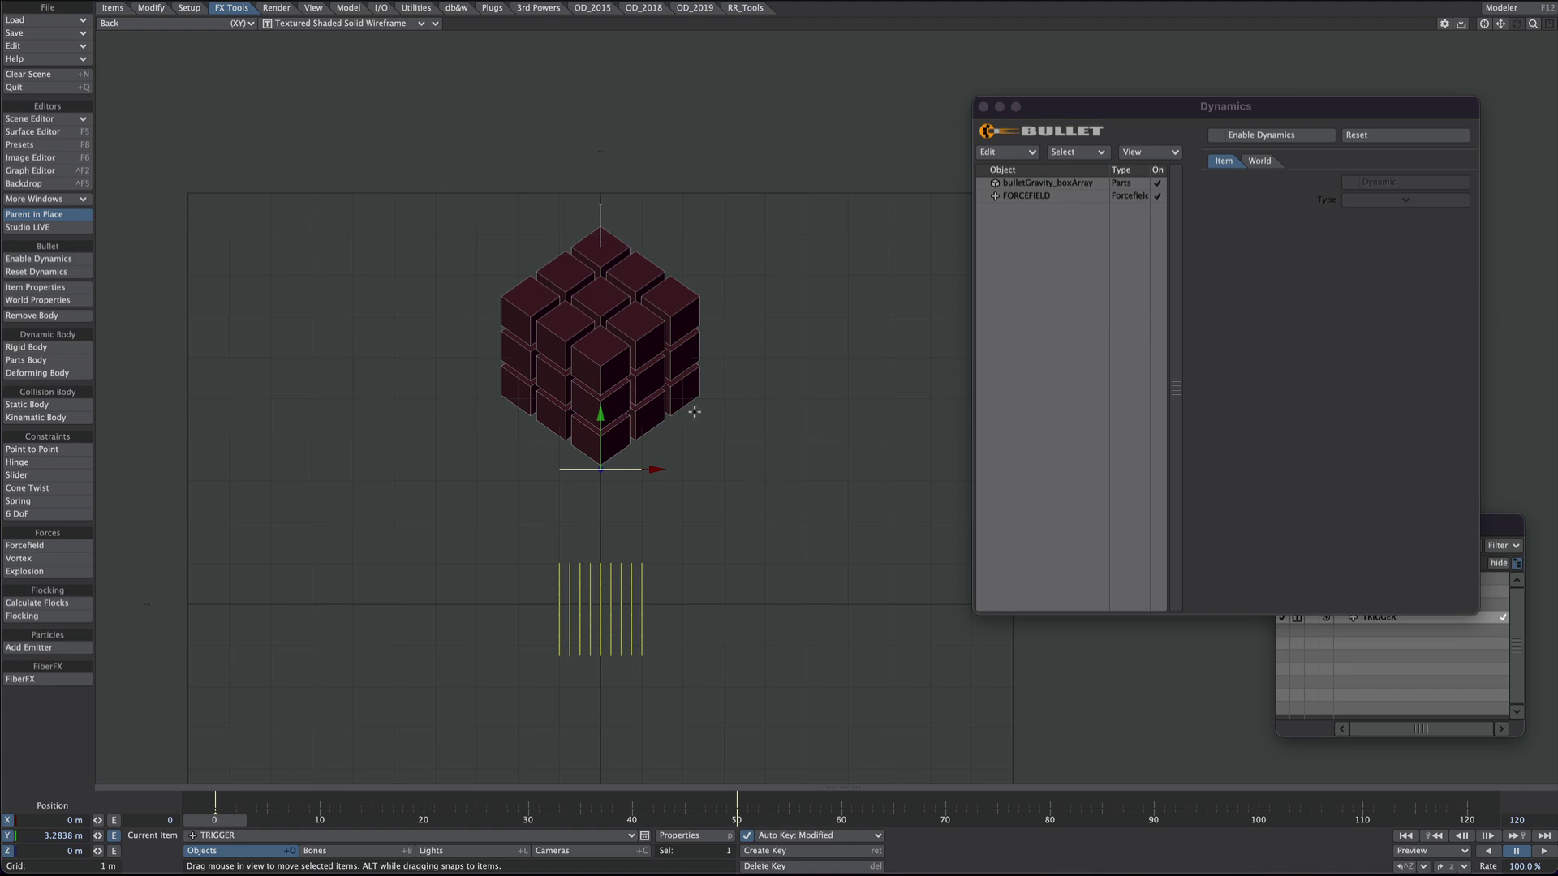
Enable dynamics, play the simulation in the Perspective view, and return to frame 0
key("4")
left_click_drag(703, 423, 795, 361, "alt")
left_click(1250, 136)
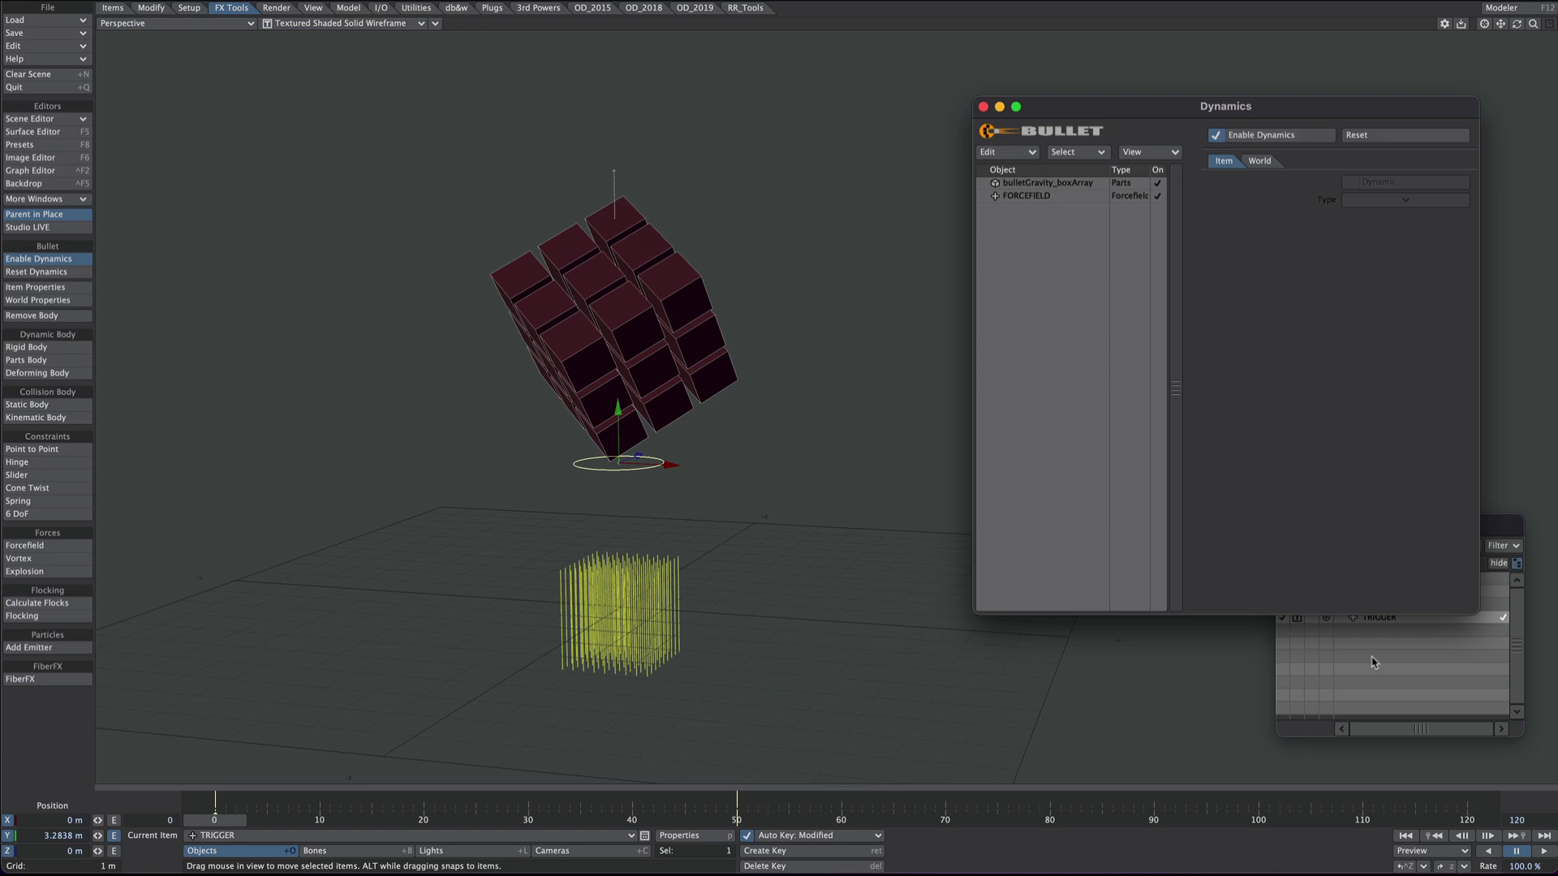
left_click(1544, 852)
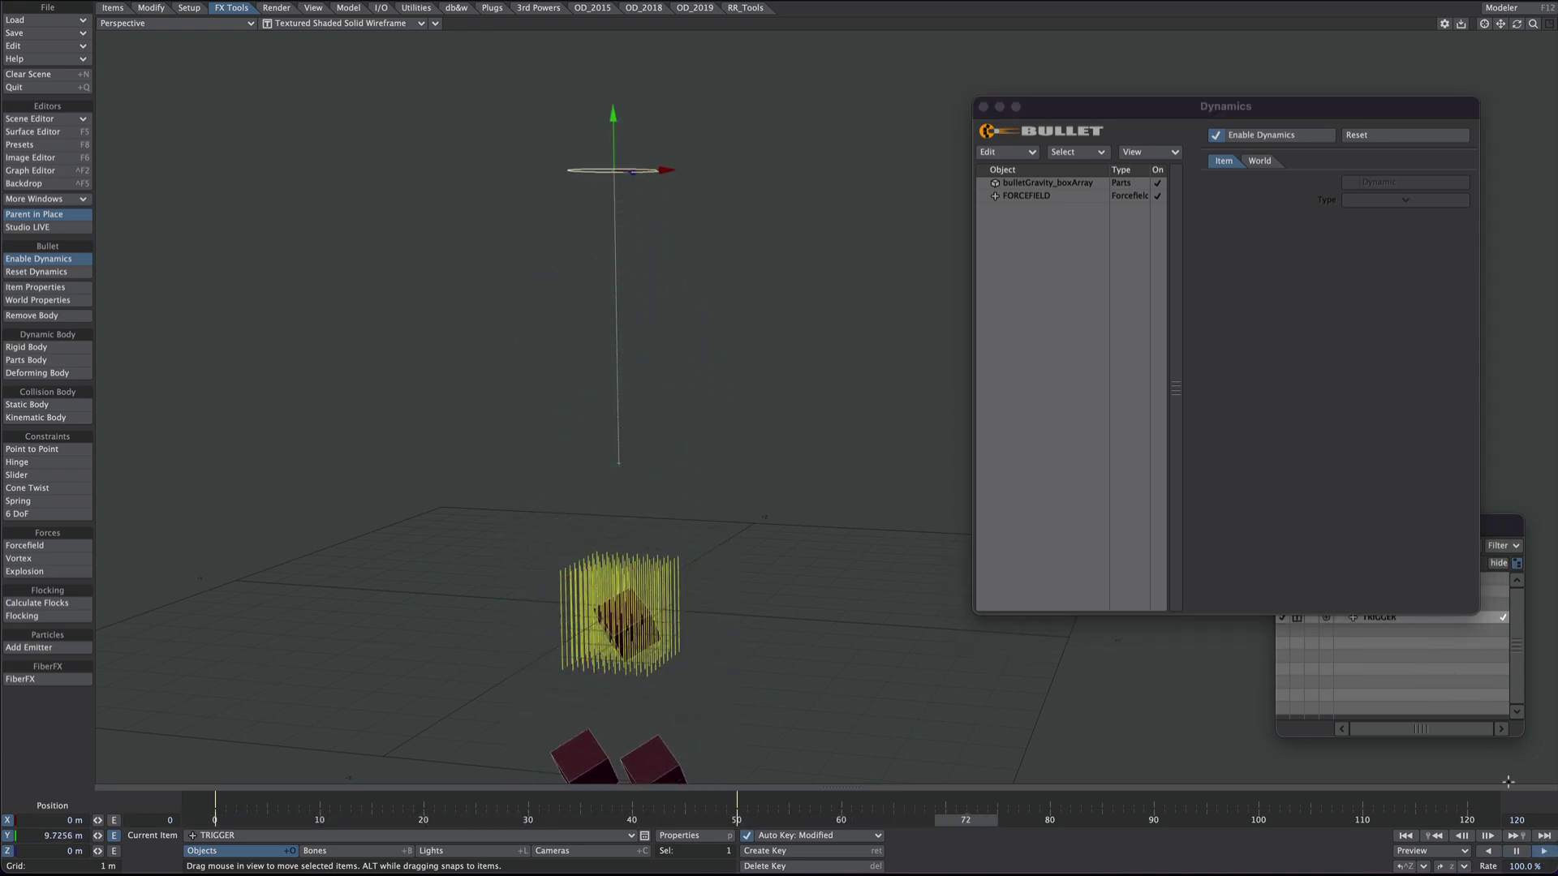
left_click(1515, 851)
left_click_drag(857, 821, 215, 821)
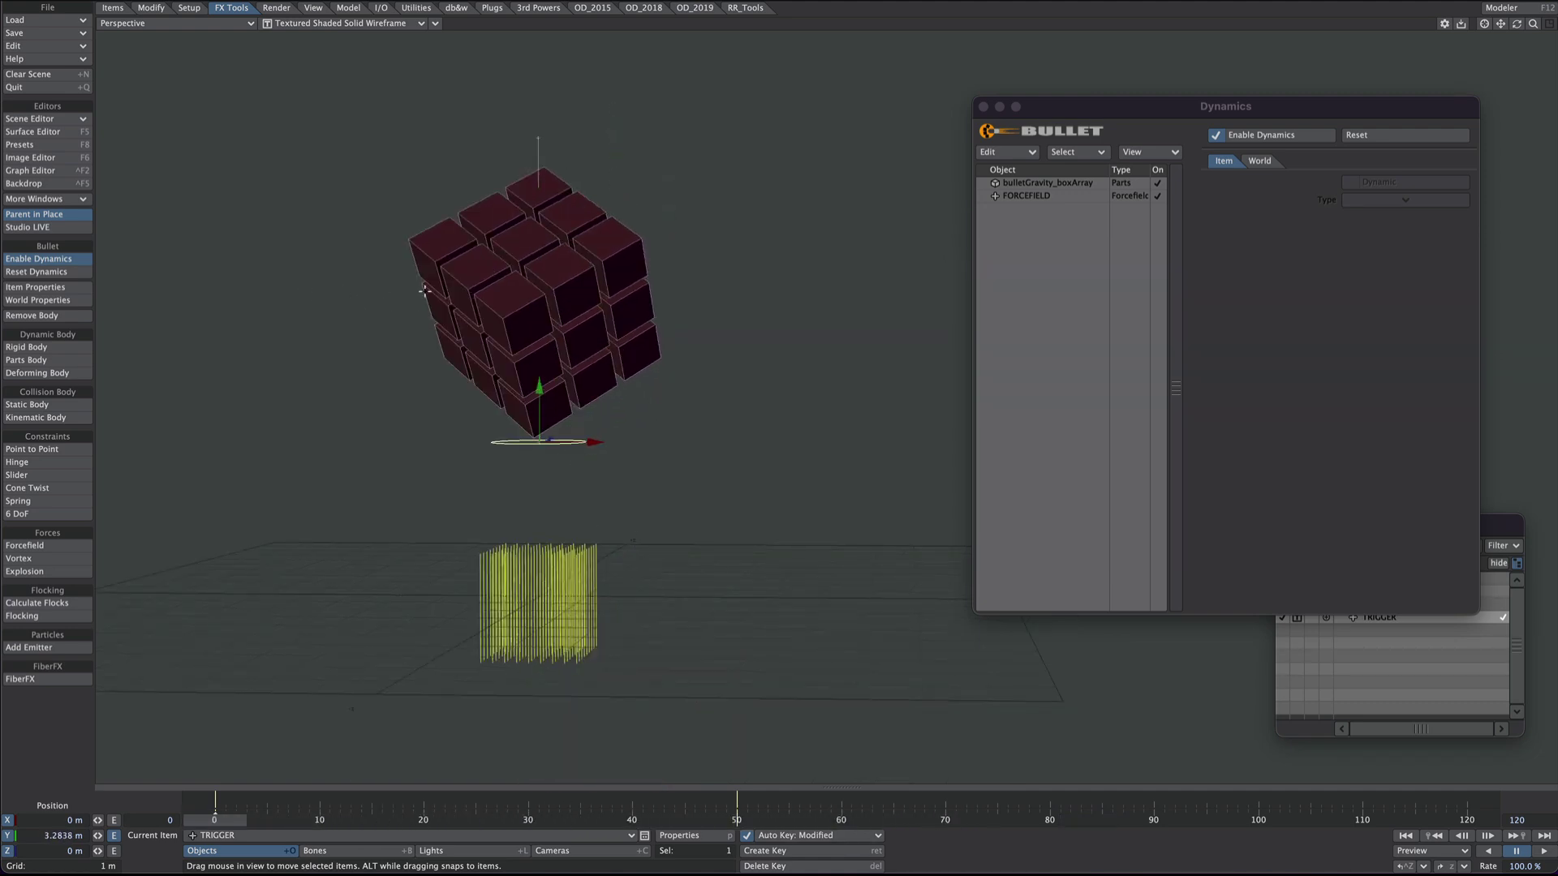
Review the Gradient node's Y Coordinate input and keys in FORCEFIELD's strength texture network
left_click(1031, 195)
left_click(1462, 256)
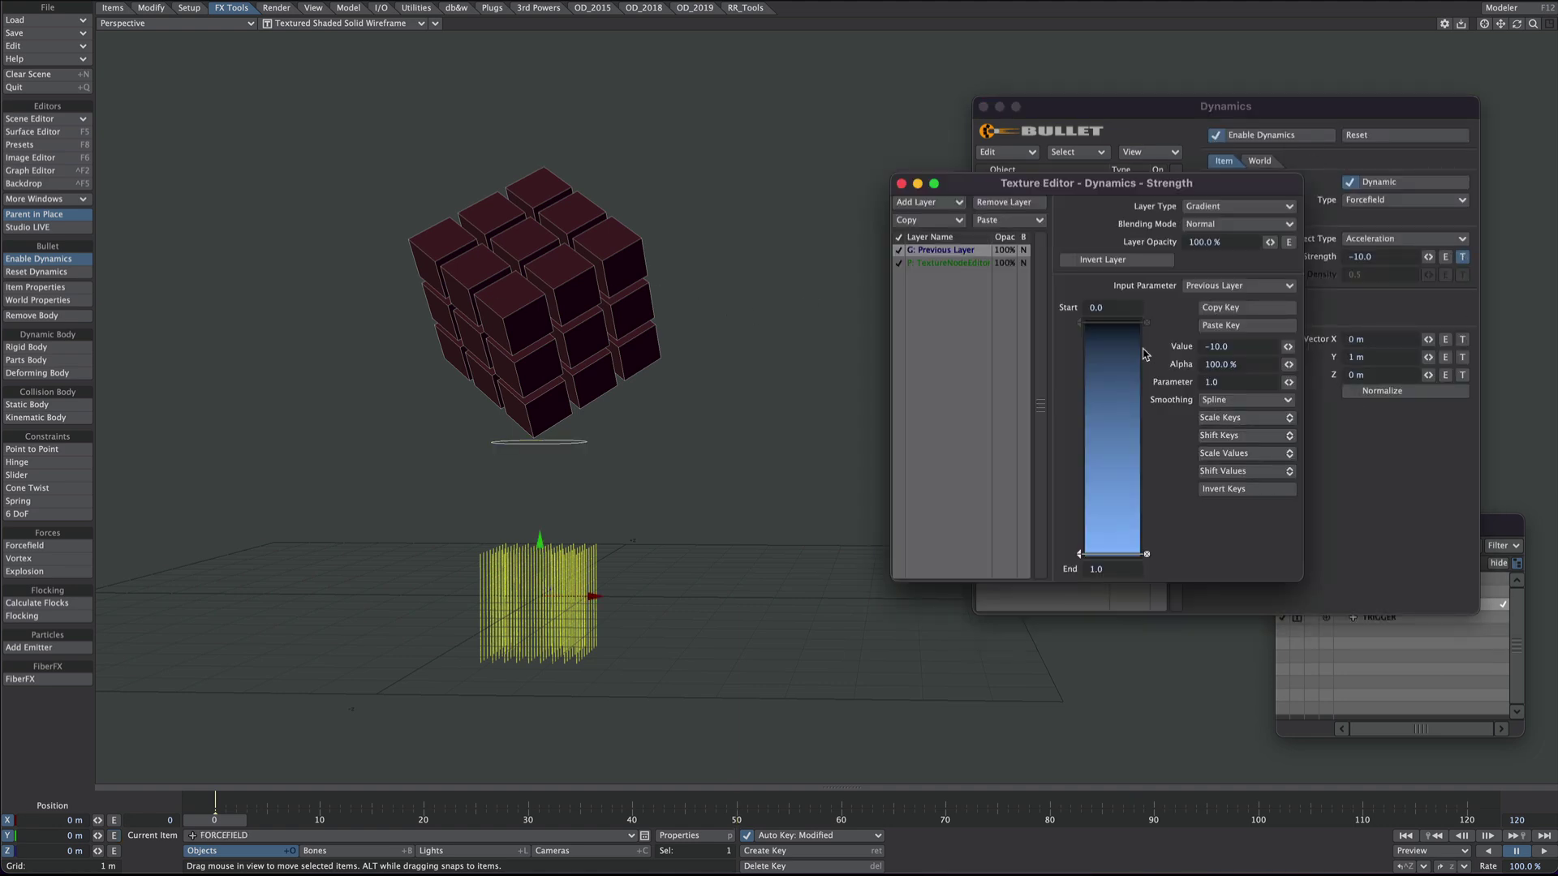
left_click(926, 260)
left_click(1234, 324)
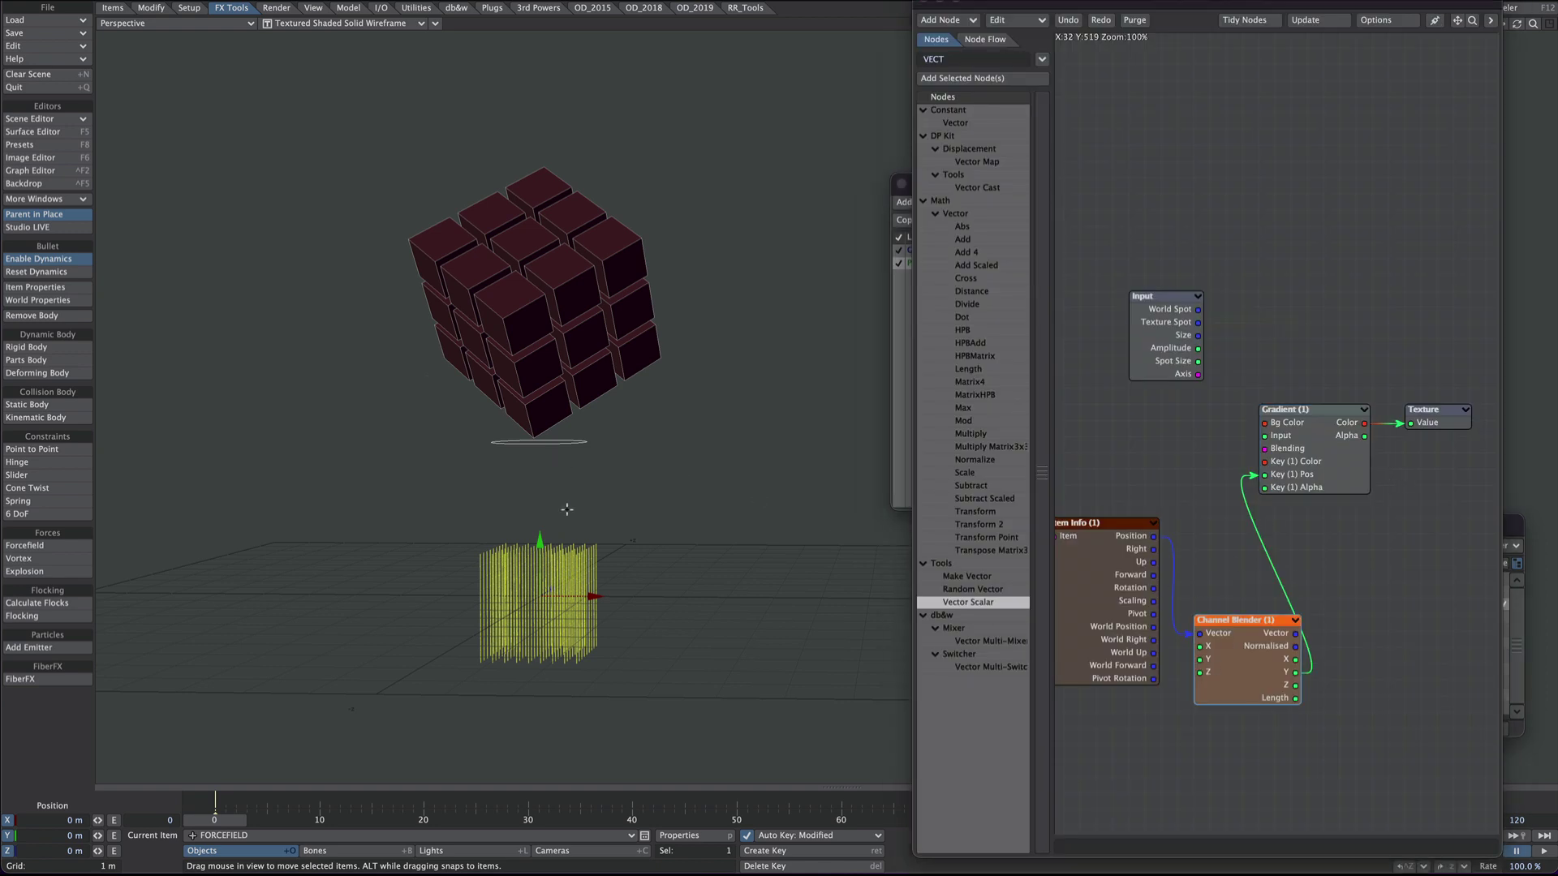
double_click(1302, 436)
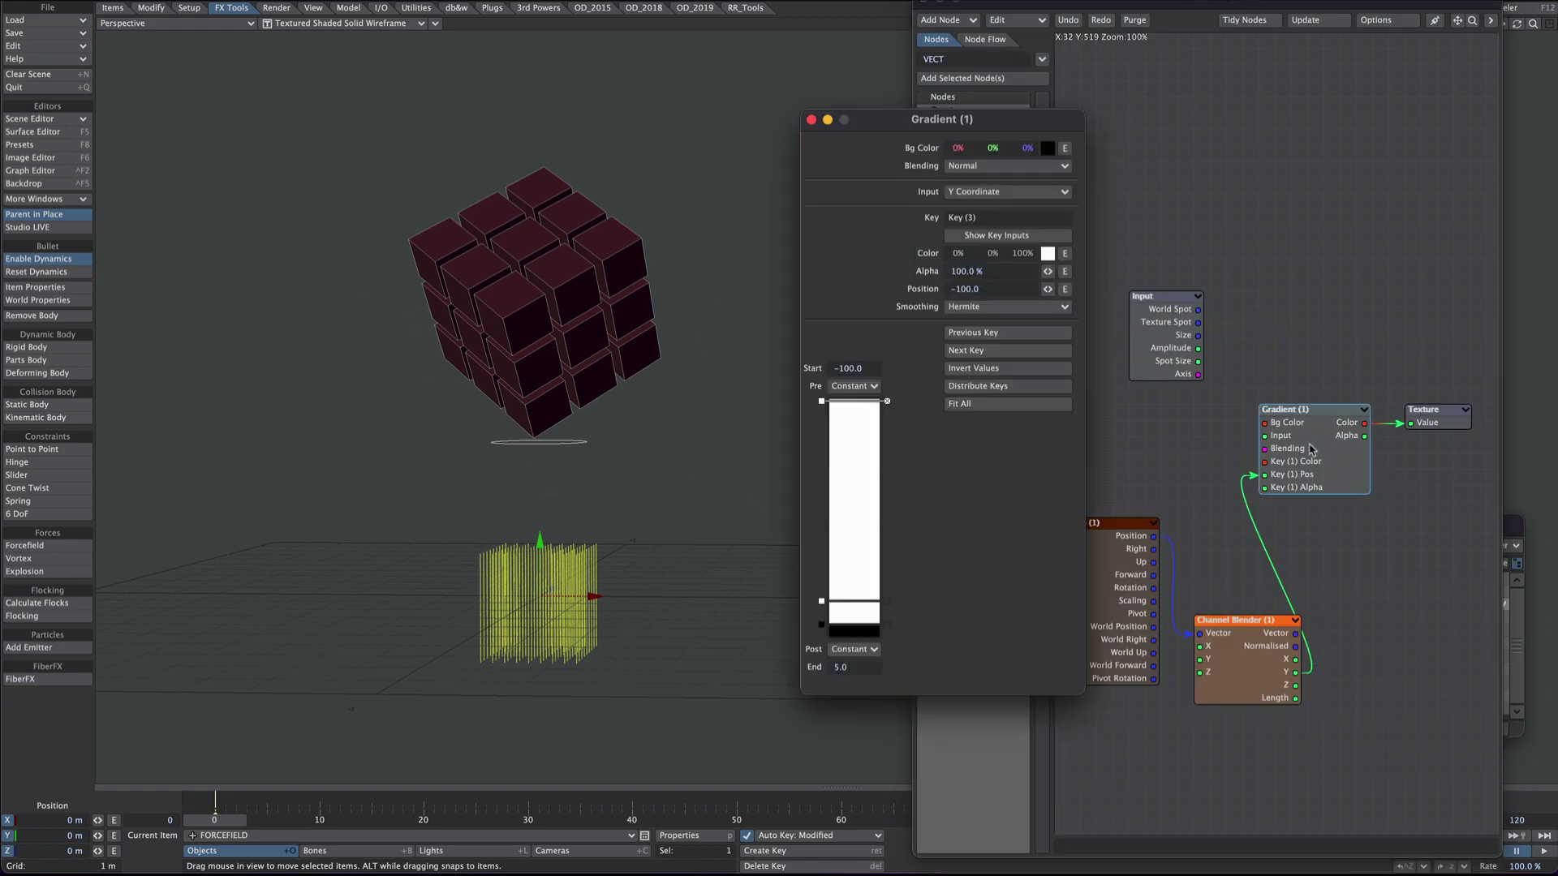
left_click(971, 193)
left_click(971, 189)
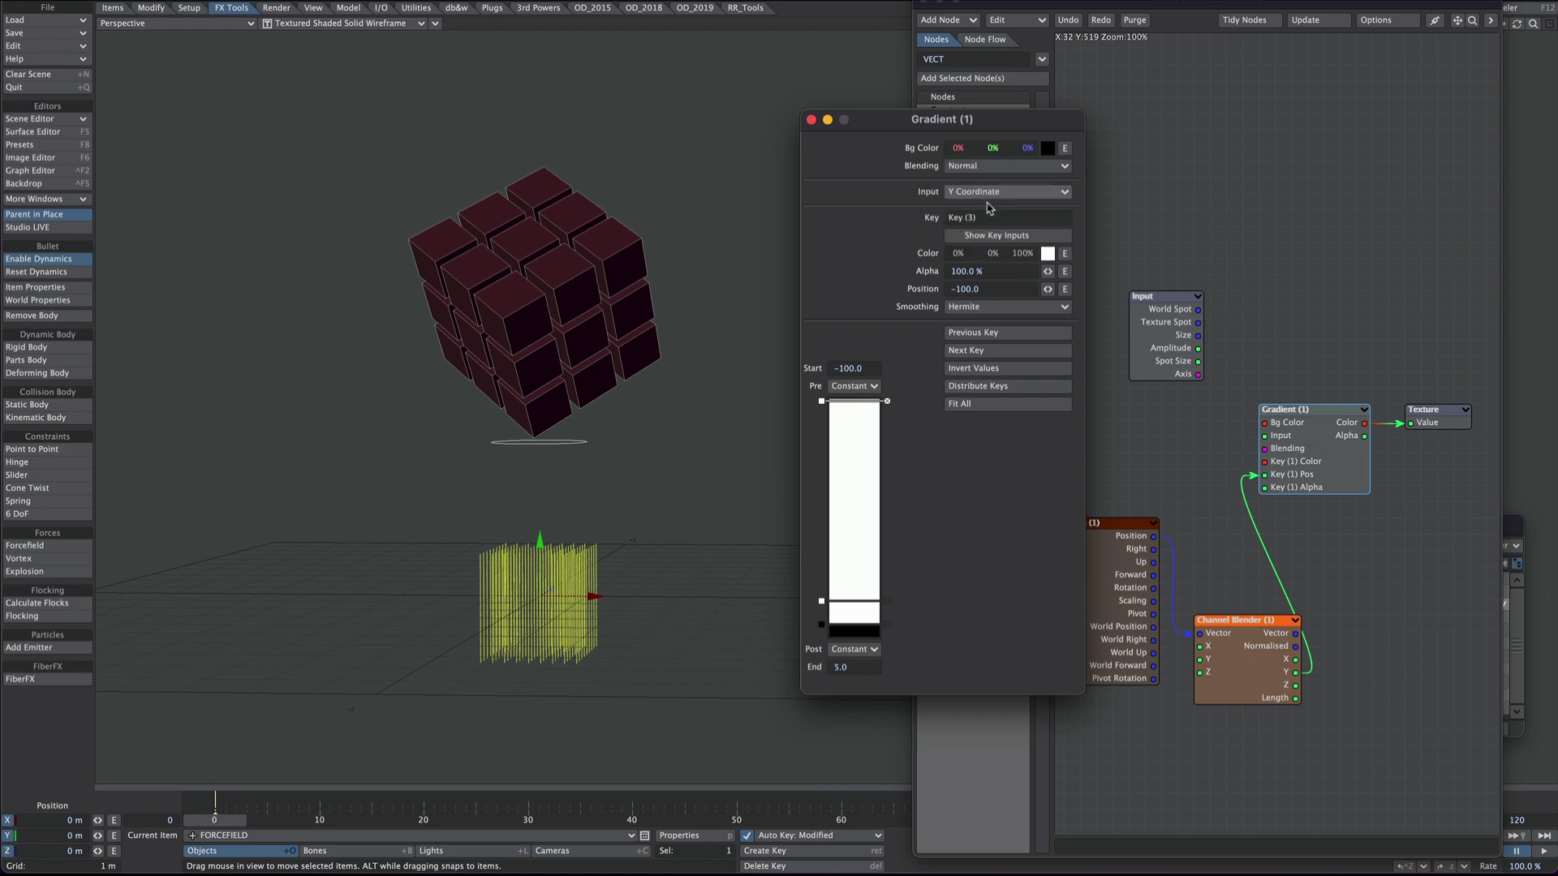
left_click(811, 120)
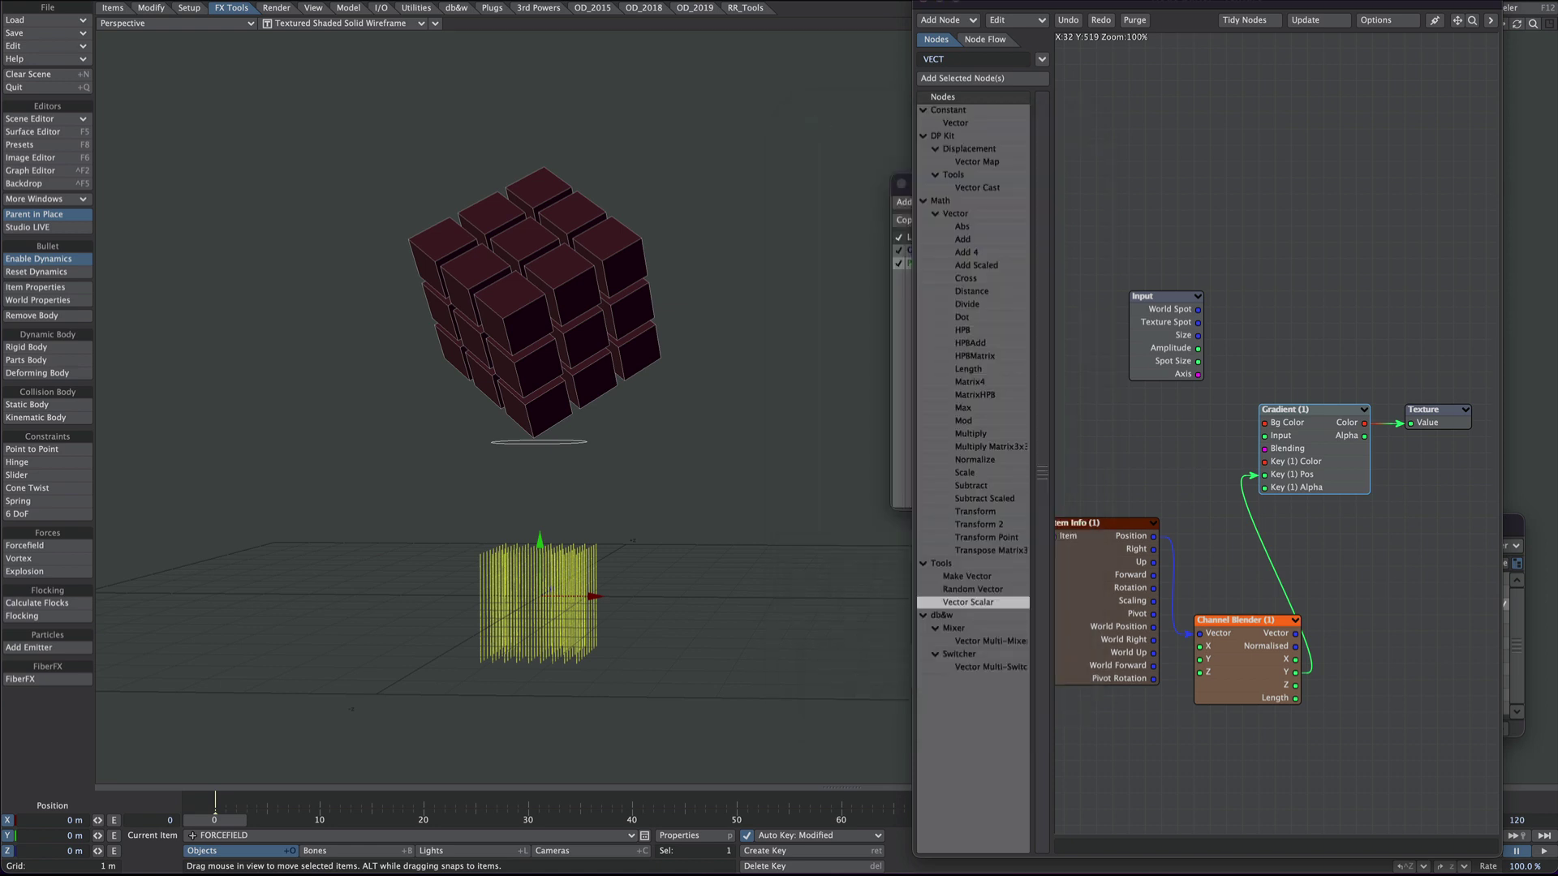
left_click(925, 5)
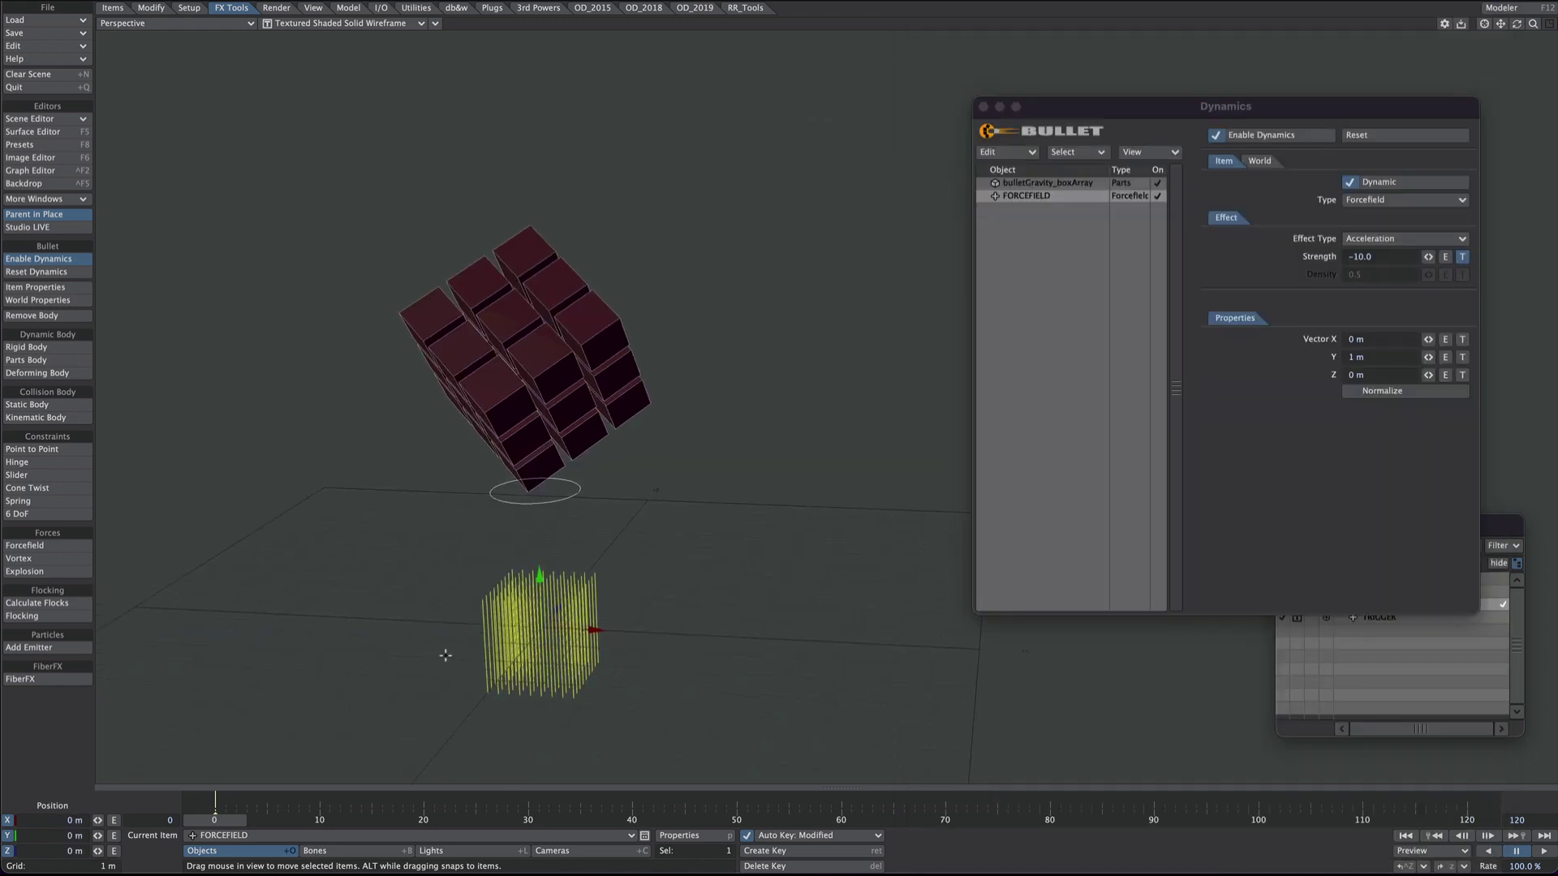
Select TRIGGER, extend the timeline to frame 400, move its second keyframe to frame 300, and return to frame 0
left_click(233, 834)
left_click(231, 844)
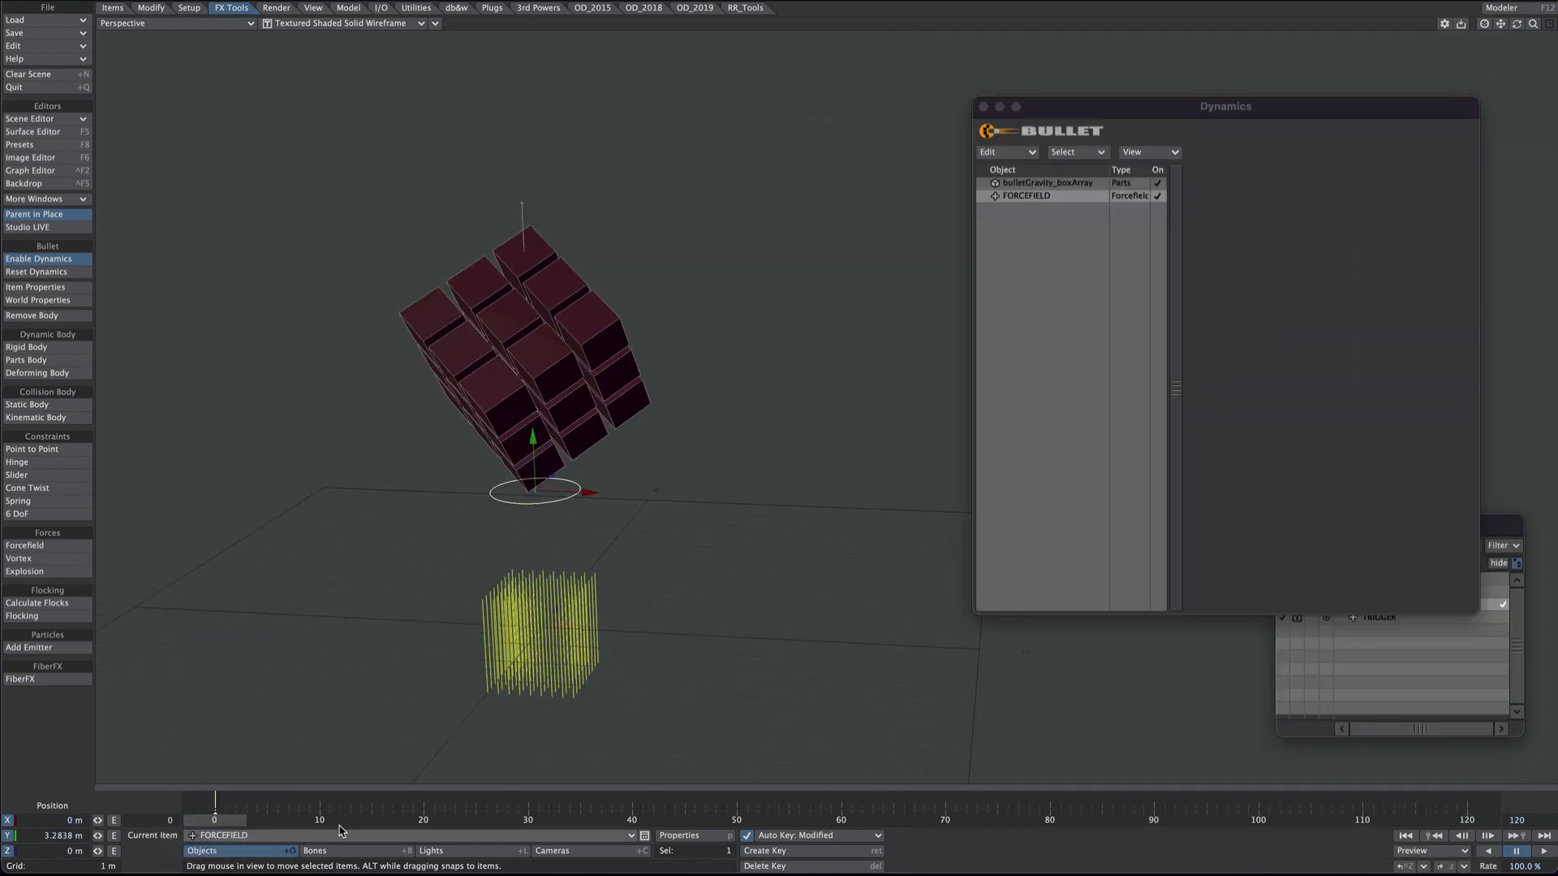
left_click_drag(733, 808, 1300, 801)
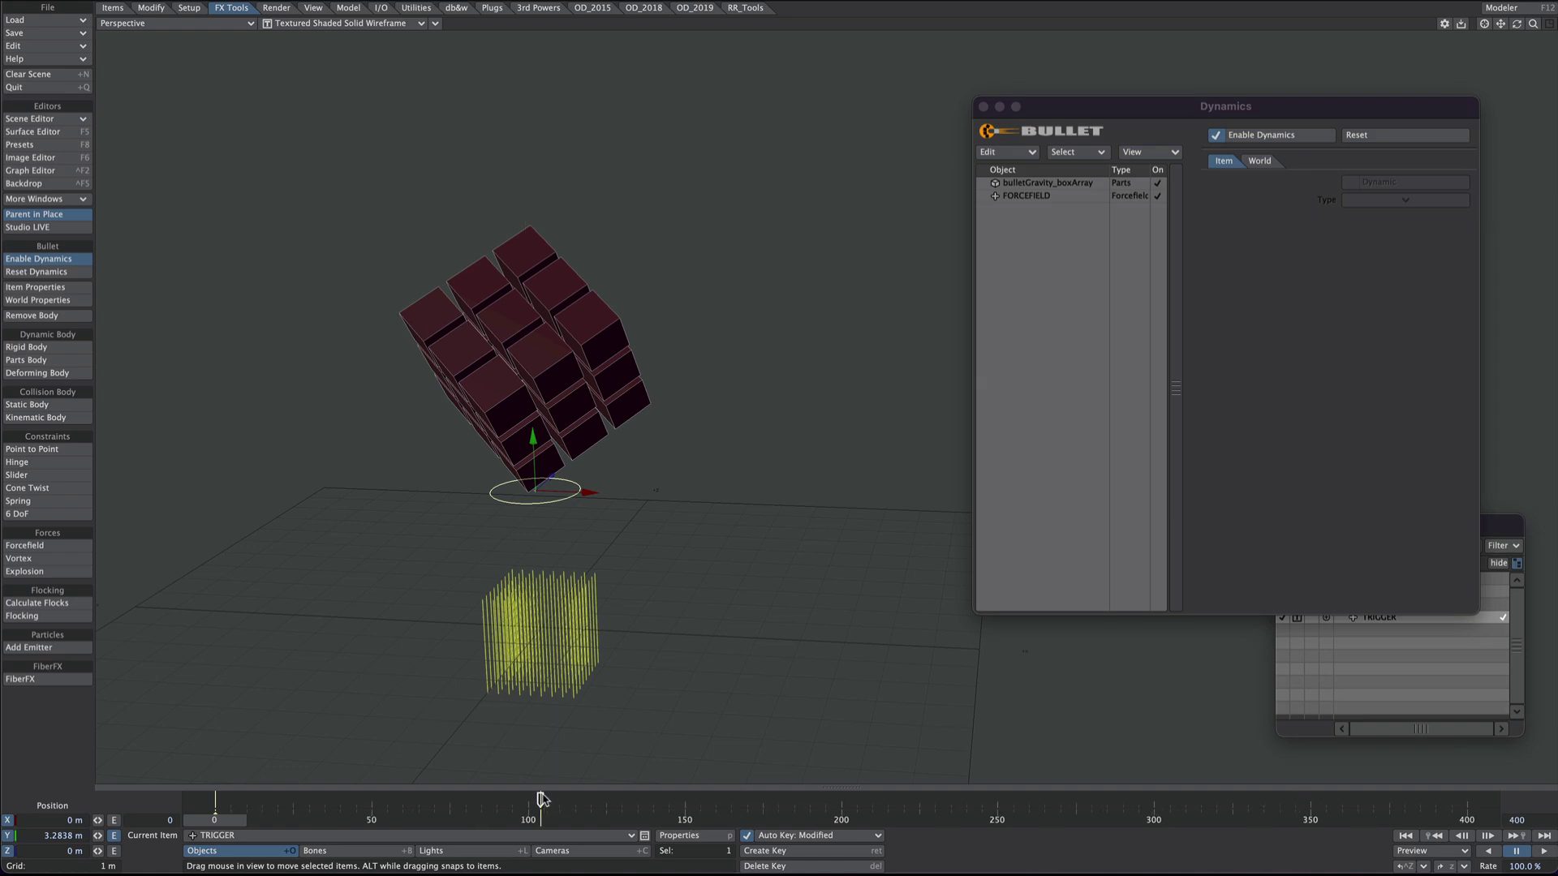
left_click(1328, 801)
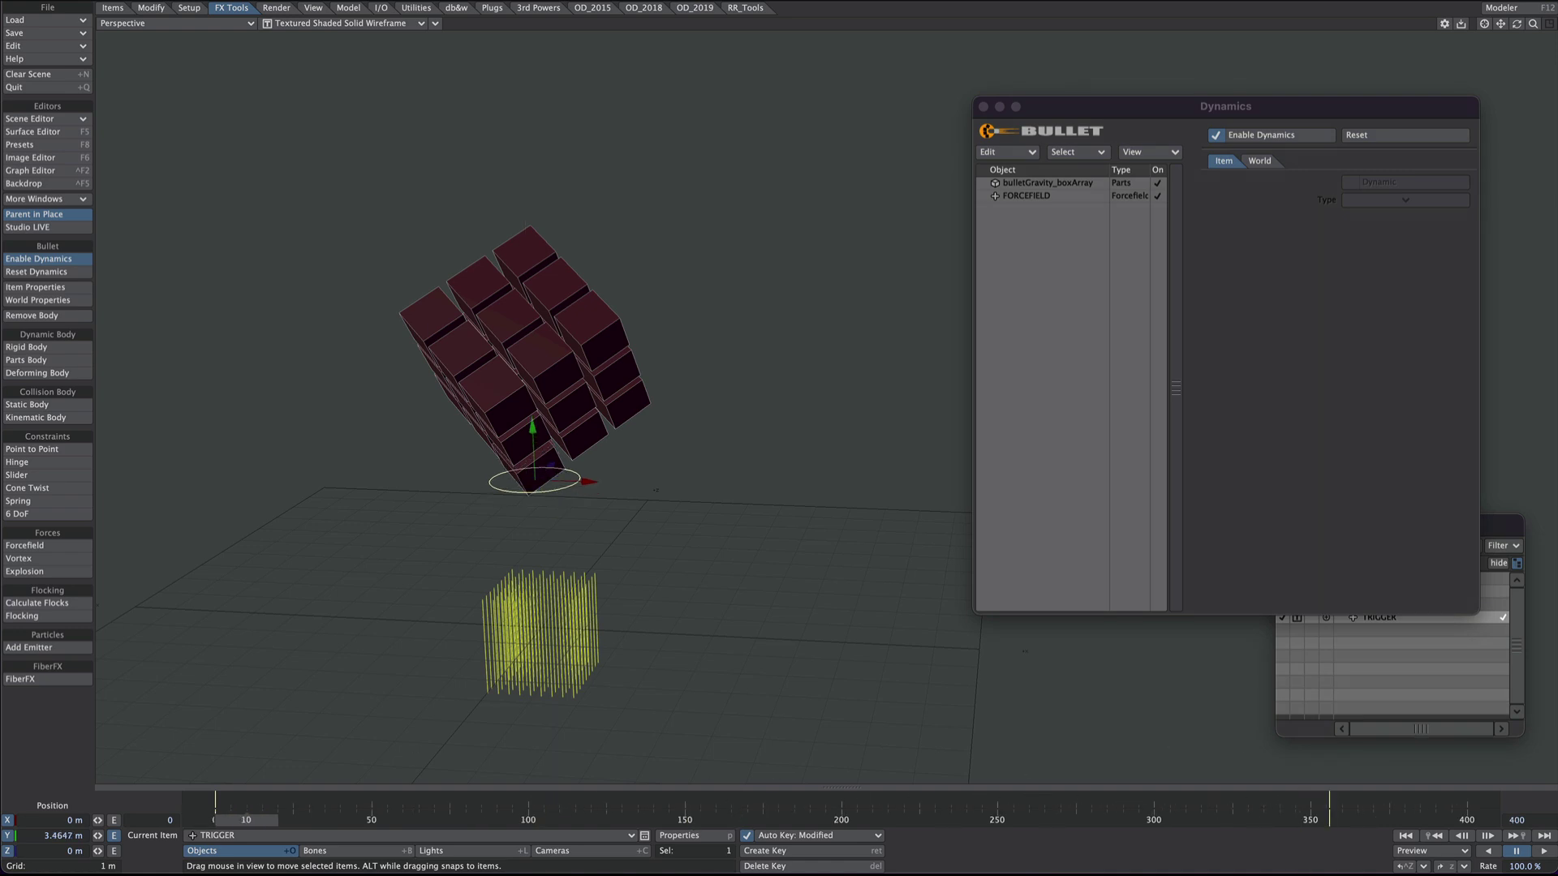
left_click_drag(624, 820, 214, 820)
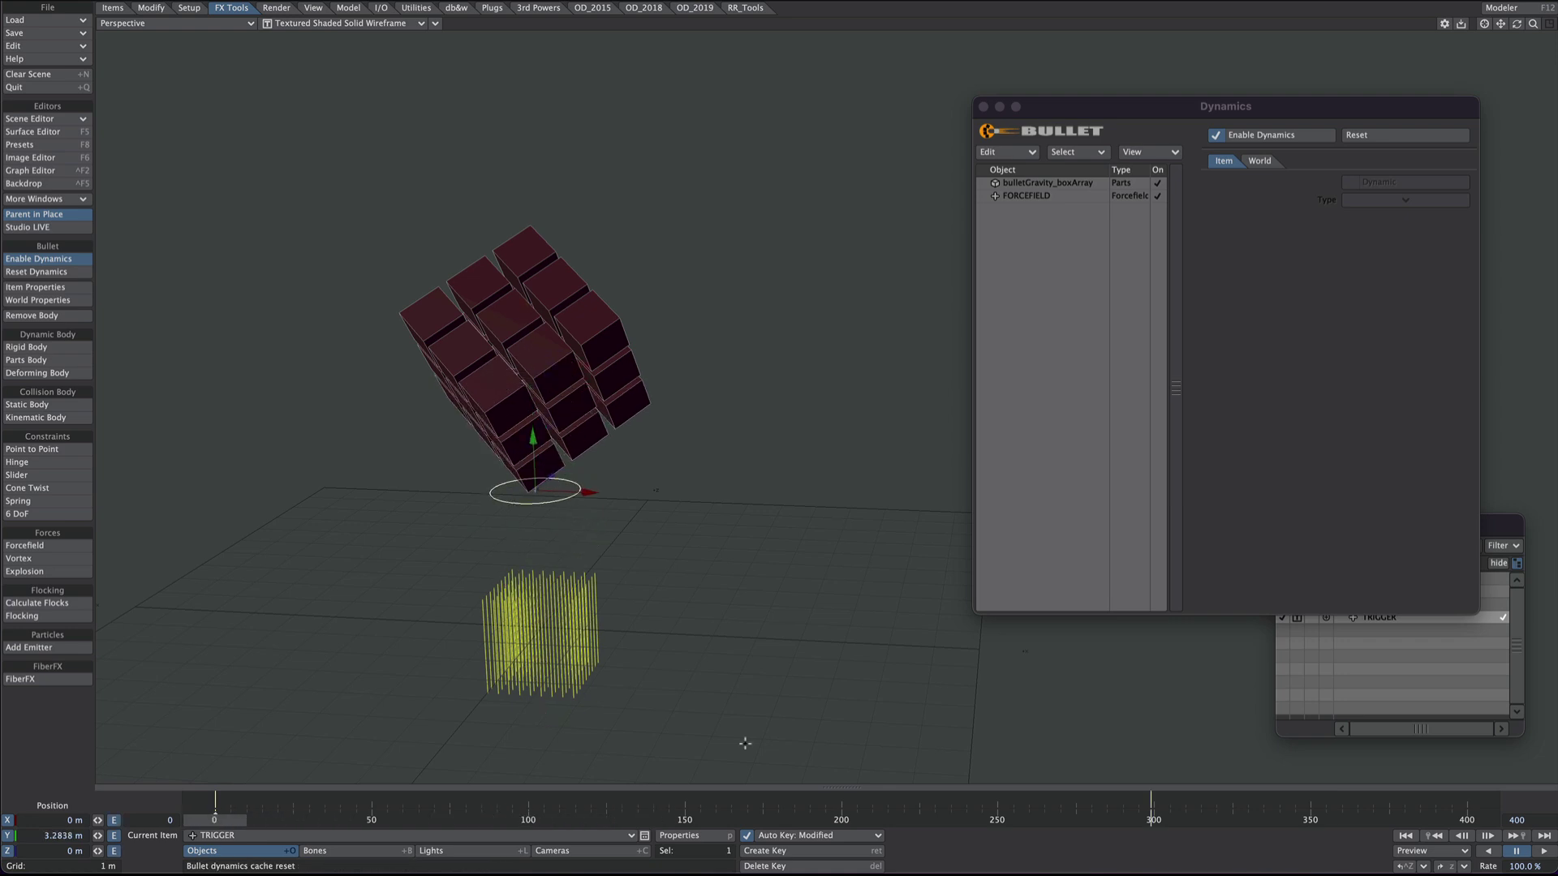
Play the simulation with the slower trigger motion and show the Activation settings of bulletGravity_boxArray
left_click(1544, 852)
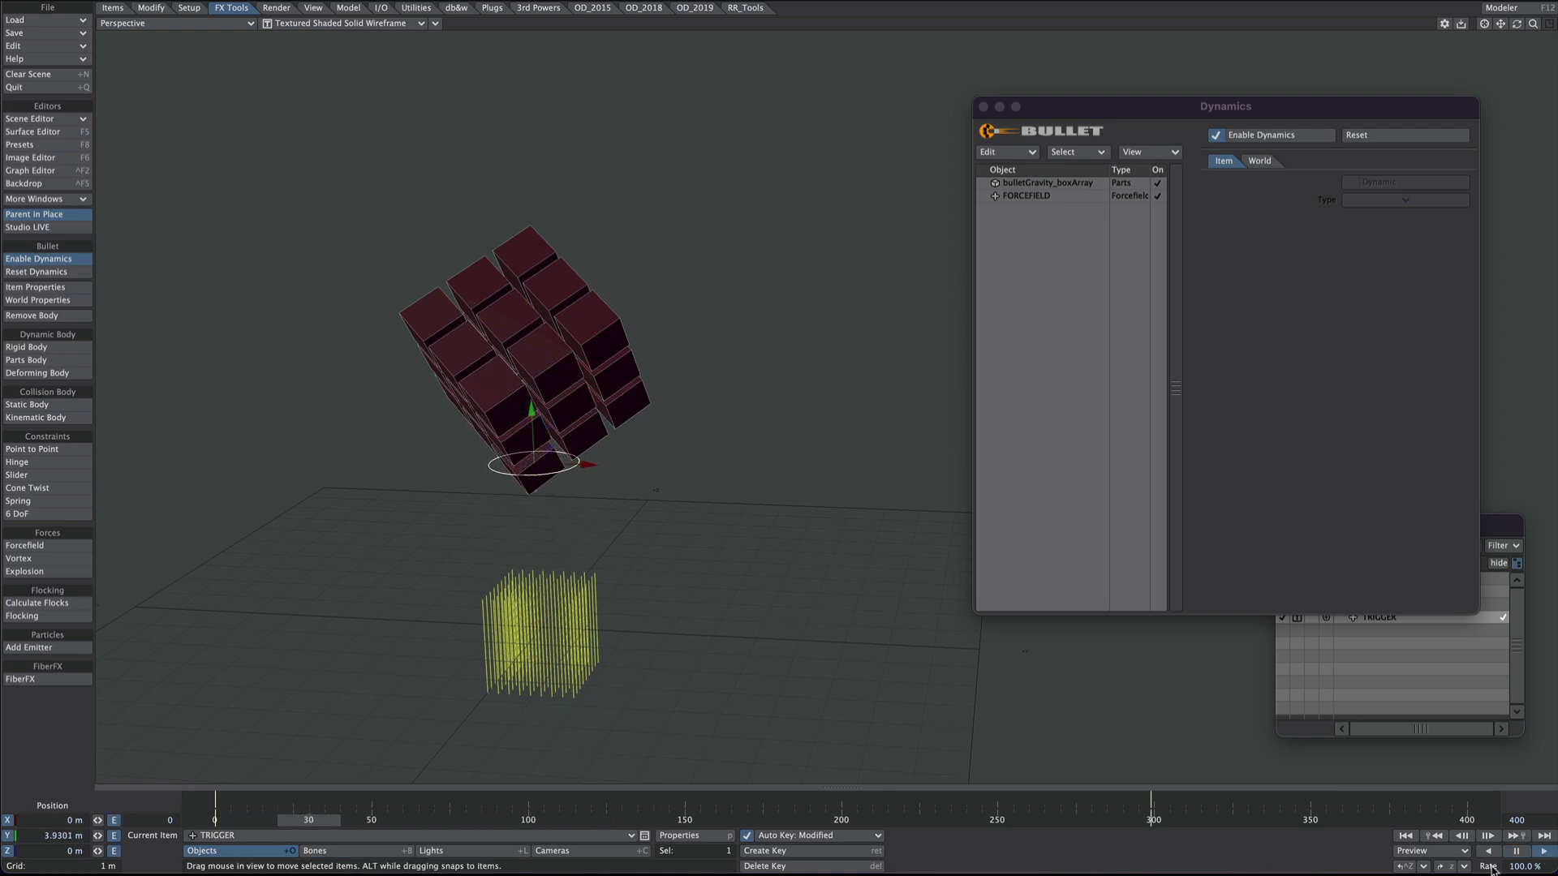
left_click(1515, 852)
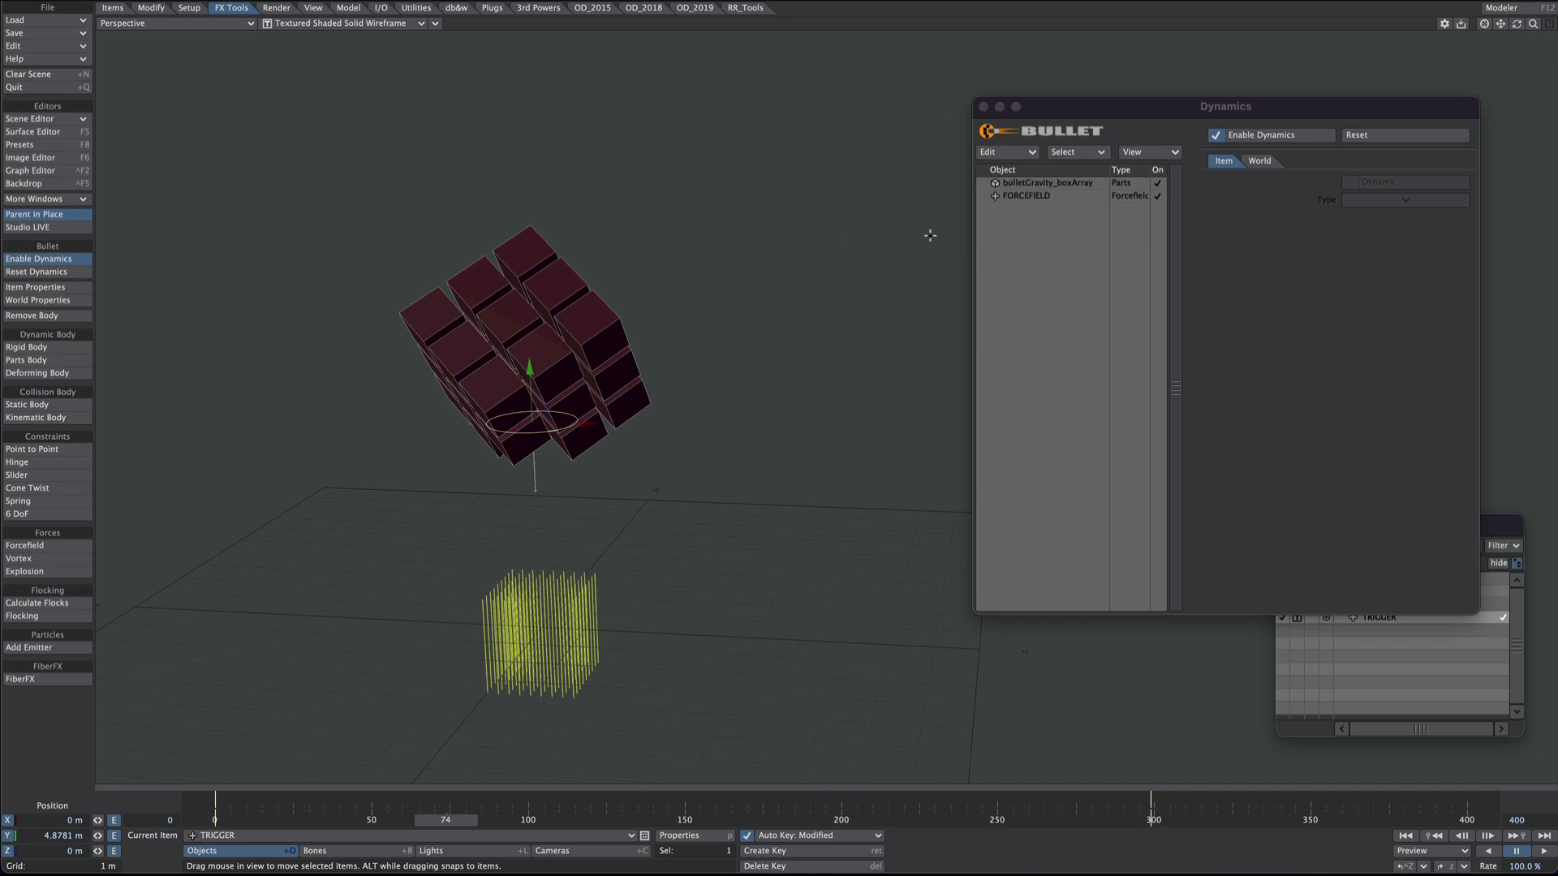
left_click(1048, 183)
left_click(1274, 218)
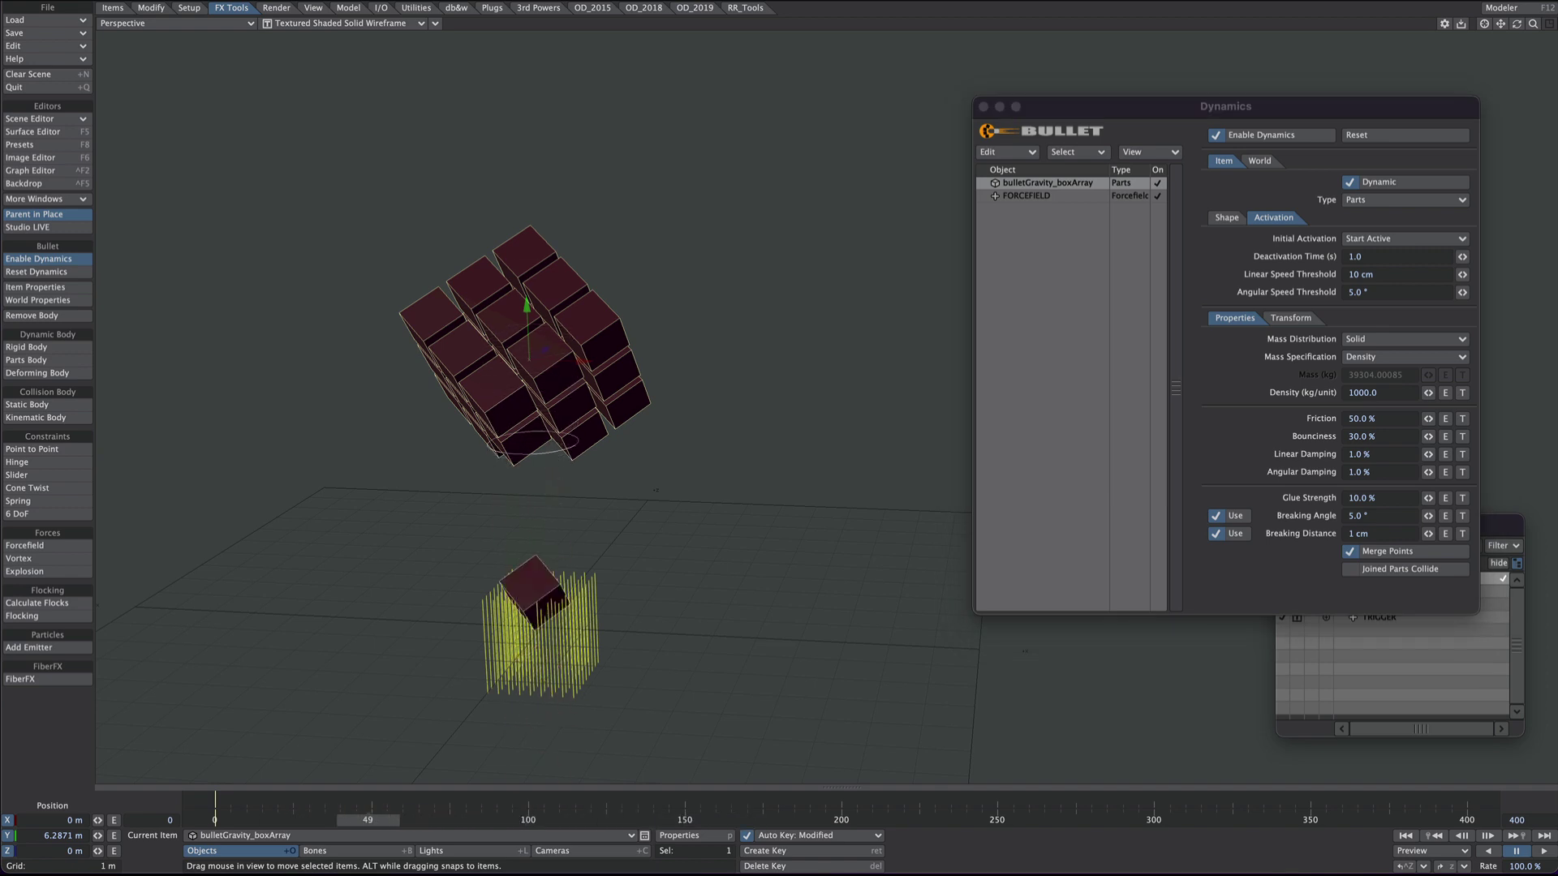
Try Always Active as the Initial Activation of bulletGravity_boxArray, and restore Start Active
left_click(1356, 237)
left_click(1361, 278)
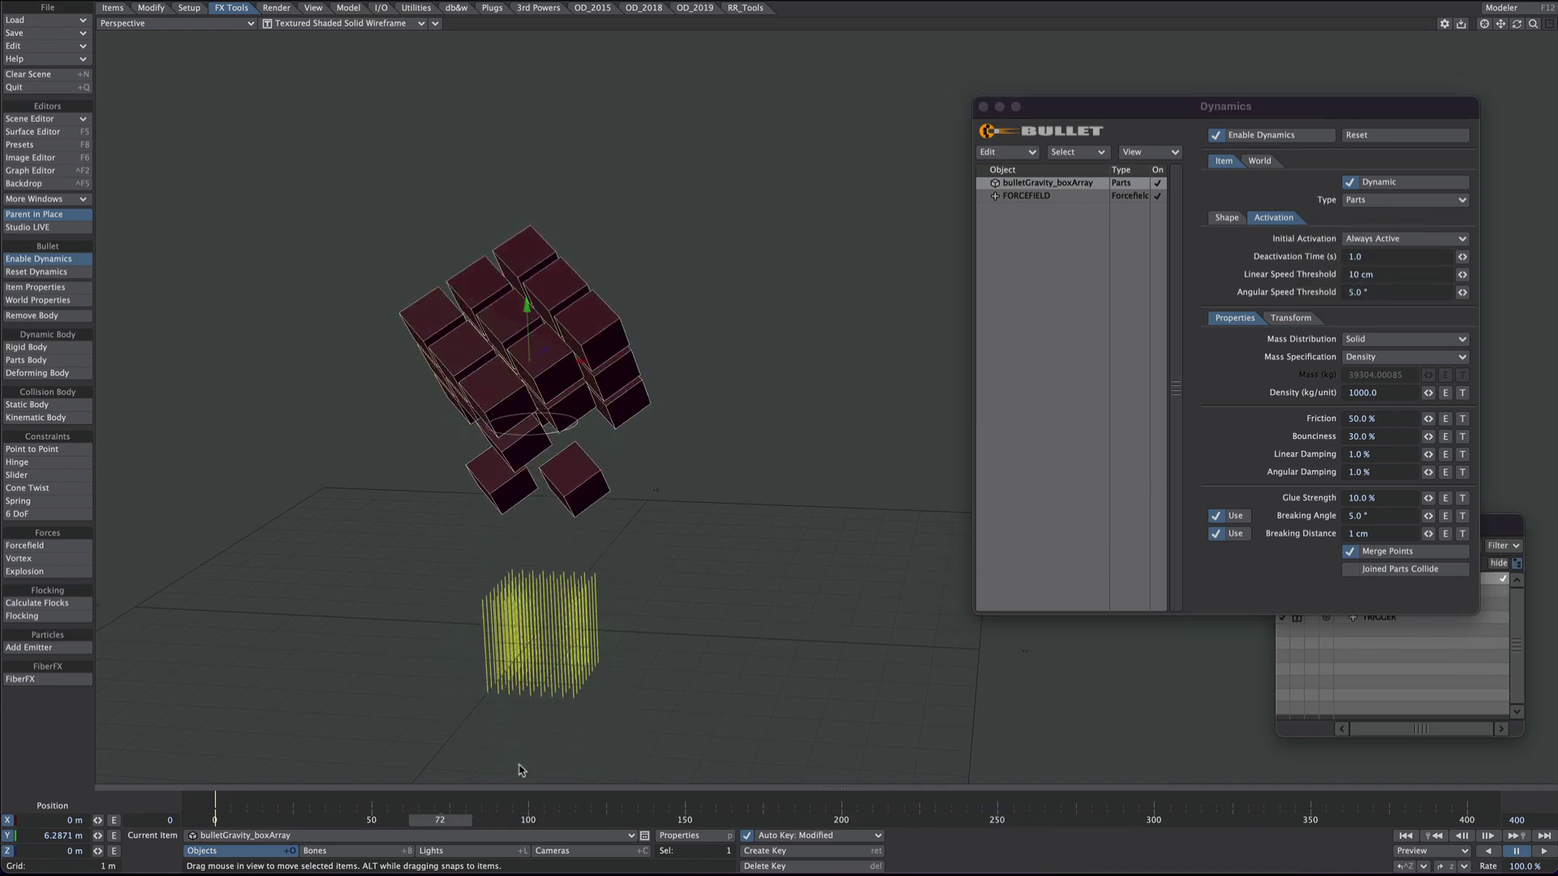
left_click(1386, 229)
left_click(1379, 223)
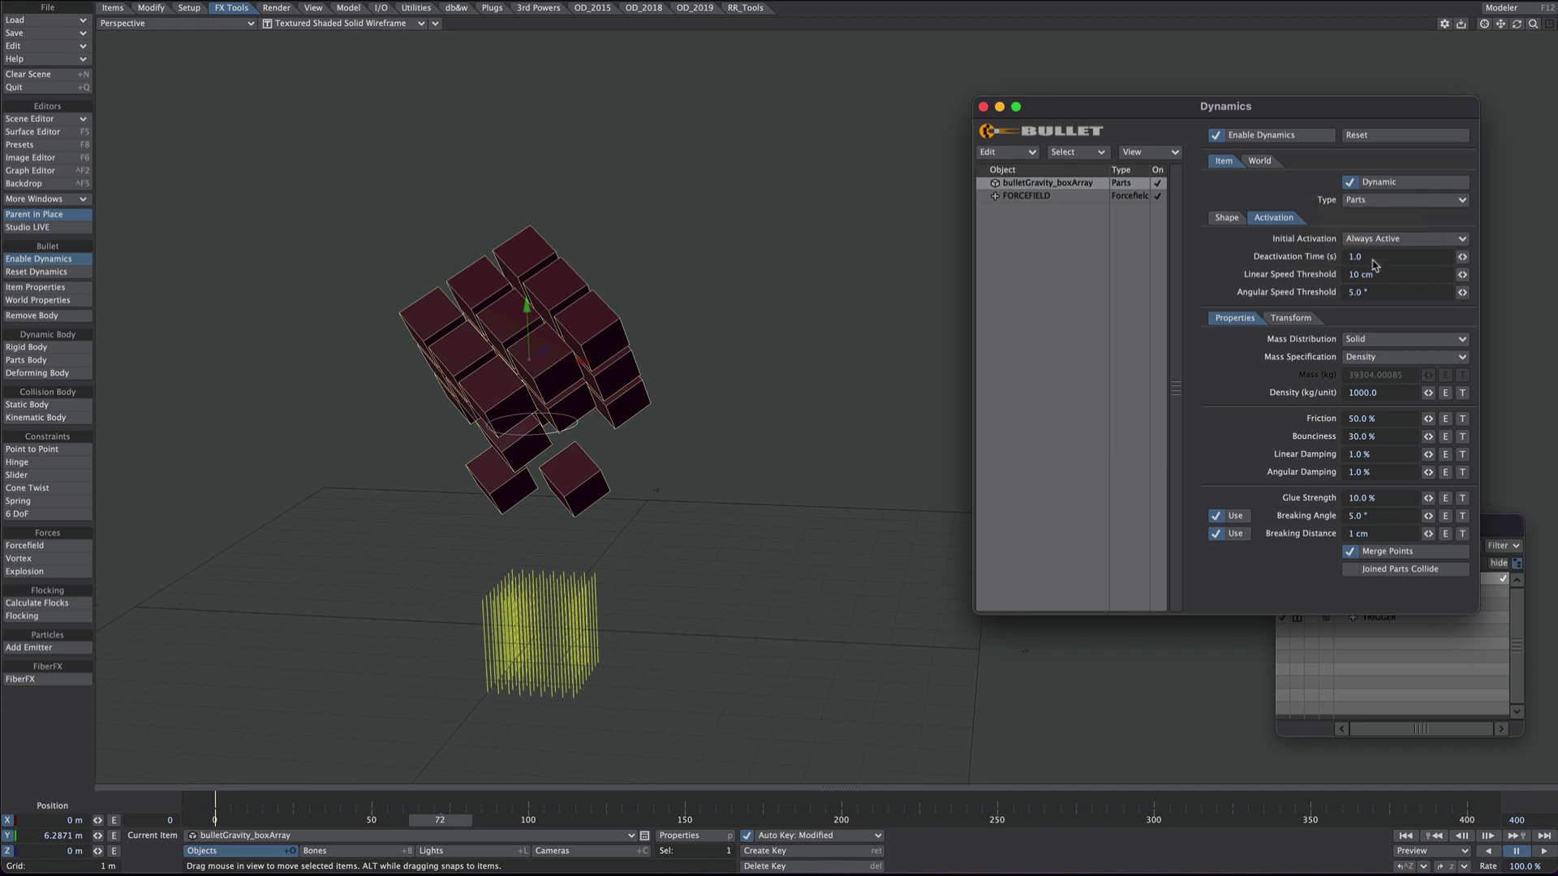
Try Deactivation Times of 5 and 10 seconds on bulletGravity_boxArray, check the simulation, and restore 1 second
left_click(1368, 257)
type("5")
key("Return")
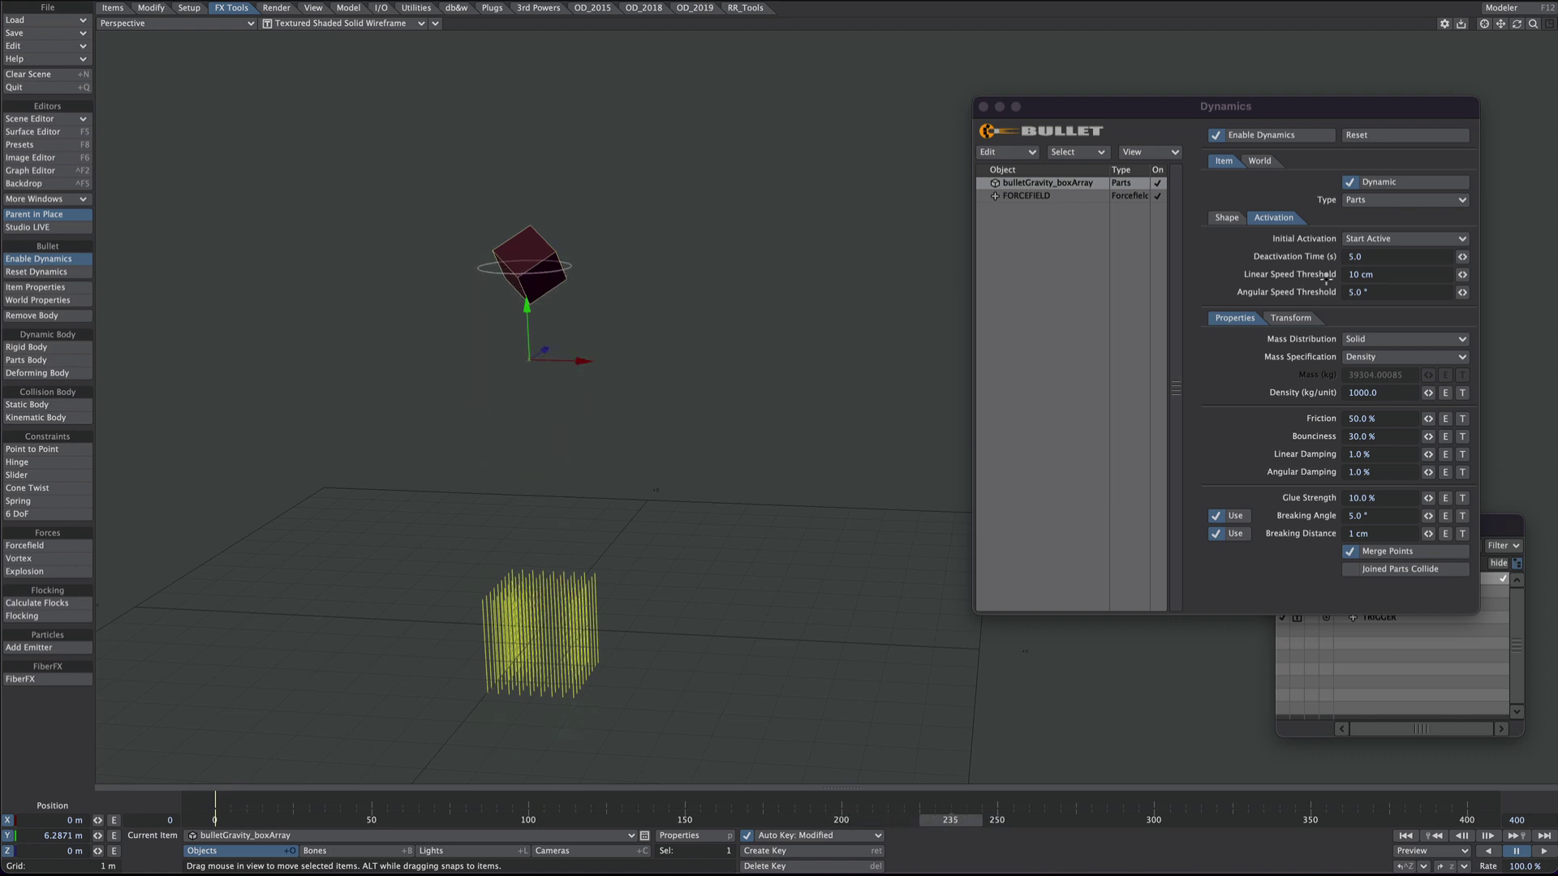
double_click(1368, 257)
type("10.0")
key("Return")
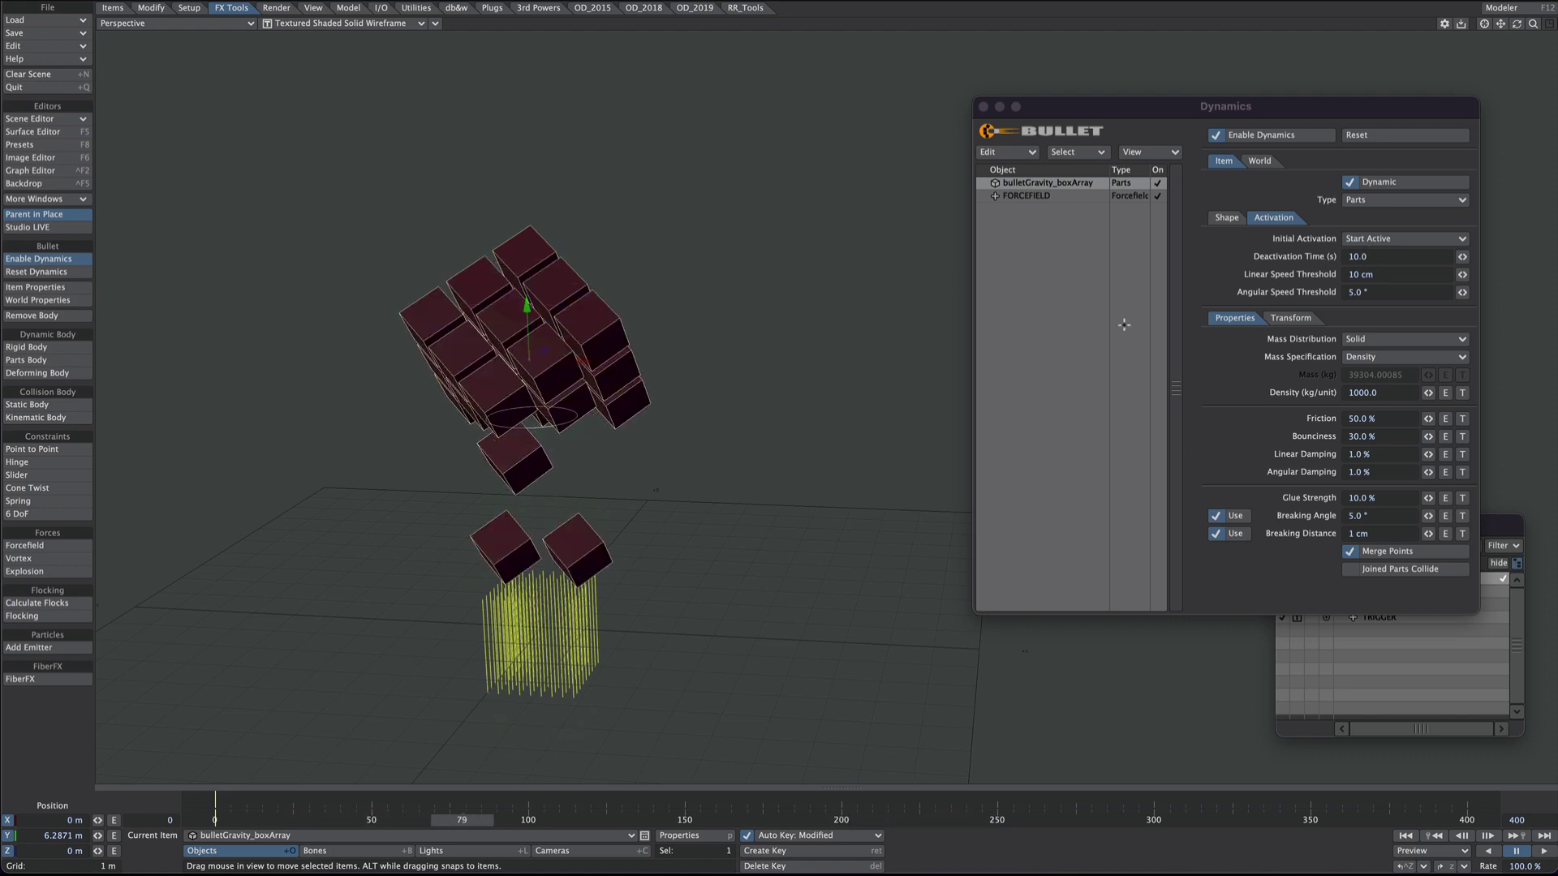
left_click_drag(462, 821, 559, 820)
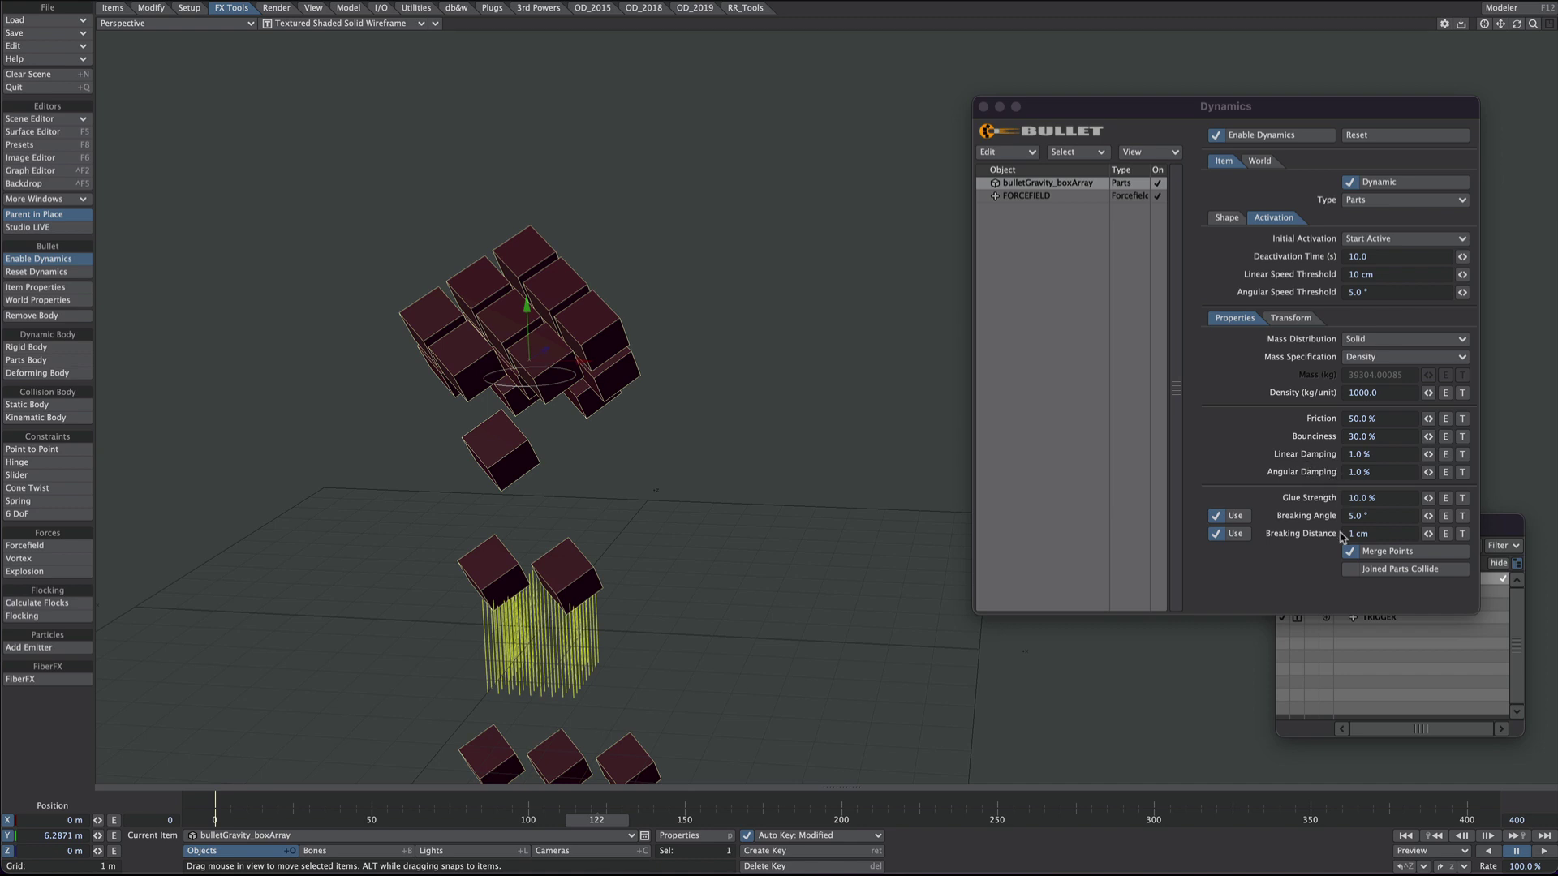
left_click(1088, 444)
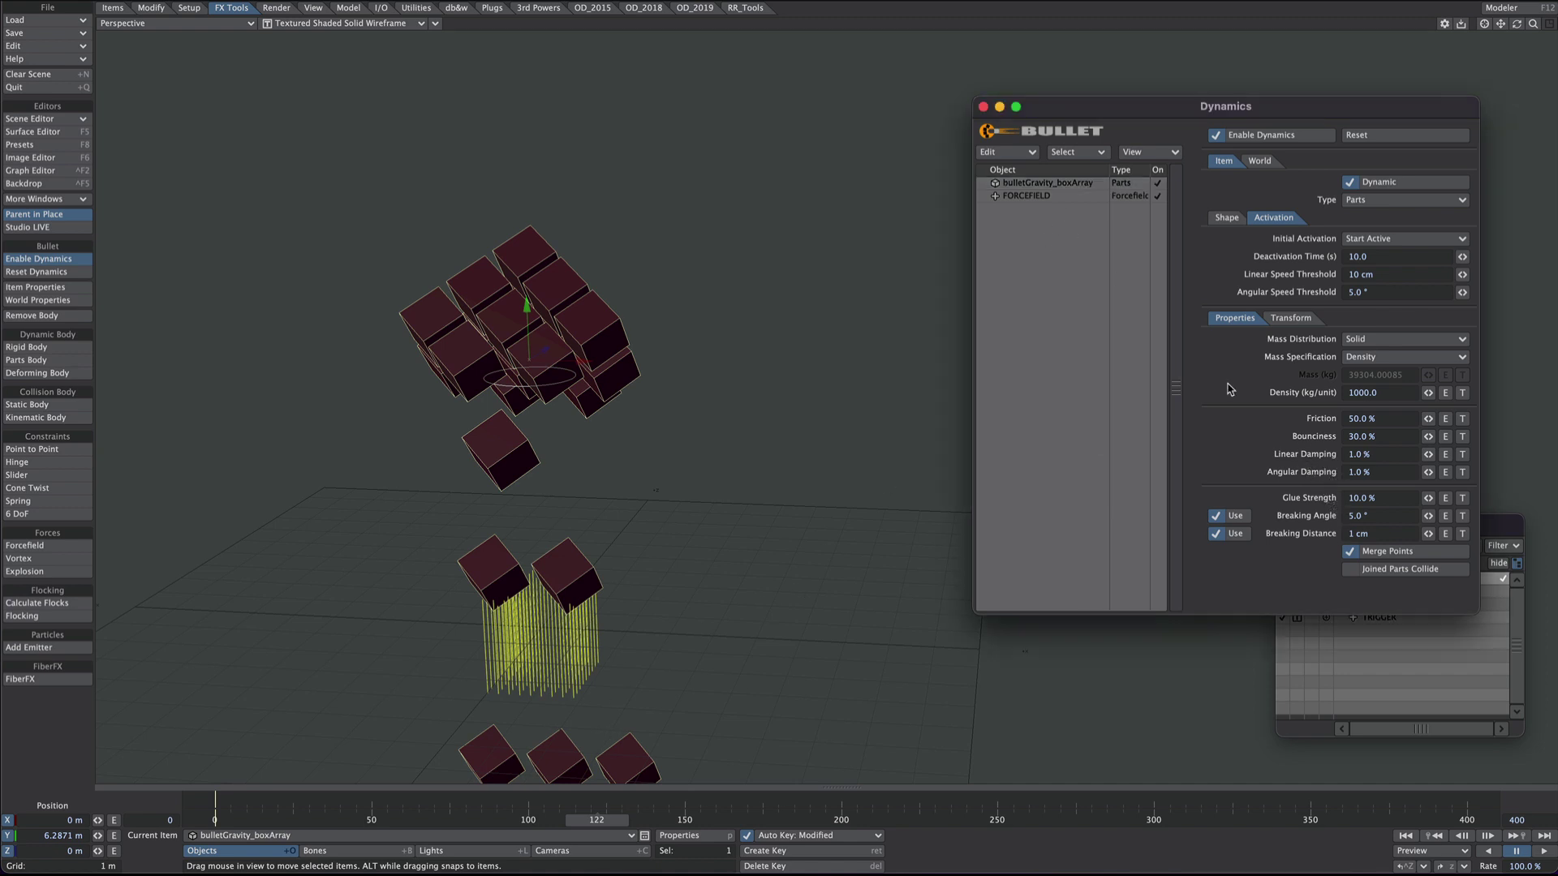
left_click(1073, 187)
left_click(1350, 256)
type("1")
key("Return")
Select TRIGGER, move its second keyframe to frame 150, and reset the Bullet dynamics
left_click(324, 835)
left_click(312, 869)
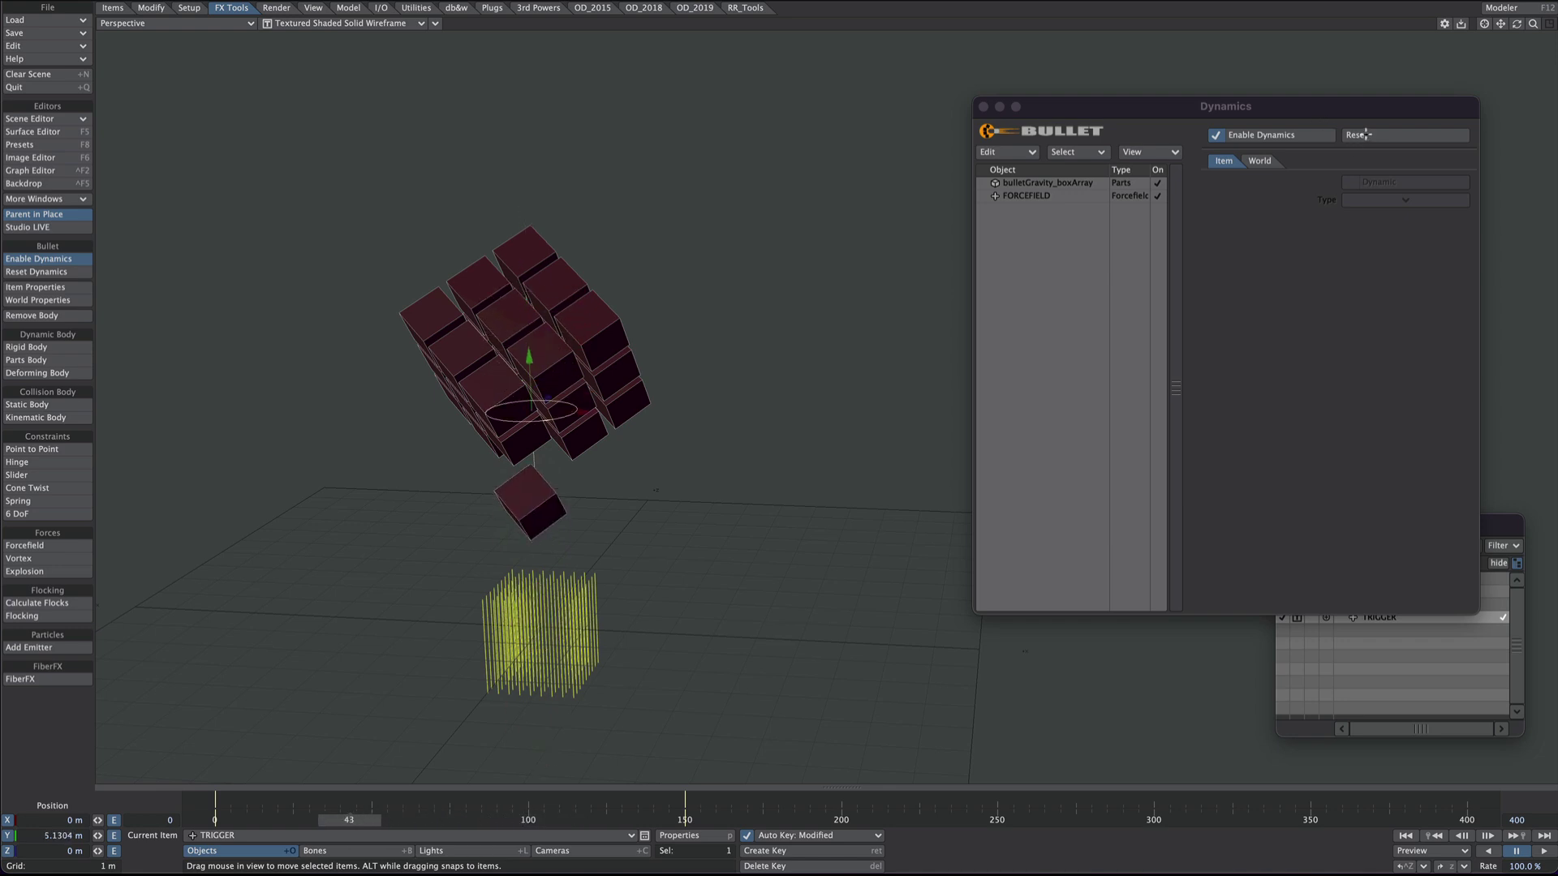
left_click(1369, 134)
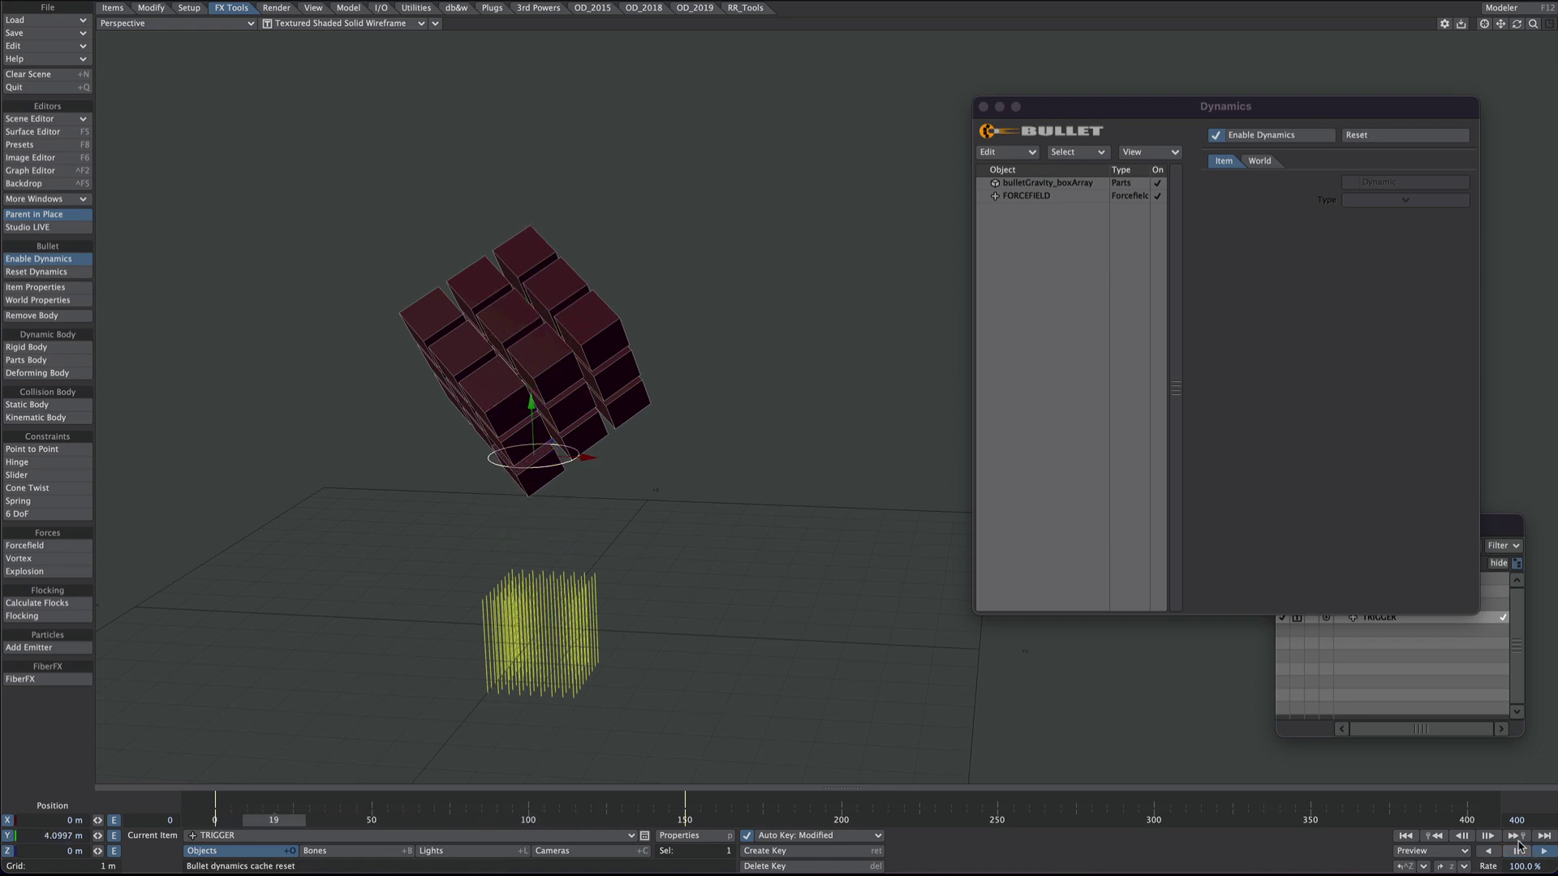
Move TRIGGER's second keyframe to about frame 74 and set the timeline's end to frame 100
left_click_drag(386, 819, 522, 819)
left_click_drag(1527, 820, 1498, 819)
type("100")
key("Return")
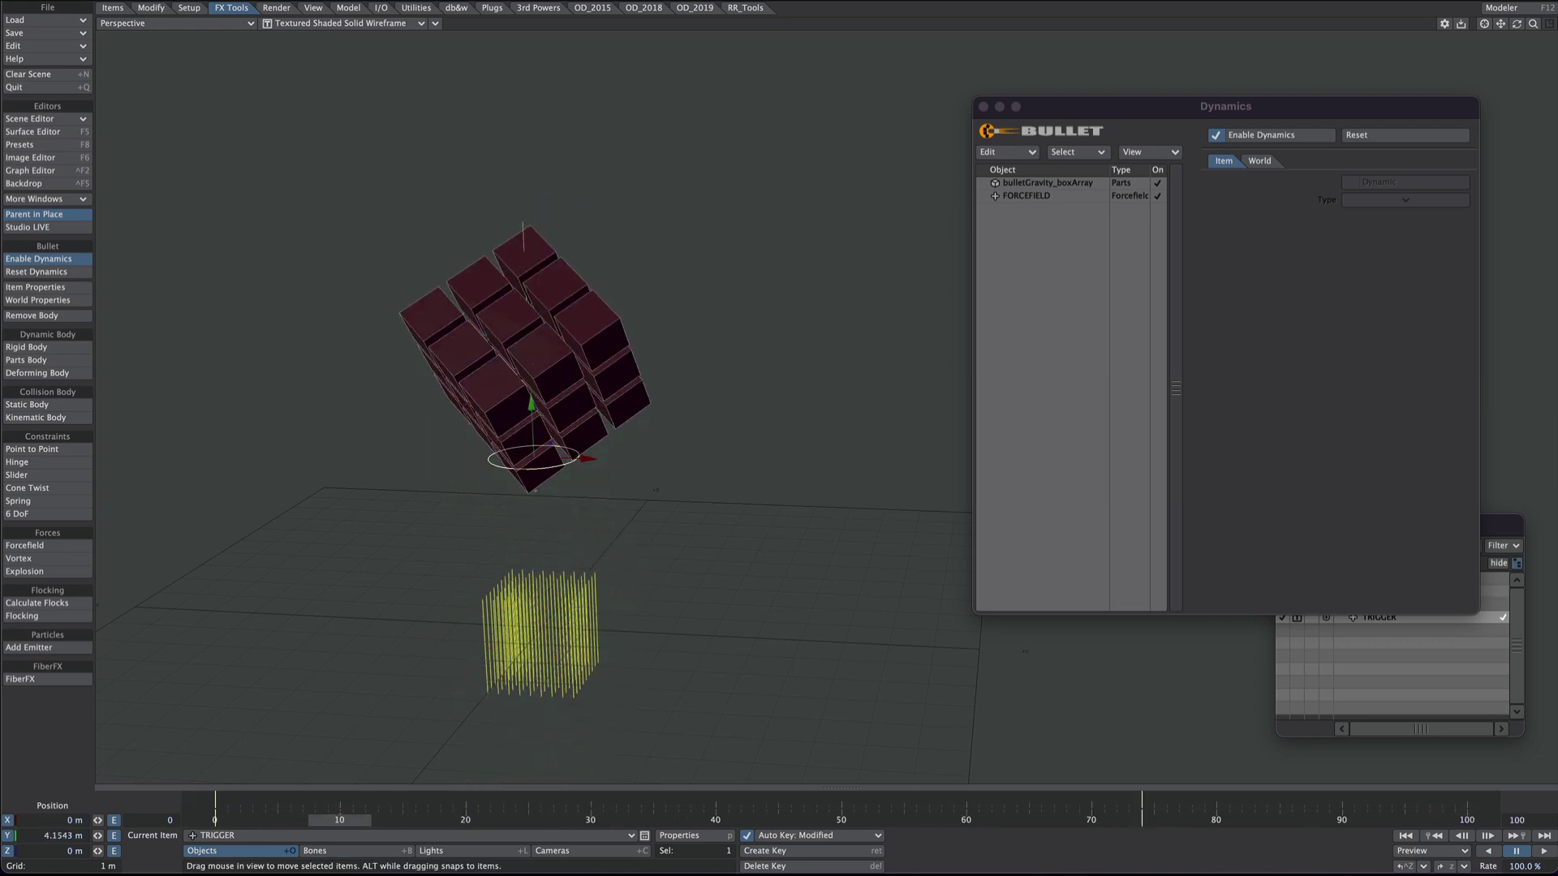
Set Draw Forcefields to None in the dynamics world settings and close the Dynamics window
left_click(1260, 162)
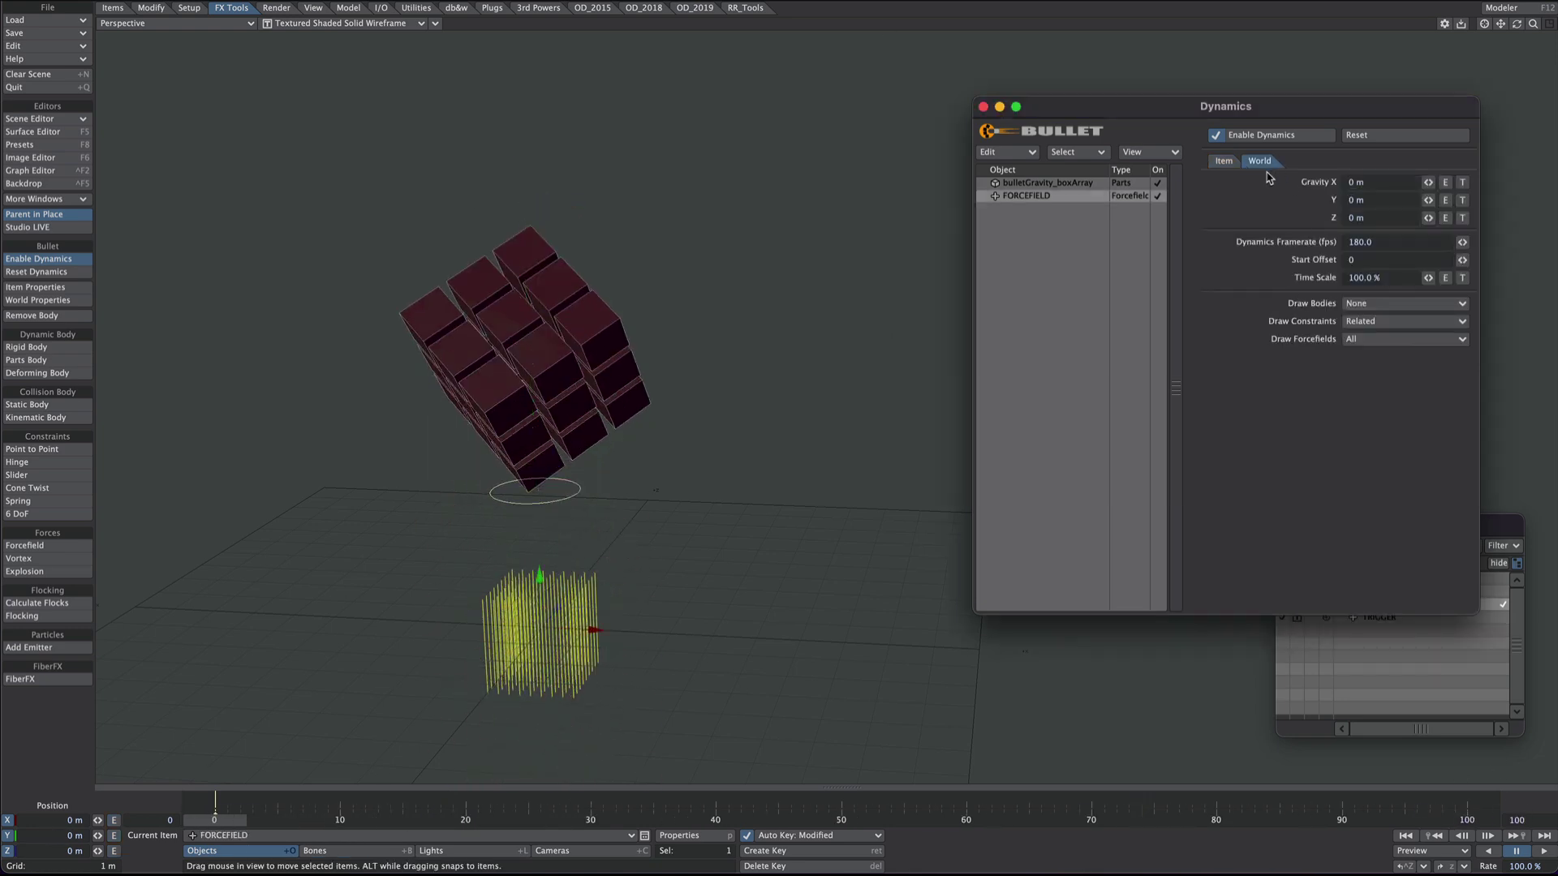
left_click(1345, 340)
left_click(1357, 327)
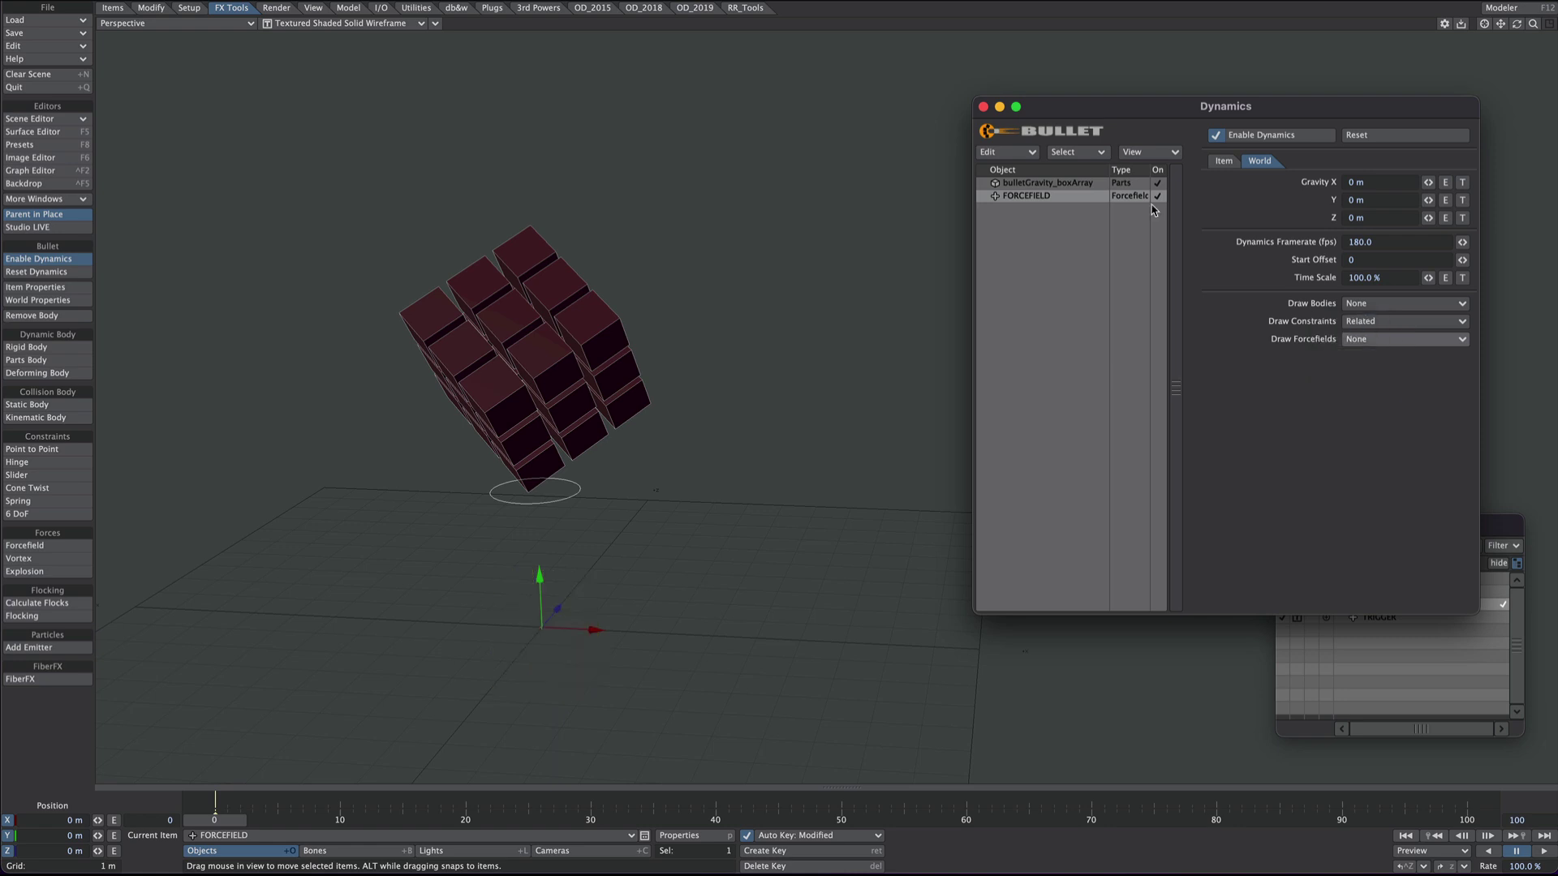
left_click(984, 107)
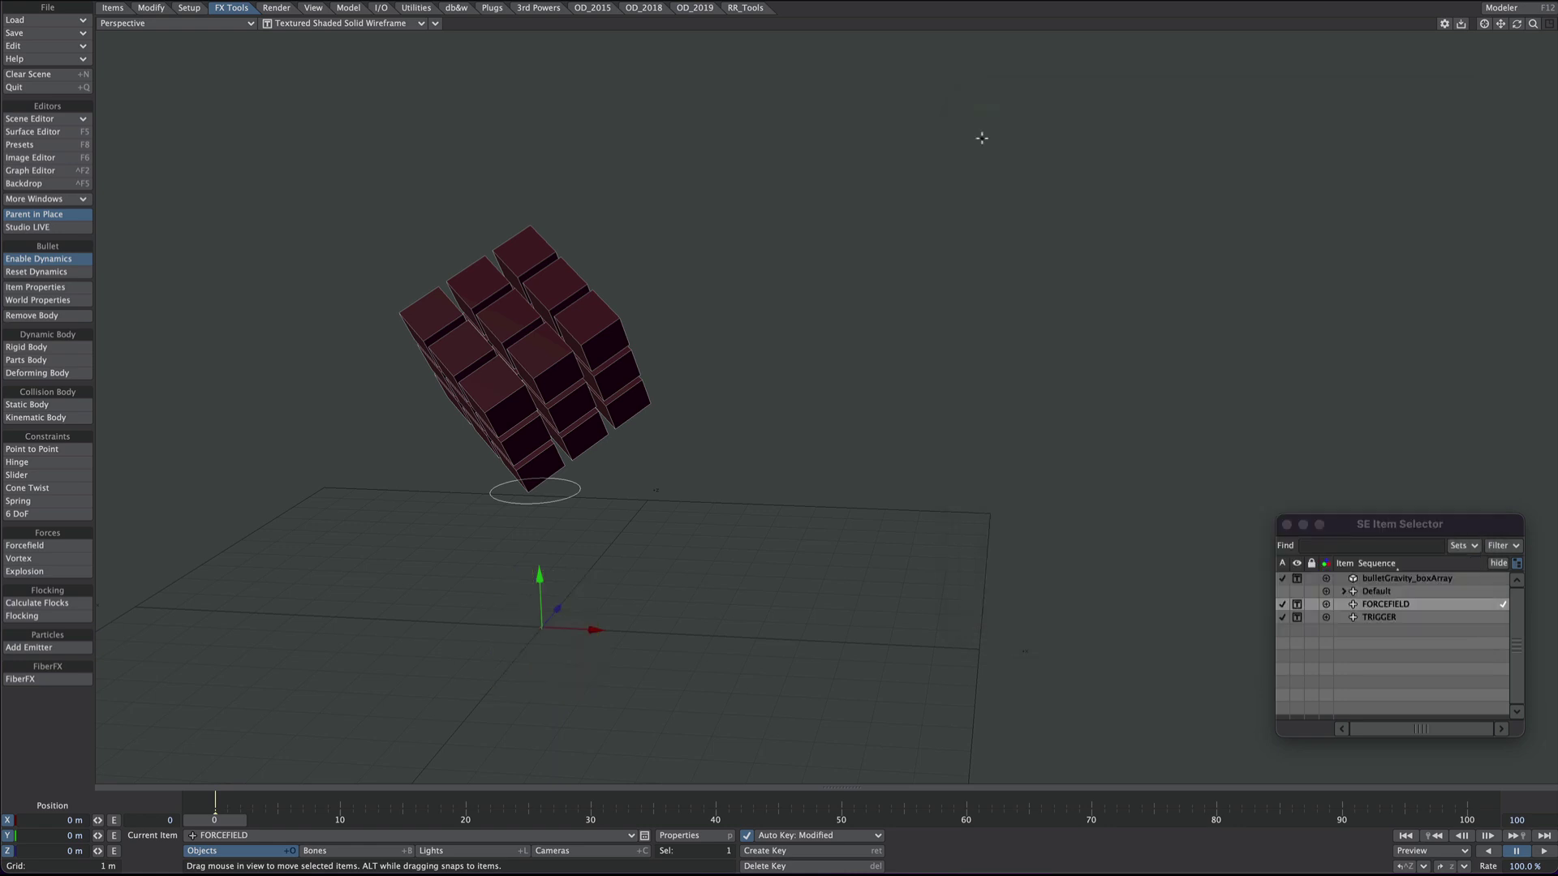
Add a null object named GROUND and make it a Bullet static body
key("ctrl+n")
type("GROUND")
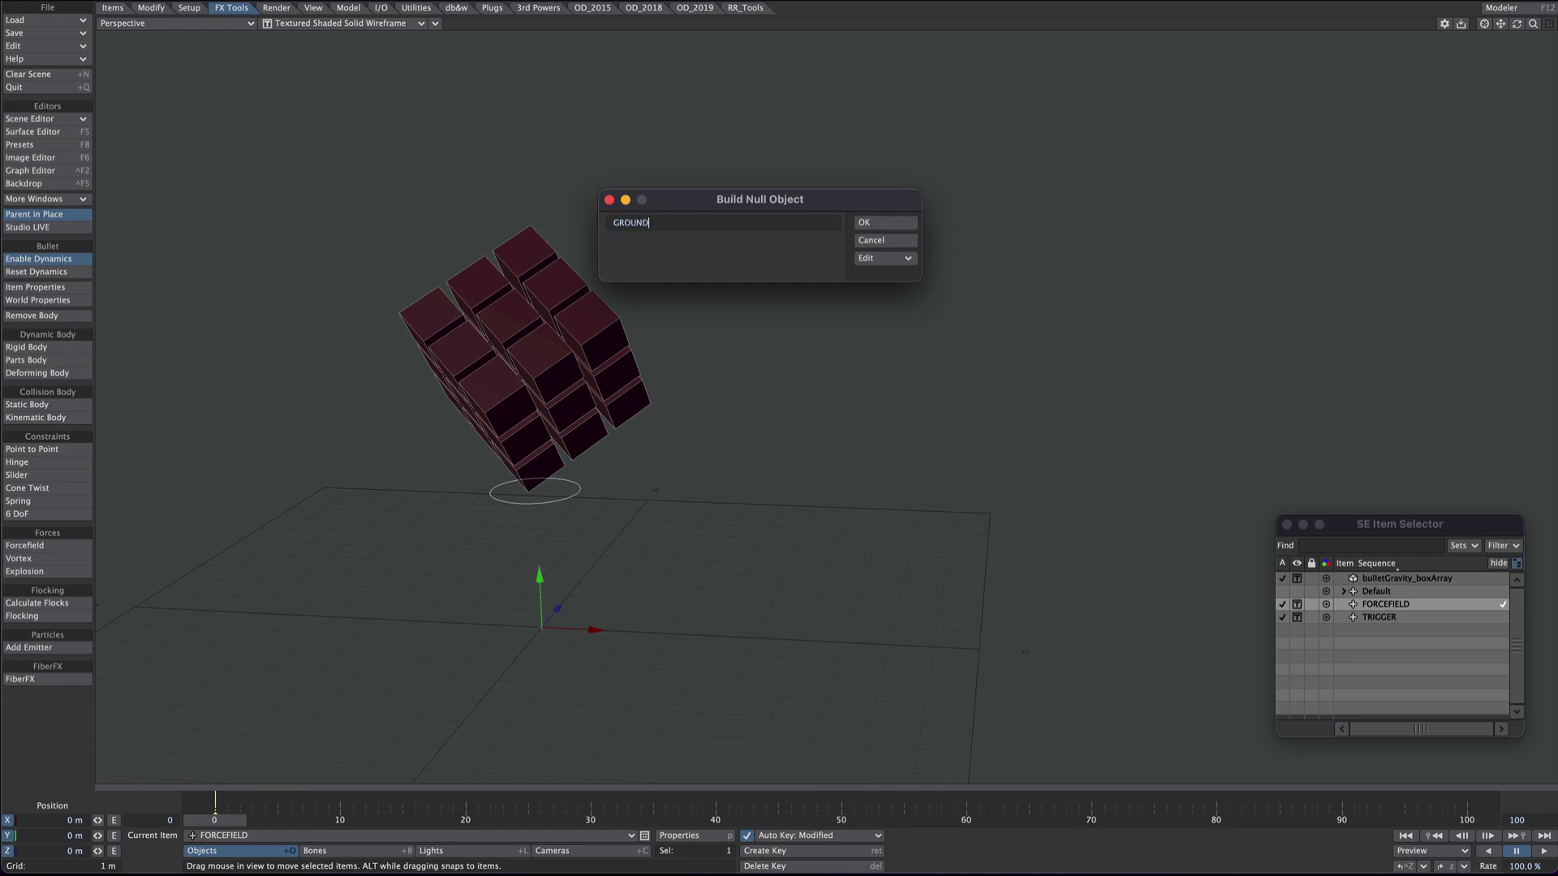
key("Return")
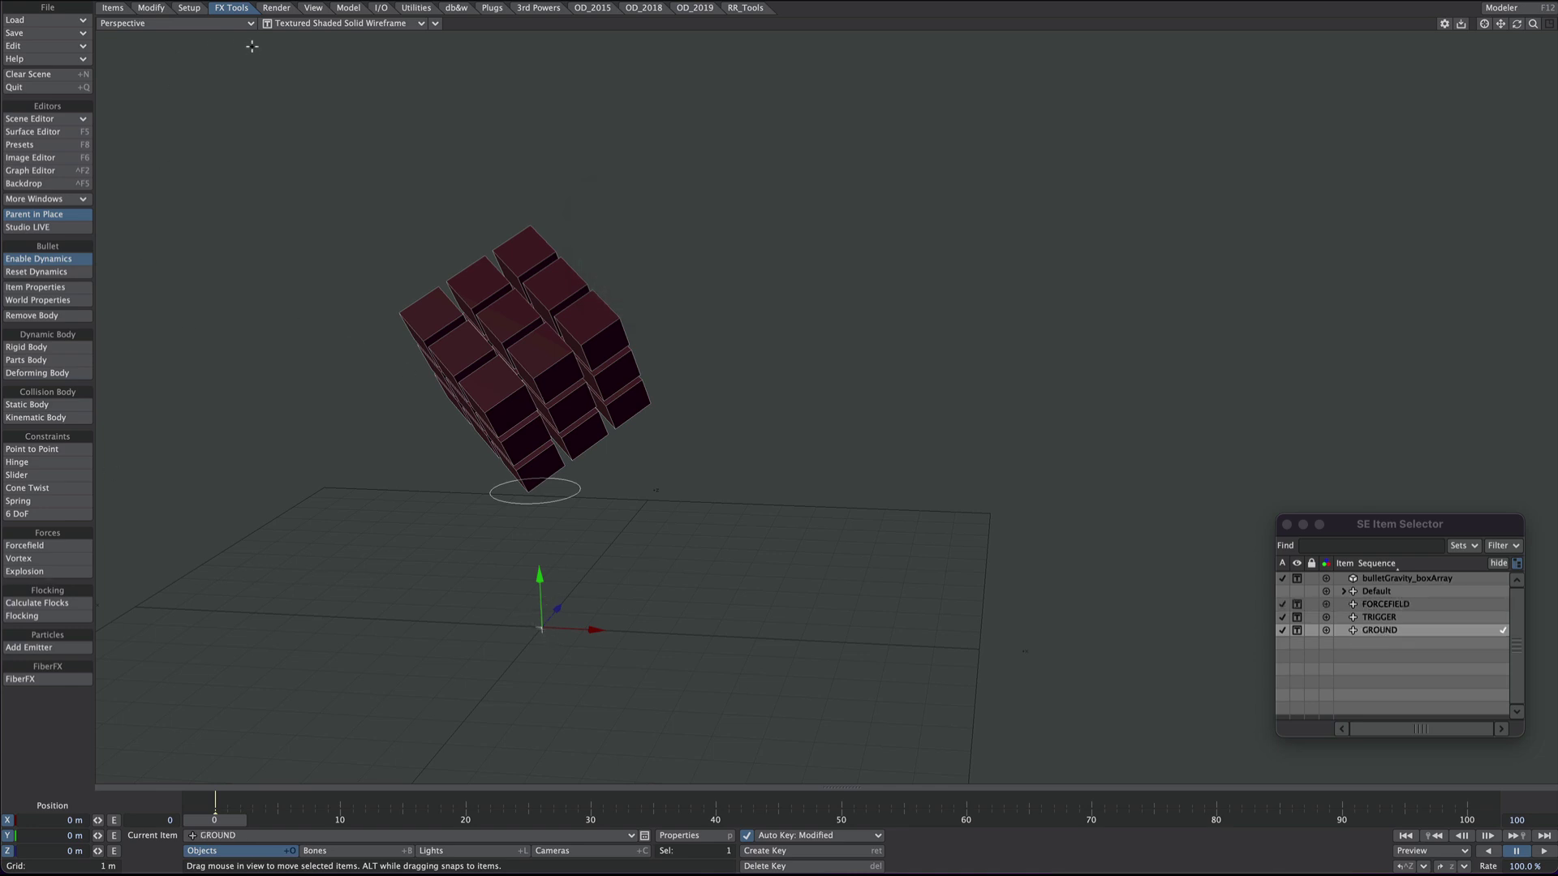
left_click(31, 406)
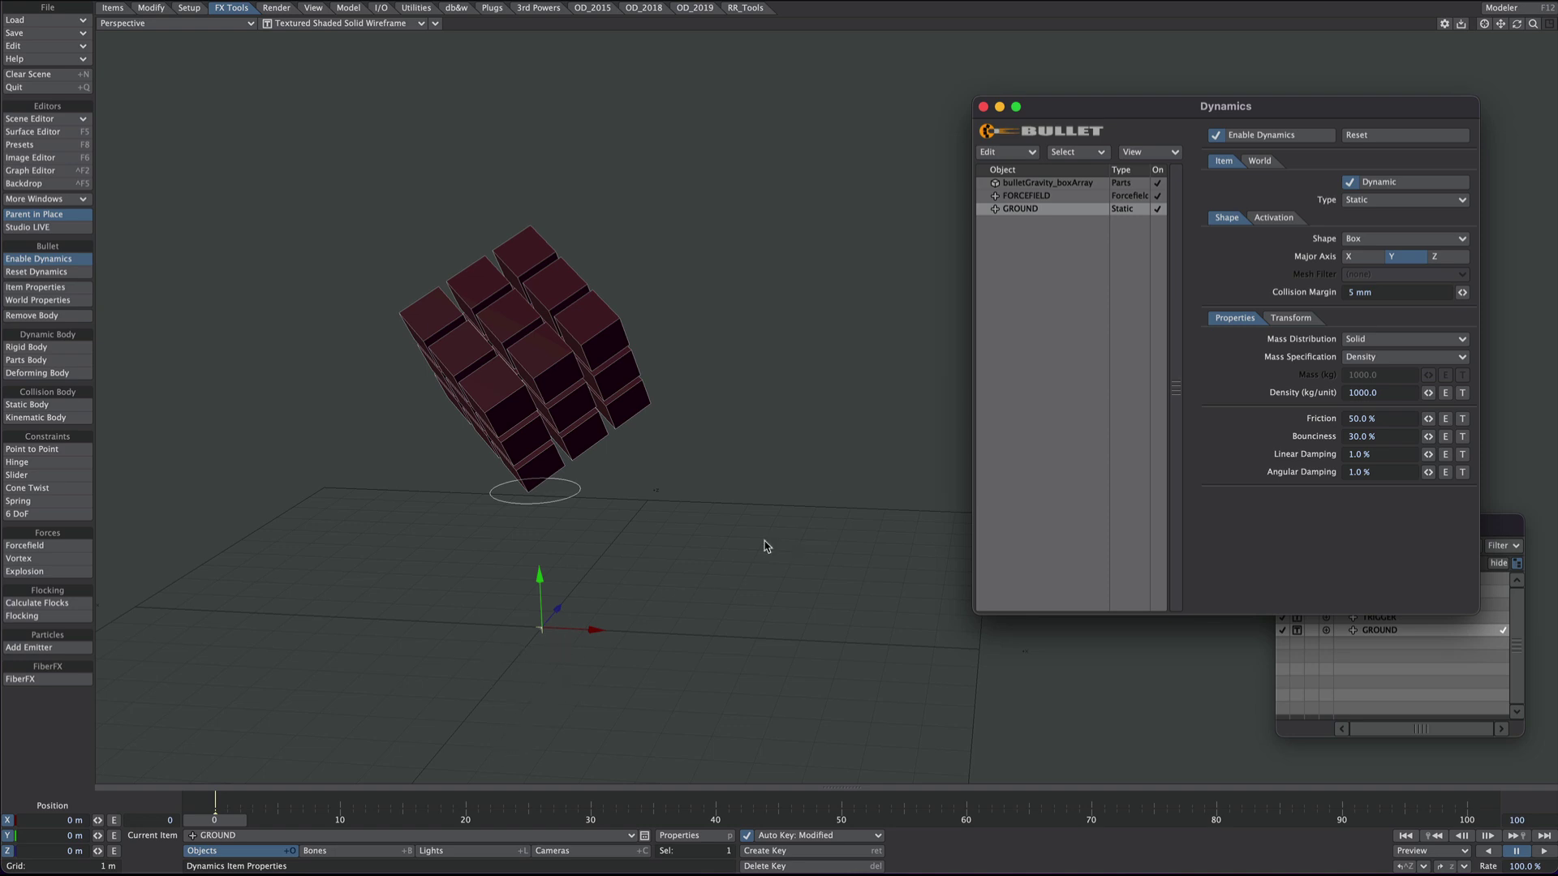
Set Draw Bodies to All and scale GROUND's static box shape to X 20, Y 0.1, Z 20
left_click(1260, 160)
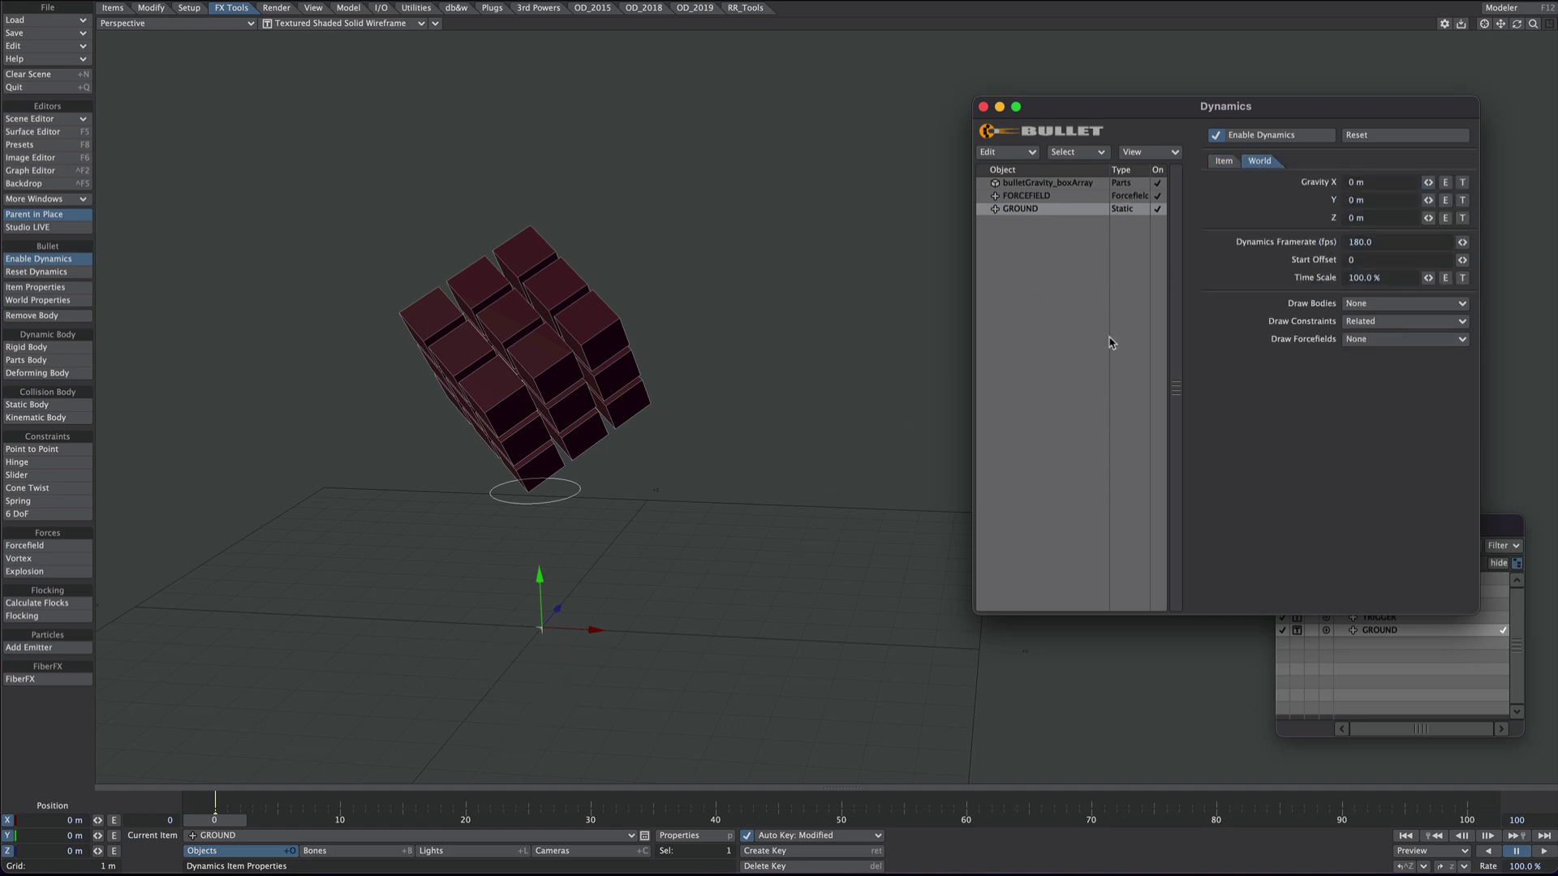
left_click(1376, 302)
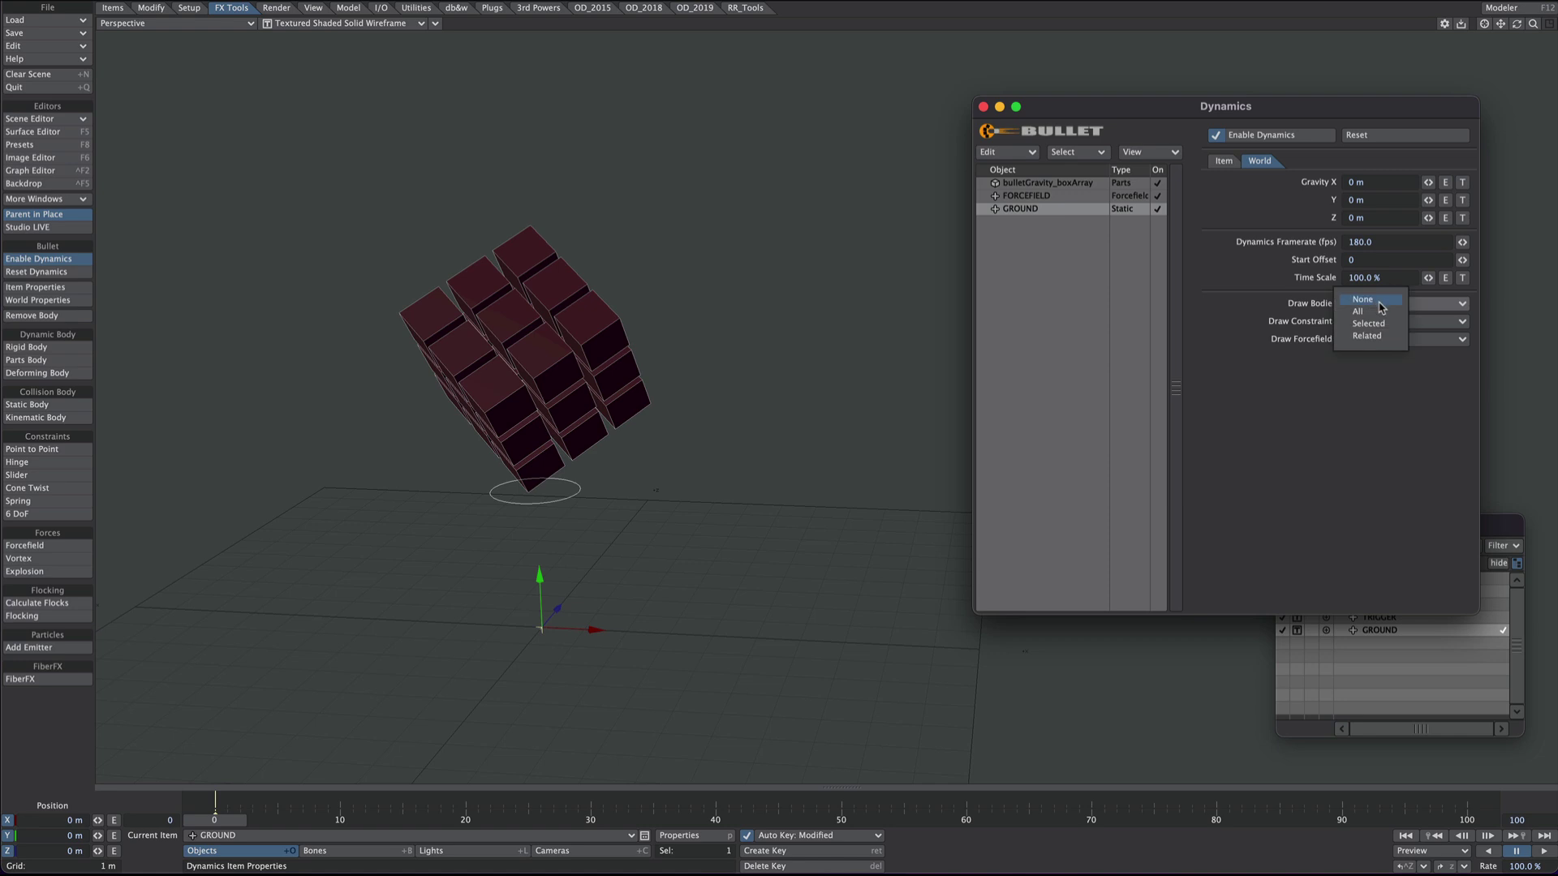
left_click(1353, 317)
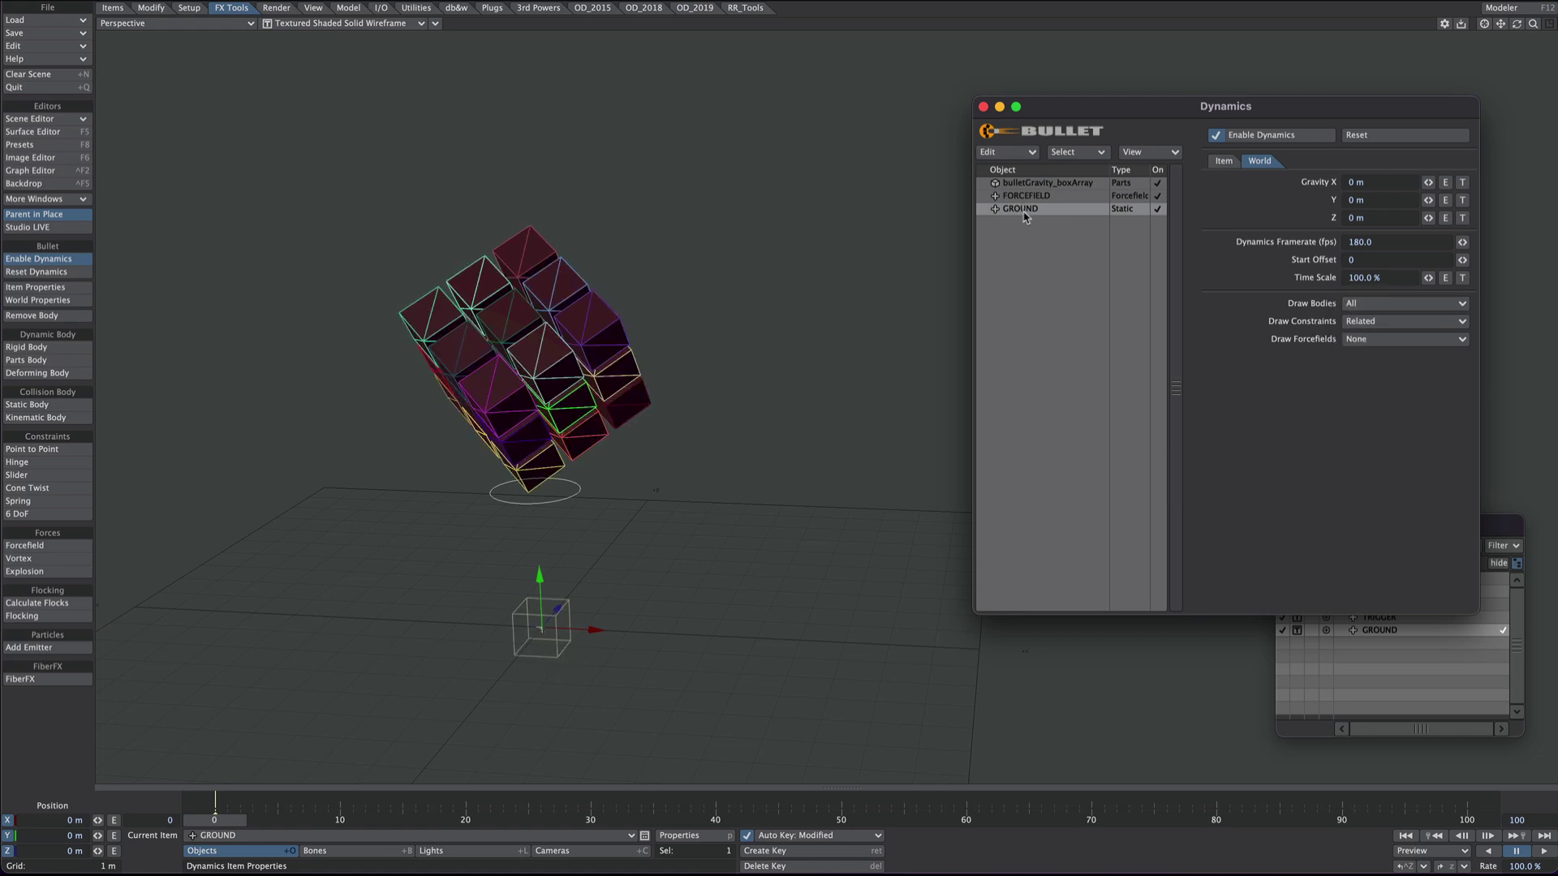
left_click(1225, 161)
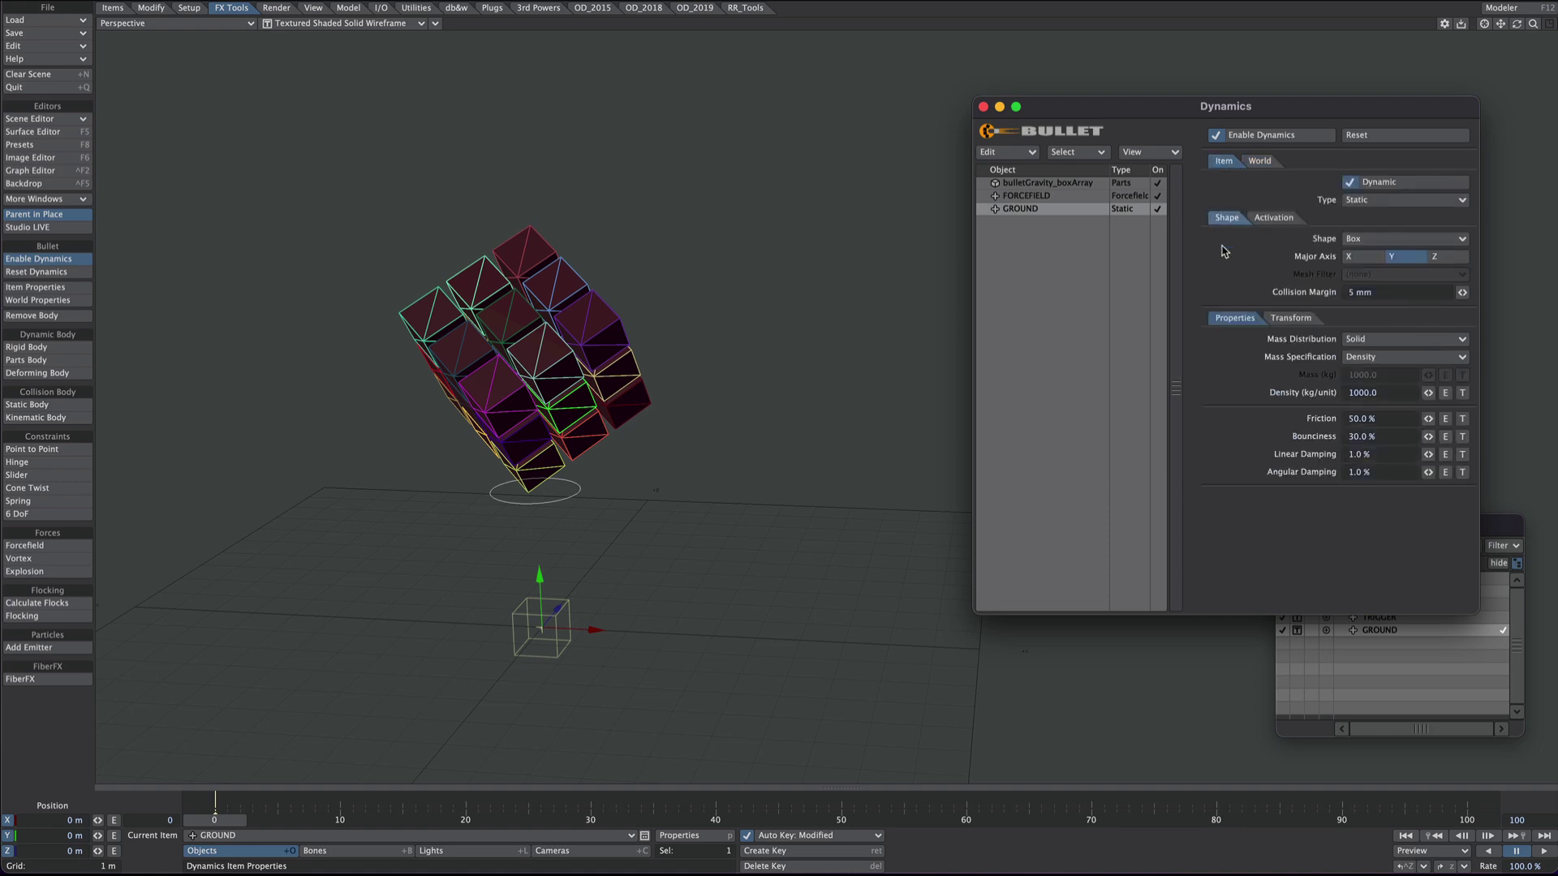
left_click(1290, 318)
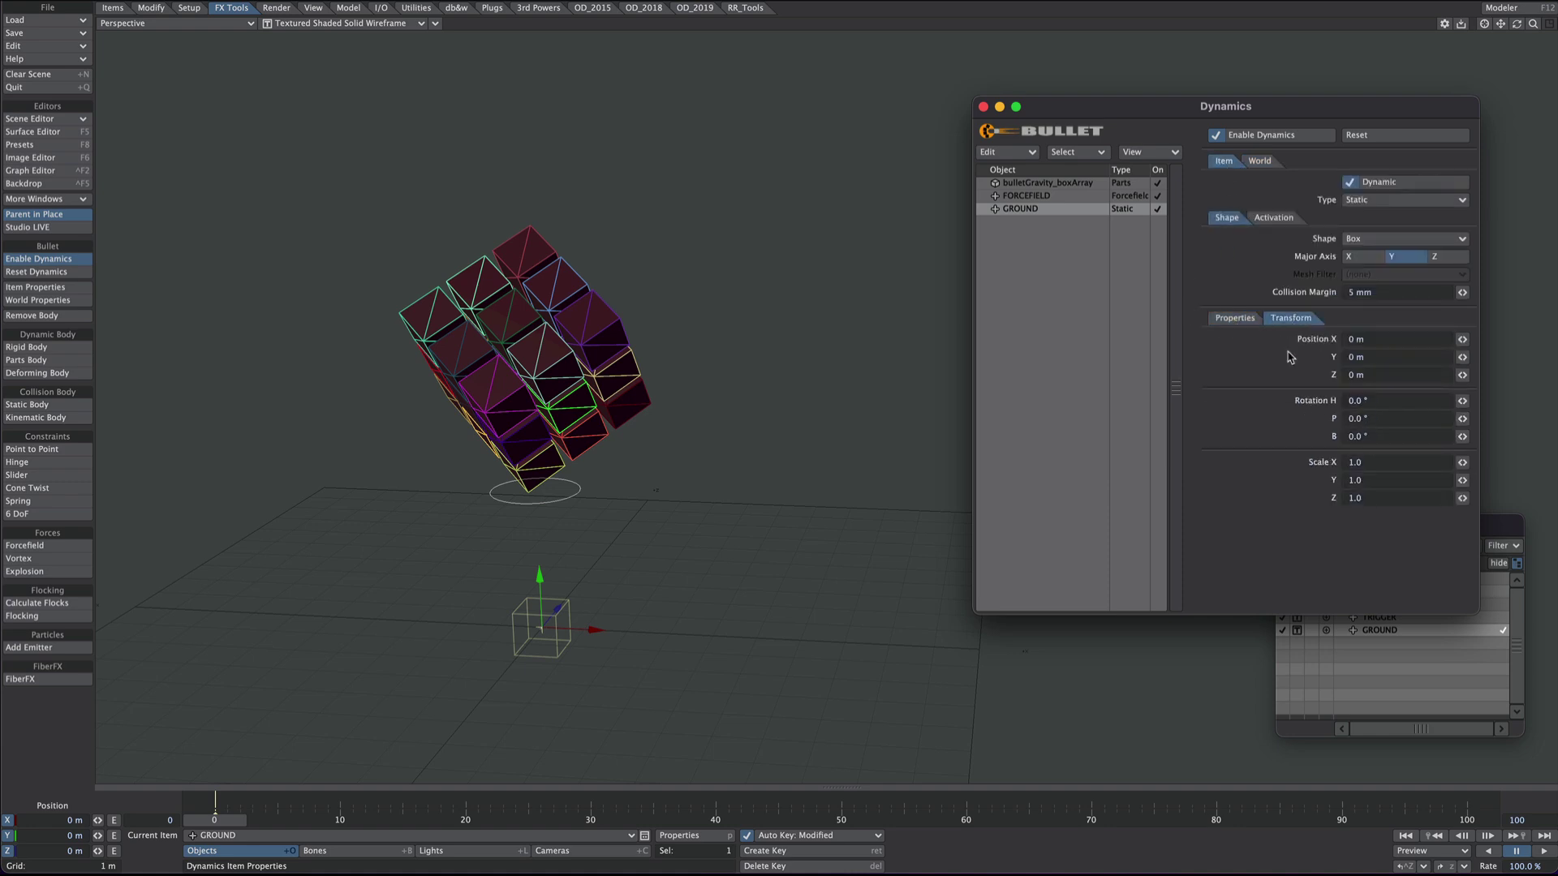
left_click(1343, 463)
type("20")
key("Tab")
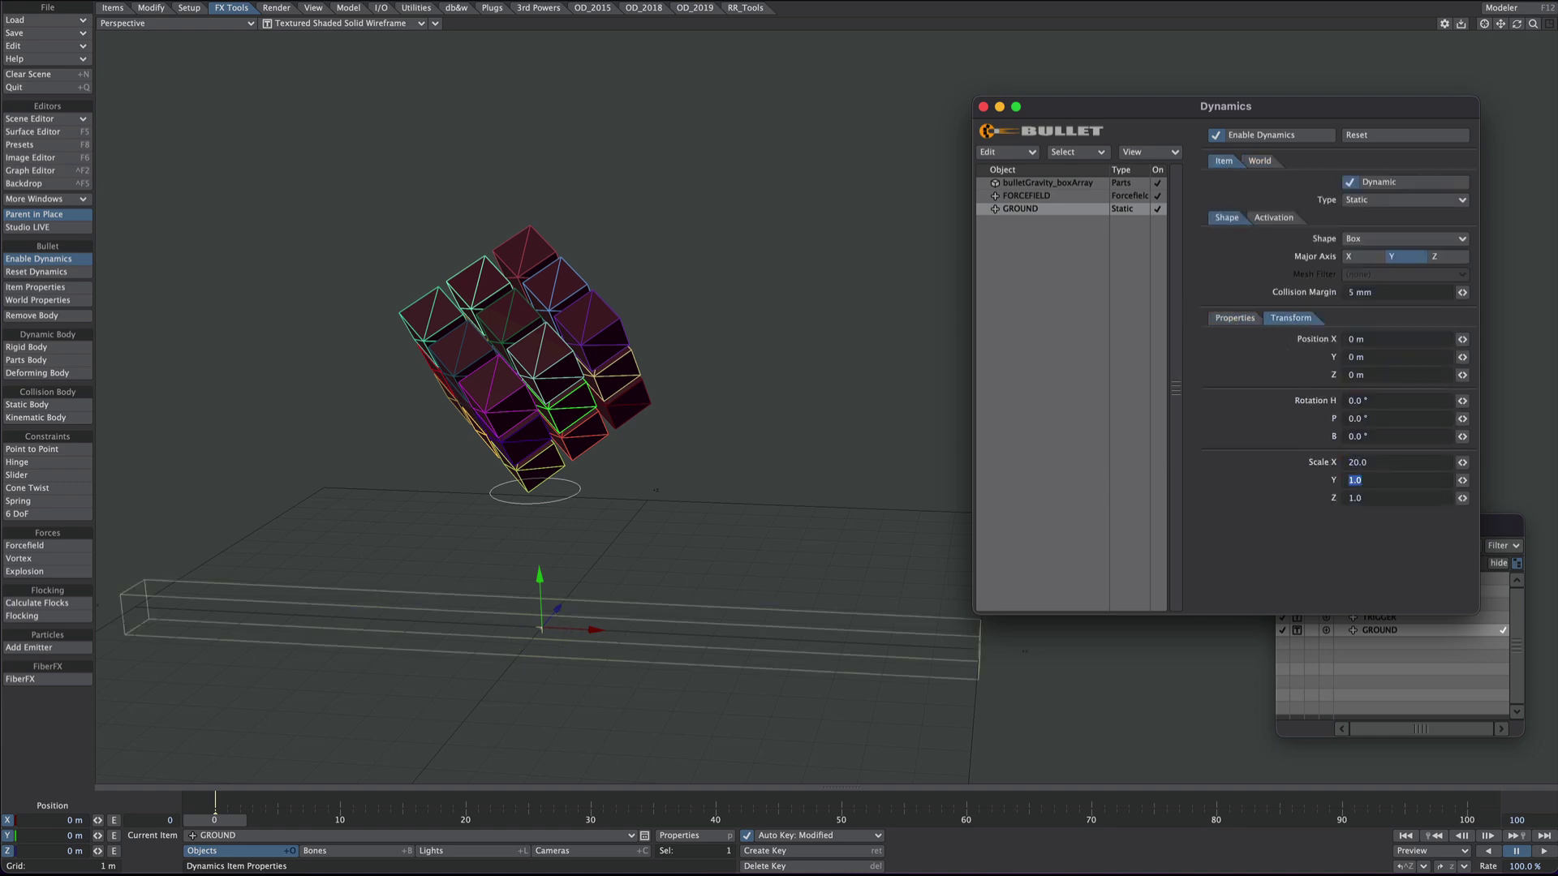
type(".1")
key("Tab")
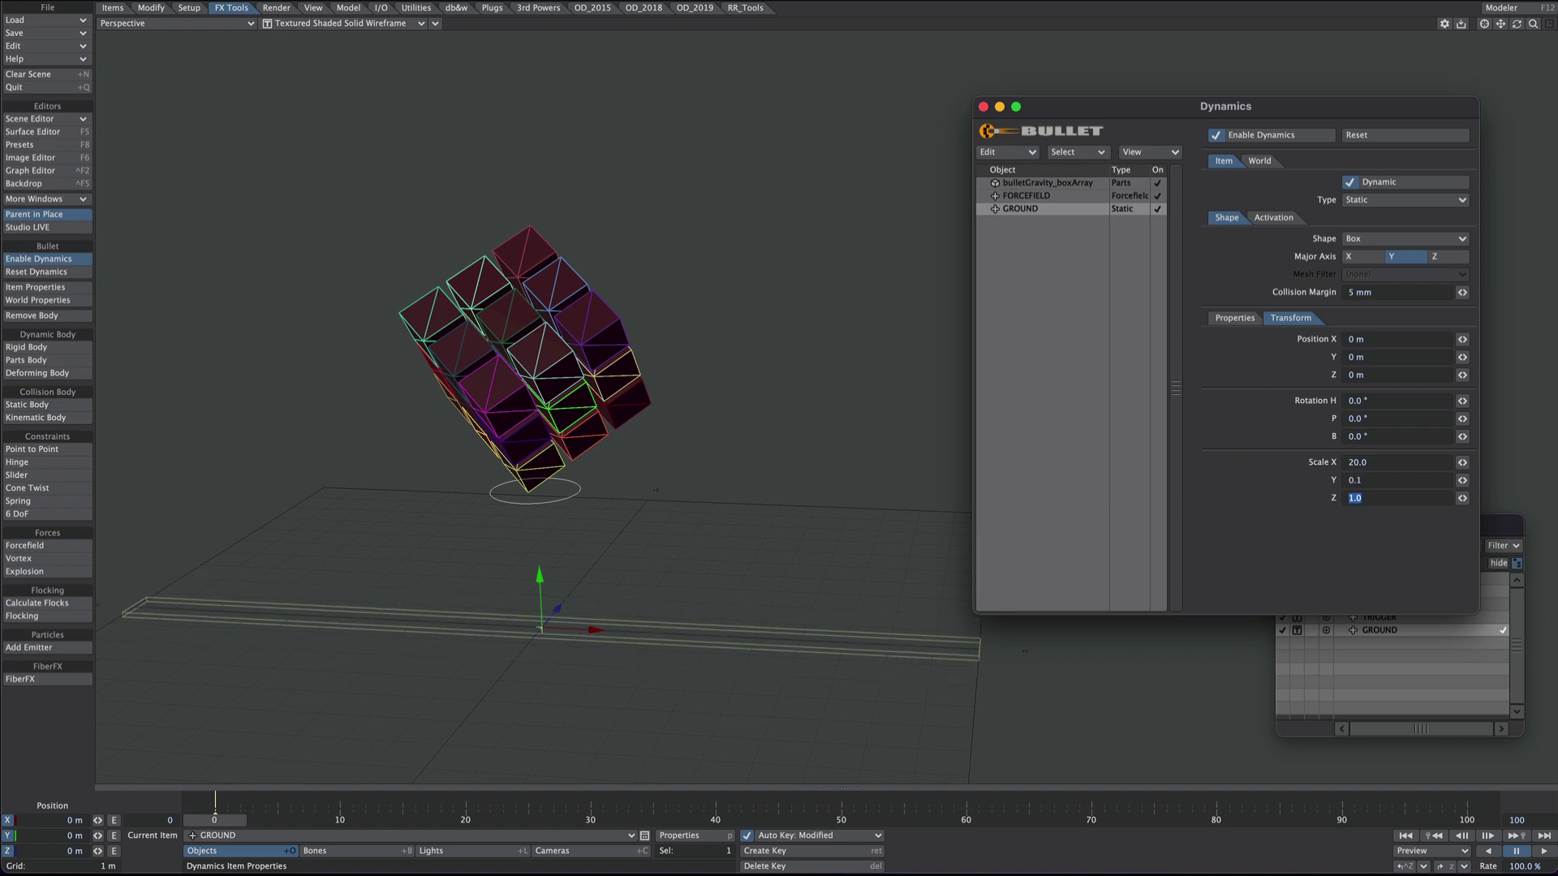
type("20")
key("Return")
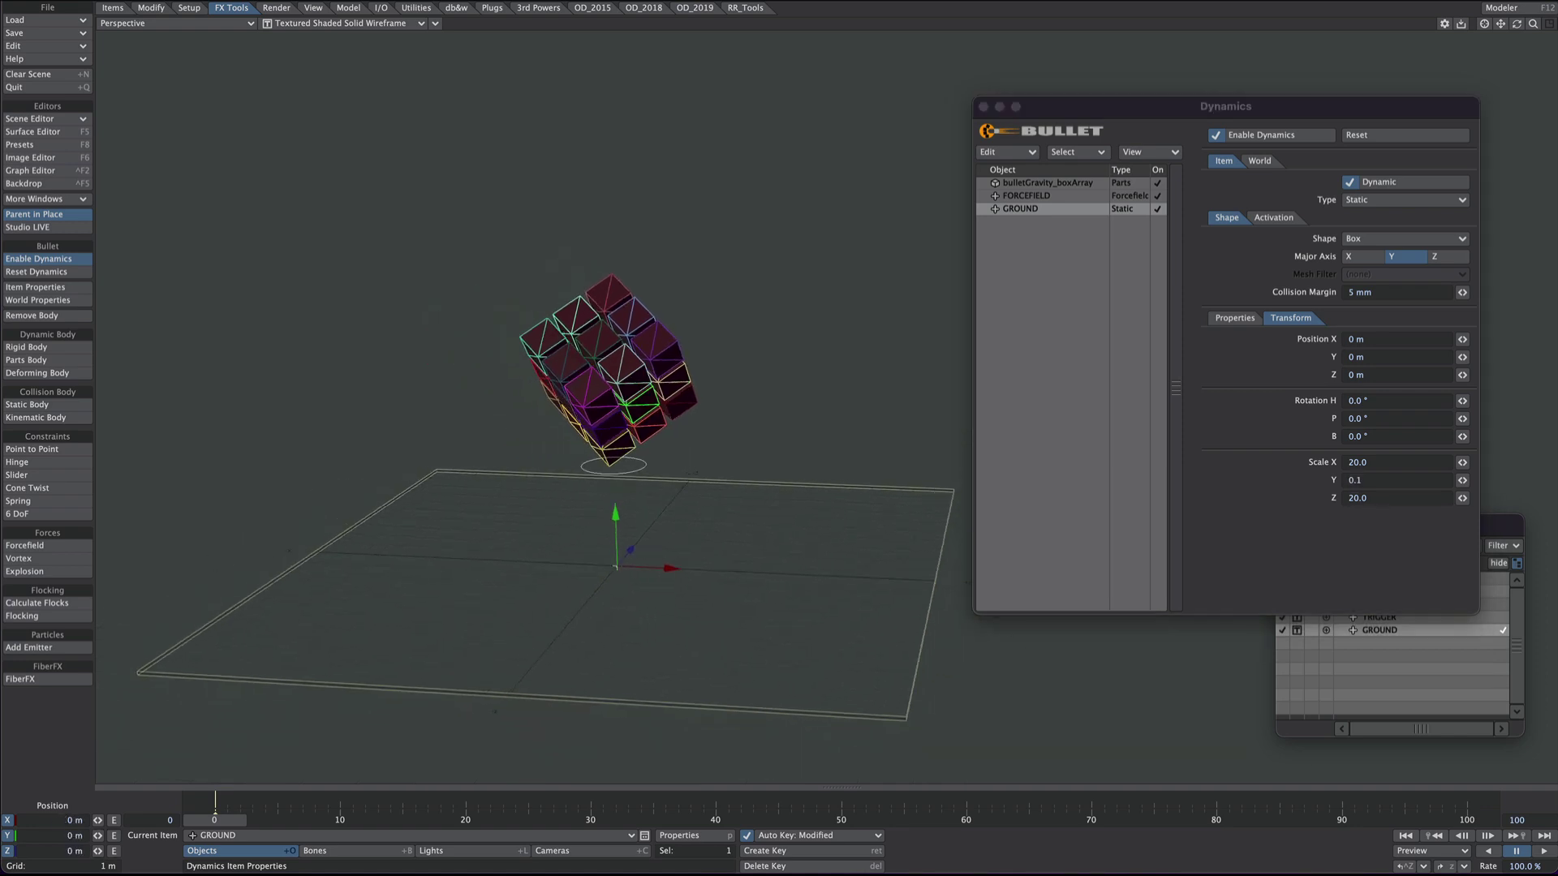
left_click_drag(536, 292, 475, 244, "alt")
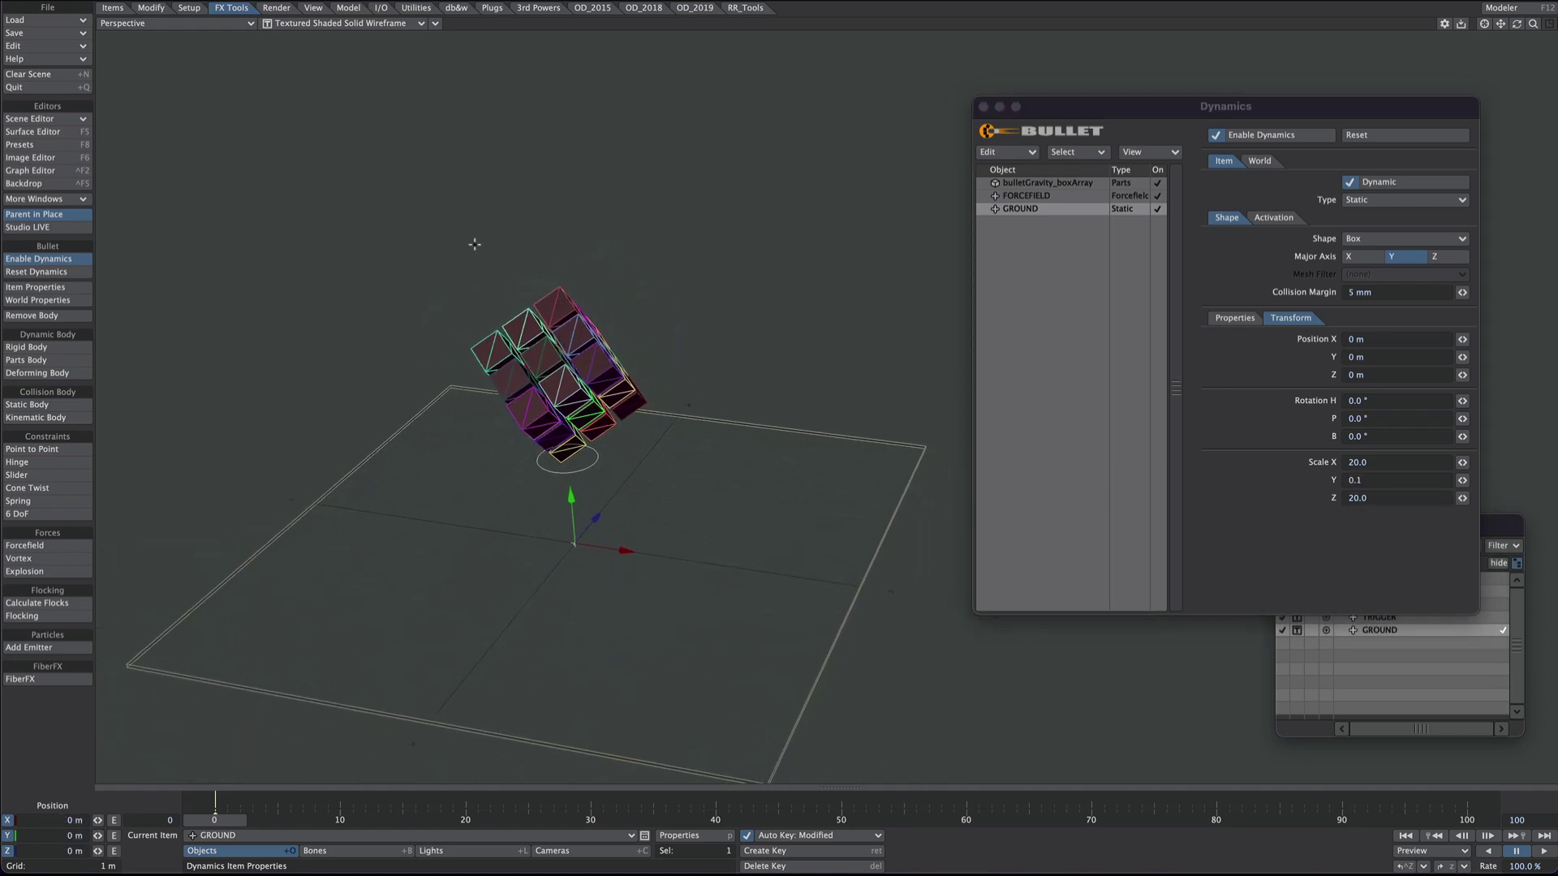
Set Draw Bodies to None, show GROUND's item settings, and play the simulation
left_click(1259, 160)
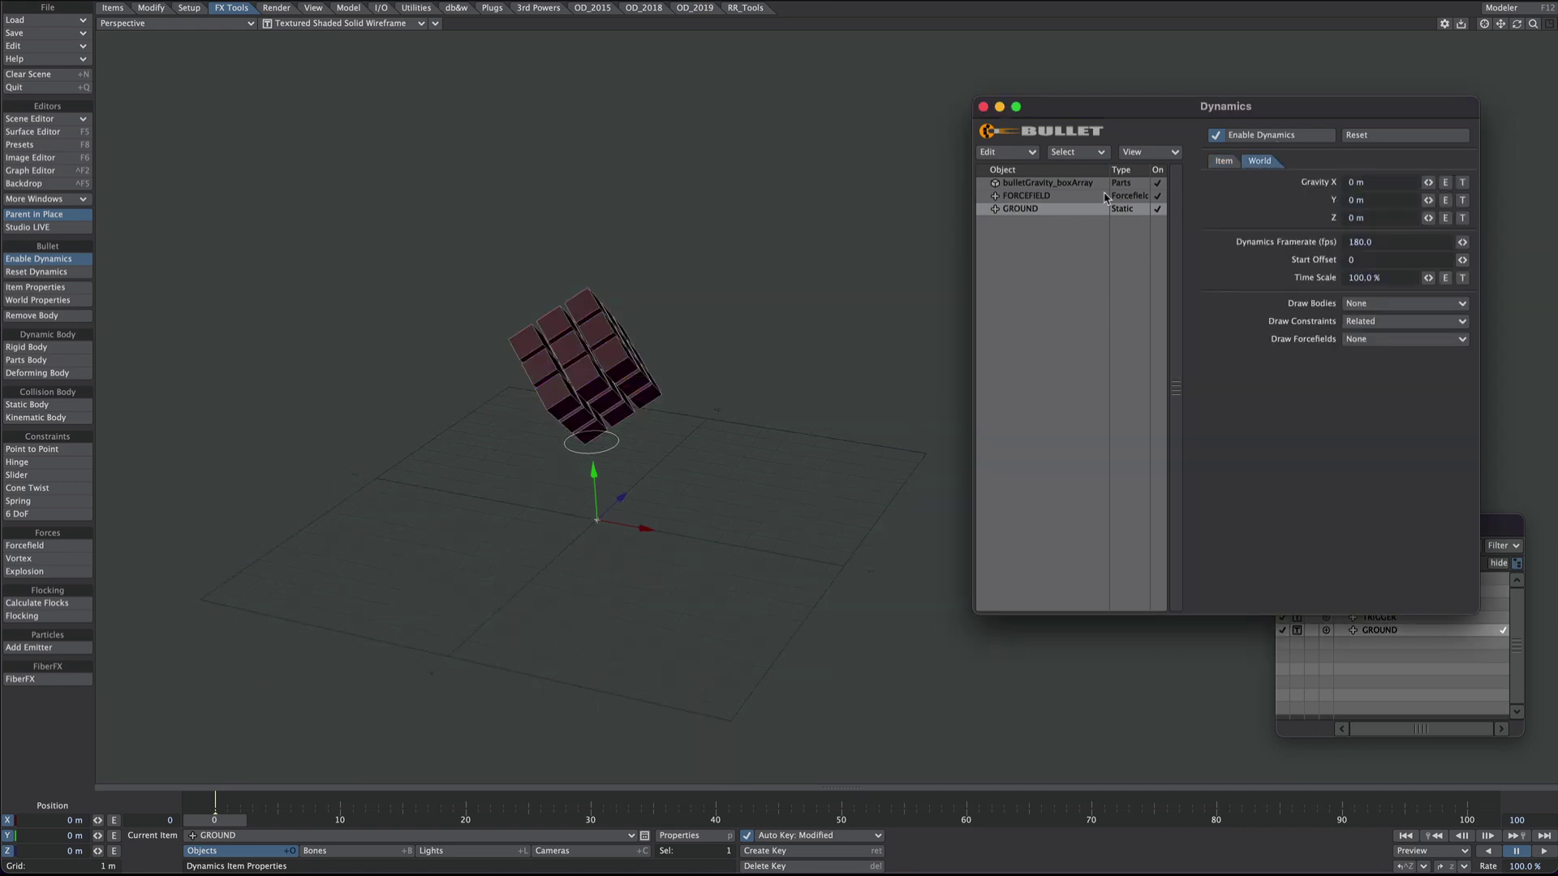
left_click(1223, 161)
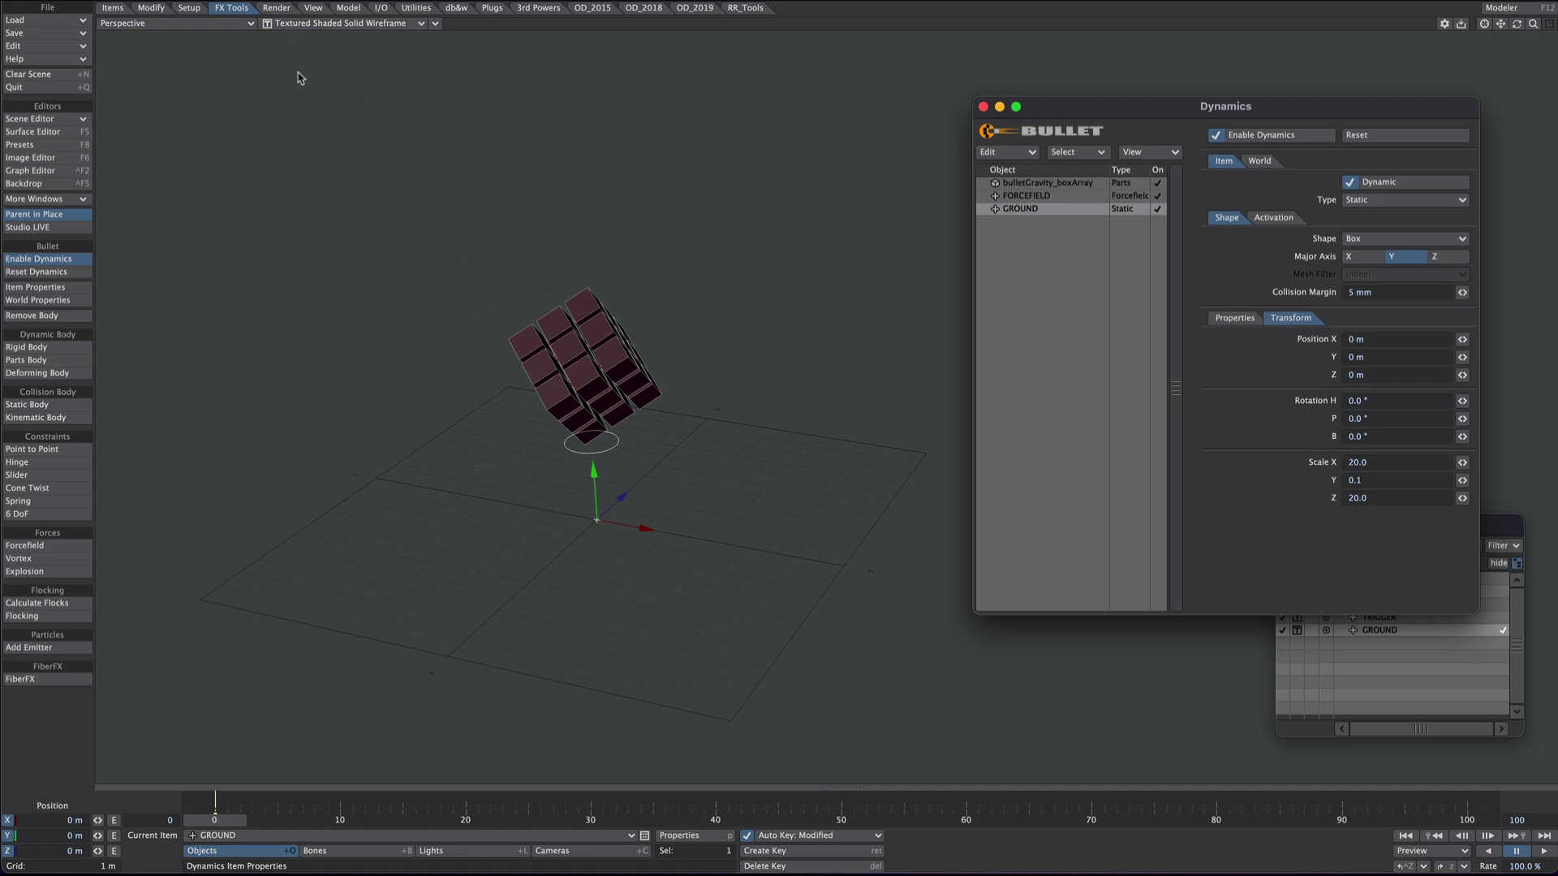
left_click(1542, 852)
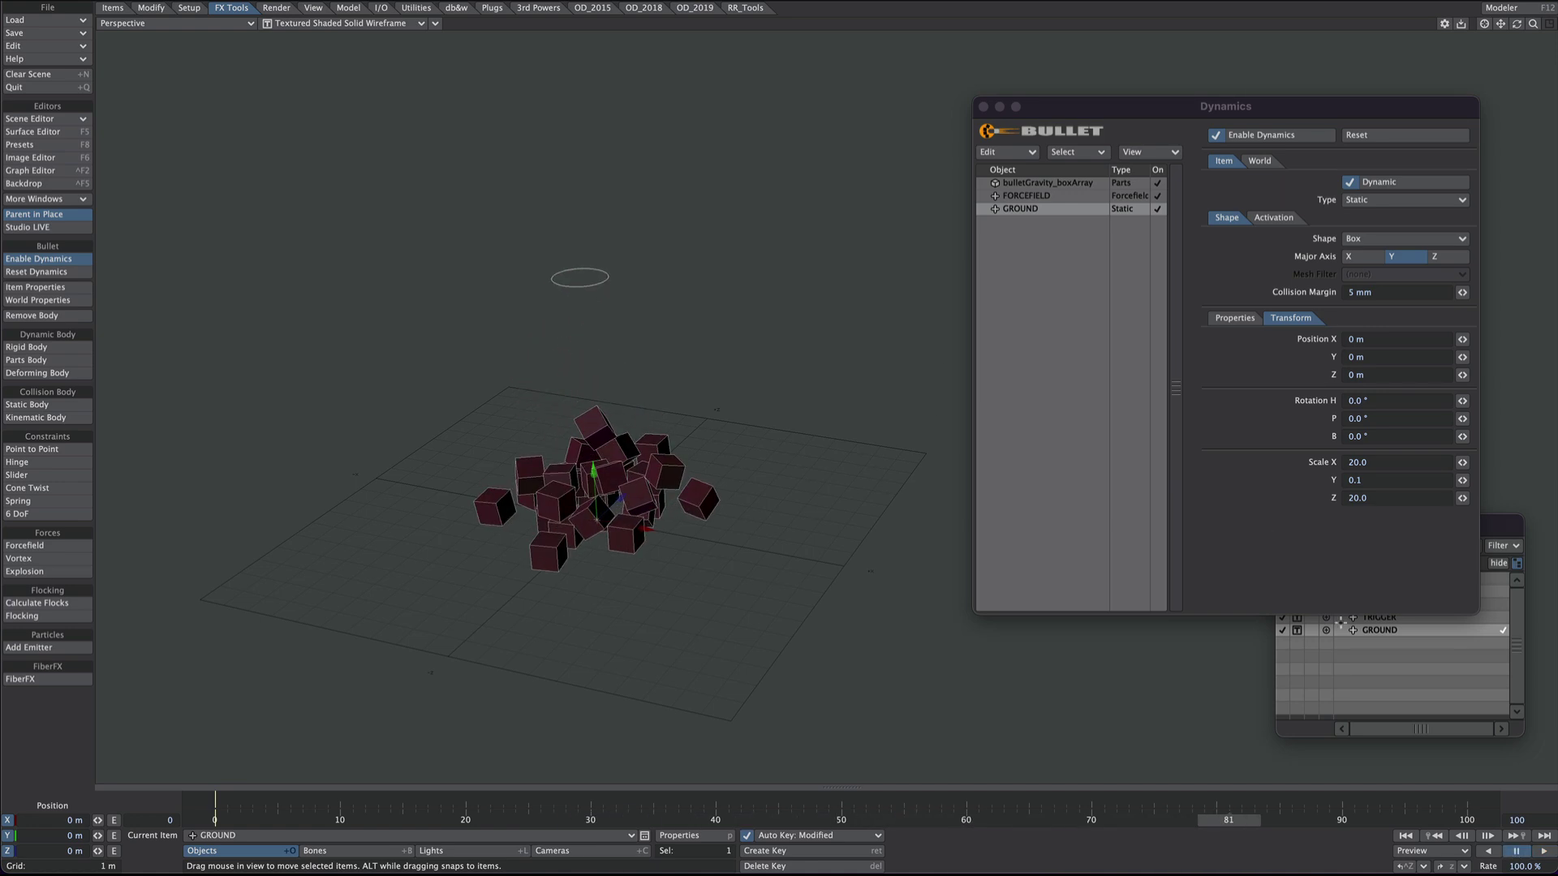
Set FORCEFIELD's Vector Y to 5 m and replay the simulation
left_click(1028, 198)
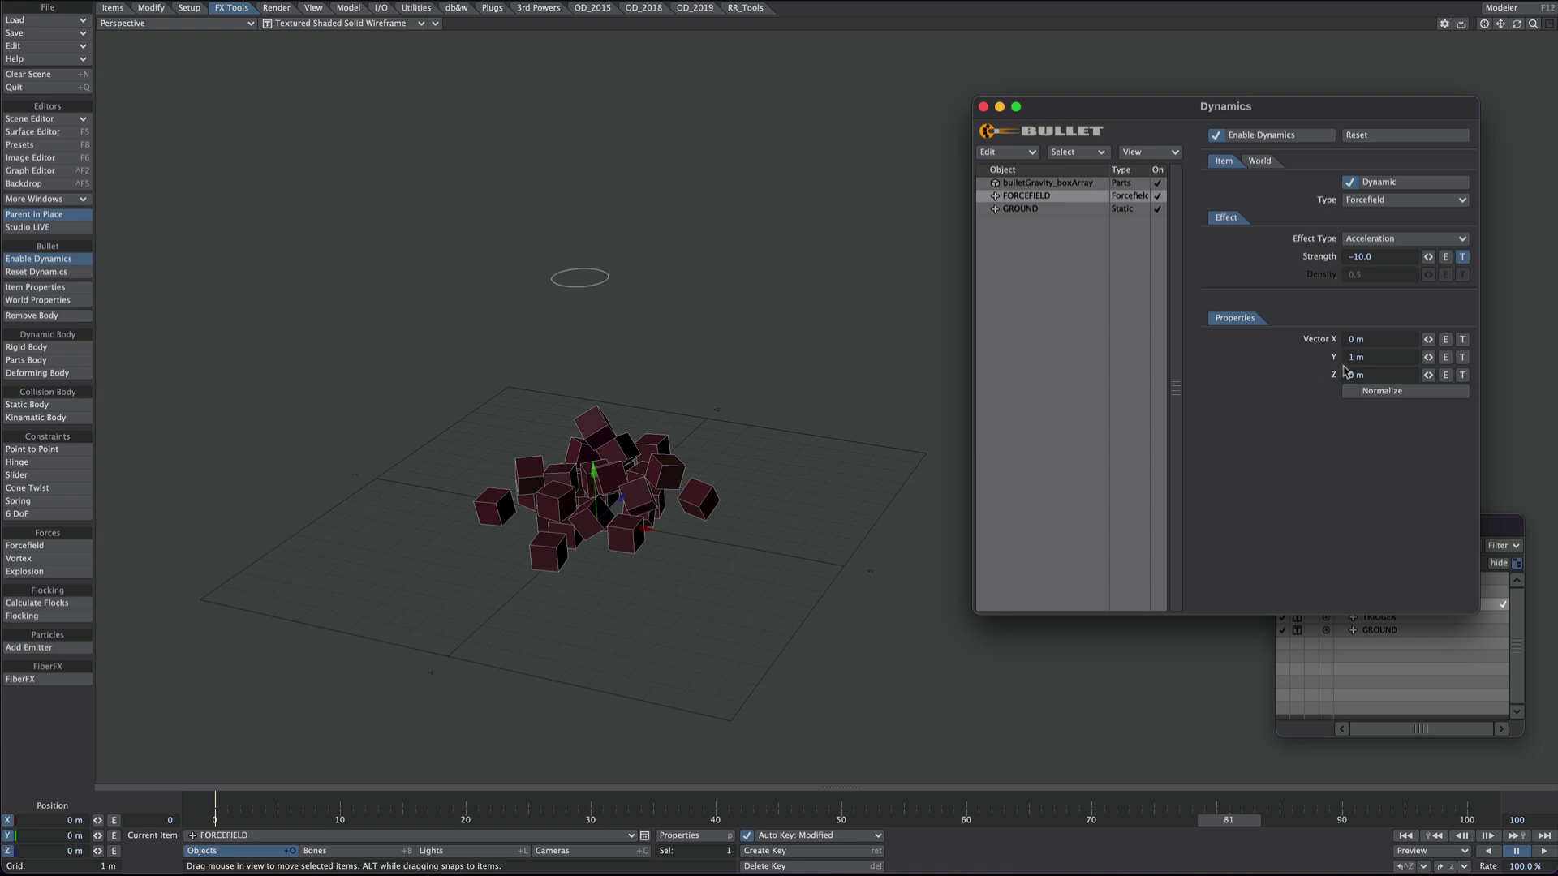
left_click(1367, 358)
type("5")
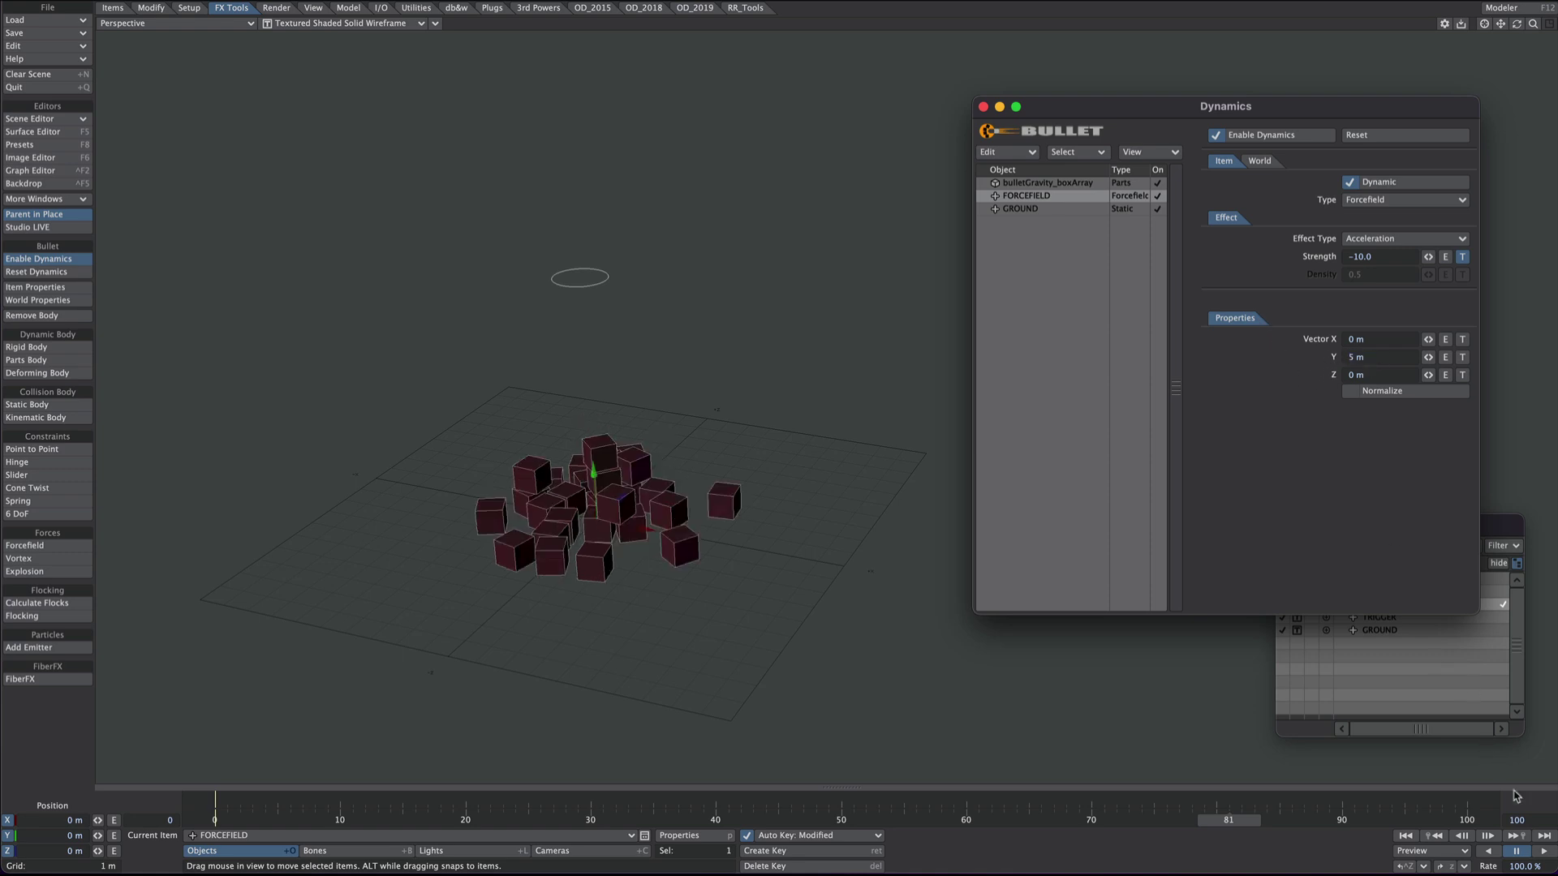
left_click(1544, 851)
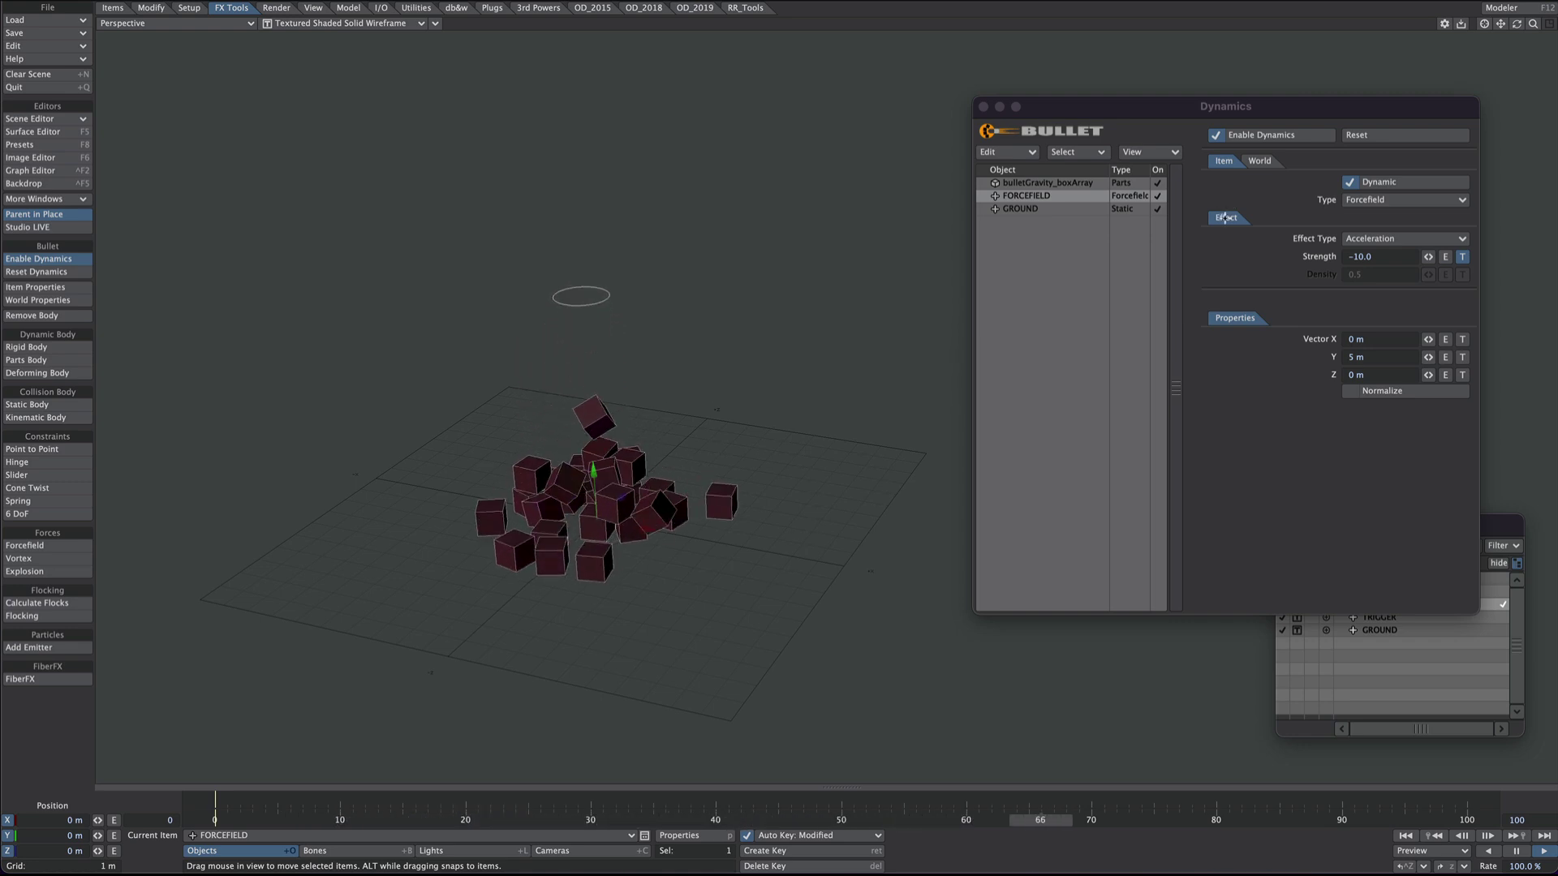
Set the Bounciness of bulletGravity_boxArray to 90%
left_click(1226, 207)
left_click(1047, 183)
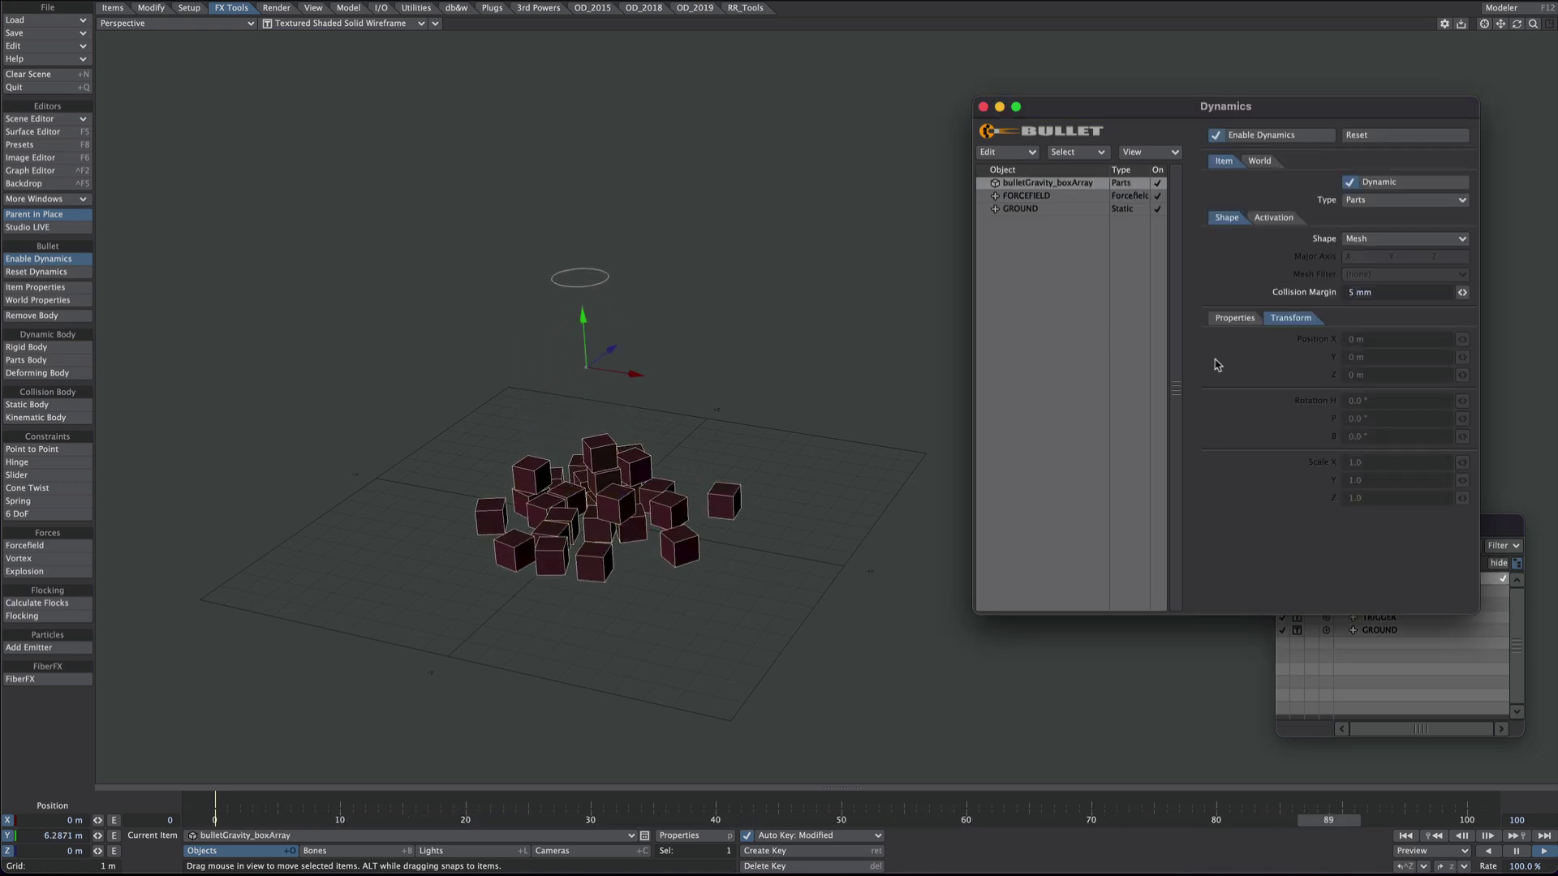
left_click(1229, 319)
left_click_drag(1390, 436, 1307, 445)
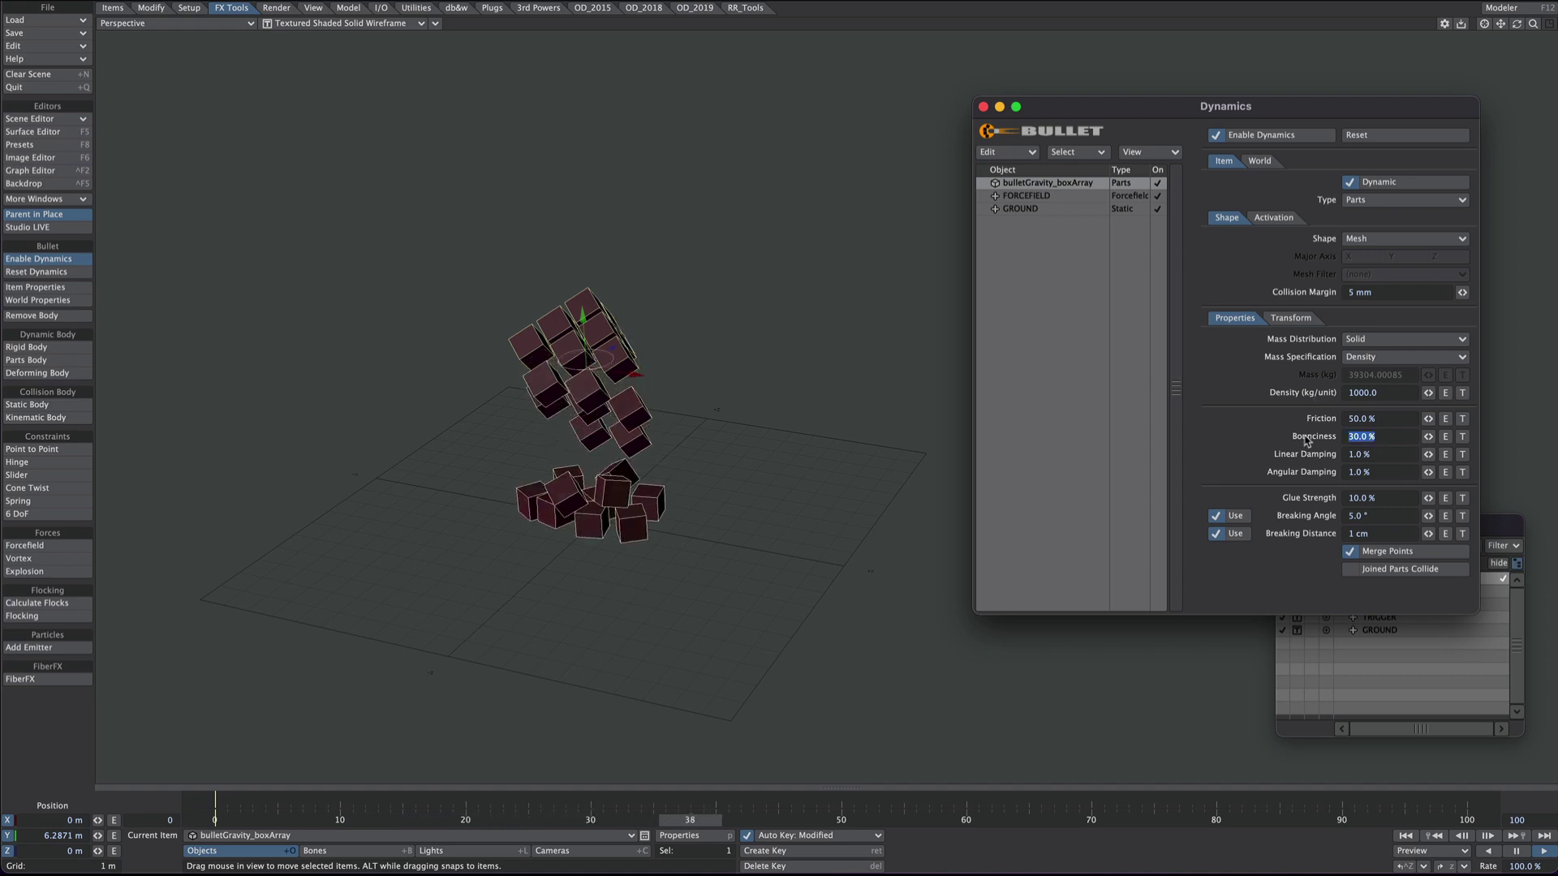
type("90")
key("Tab")
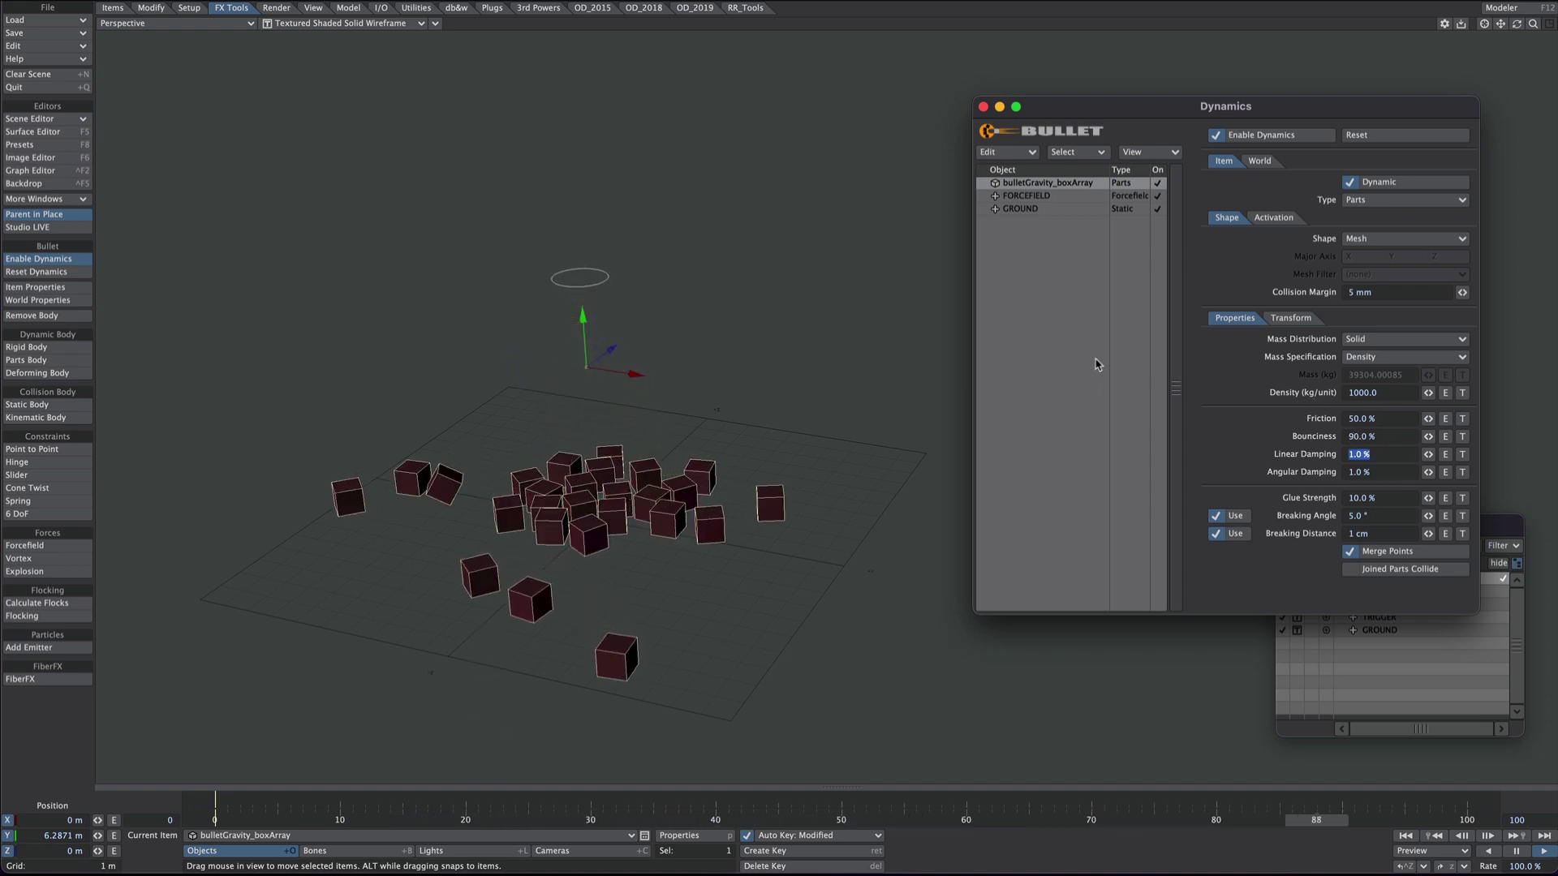
Set both Friction and Bounciness of the GROUND static body to 90%
left_click(1020, 209)
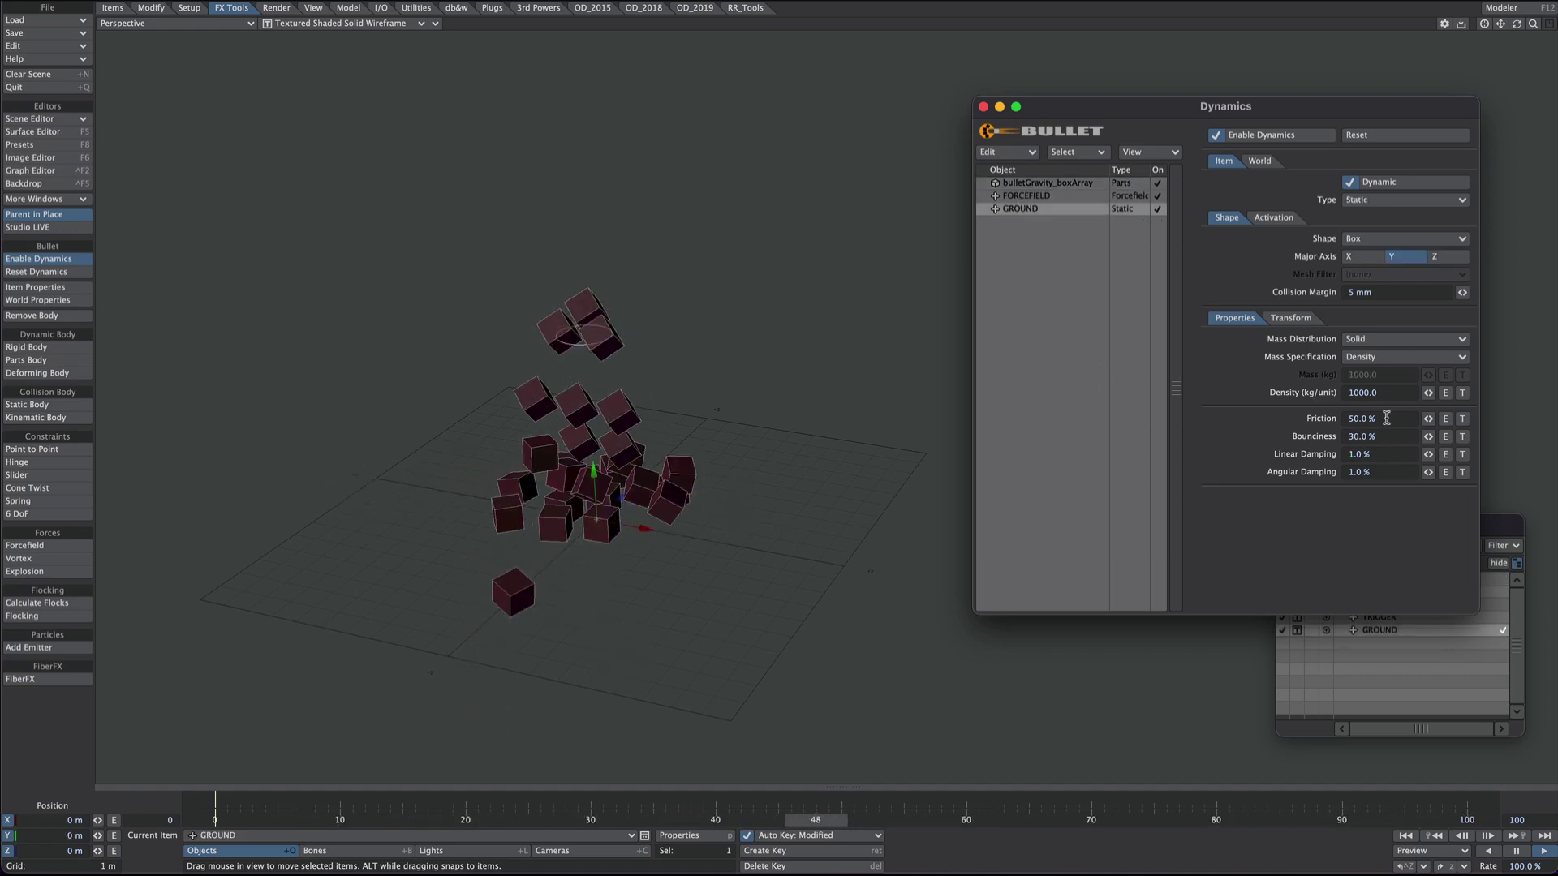
type("90")
key("Tab")
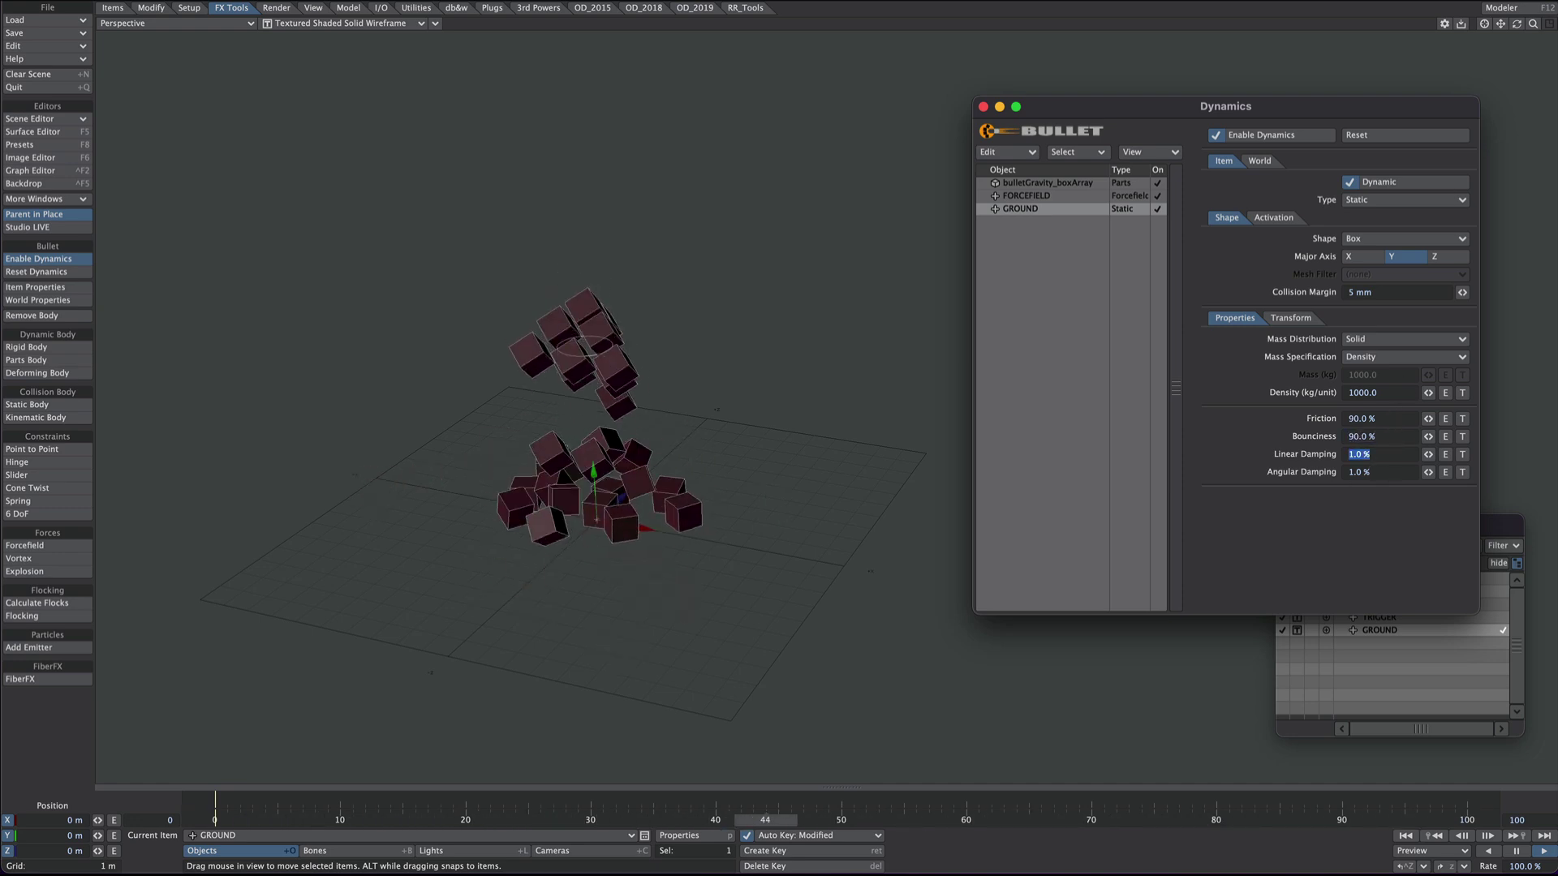
Set bulletGravity_boxArray's Angular Damping to 80% and its Linear Damping to 20%
key("Tab")
left_click_drag(713, 638, 713, 603, "alt")
left_click(1046, 183)
type("80")
key("Tab")
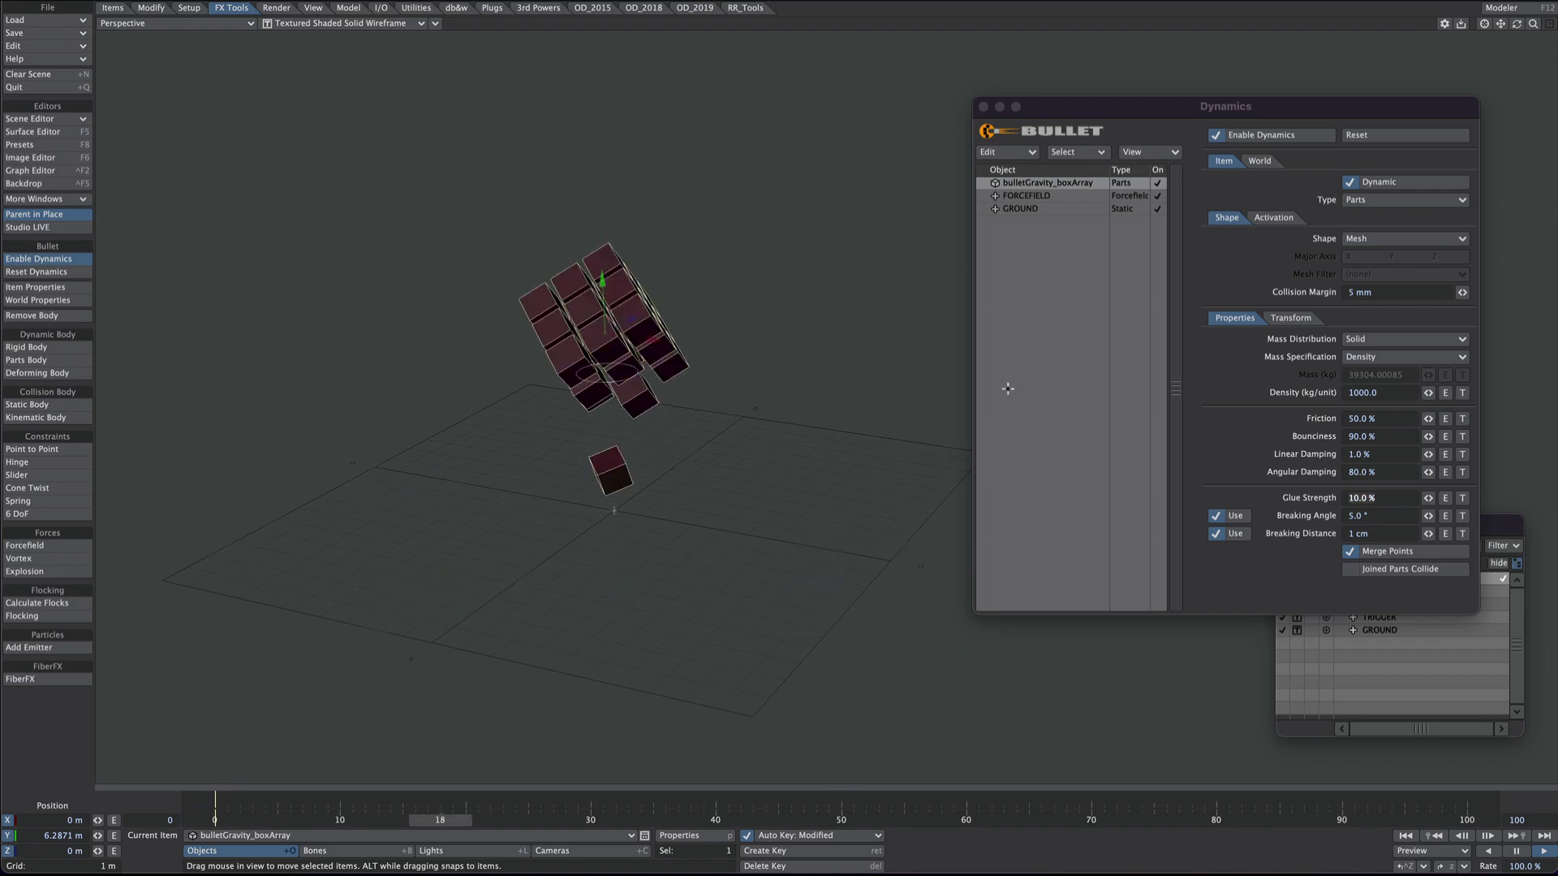
left_click(1360, 455)
type("20")
key("Tab")
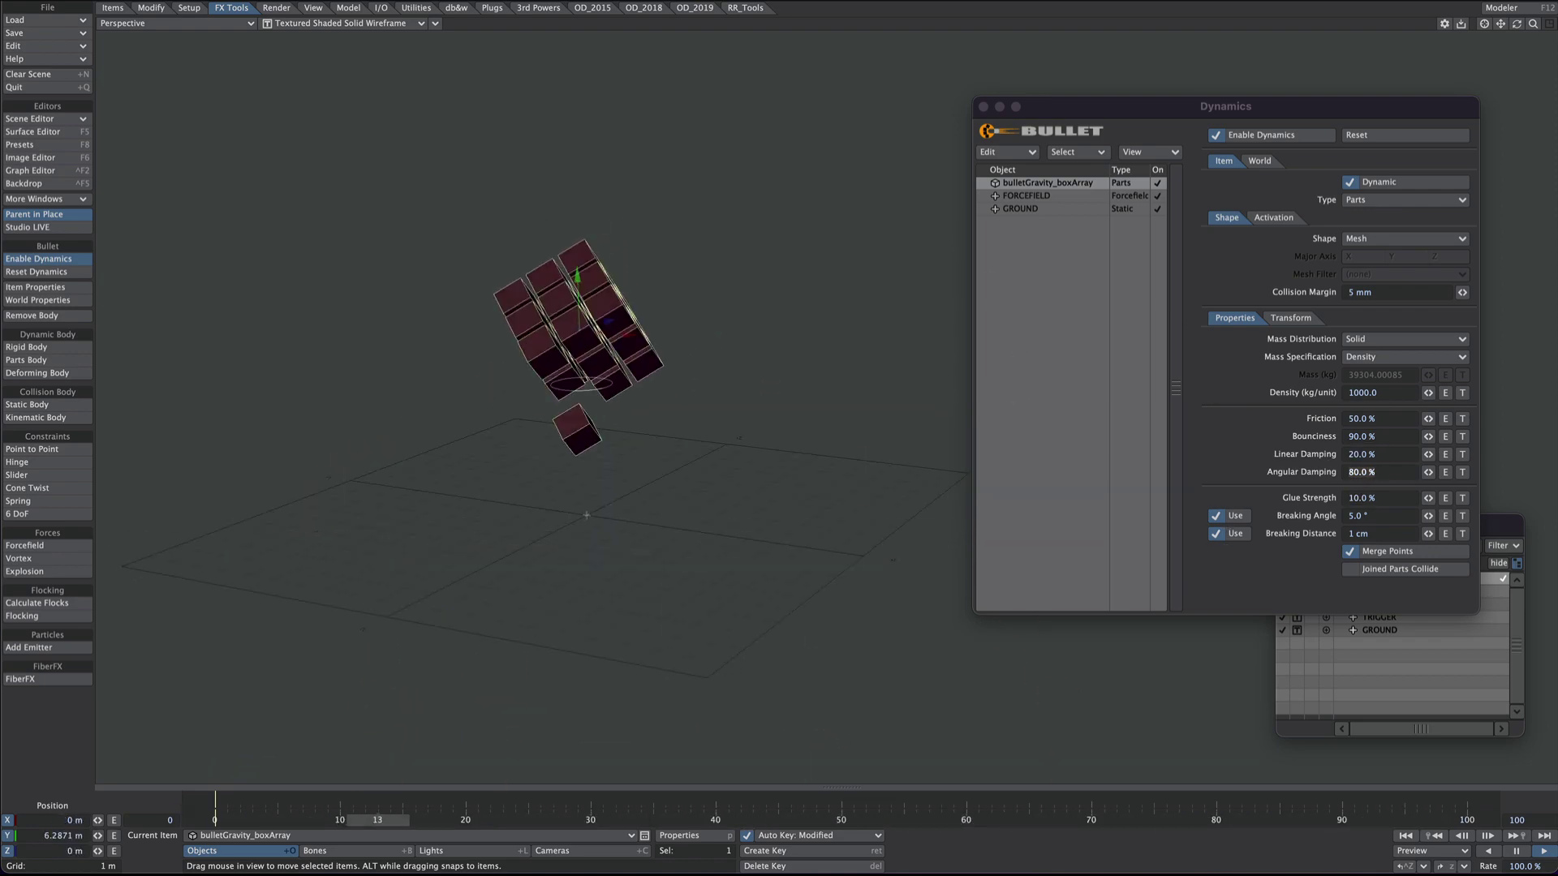
left_click(1252, 344)
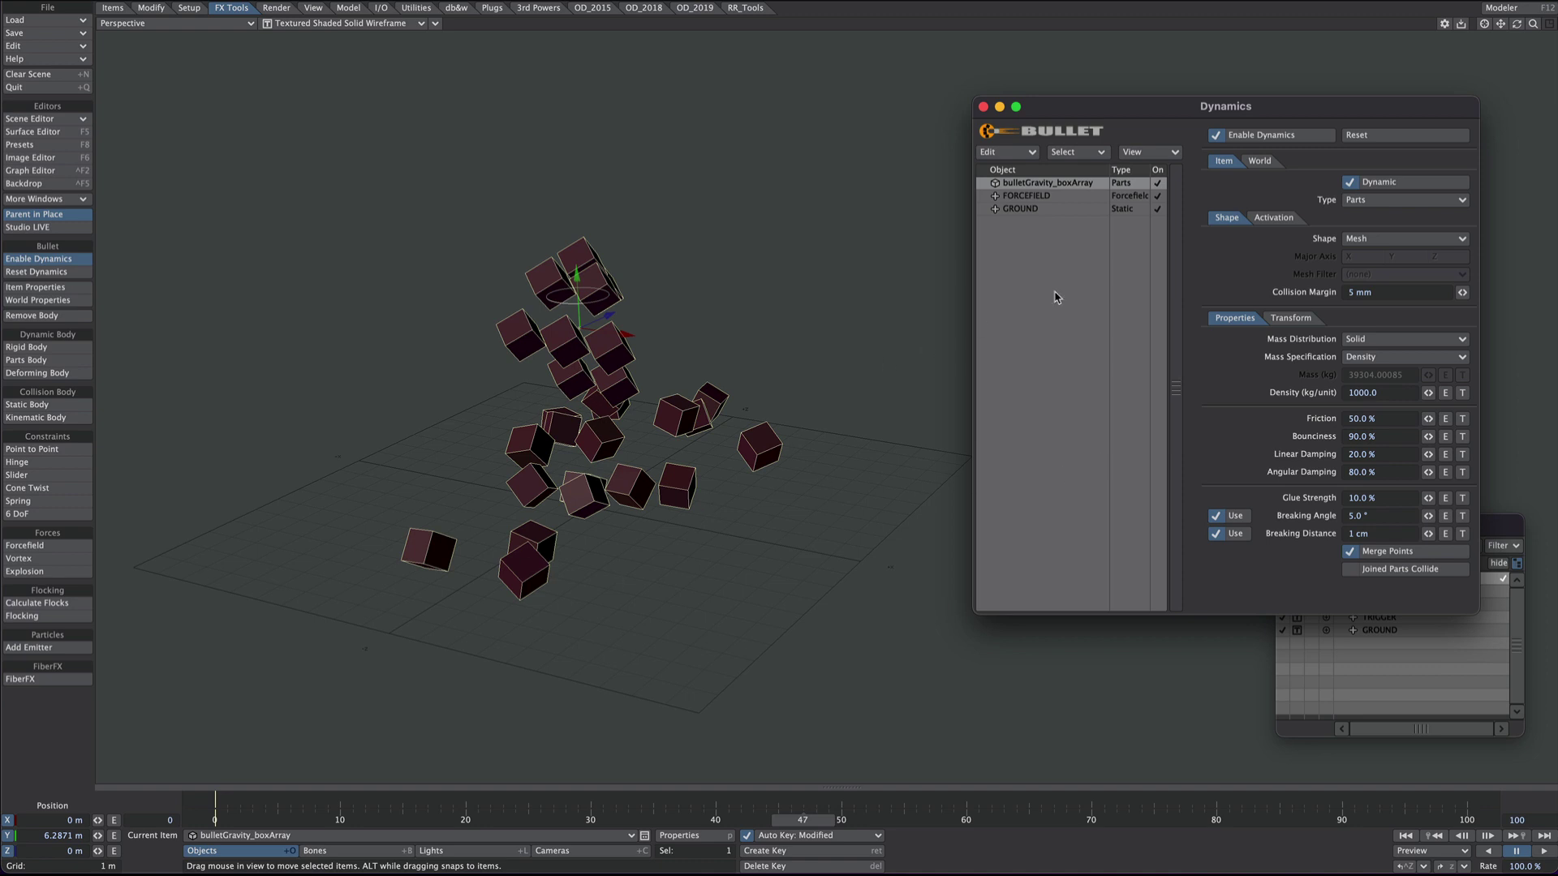
Change the collision shape of bulletGravity_boxArray to Box, and play the simulation before pausing it
left_click(1373, 239)
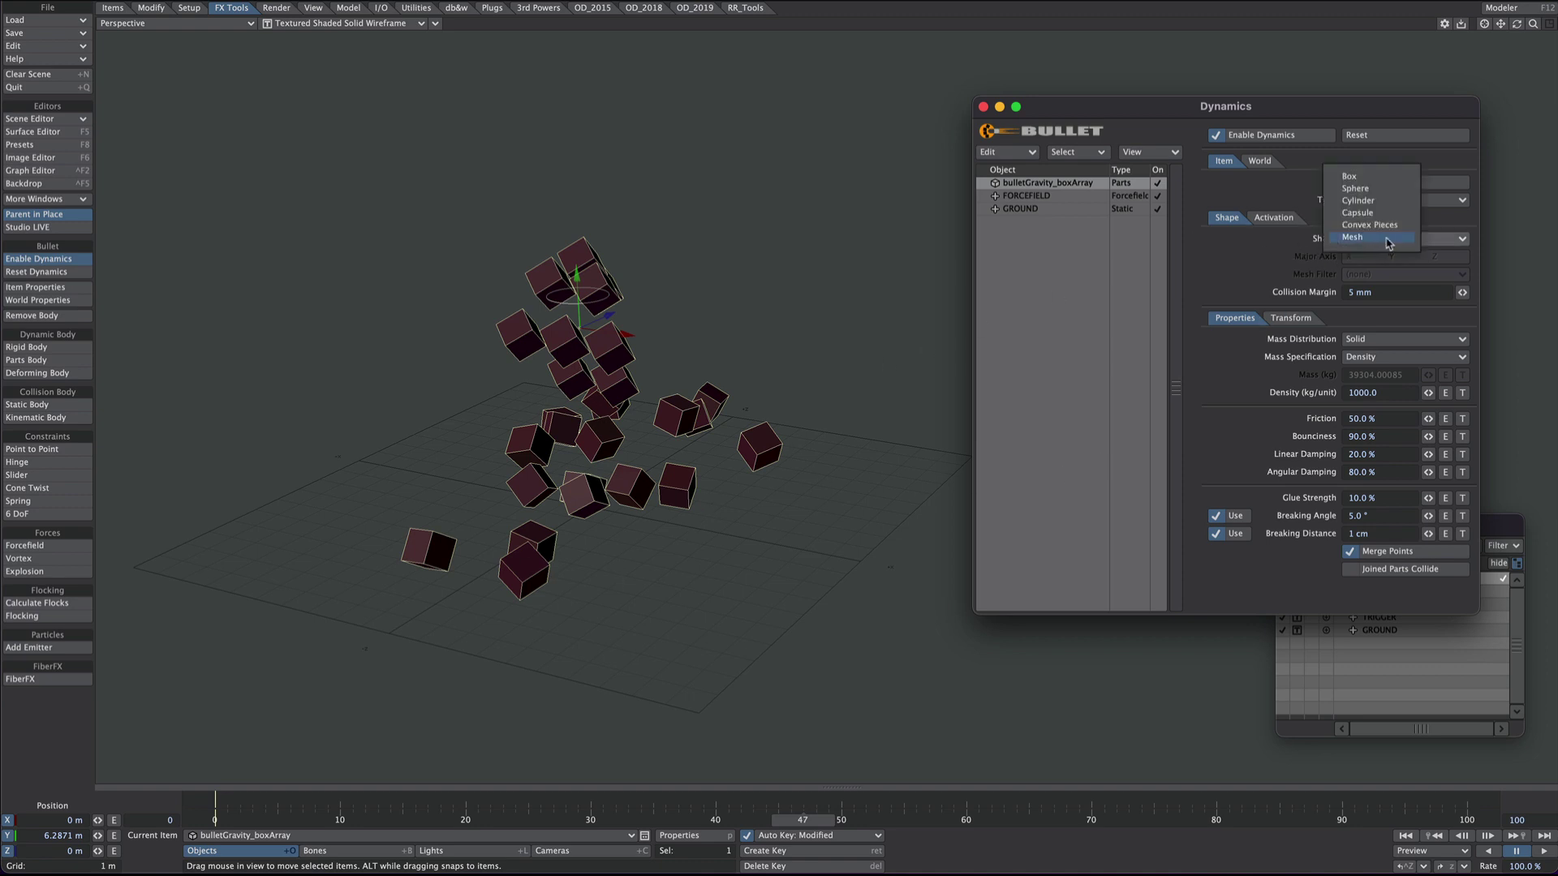
left_click(1385, 177)
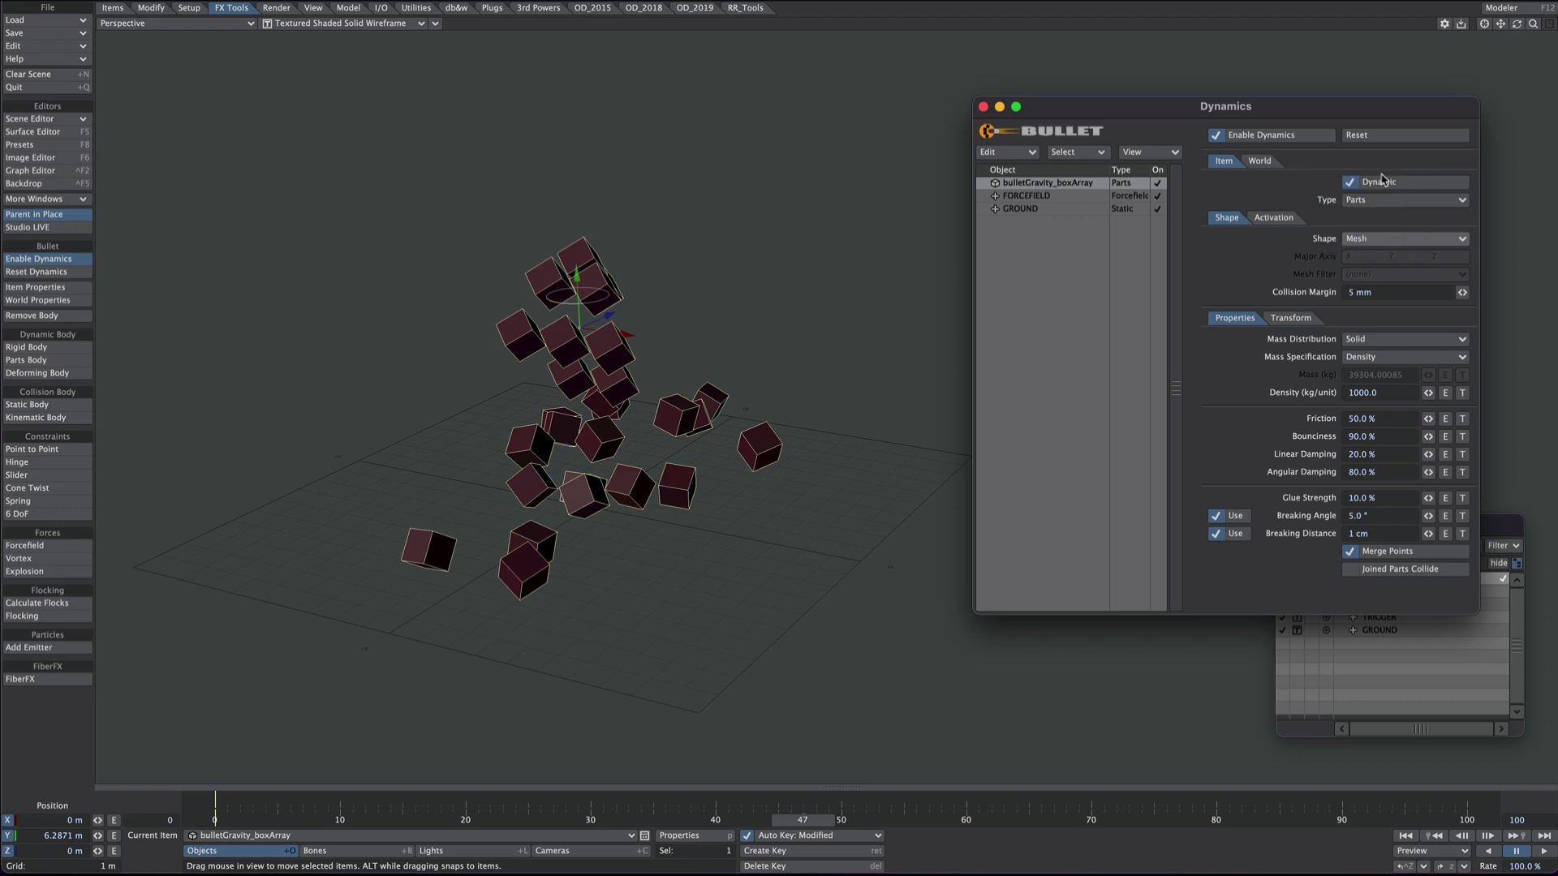
left_click(1541, 850)
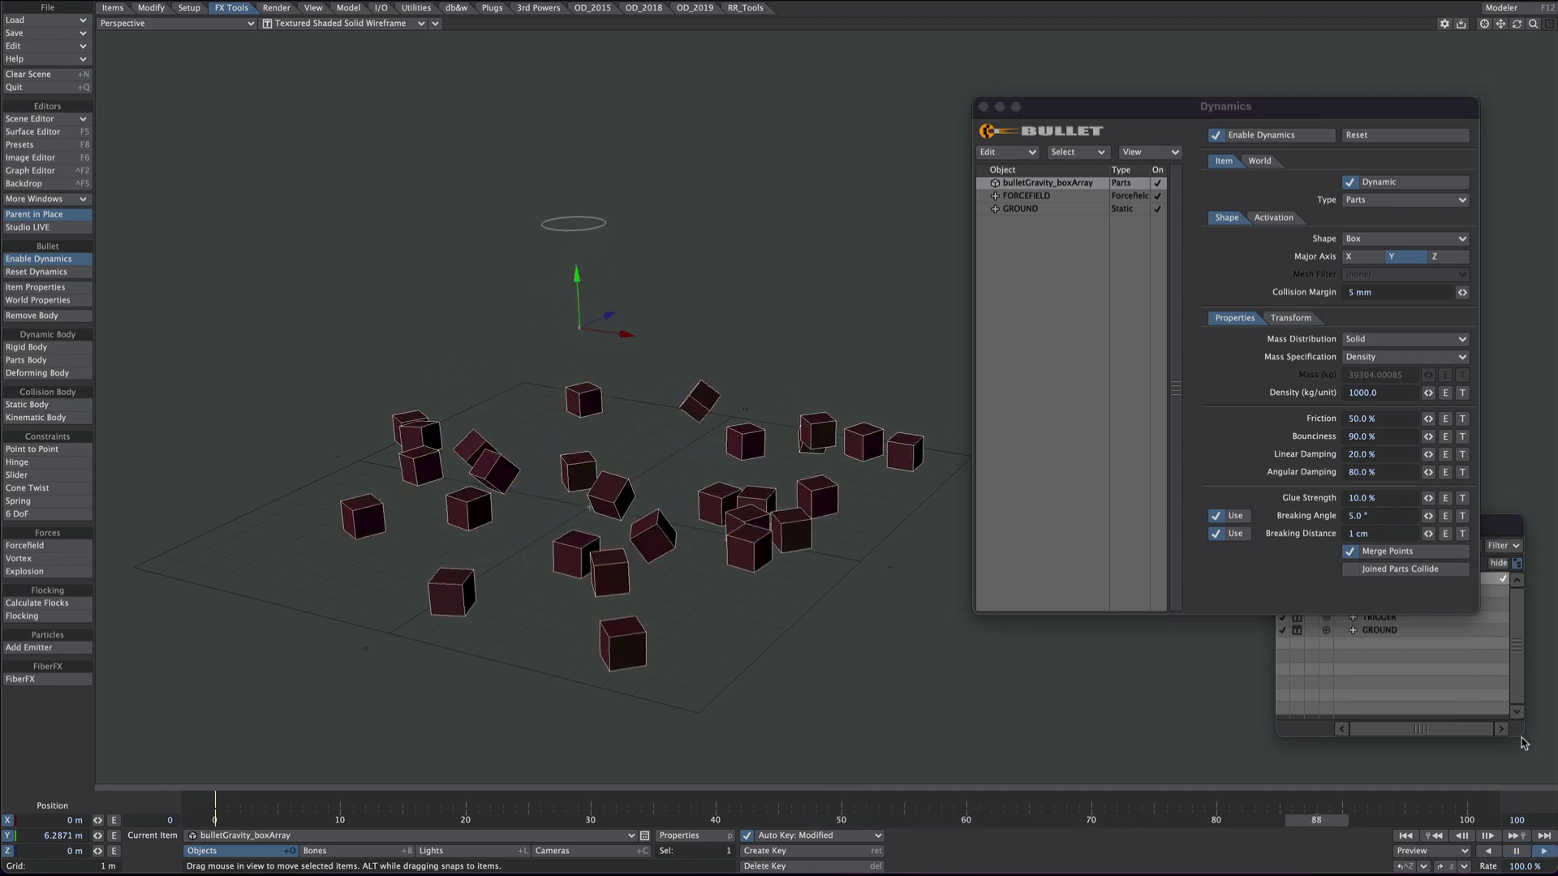
left_click(1517, 851)
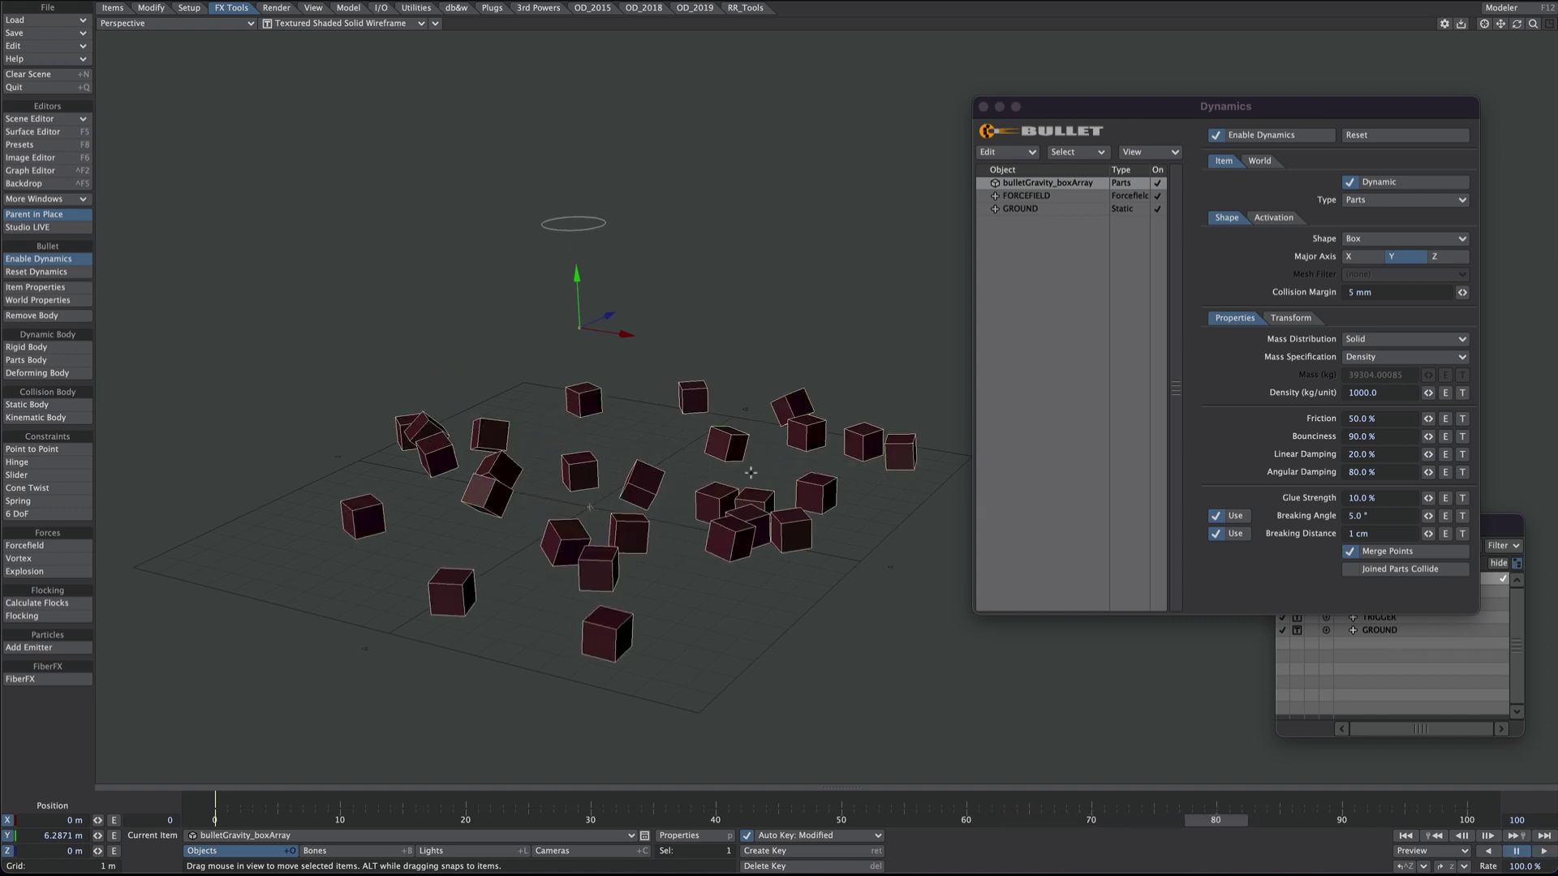
Set the Dynamics Framerate in the Bullet world settings to 600 fps
left_click(1259, 161)
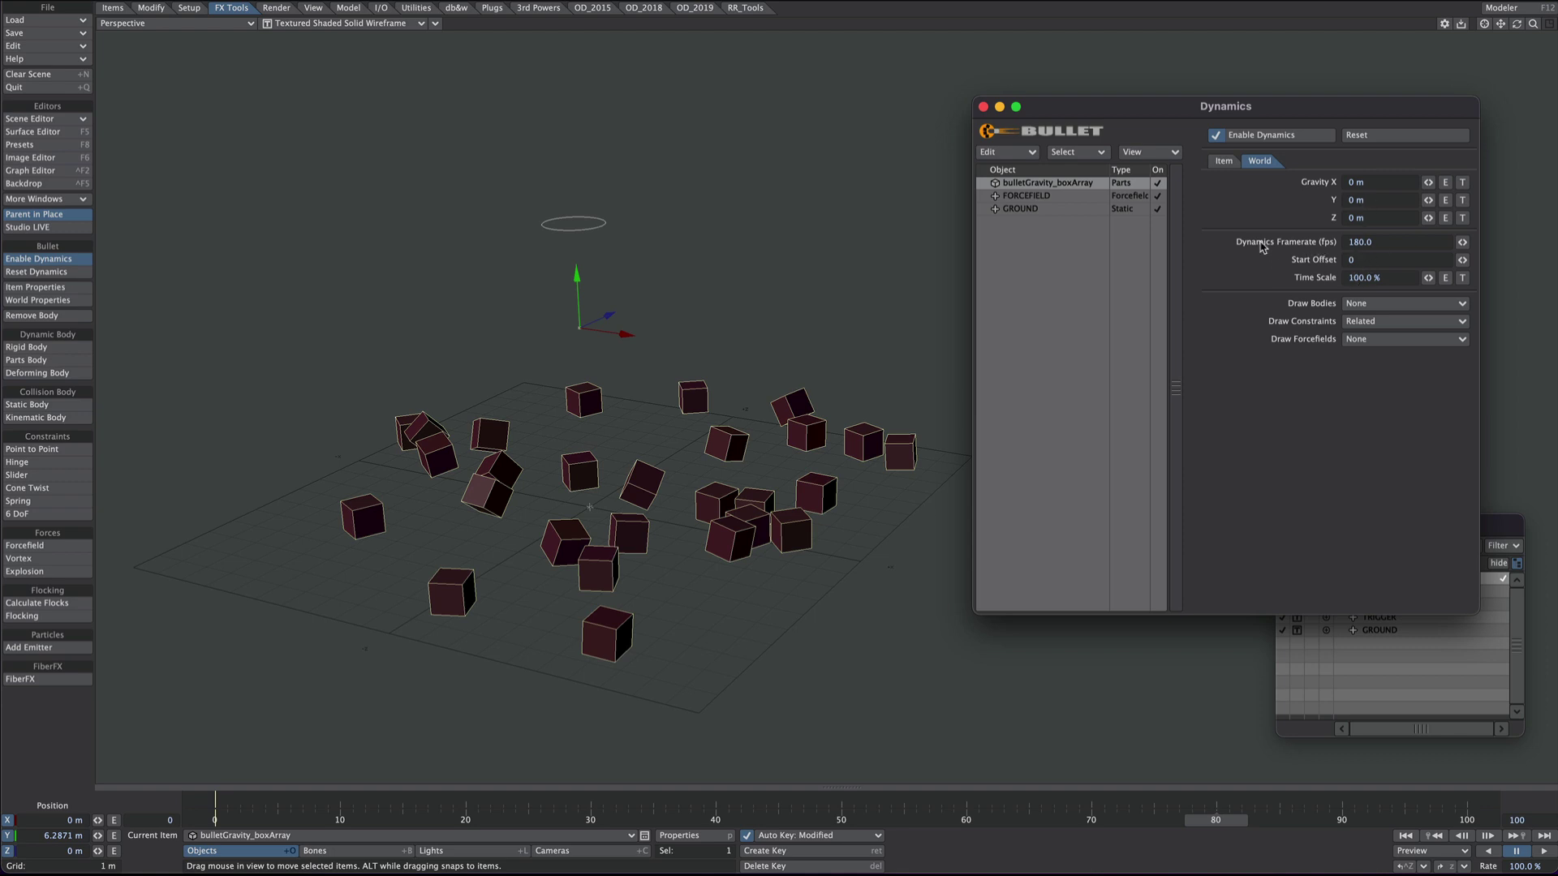
left_click(1382, 242)
type("600")
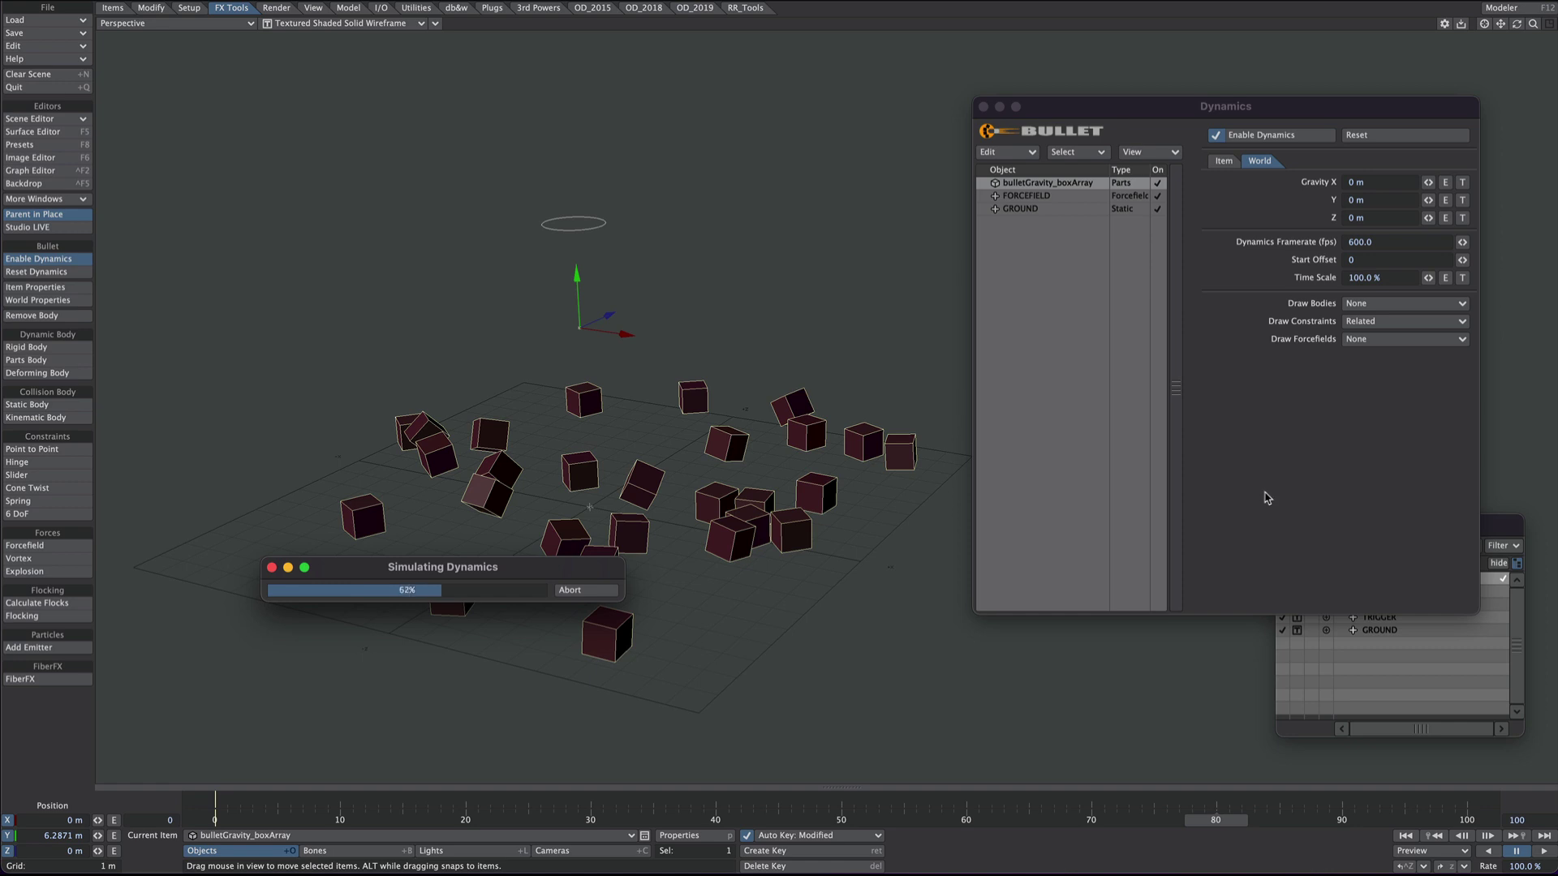
Extend the timeline's end frame to 120 and replay the simulation from the start
left_click(1407, 836)
left_click(1544, 851)
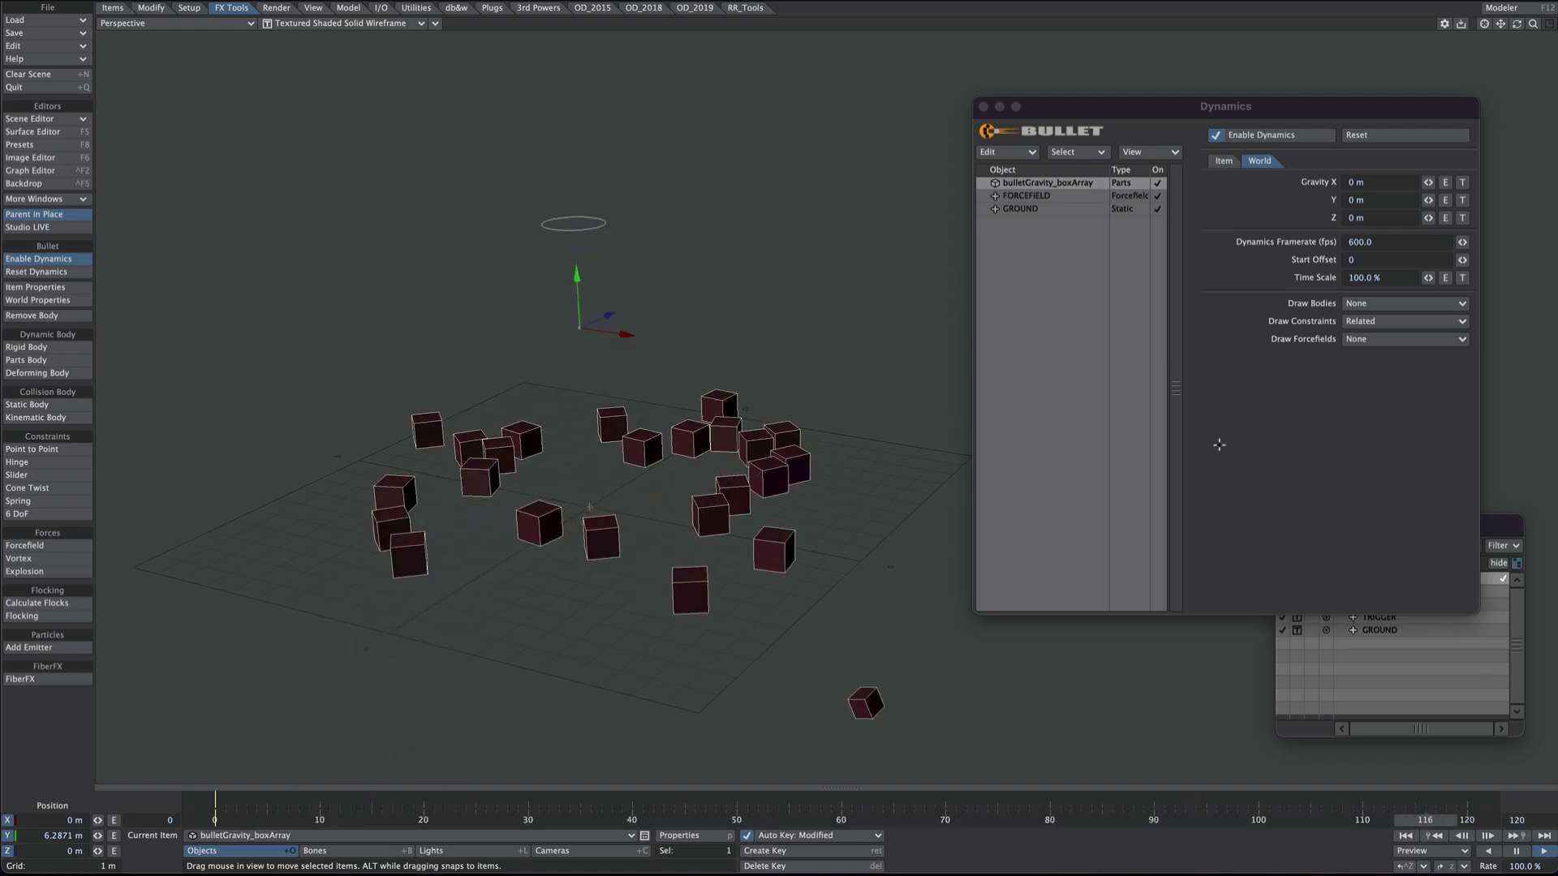
left_click(1514, 850)
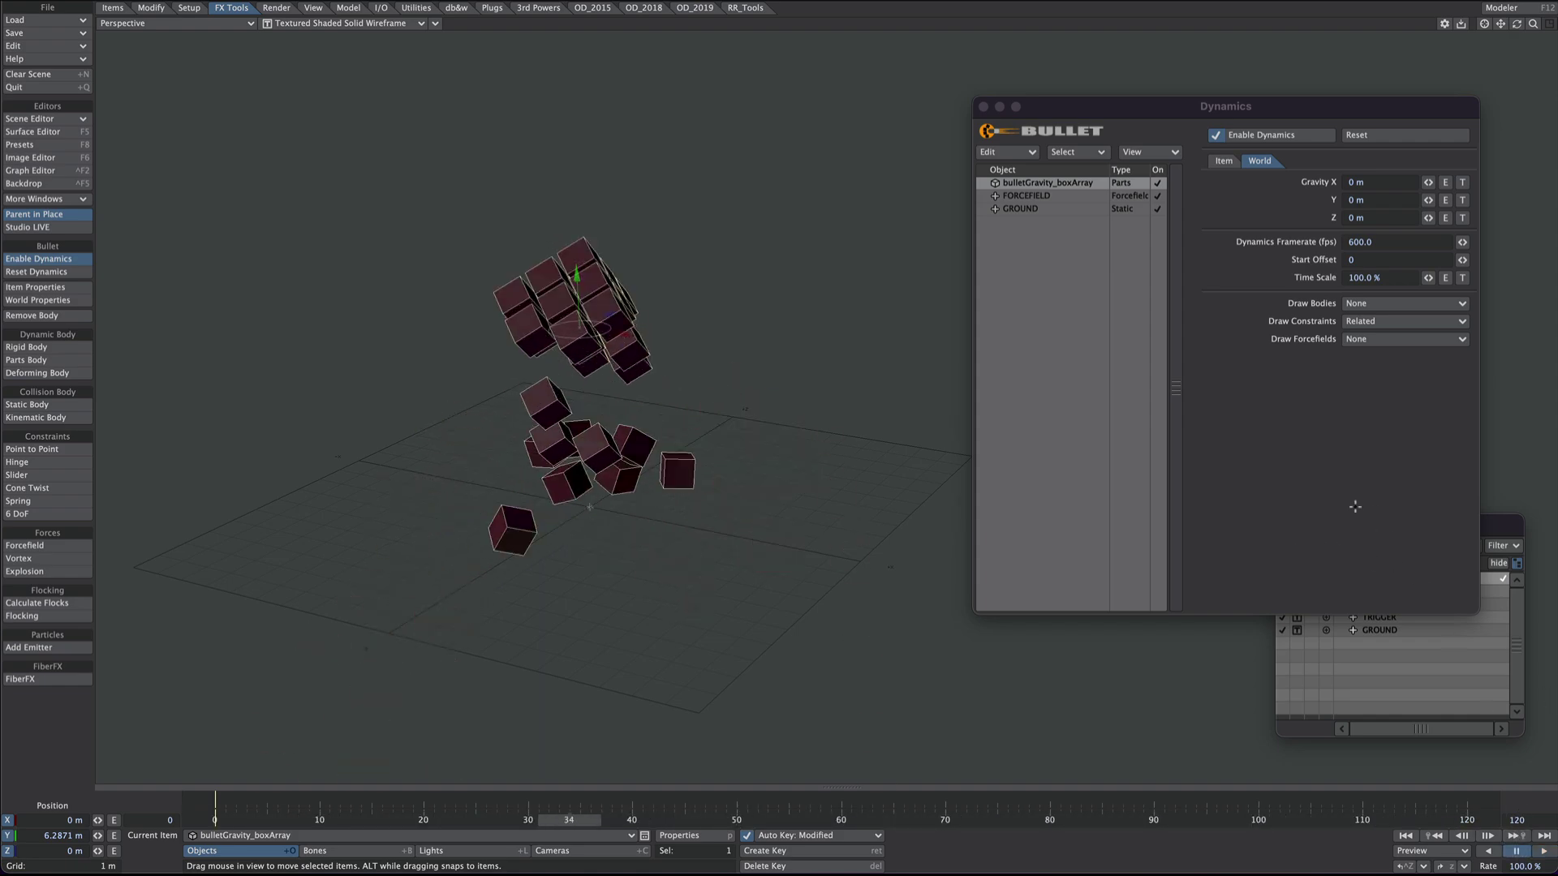